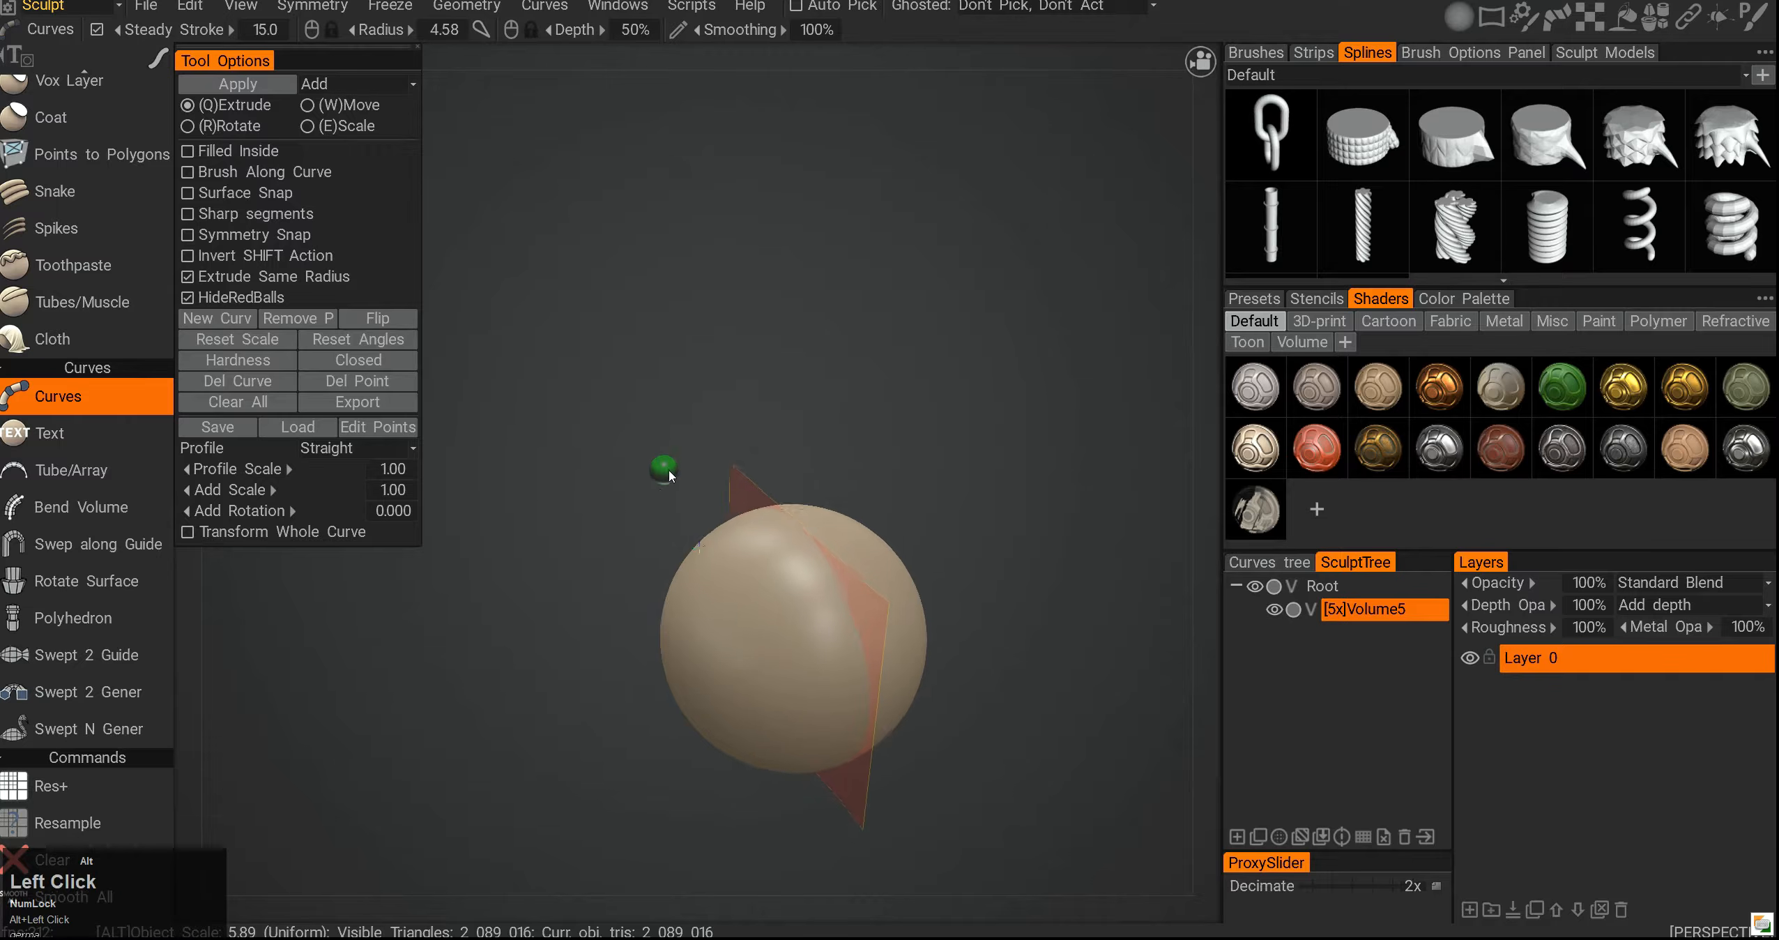
- Draw a mirrored curve rising from the sphere by placing a few points in the viewport
{"action": "right_click_drag", "start_coordinate": [700, 557], "coordinate": [676, 509], "text": "alt"}
{"action": "left_click_drag", "start_coordinate": [676, 509], "coordinate": [682, 480], "text": "alt"}
{"action": "middle_click_drag", "start_coordinate": [682, 476], "coordinate": [641, 480], "text": "alt"}
{"action": "right_click_drag", "start_coordinate": [641, 480], "coordinate": [667, 492], "text": "alt"}
{"action": "left_click_drag", "start_coordinate": [667, 493], "coordinate": [676, 484], "text": "alt"}
{"action": "left_click", "coordinate": [754, 587]}
{"action": "left_click", "coordinate": [533, 498]}
{"action": "left_click", "coordinate": [507, 320]}
{"action": "middle_click_drag", "start_coordinate": [590, 465], "coordinate": [675, 560], "text": "alt"}
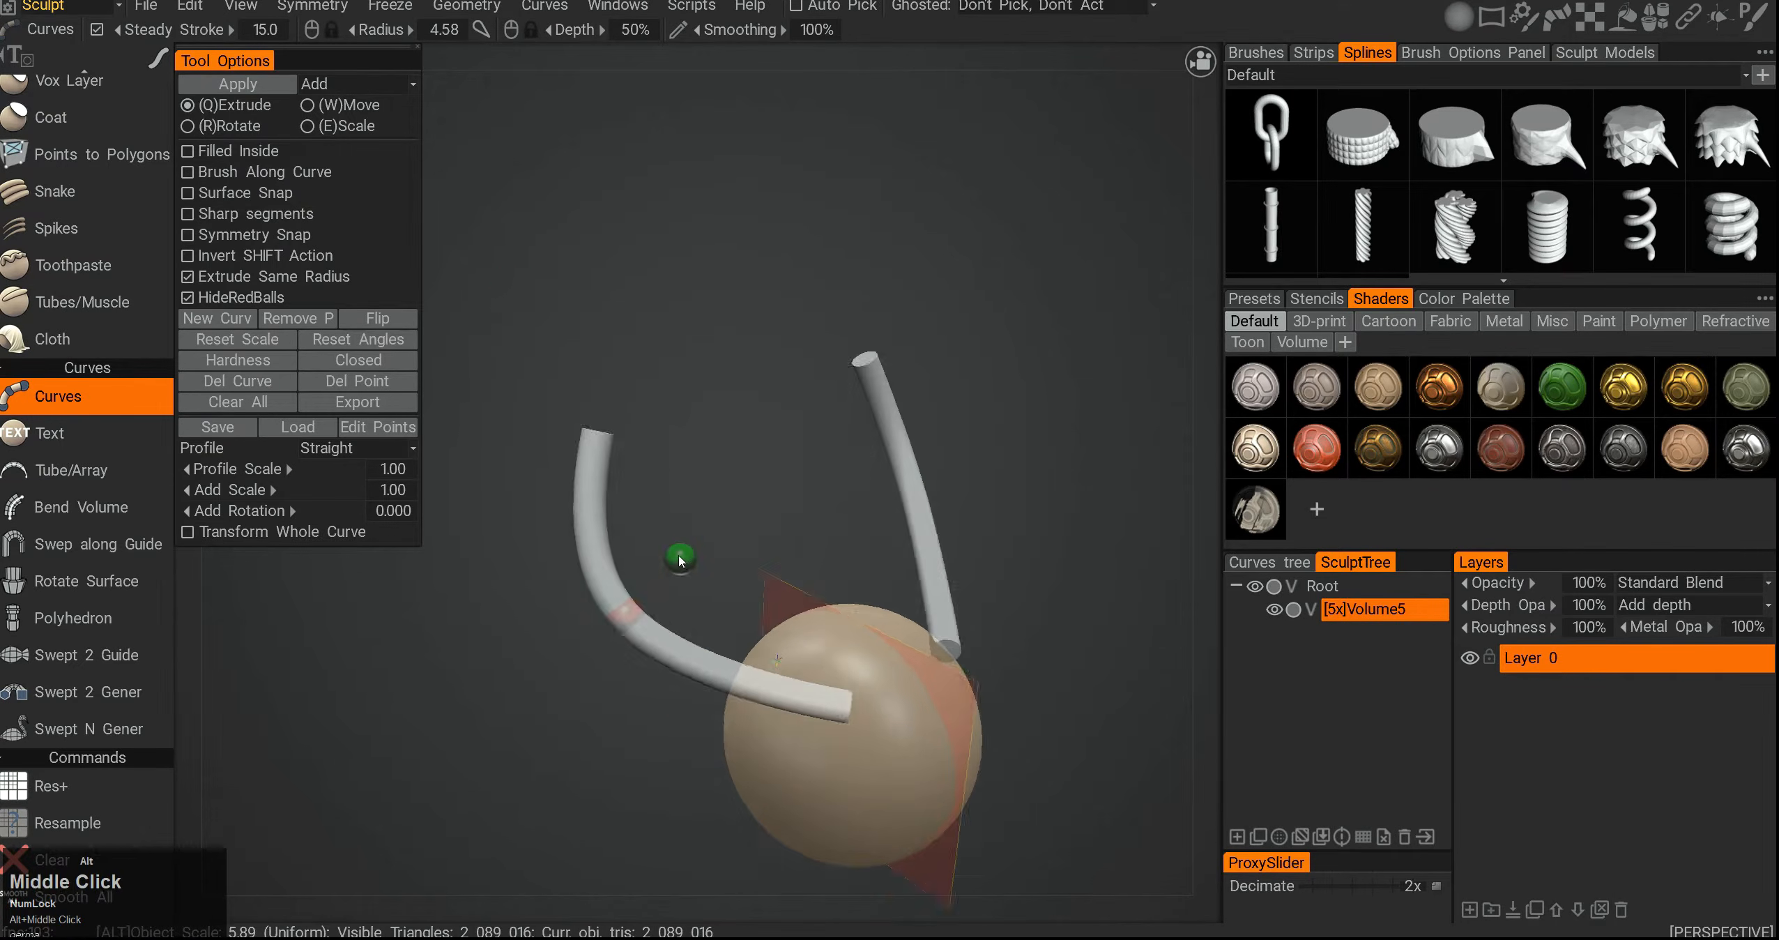
{"action": "left_click_drag", "start_coordinate": [675, 560], "coordinate": [650, 577], "text": "alt"}
- Extend the curve with more points so it forms tall loops above the sphere
{"action": "left_click", "coordinate": [542, 306]}
{"action": "left_click", "coordinate": [503, 170]}
{"action": "left_click", "coordinate": [629, 166]}
{"action": "left_click", "coordinate": [738, 402]}
{"action": "left_click", "coordinate": [760, 569]}
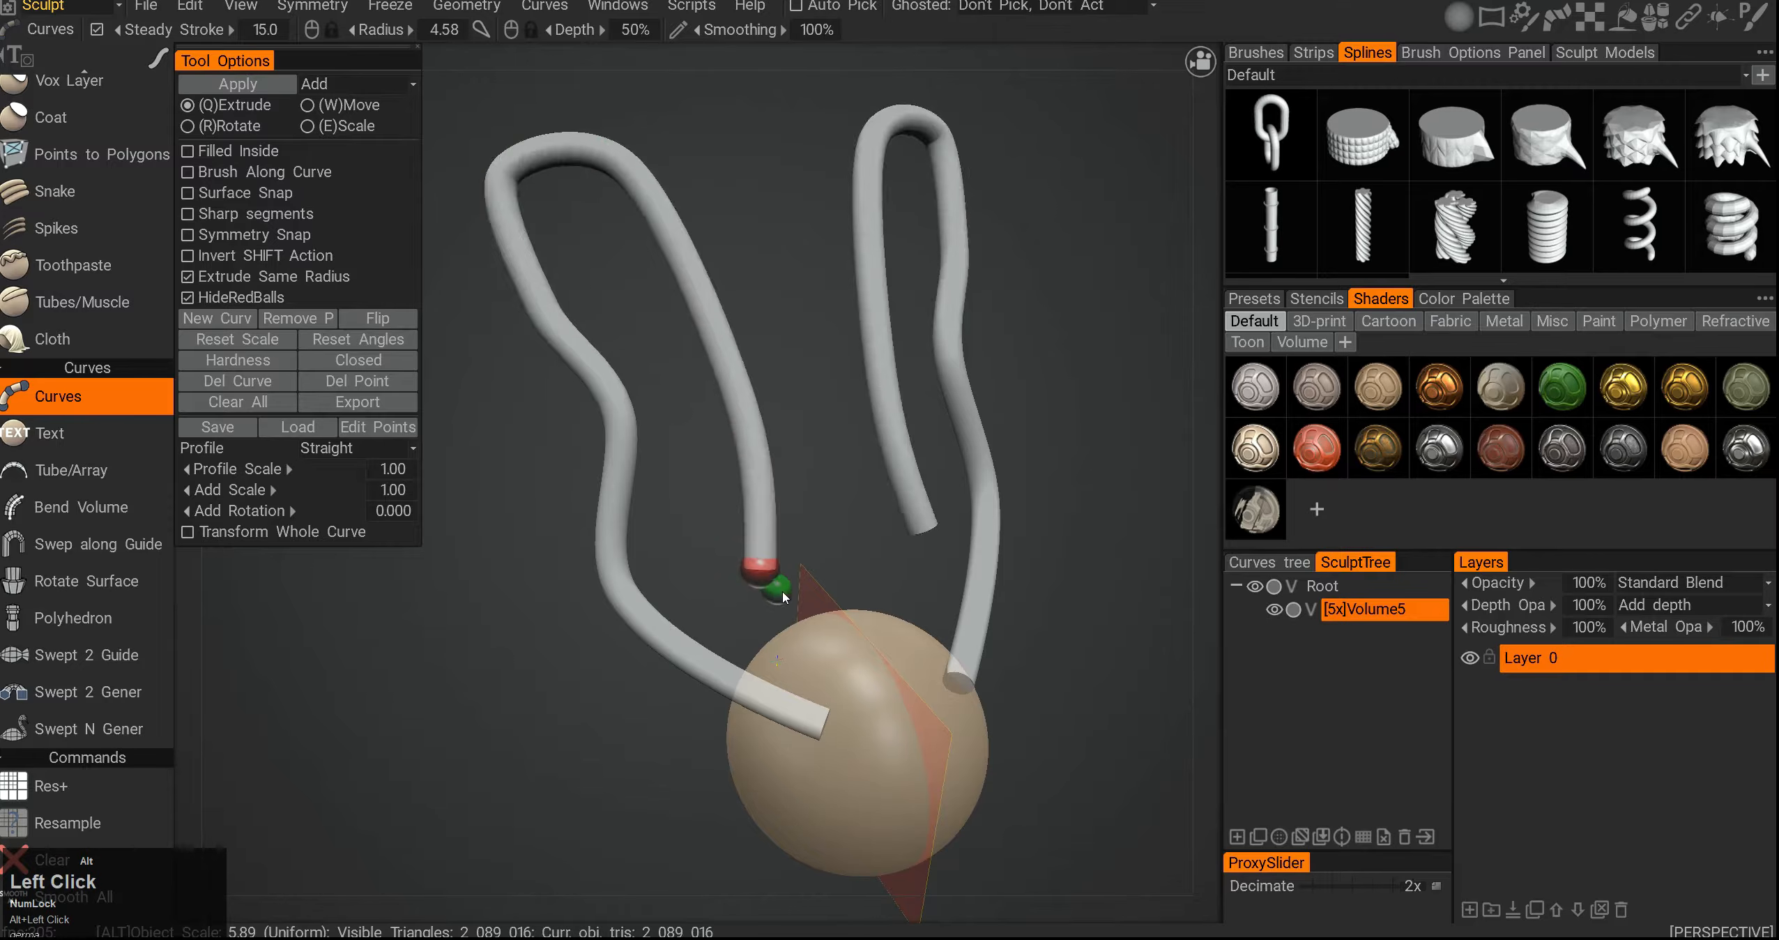
{"action": "left_click_drag", "start_coordinate": [779, 587], "coordinate": [782, 596], "text": "alt"}
{"action": "left_click", "coordinate": [778, 620]}
{"action": "left_click", "coordinate": [812, 432]}
{"action": "left_click", "coordinate": [832, 292]}
{"action": "left_click", "coordinate": [835, 128]}
{"action": "middle_click_drag", "start_coordinate": [829, 262], "coordinate": [817, 307], "text": "alt"}
{"action": "left_click_drag", "start_coordinate": [817, 307], "coordinate": [859, 378], "text": "alt"}
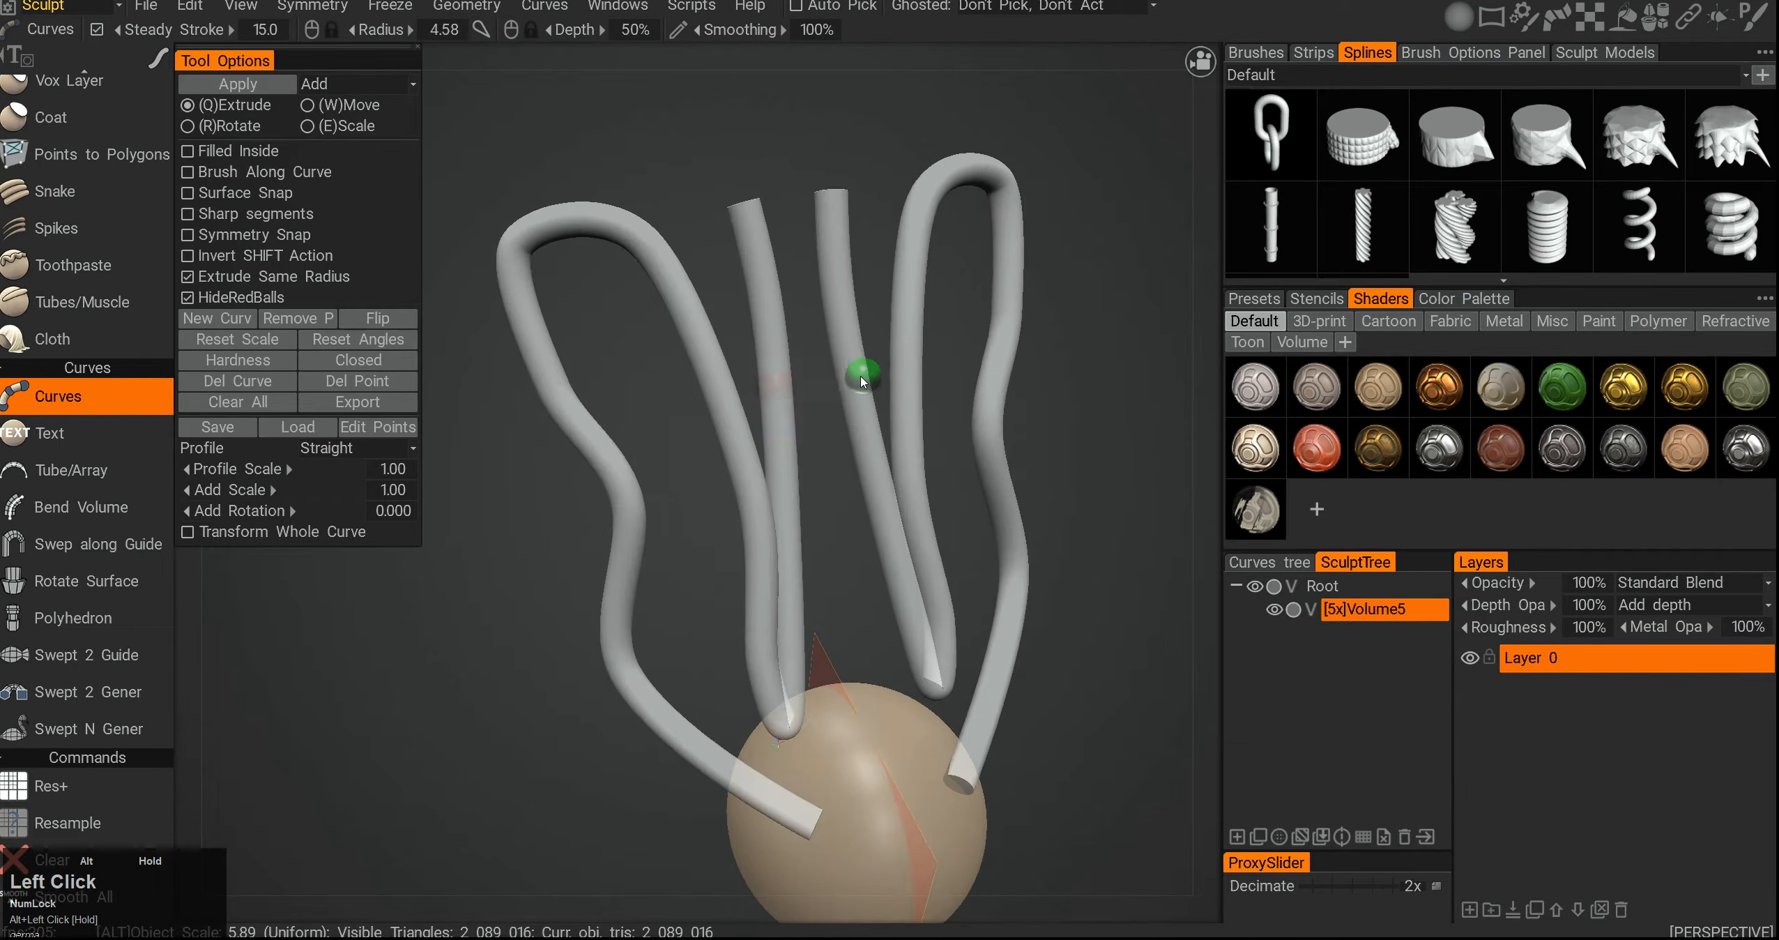
- Apply the curves as tubes into the sculpt volume, then undo the apply
{"action": "middle_click_drag", "start_coordinate": [789, 487], "coordinate": [784, 386], "text": "alt"}
{"action": "left_click_drag", "start_coordinate": [784, 386], "coordinate": [678, 395], "text": "alt"}
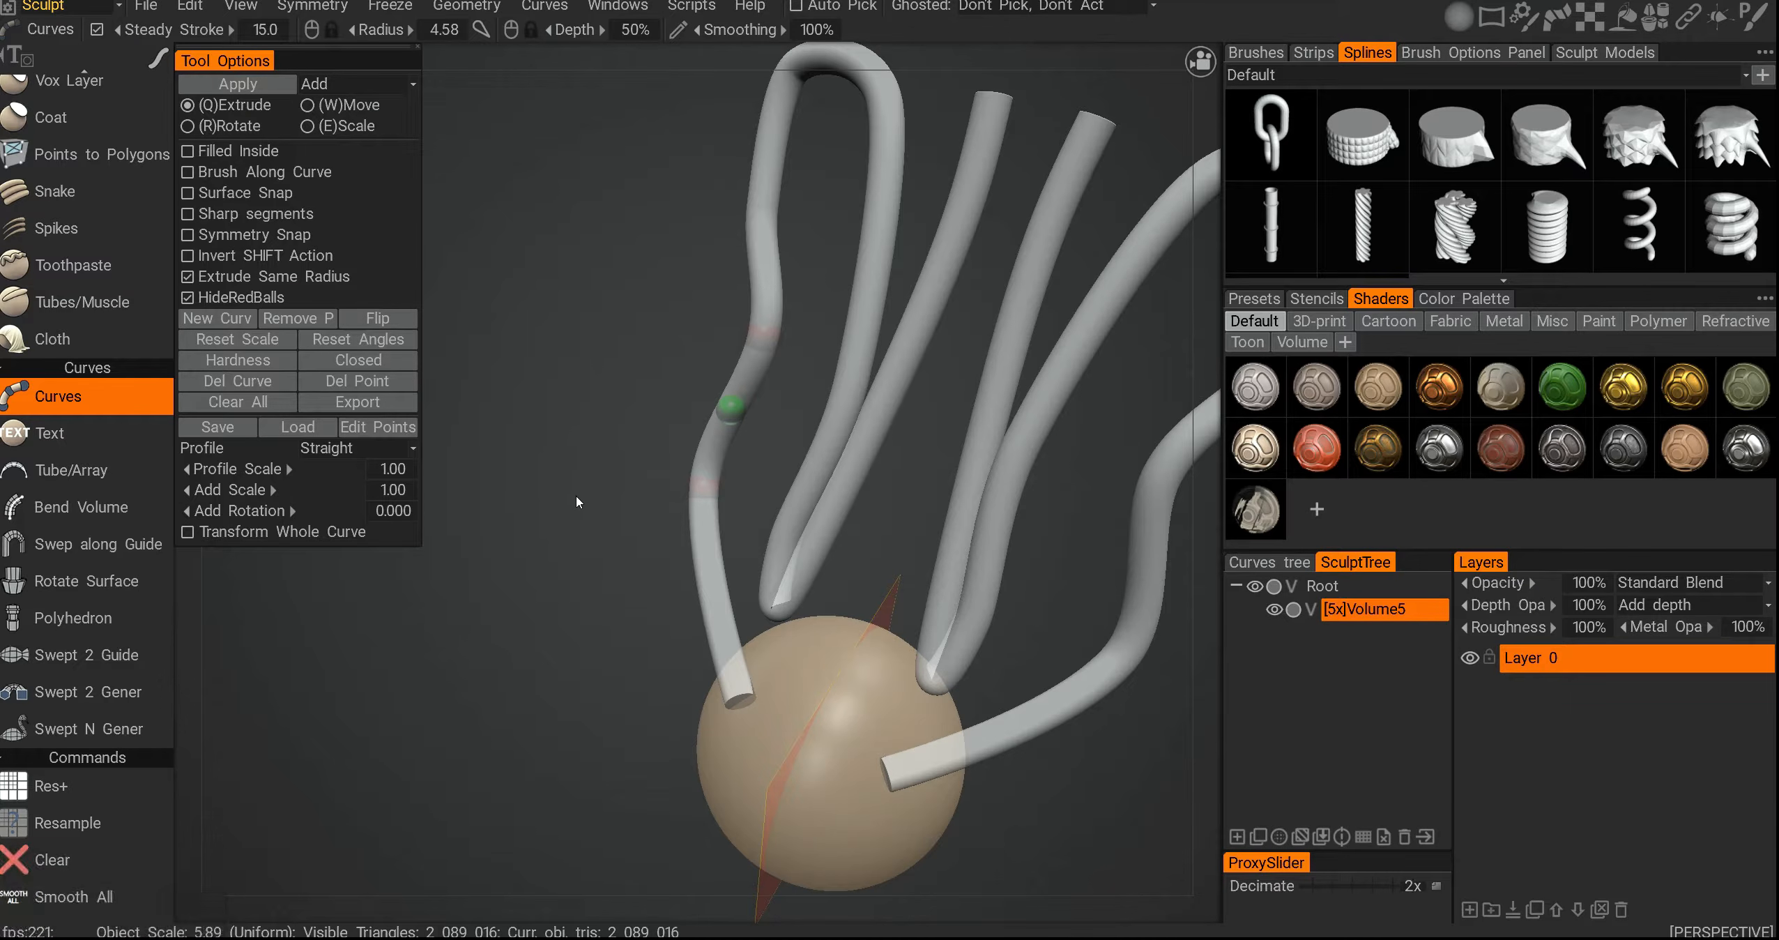
{"action": "left_click_drag", "start_coordinate": [576, 522], "coordinate": [595, 896], "text": "alt"}
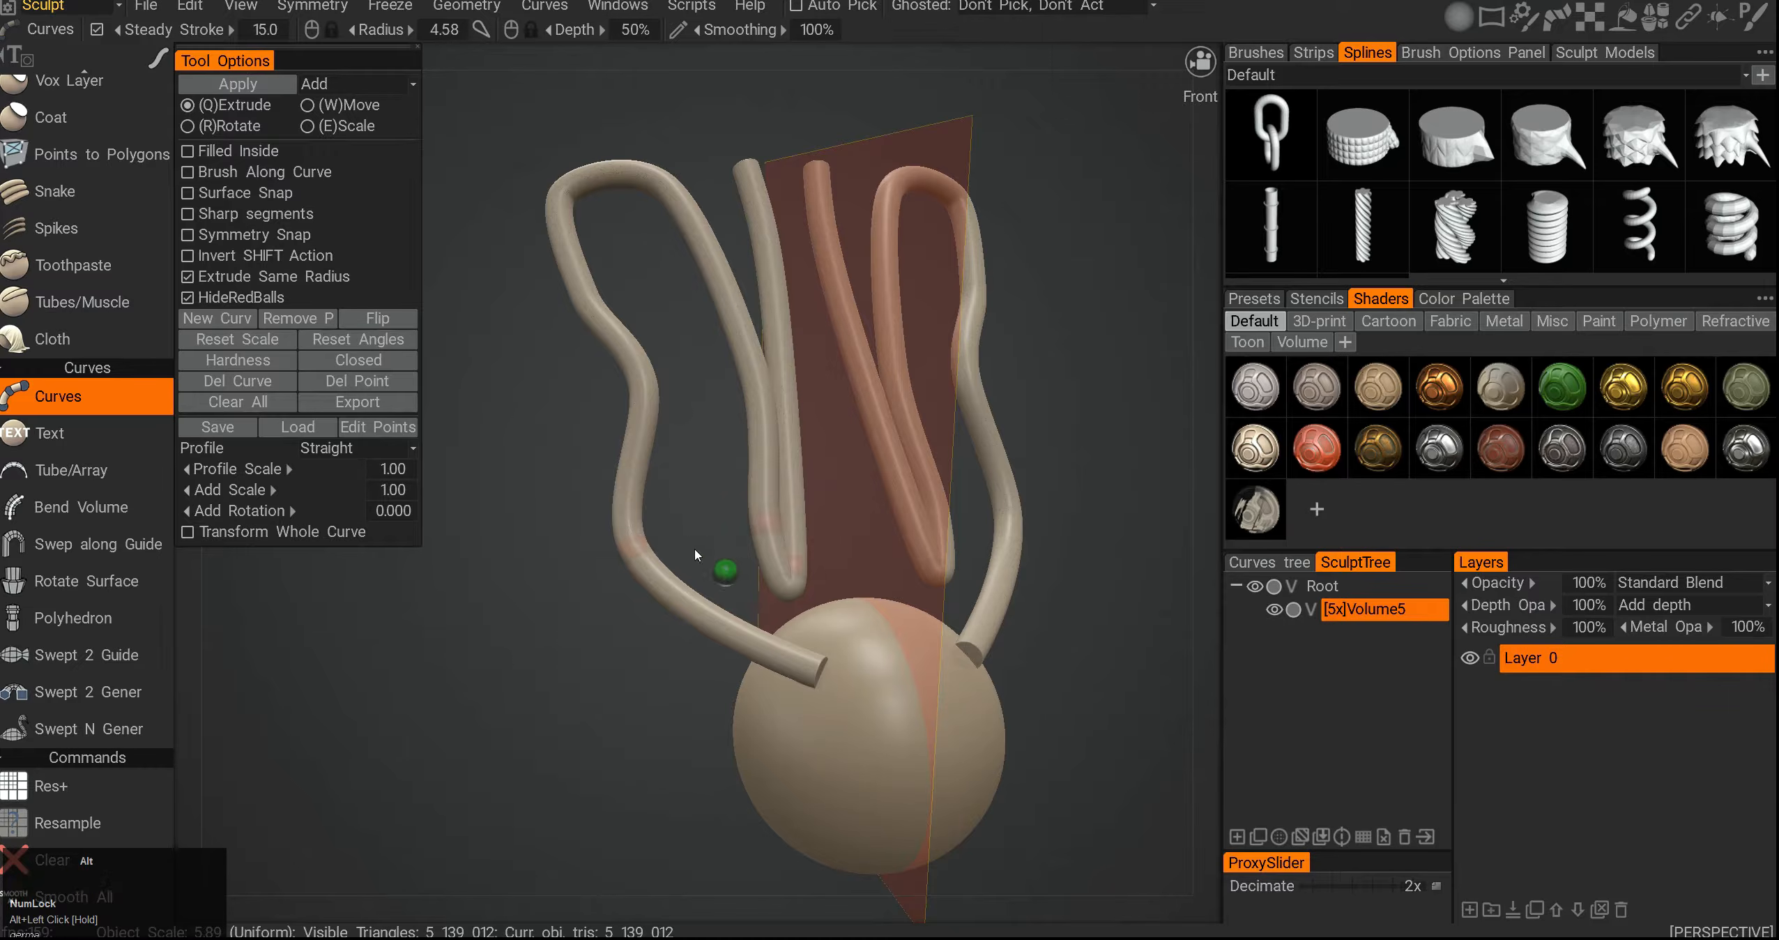
{"action": "left_click_drag", "start_coordinate": [696, 555], "coordinate": [684, 579], "text": "alt"}
{"action": "key", "text": "ctrl+z"}
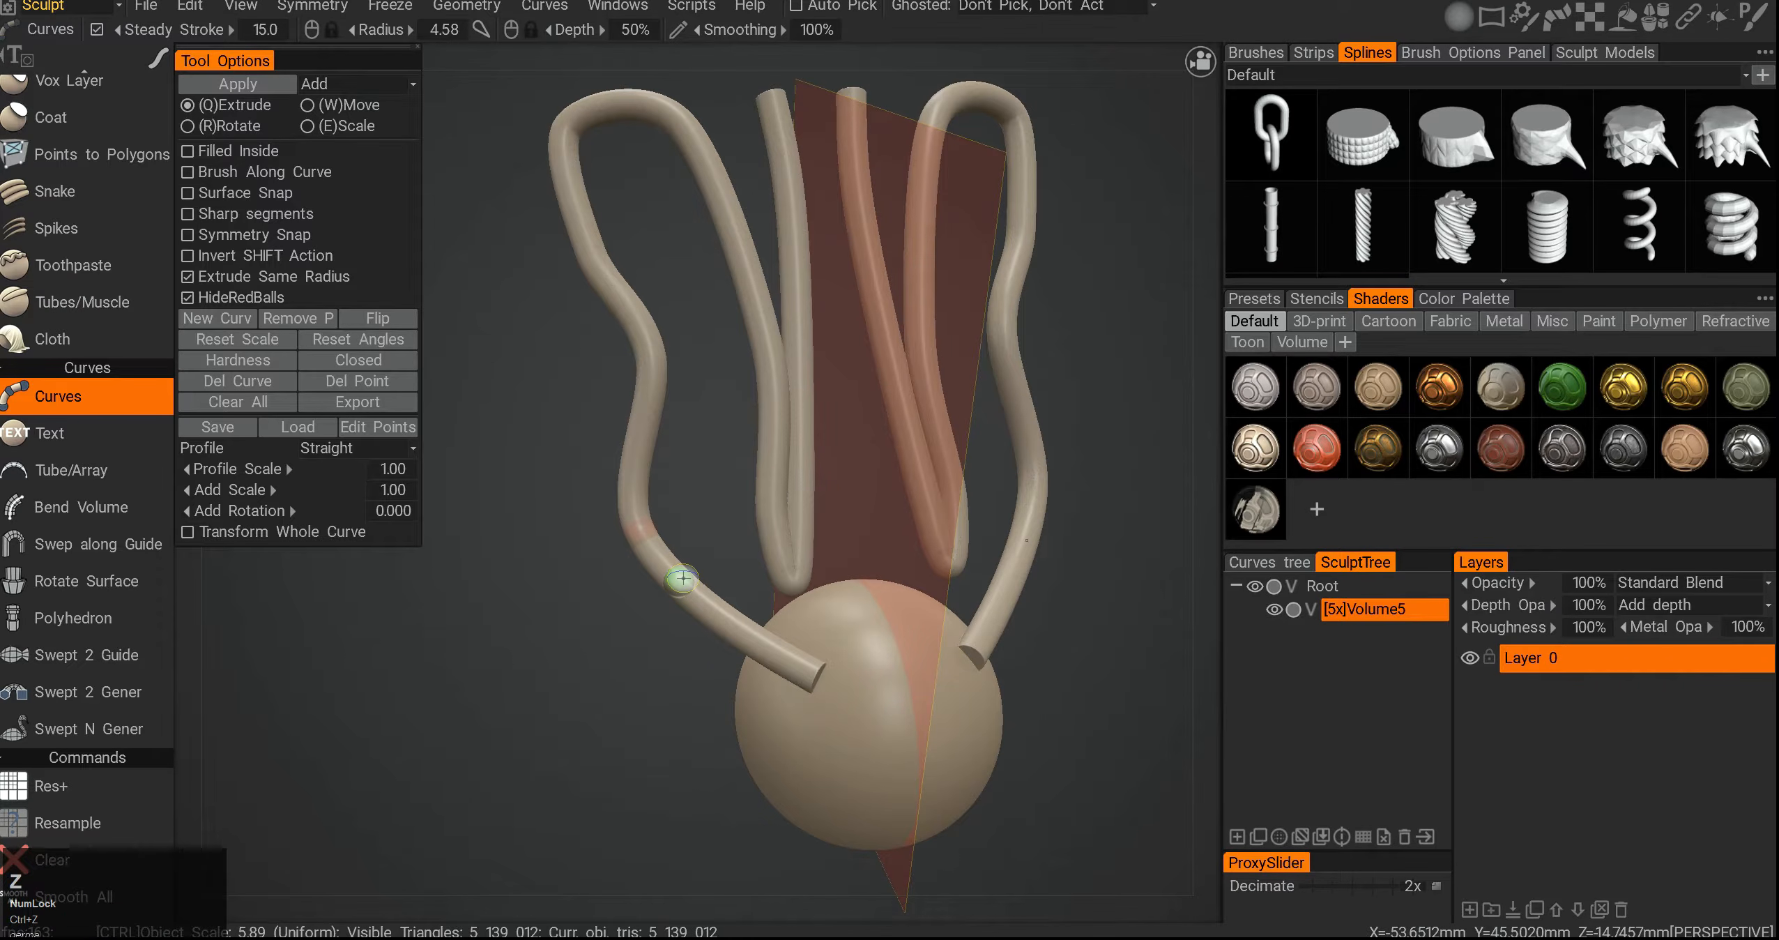
- Turn on Filled Inside so the areas enclosed by the curves are filled with surfaces
{"action": "middle_click_drag", "start_coordinate": [550, 439], "coordinate": [554, 481], "text": "alt"}
{"action": "left_click_drag", "start_coordinate": [553, 481], "coordinate": [483, 417], "text": "alt"}
{"action": "middle_click_drag", "start_coordinate": [564, 352], "coordinate": [633, 367], "text": "alt"}
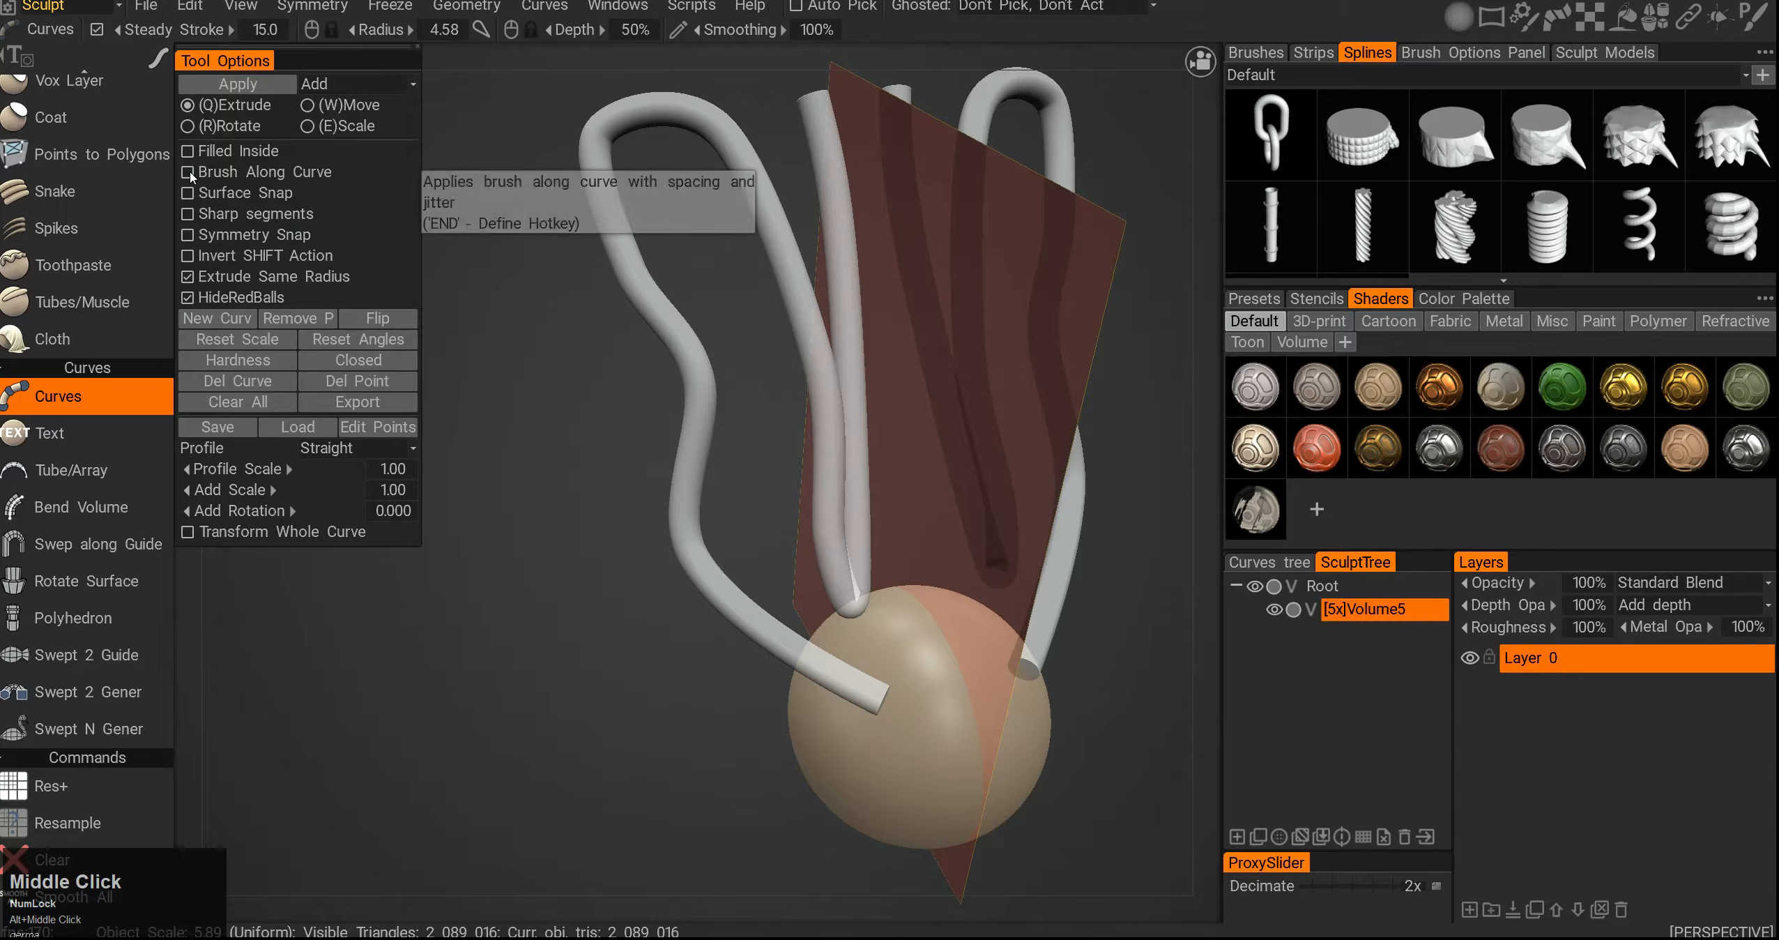
{"action": "left_click", "coordinate": [197, 162]}
{"action": "left_click_drag", "start_coordinate": [635, 420], "coordinate": [770, 421], "text": "alt"}
{"action": "middle_click_drag", "start_coordinate": [770, 423], "coordinate": [584, 441]}
{"action": "left_click_drag", "start_coordinate": [630, 420], "coordinate": [675, 384], "text": "alt"}
{"action": "middle_click_drag", "start_coordinate": [671, 380], "coordinate": [441, 326]}
{"action": "middle_click_drag", "start_coordinate": [777, 370], "coordinate": [862, 181]}
{"action": "left_click_drag", "start_coordinate": [847, 279], "coordinate": [752, 392], "text": "alt"}
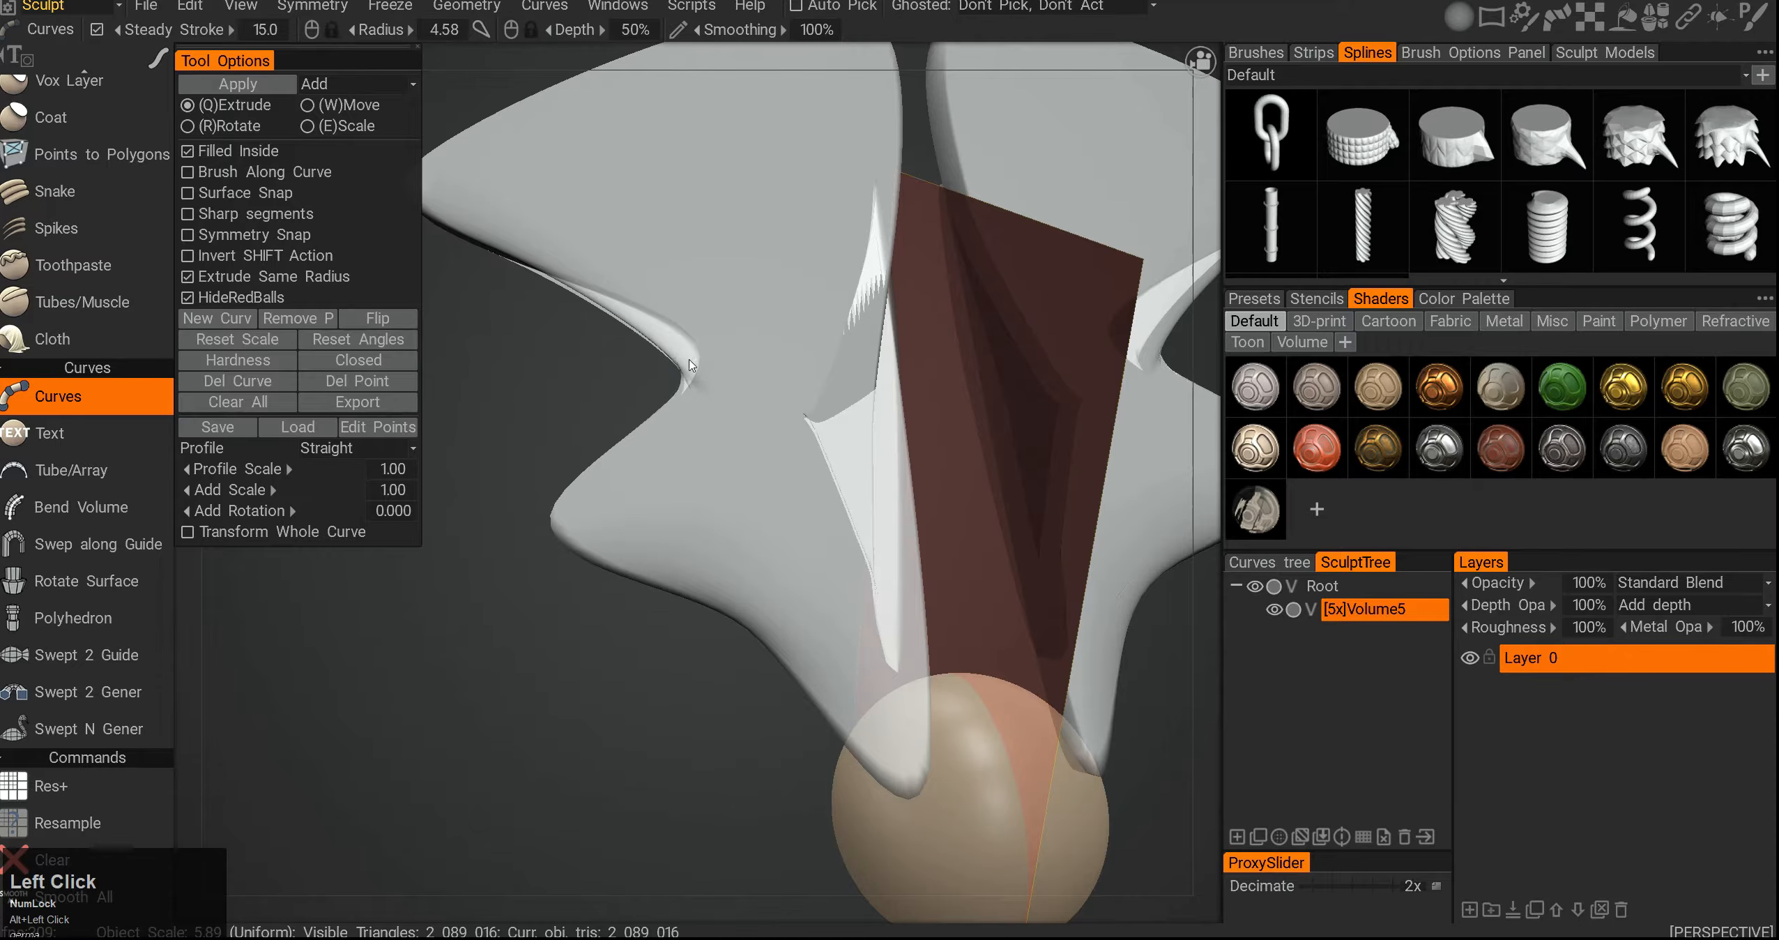
- Orbit and zoom out to inspect the filled curve surfaces from the front
{"action": "middle_click_drag", "start_coordinate": [689, 364], "coordinate": [663, 426]}
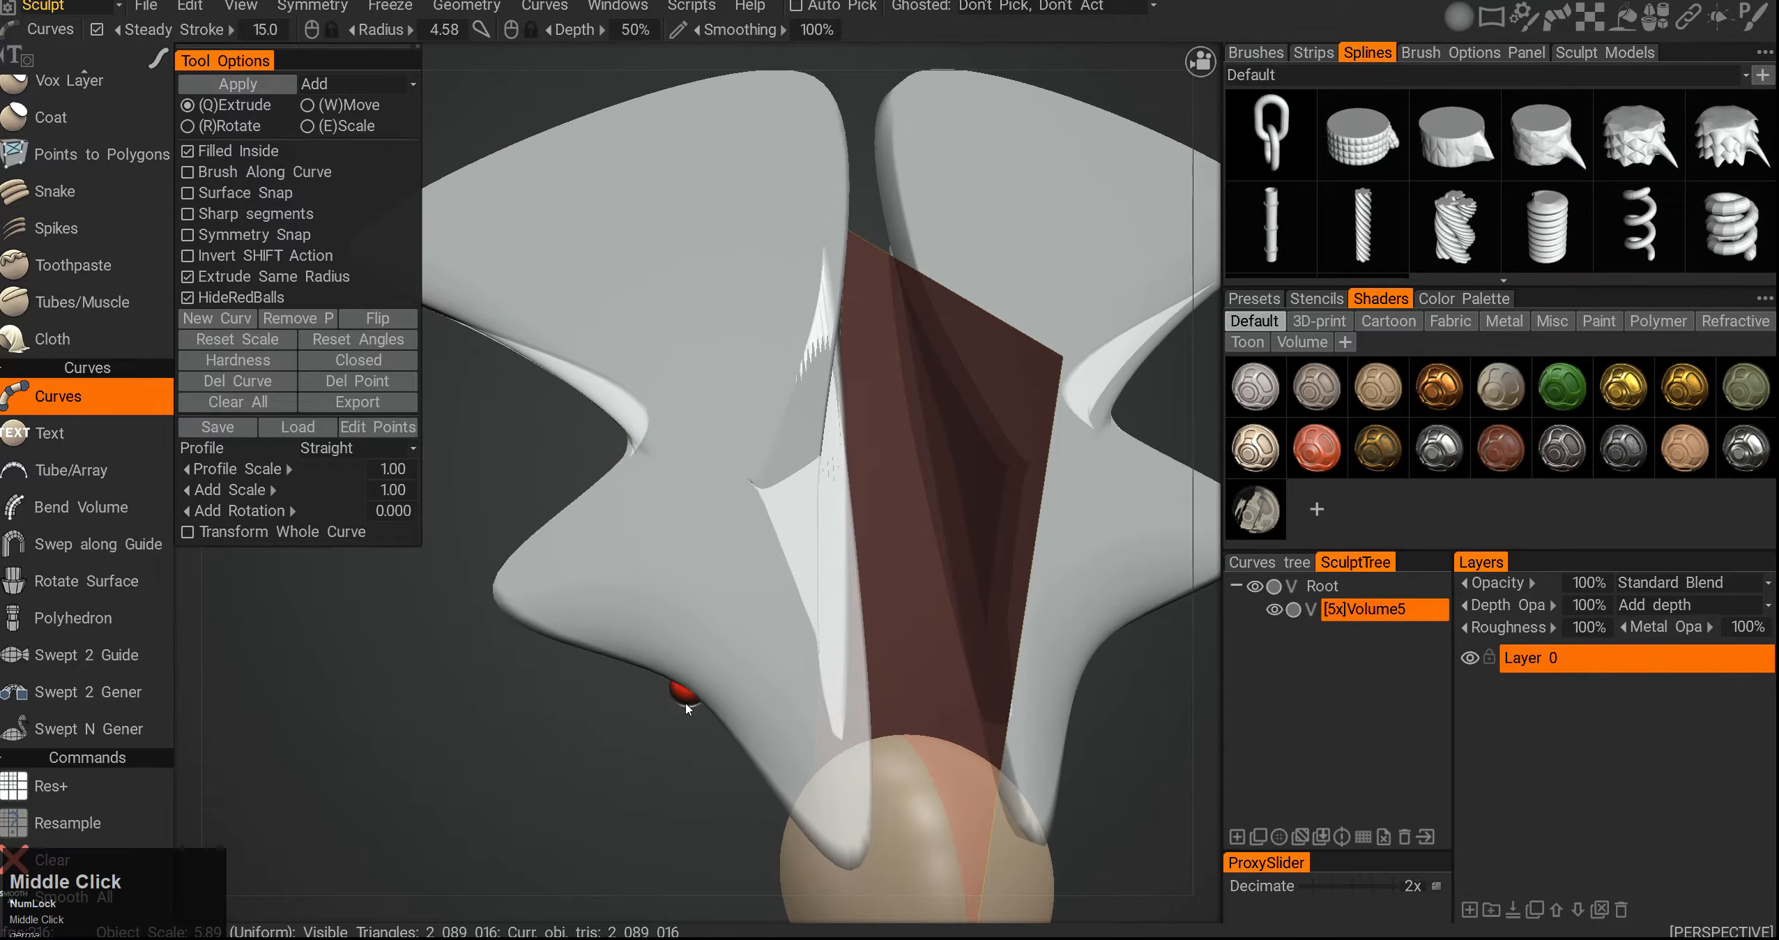
{"action": "middle_click_drag", "start_coordinate": [686, 704], "coordinate": [521, 858]}
{"action": "middle_click_drag", "start_coordinate": [690, 767], "coordinate": [734, 677]}
{"action": "scroll", "coordinate": [734, 677], "scroll_direction": "down", "scroll_amount": 6}
{"action": "left_click_drag", "start_coordinate": [734, 677], "coordinate": [670, 638], "text": "alt"}
{"action": "right_click_drag", "start_coordinate": [669, 638], "coordinate": [563, 555], "text": "alt"}
{"action": "middle_click_drag", "start_coordinate": [564, 555], "coordinate": [561, 571], "text": "alt"}
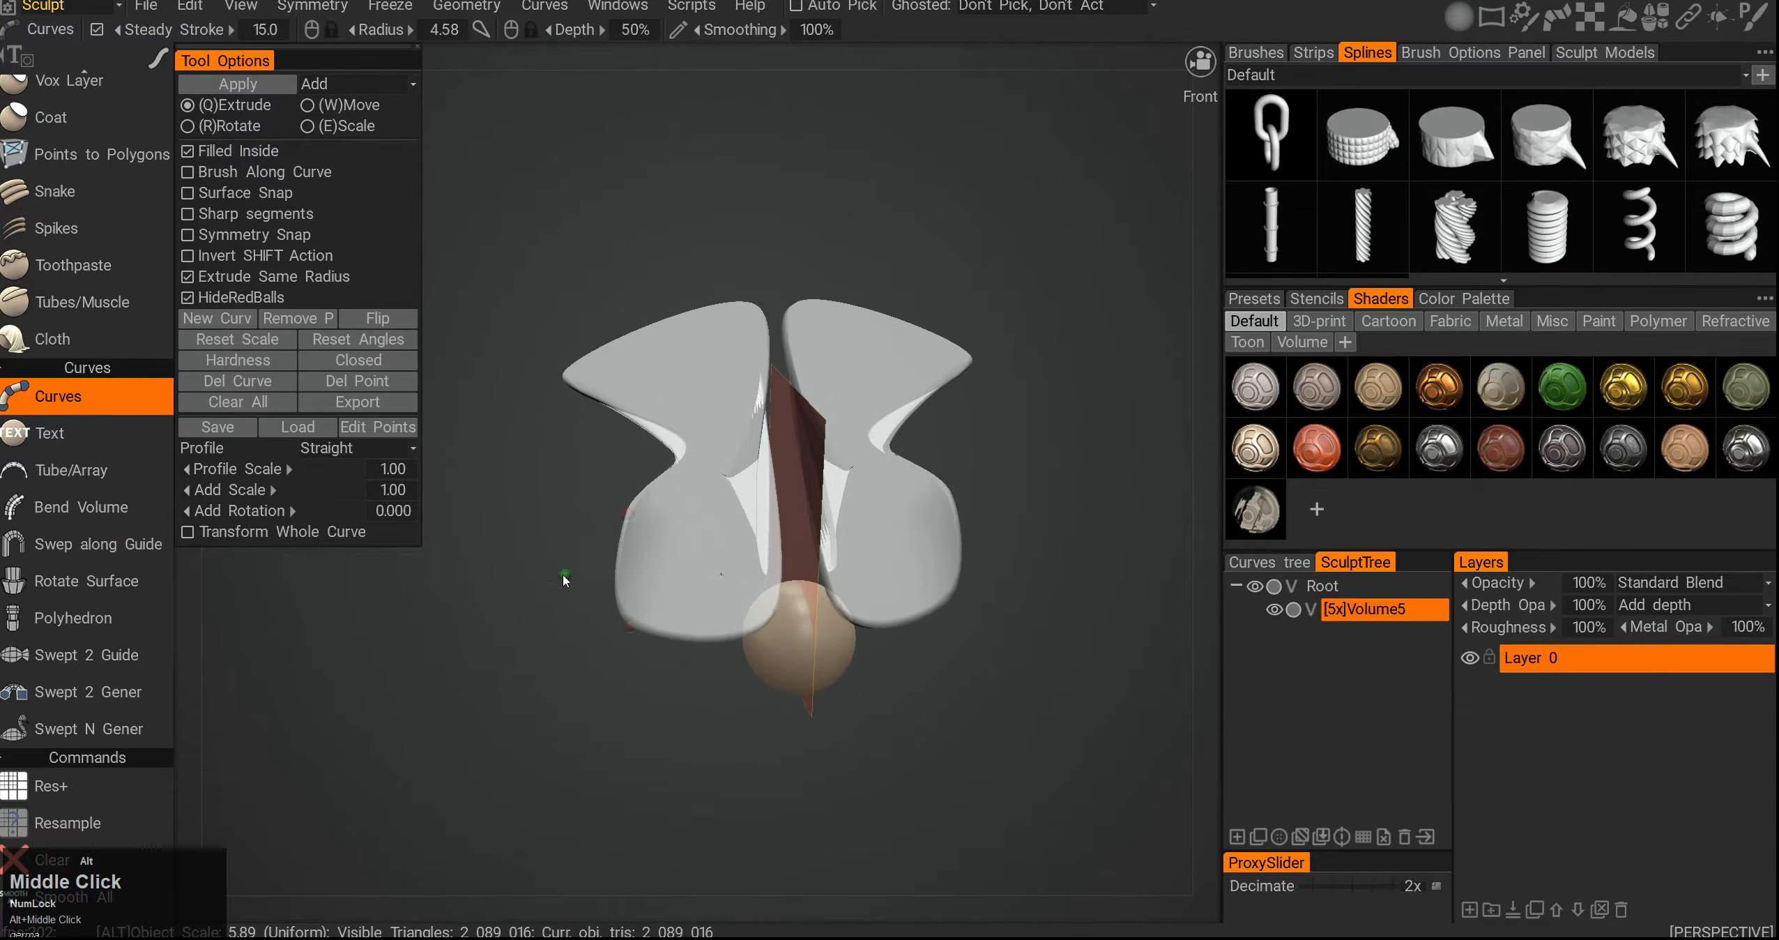
- Turn Filled Inside off to return to plain curve tubes
{"action": "left_click", "coordinate": [187, 153]}
{"action": "right_click_drag", "start_coordinate": [555, 448], "coordinate": [505, 418], "text": "alt"}
{"action": "left_click_drag", "start_coordinate": [505, 418], "coordinate": [531, 419], "text": "alt"}
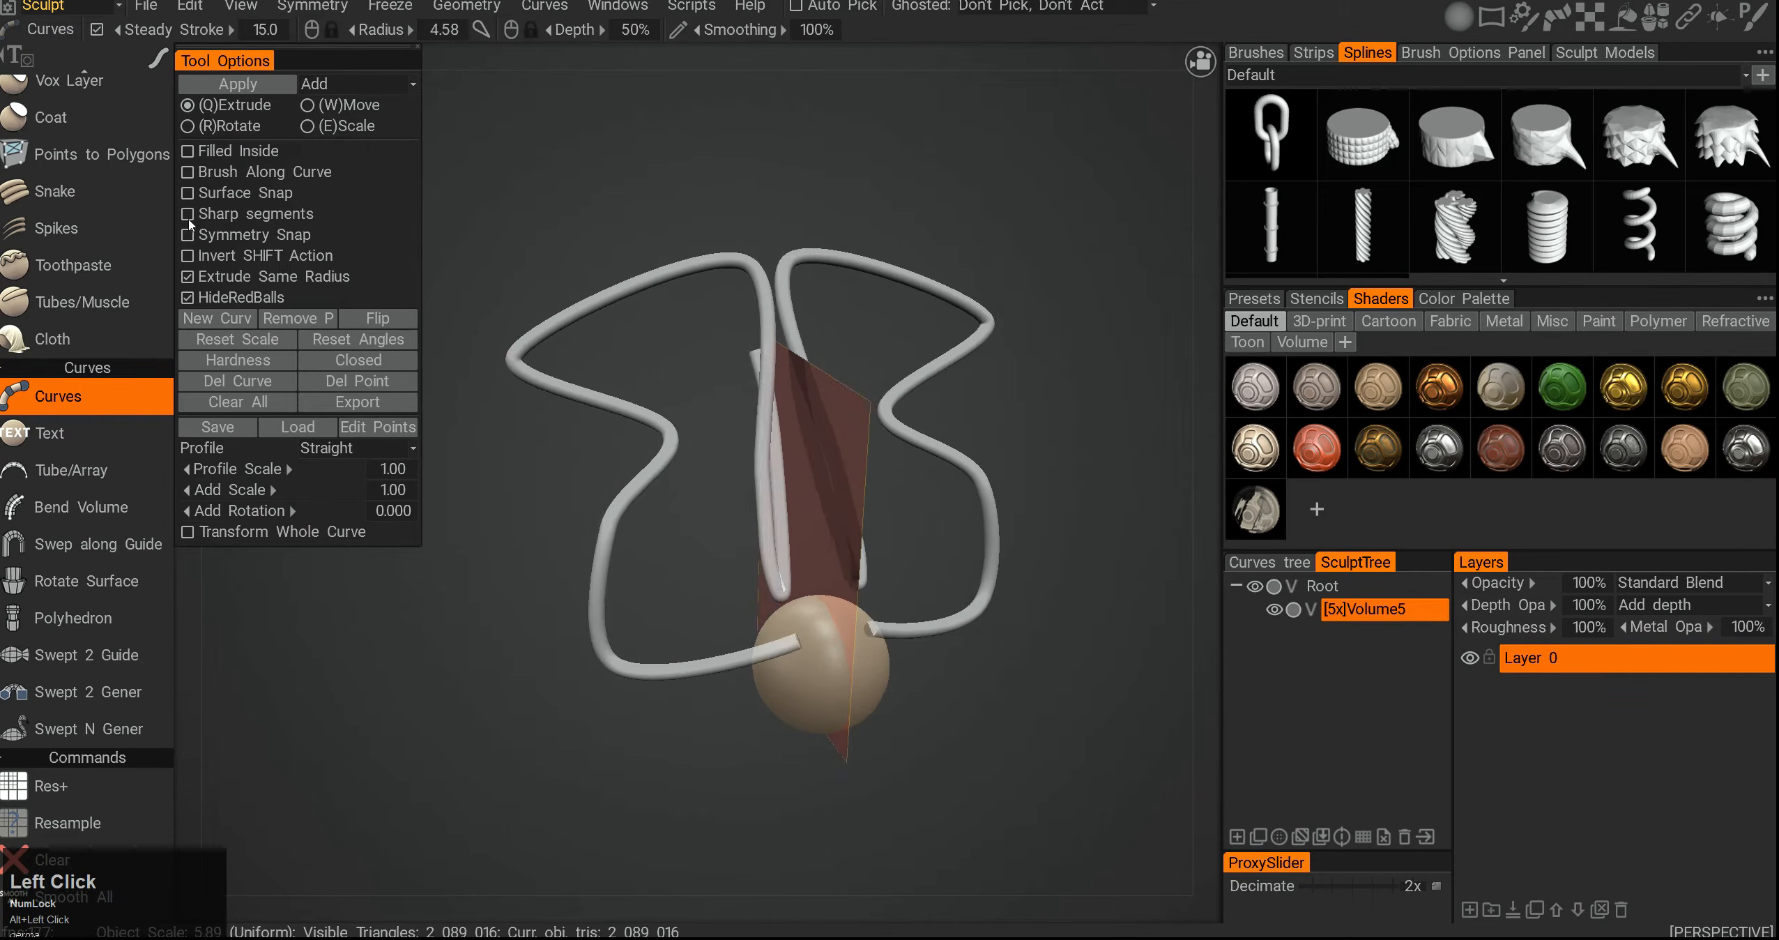
{"action": "middle_click_drag", "start_coordinate": [753, 263], "coordinate": [823, 282]}
{"action": "right_click_drag", "start_coordinate": [981, 397], "coordinate": [932, 360]}
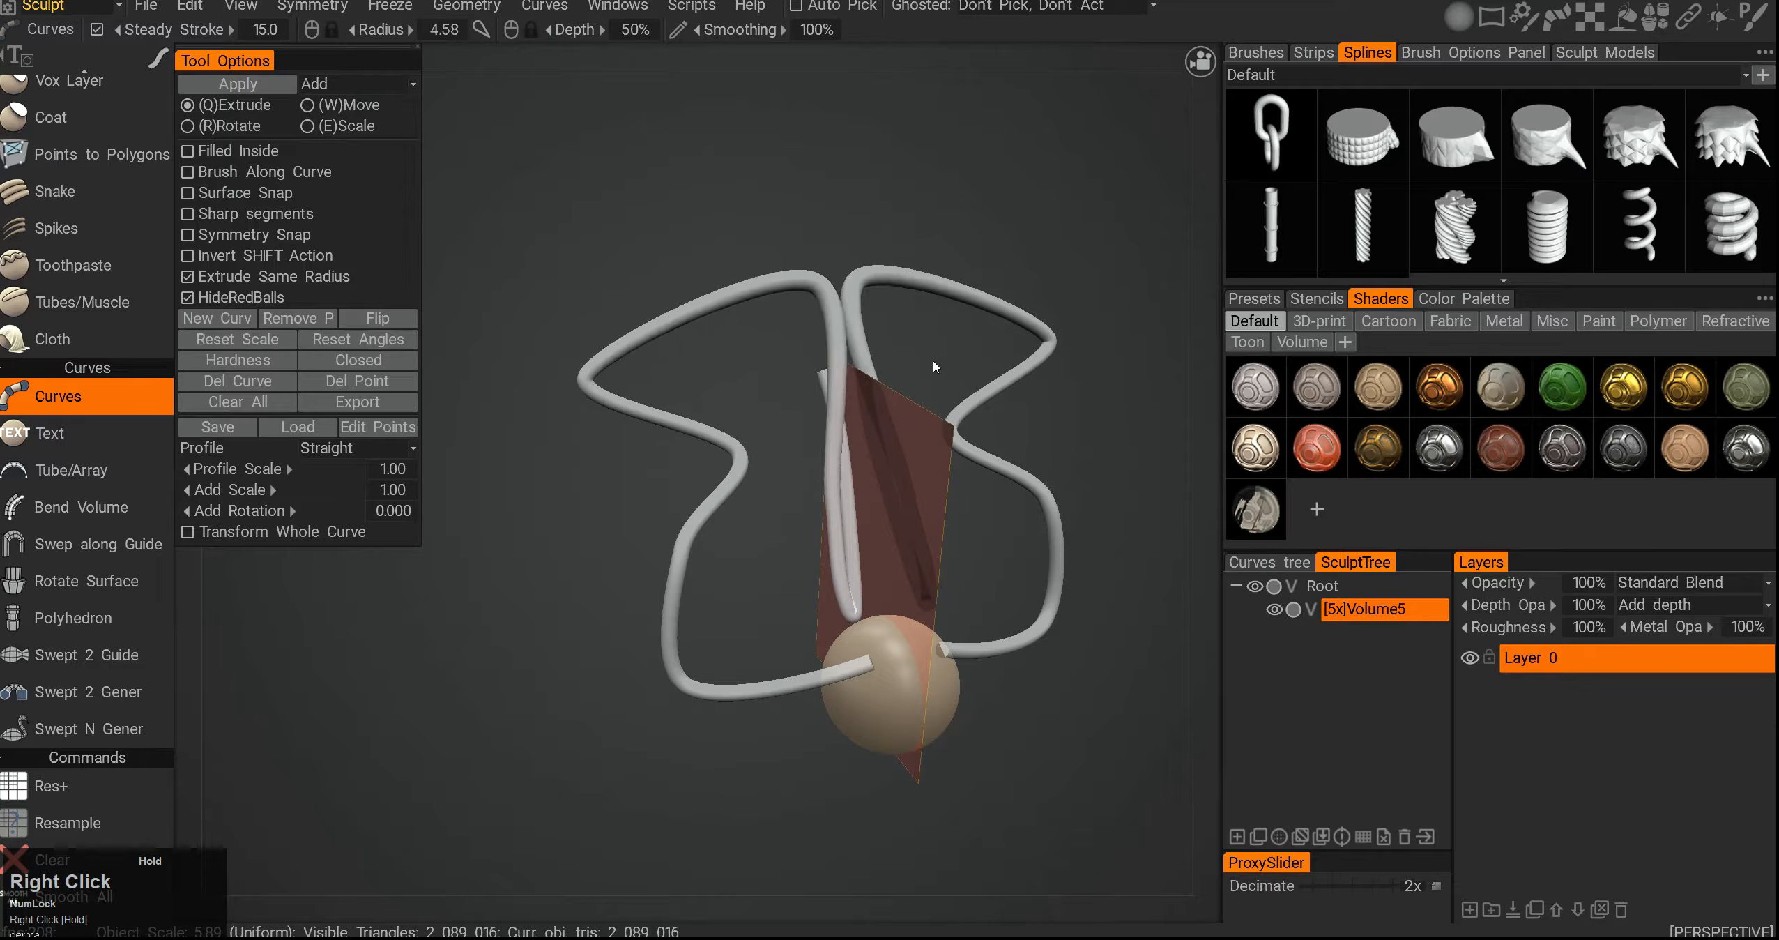
- Enable Sharp segments and add angular, sharp-cornered curve segments around the sphere
{"action": "middle_click_drag", "start_coordinate": [760, 407], "coordinate": [774, 389]}
{"action": "left_click_drag", "start_coordinate": [774, 389], "coordinate": [433, 453], "text": "alt"}
{"action": "middle_click_drag", "start_coordinate": [564, 490], "coordinate": [676, 448]}
{"action": "left_click_drag", "start_coordinate": [567, 408], "coordinate": [603, 479]}
{"action": "left_click_drag", "start_coordinate": [651, 570], "coordinate": [758, 376]}
{"action": "left_click_drag", "start_coordinate": [758, 284], "coordinate": [964, 167]}
{"action": "middle_click_drag", "start_coordinate": [963, 167], "coordinate": [845, 223], "text": "alt"}
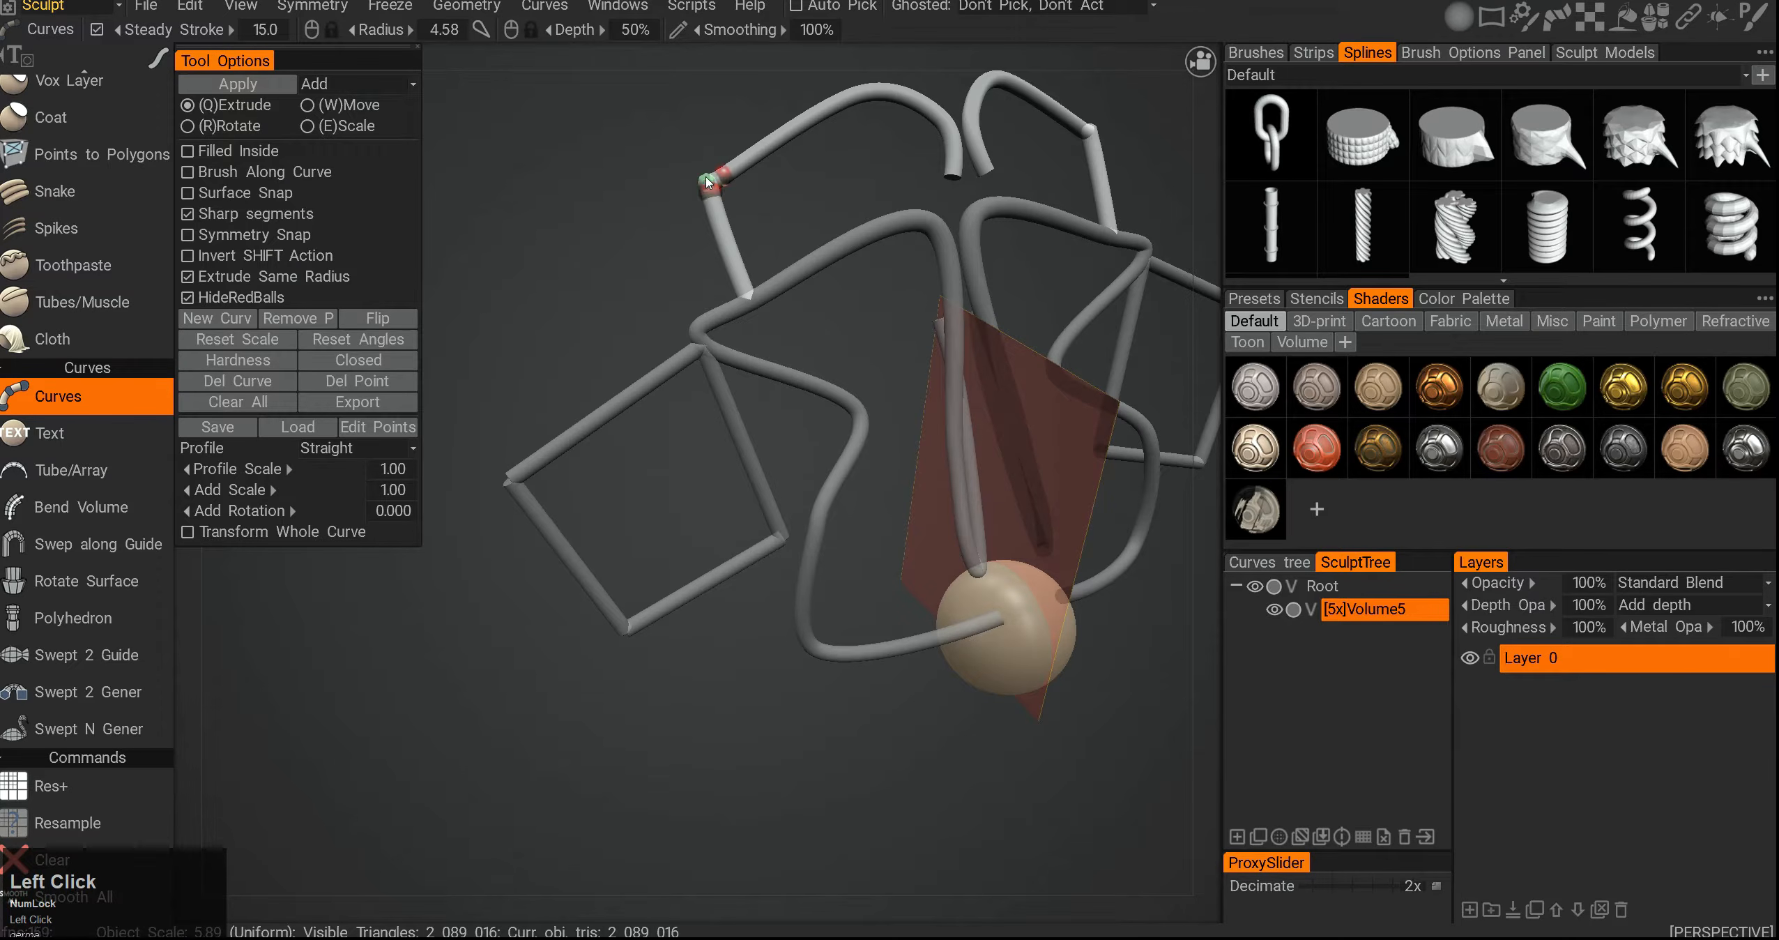
- Drag a curve point near the top and undo the last three curve edits
{"action": "left_click_drag", "start_coordinate": [708, 183], "coordinate": [611, 179]}
{"action": "key", "text": "ctrl+z"}
{"action": "key", "text": "ctrl+z"}
{"action": "key", "text": "ctrl+z"}
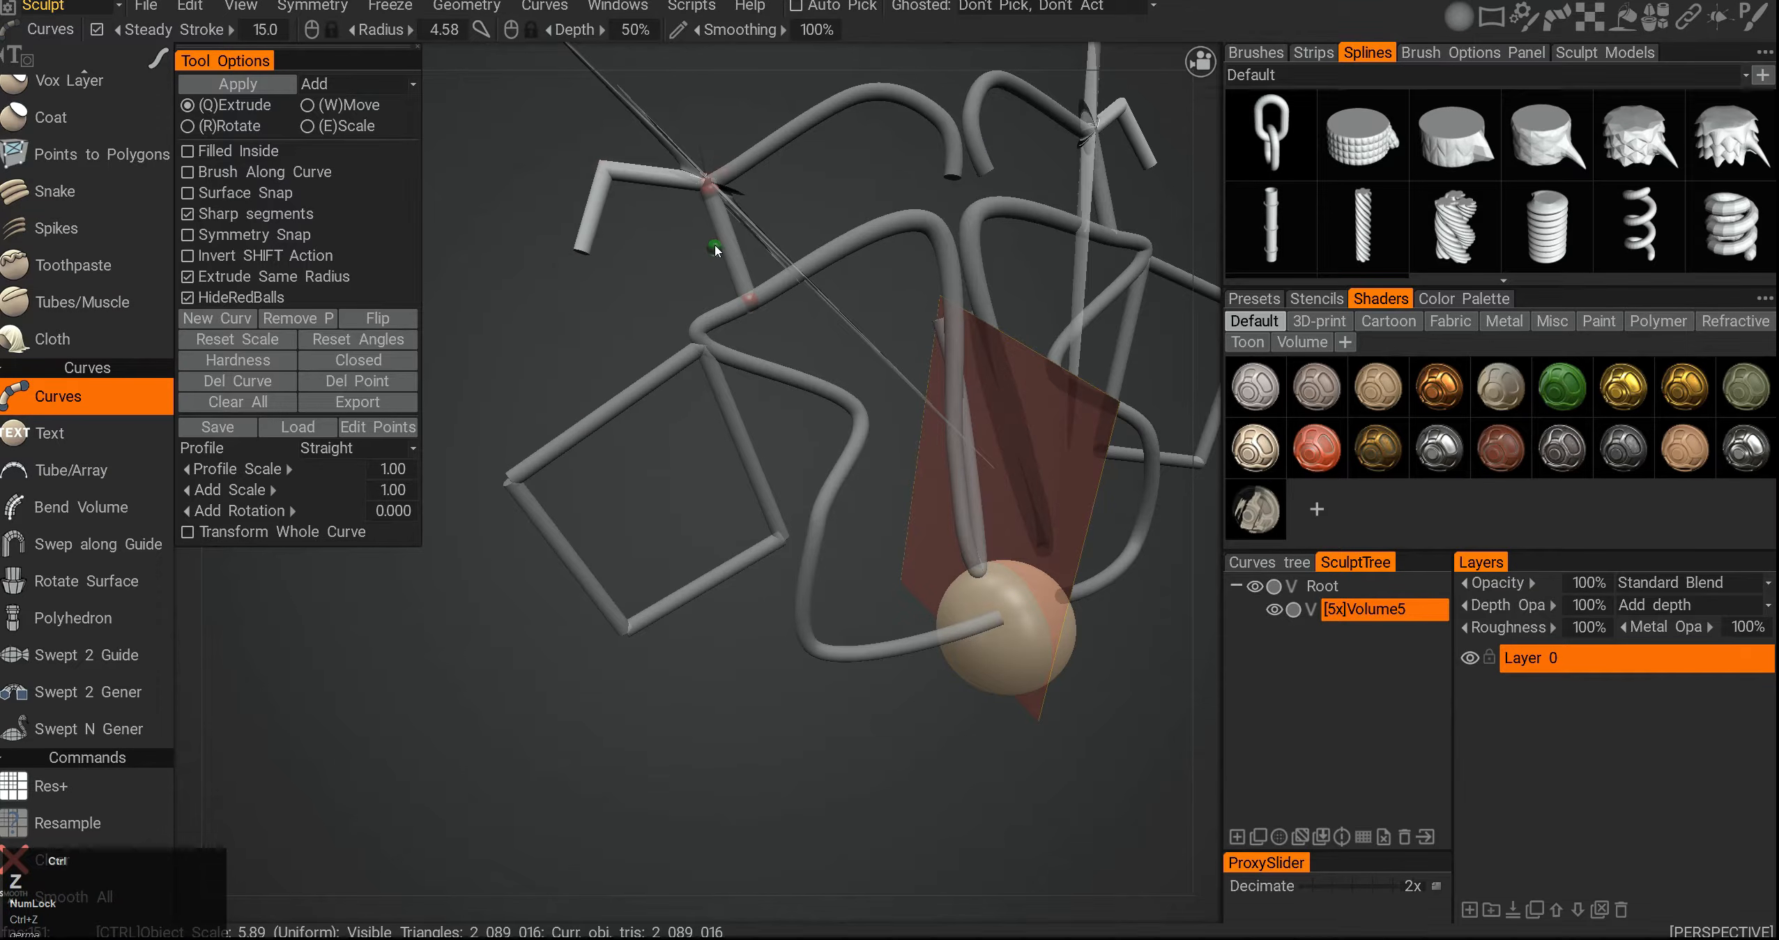
- Add another sharp-cornered curve path through several new points on the left
{"action": "mouse_move", "coordinate": [699, 332]}
{"action": "left_mouse_down"}
{"action": "mouse_move", "coordinate": [590, 310]}
{"action": "mouse_move", "coordinate": [624, 479]}
{"action": "left_mouse_up"}
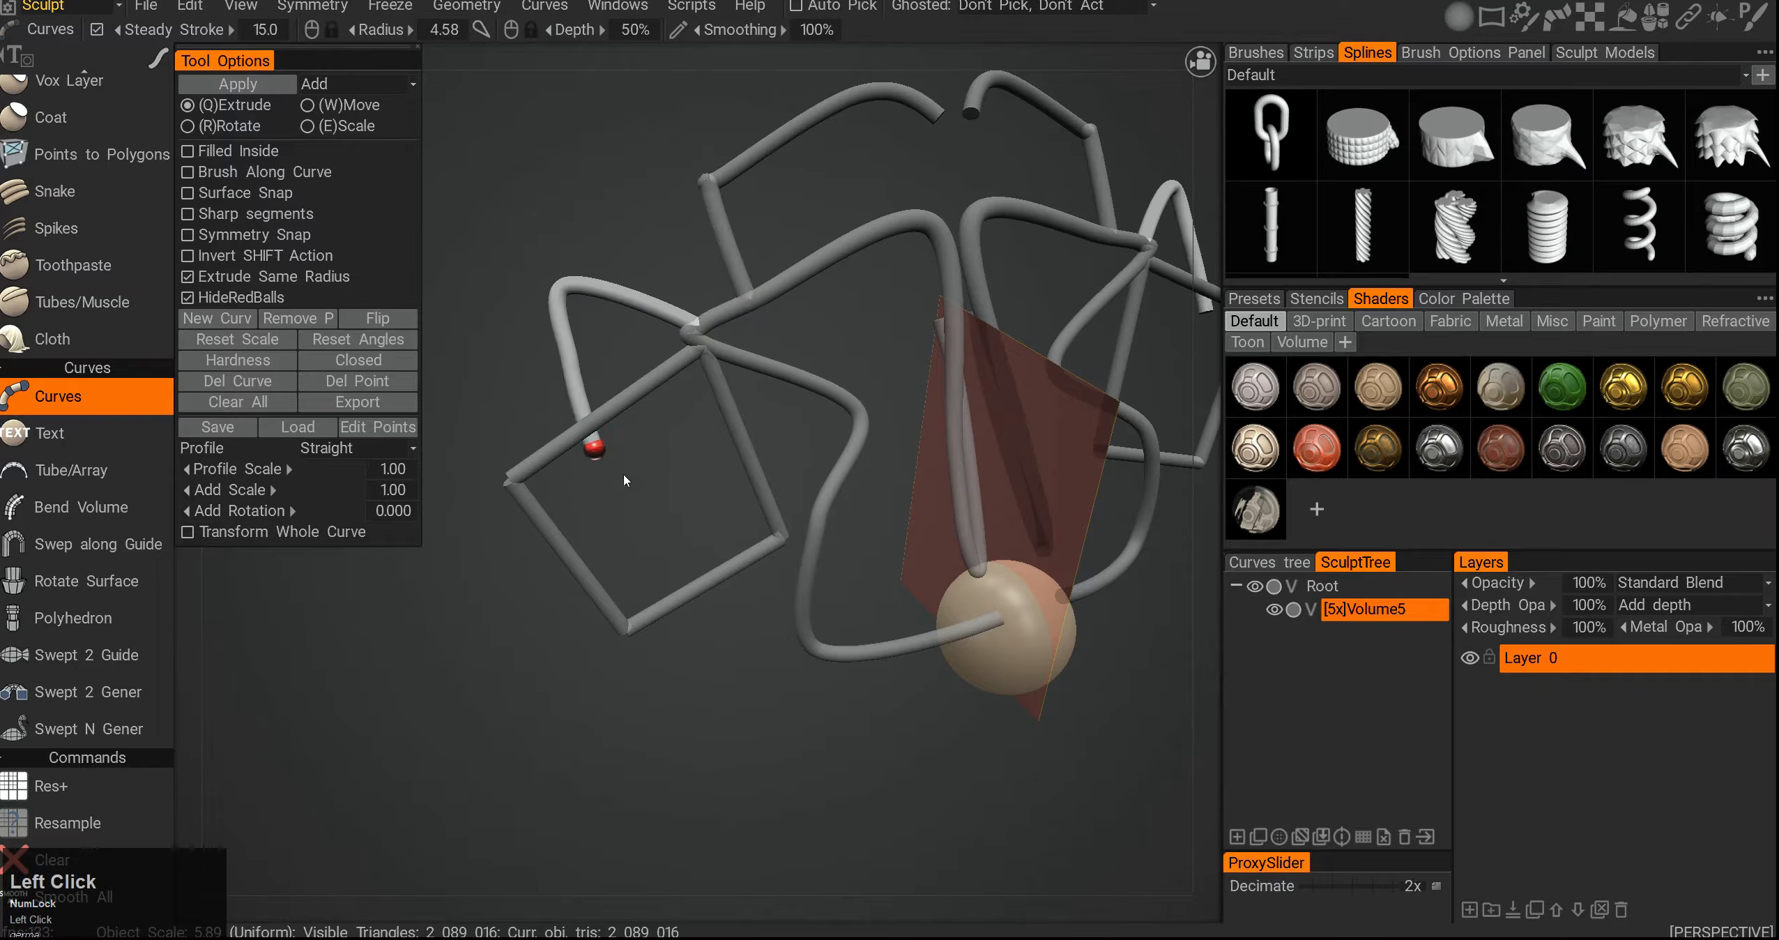
{"action": "left_click", "coordinate": [630, 560]}
{"action": "left_click", "coordinate": [763, 687]}
{"action": "left_click", "coordinate": [904, 746]}
{"action": "left_click", "coordinate": [916, 463]}
{"action": "left_click", "coordinate": [885, 266]}
{"action": "middle_click_drag", "start_coordinate": [735, 341], "coordinate": [736, 368], "text": "alt"}
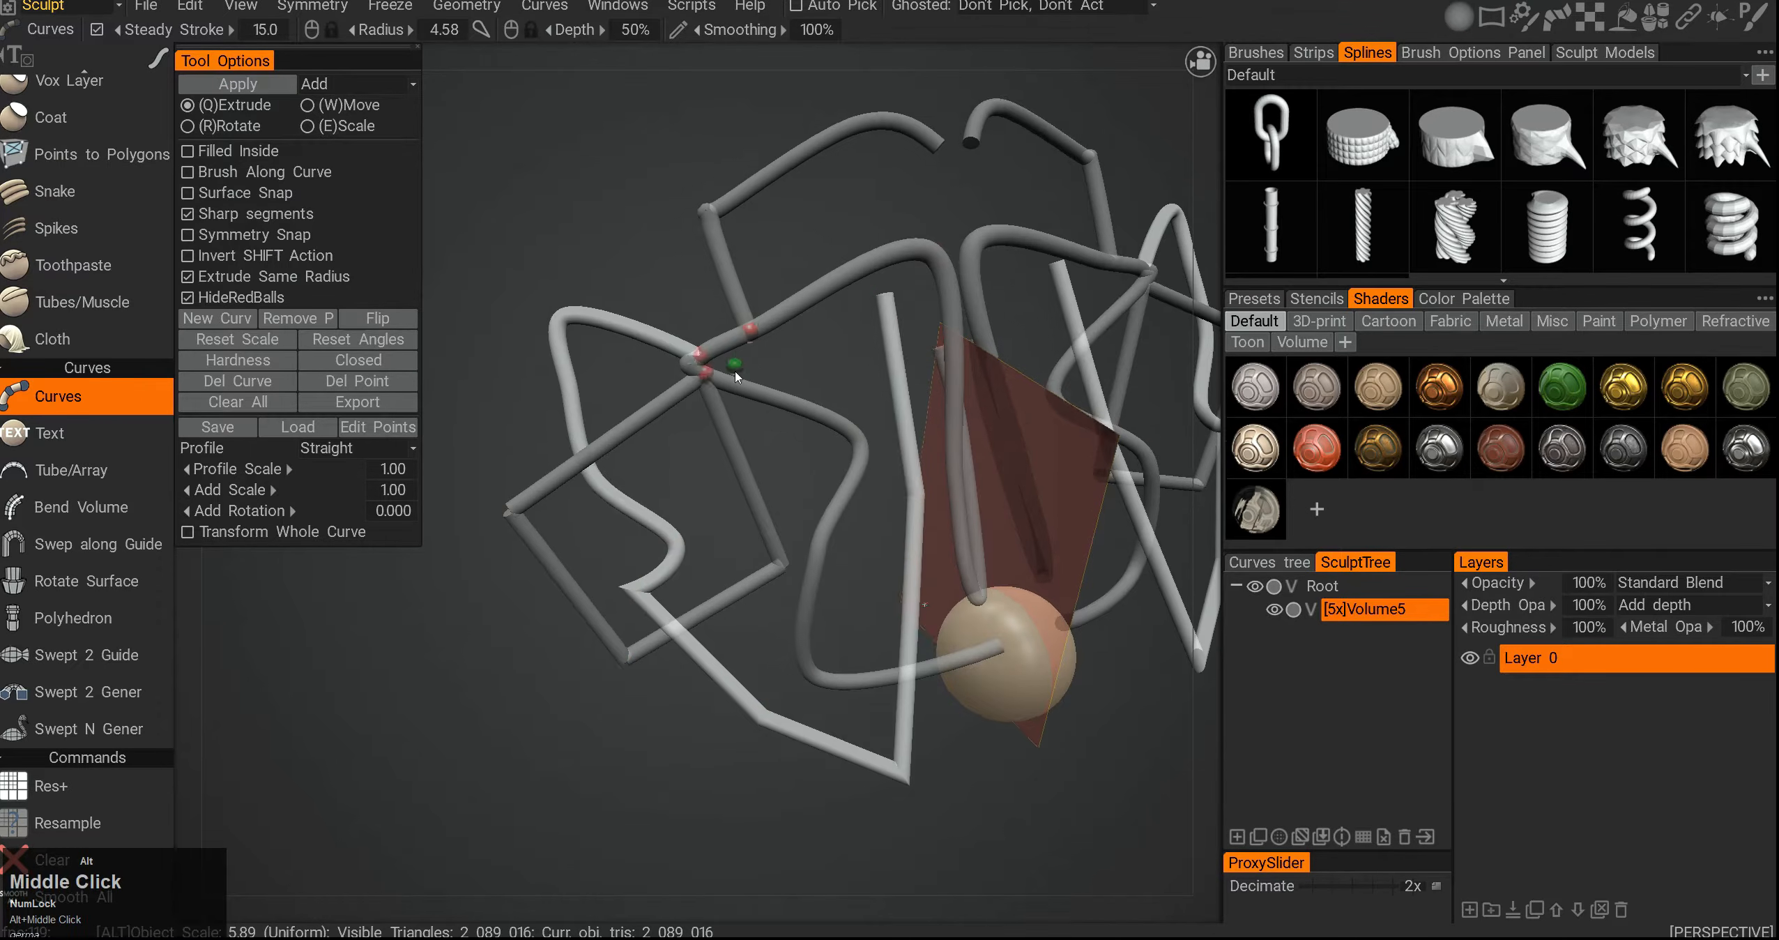
- Add a further curve segment with several more points toward the right side
{"action": "left_click_drag", "start_coordinate": [735, 373], "coordinate": [808, 390], "text": "alt"}
{"action": "left_click", "coordinate": [760, 307]}
{"action": "left_click", "coordinate": [1029, 727]}
{"action": "left_click", "coordinate": [1102, 654]}
{"action": "left_click", "coordinate": [1101, 392]}
{"action": "left_click_drag", "start_coordinate": [1101, 392], "coordinate": [917, 382], "text": "alt"}
- Undo repeatedly to remove all curves and option changes, back to the bare sphere
{"action": "key", "text": "ctrl+z"}
{"action": "key", "text": "ctrl+z"}
{"action": "key", "text": "ctrl+z"}
{"action": "key", "text": "ctrl+z"}
{"action": "key", "text": "ctrl+z"}
{"action": "key", "text": "ctrl+z"}
{"action": "key", "text": "ctrl+z"}
{"action": "key", "text": "ctrl+z"}
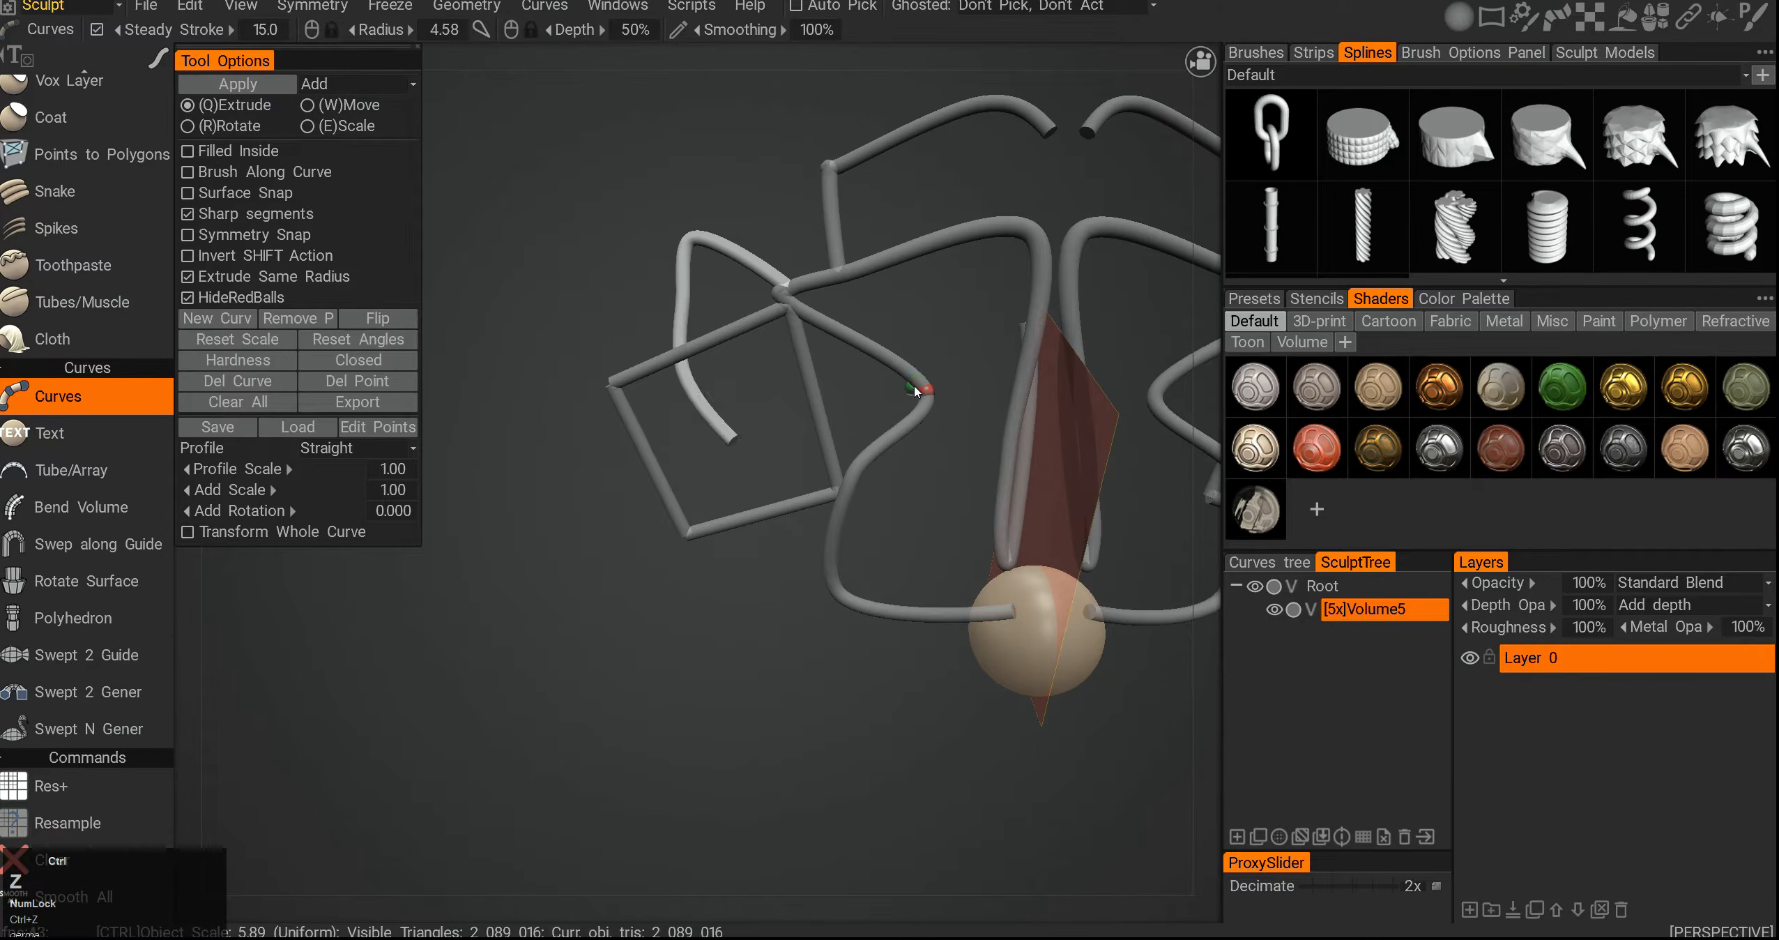
{"action": "key", "text": "ctrl+z"}
{"action": "key", "text": "ctrl+z"}
{"action": "key", "text": "ctrl+z"}
{"action": "key", "text": "ctrl+z"}
{"action": "key", "text": "ctrl+z"}
{"action": "key", "text": "ctrl+z"}
{"action": "key", "text": "ctrl+z"}
{"action": "key", "text": "ctrl+z"}
{"action": "key", "text": "ctrl+z"}
{"action": "key", "text": "ctrl+z"}
{"action": "key", "text": "ctrl+z"}
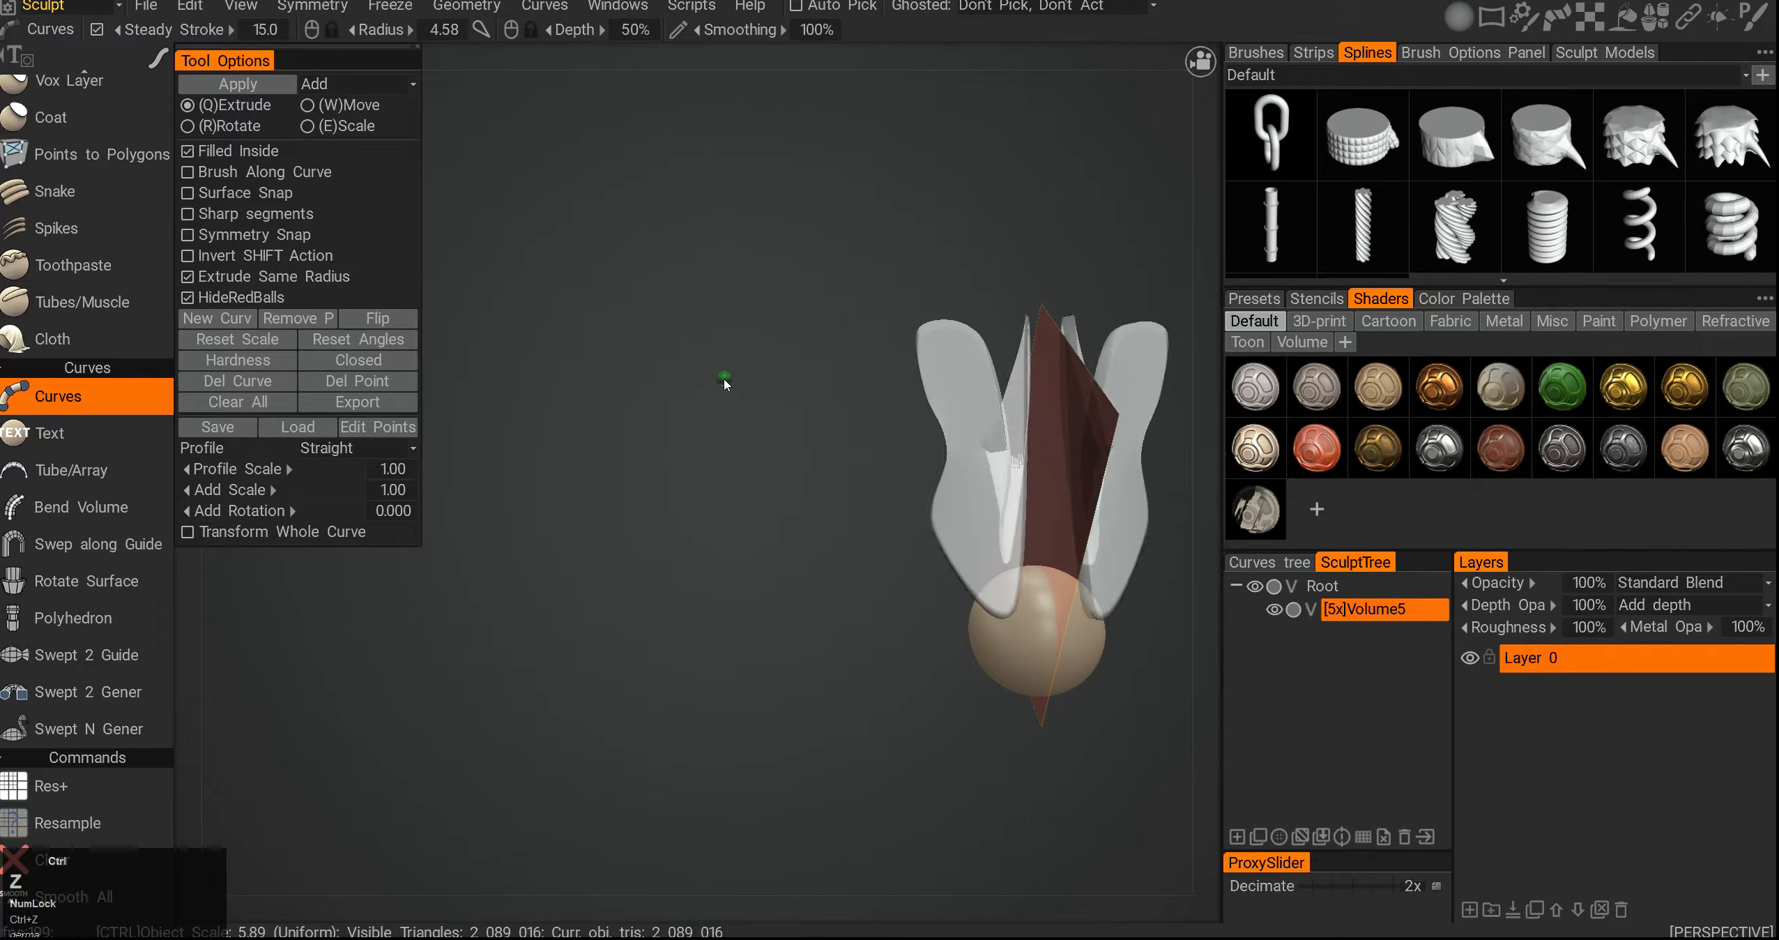
{"action": "key", "text": "ctrl+z"}
{"action": "middle_click_drag", "start_coordinate": [795, 385], "coordinate": [697, 337]}
{"action": "key", "text": "ctrl+z"}
{"action": "key", "text": "ctrl+z"}
{"action": "key", "text": "ctrl+z"}
{"action": "key", "text": "ctrl+z"}
{"action": "key", "text": "ctrl+z"}
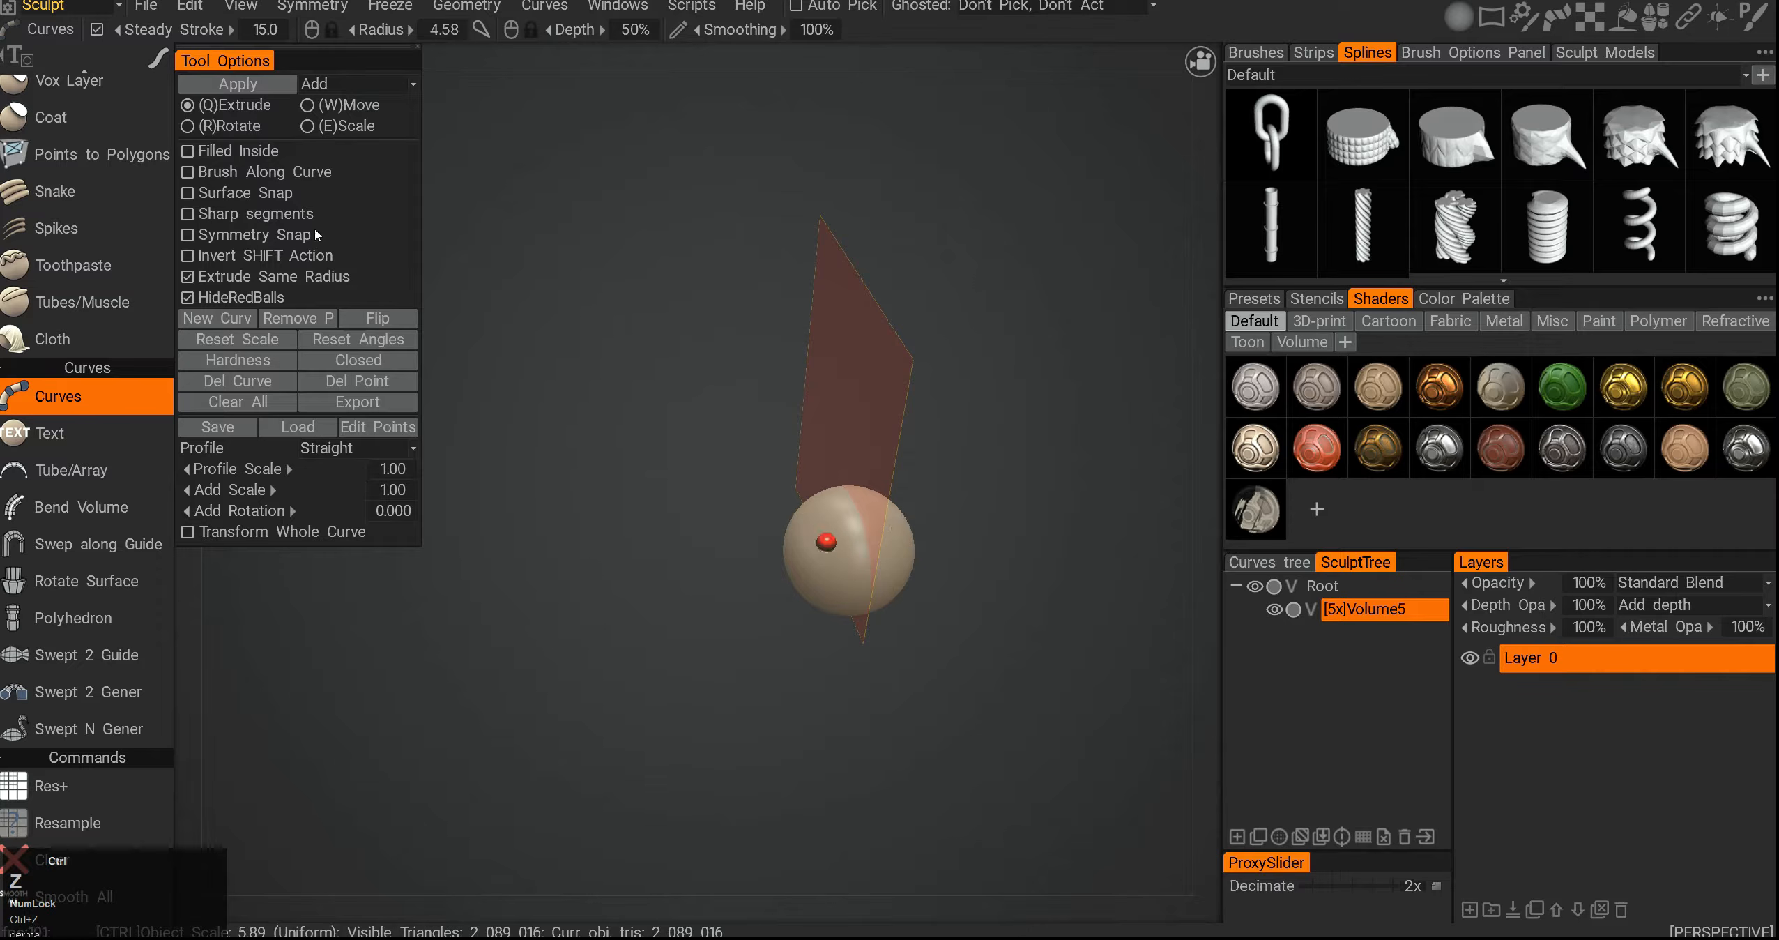
- Enable Brush Along Curve and try the coil and stacked spline presets along the curves
{"action": "left_click", "coordinate": [210, 172]}
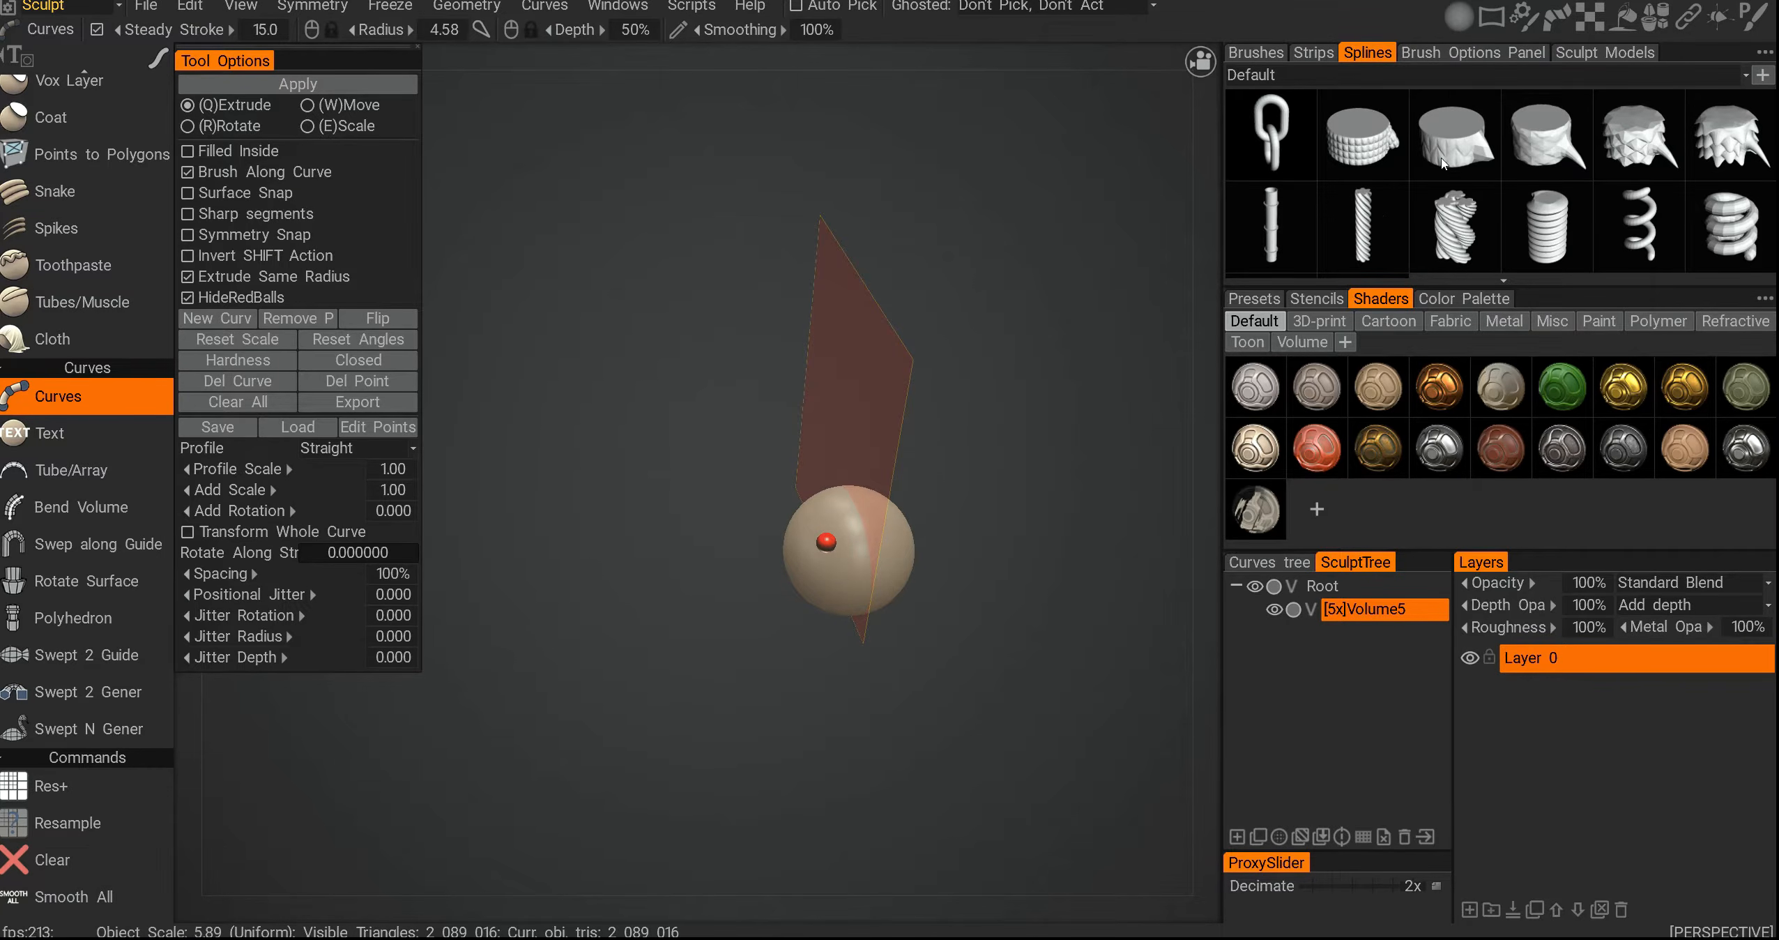
{"action": "left_click", "coordinate": [1540, 222]}
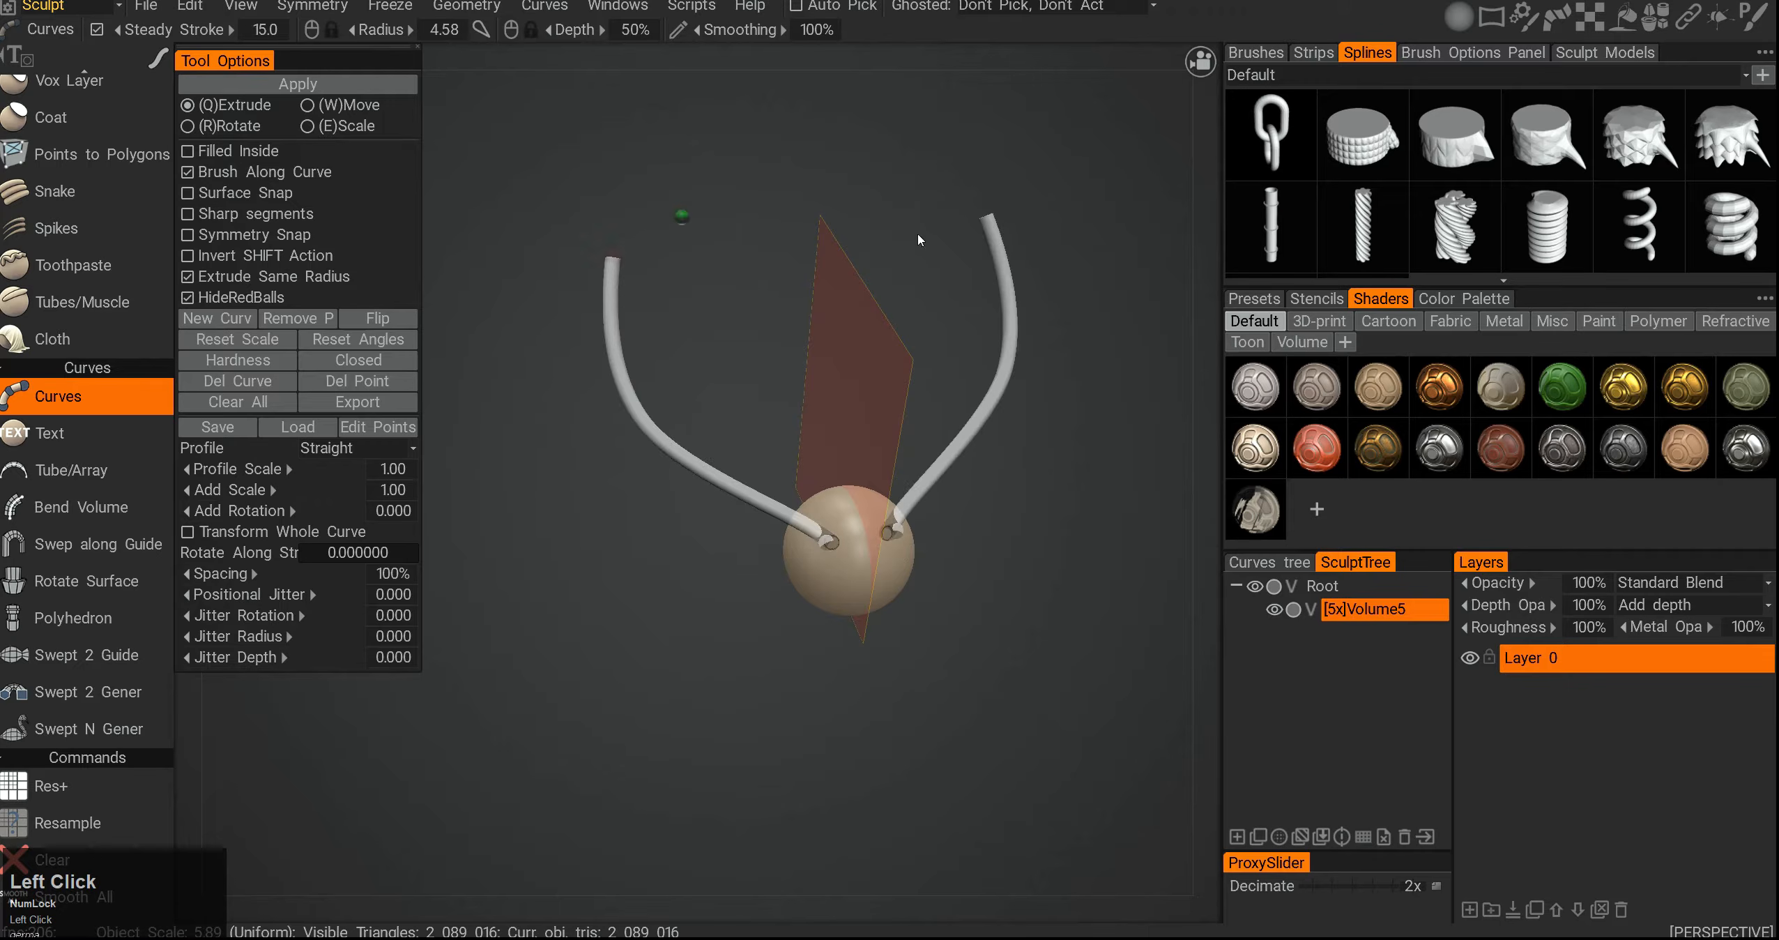
{"action": "left_click", "coordinate": [1603, 235]}
{"action": "left_click_drag", "start_coordinate": [861, 435], "coordinate": [754, 396], "text": "alt"}
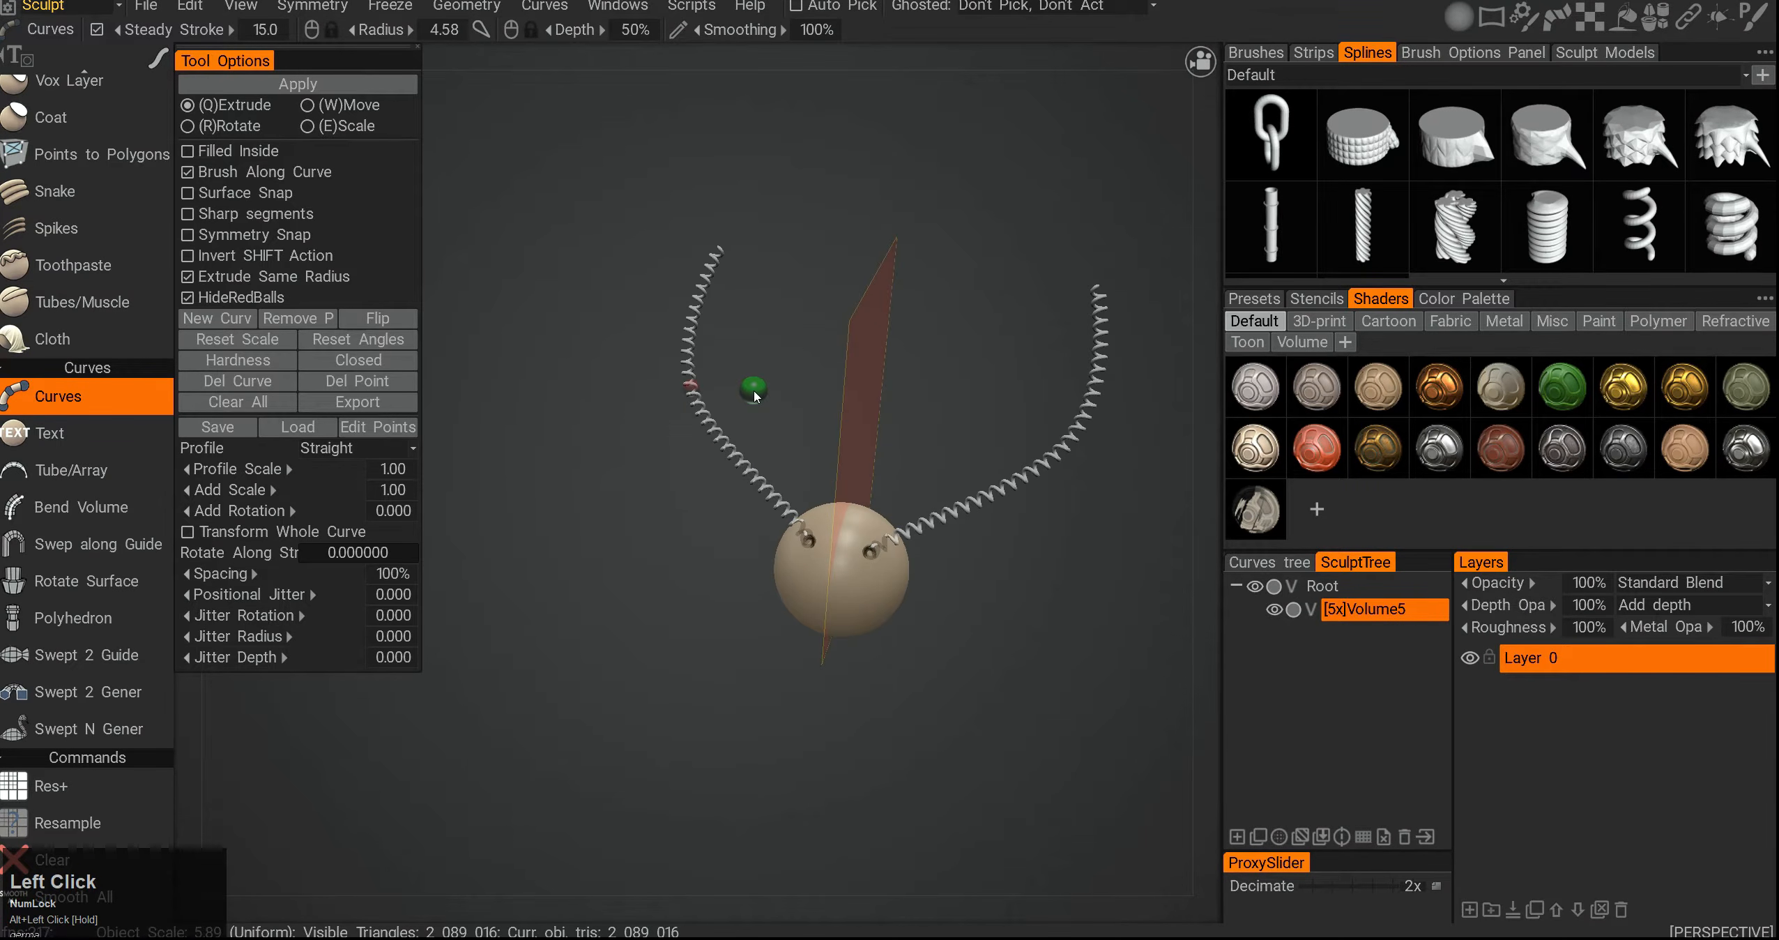
{"action": "left_click", "coordinate": [1541, 237]}
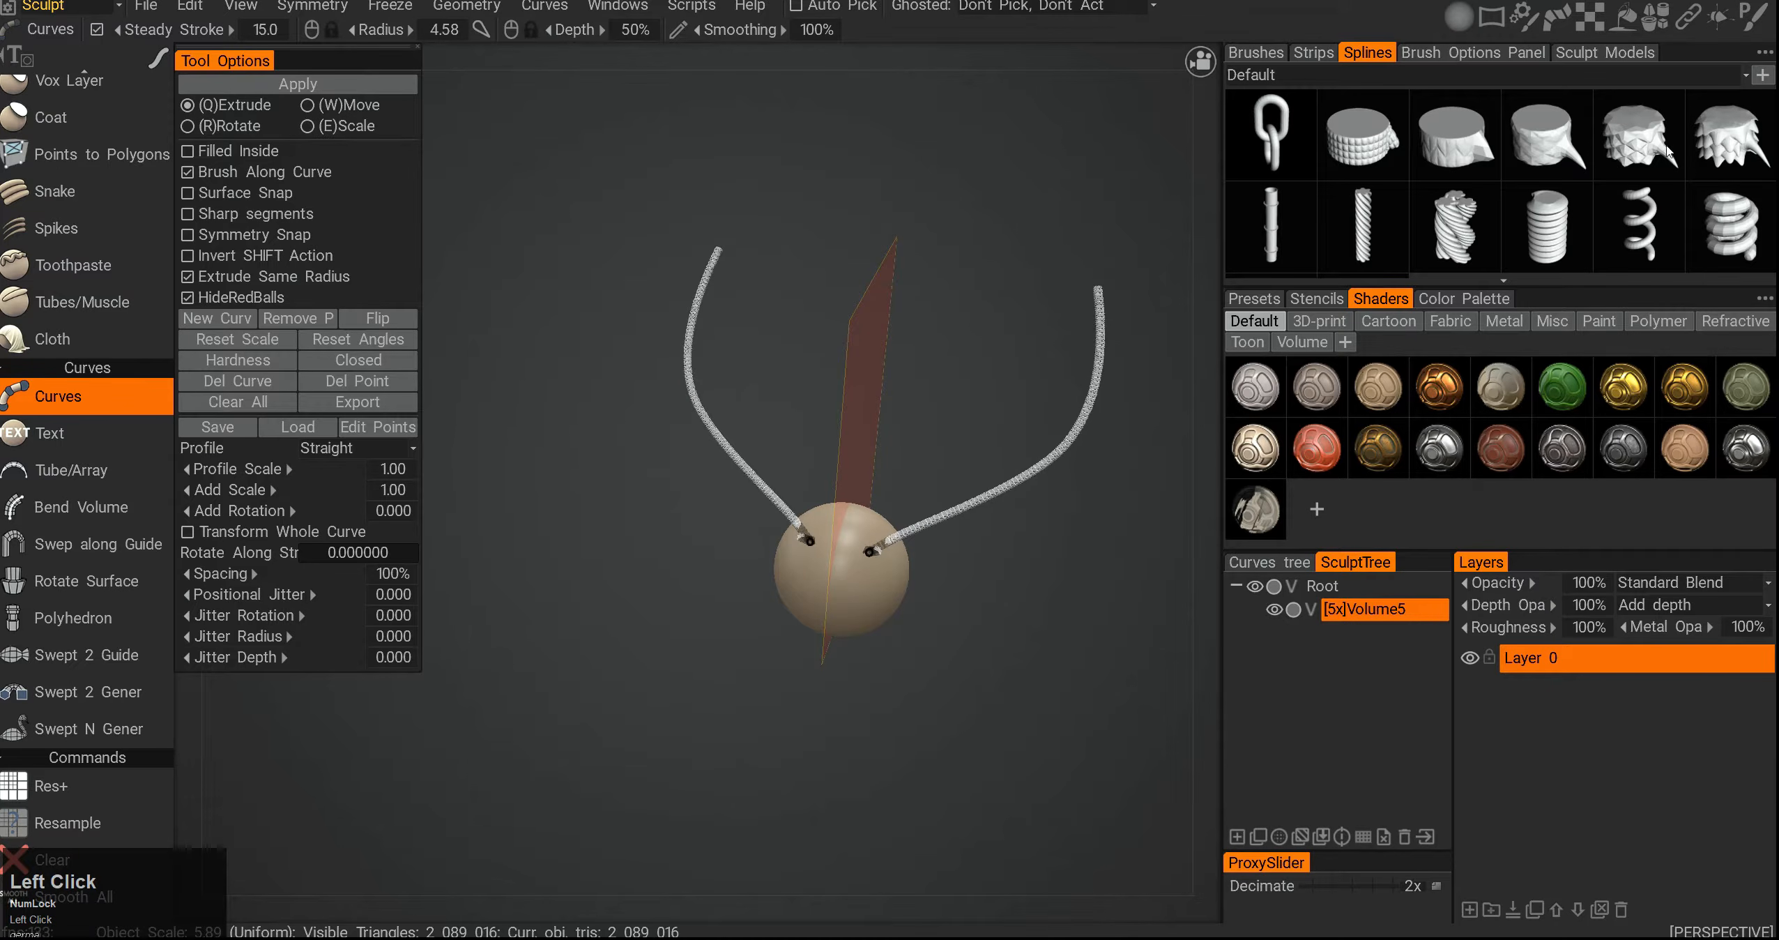
- Remove the spline brush from the curves and turn Brush Along Curve off
{"action": "left_click", "coordinate": [299, 323]}
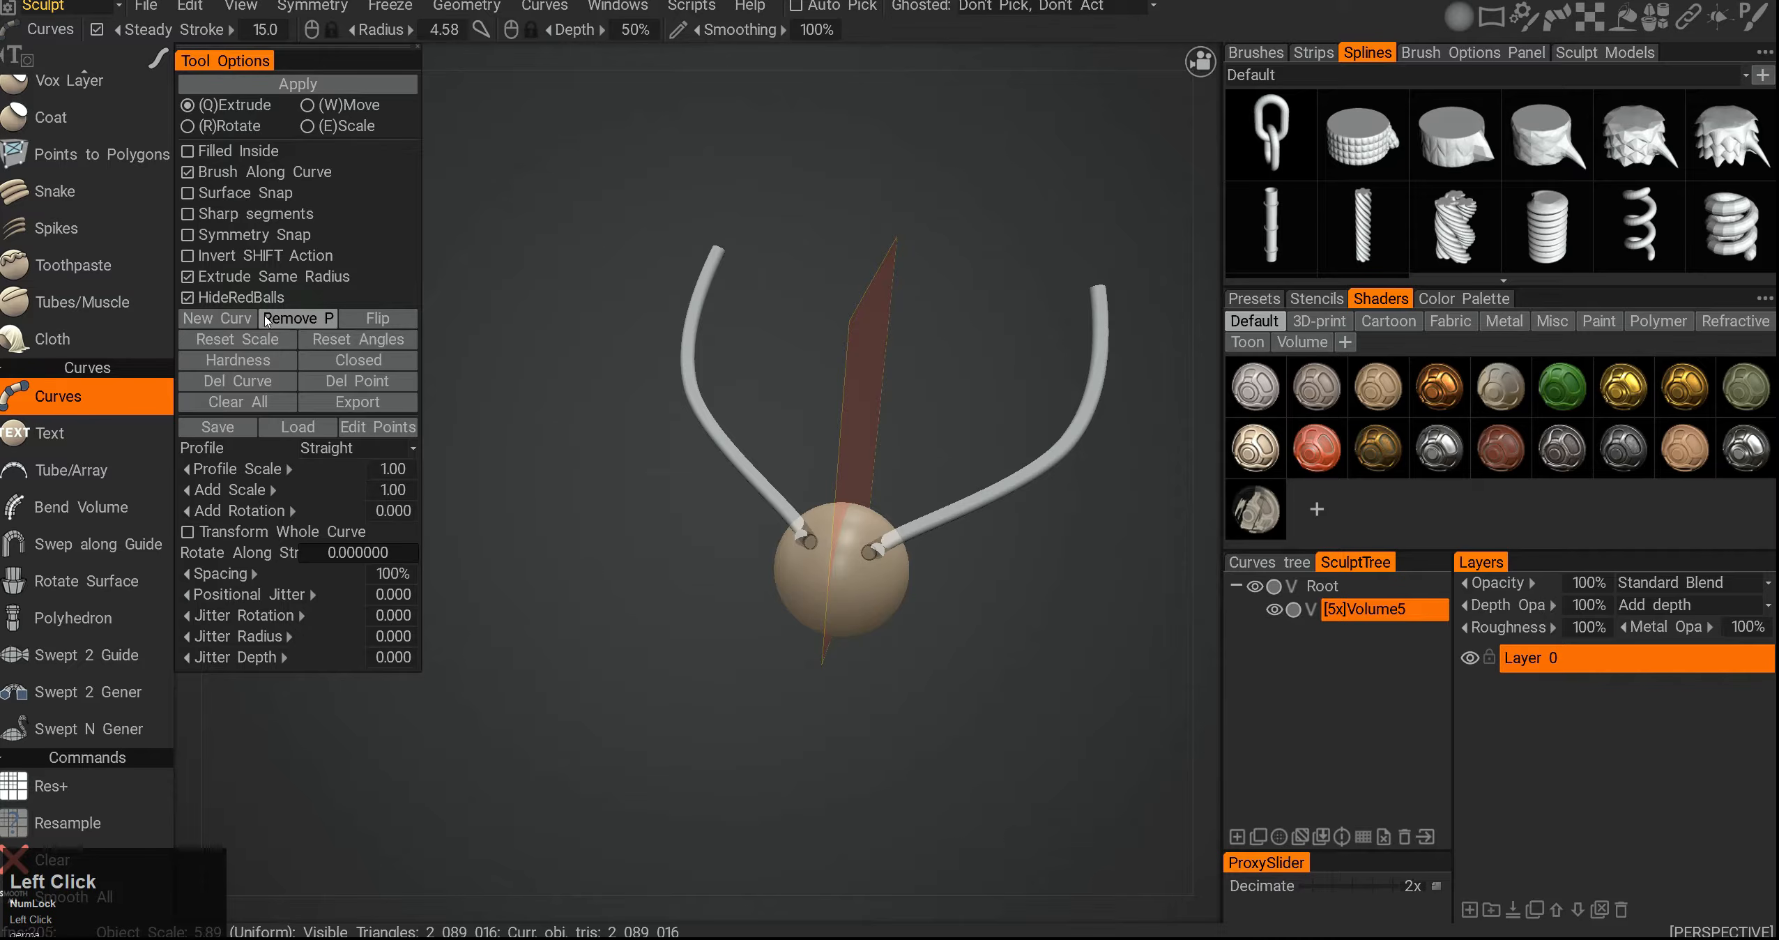
{"action": "right_click_drag", "start_coordinate": [627, 356], "coordinate": [743, 377], "text": "alt"}
{"action": "left_click_drag", "start_coordinate": [743, 377], "coordinate": [360, 277], "text": "alt"}
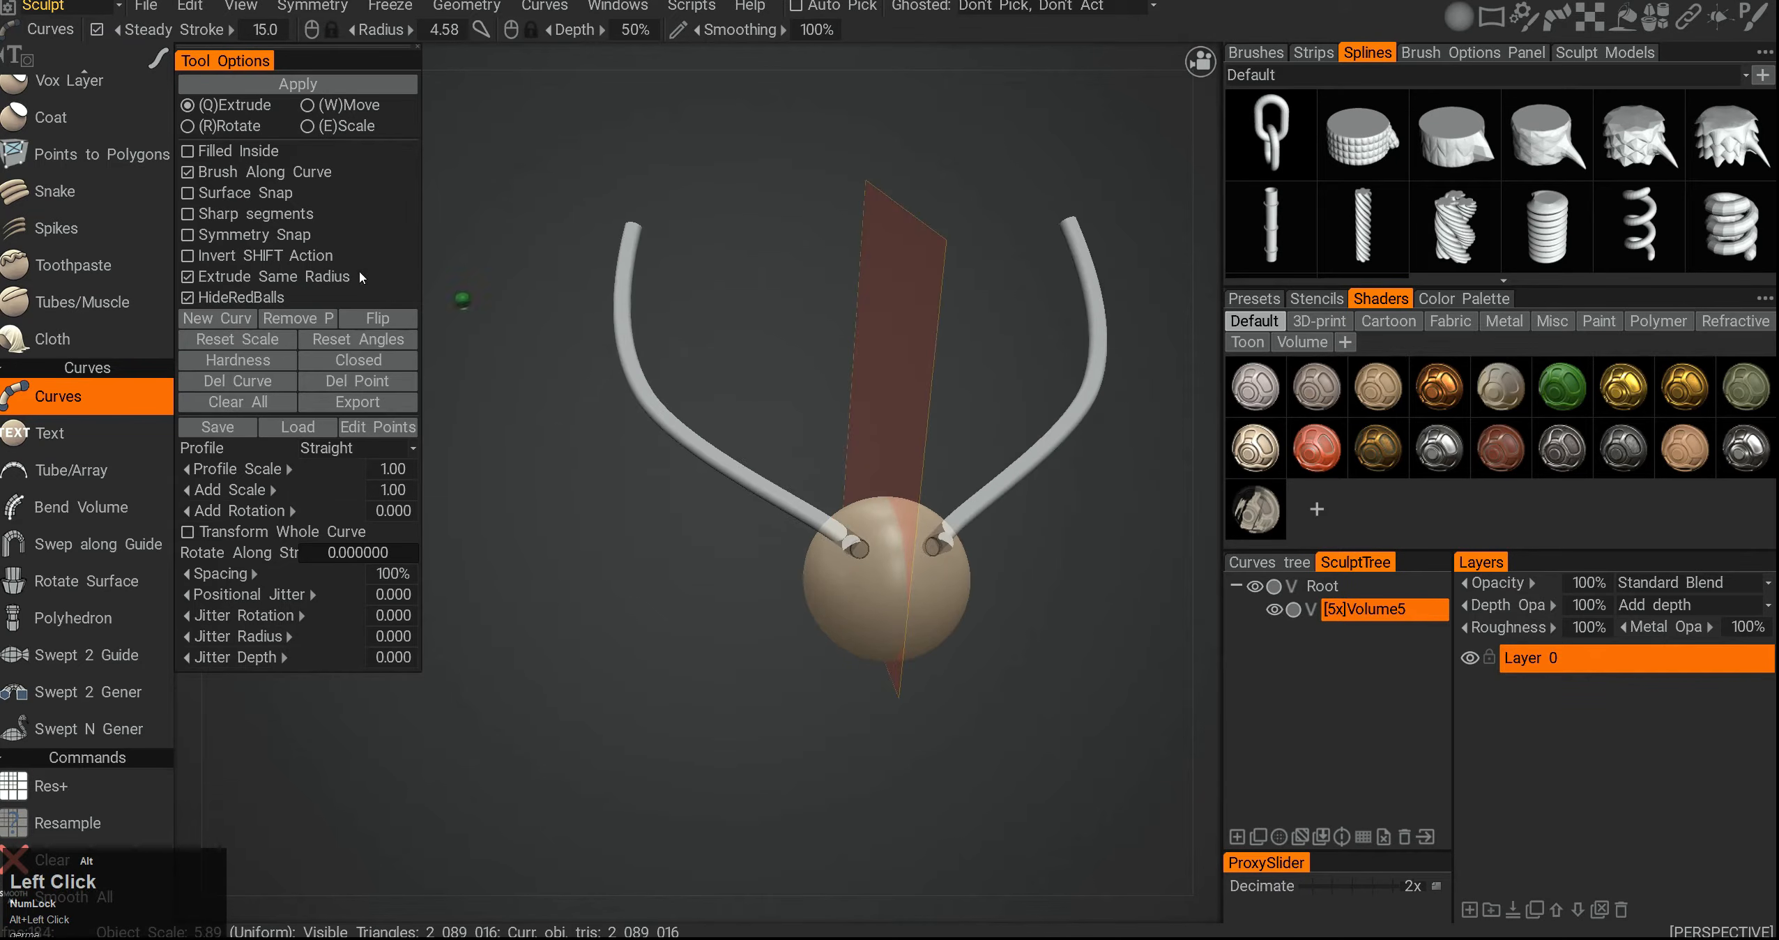
{"action": "left_click", "coordinate": [188, 174]}
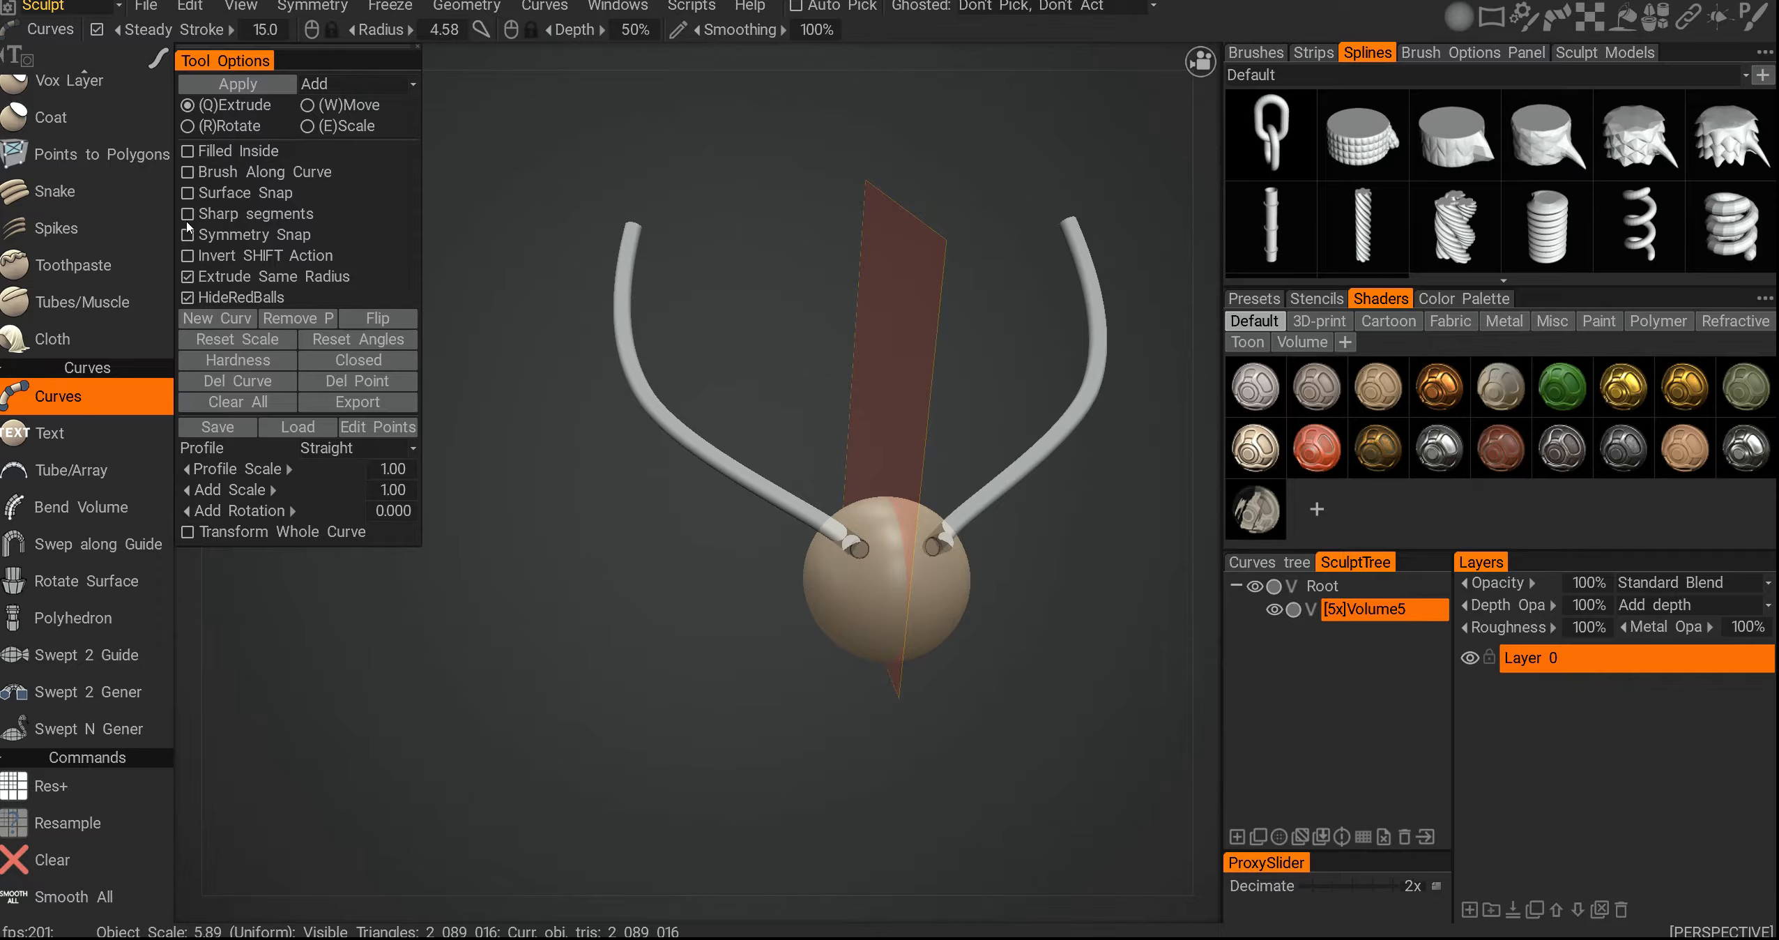
- Drag a point on the left curve to reshape it, then undo the move
{"action": "left_click", "coordinate": [823, 411]}
{"action": "left_click_drag", "start_coordinate": [593, 412], "coordinate": [641, 417], "text": "alt"}
{"action": "middle_click_drag", "start_coordinate": [641, 417], "coordinate": [600, 359], "text": "alt"}
{"action": "left_click_drag", "start_coordinate": [600, 359], "coordinate": [623, 353], "text": "alt"}
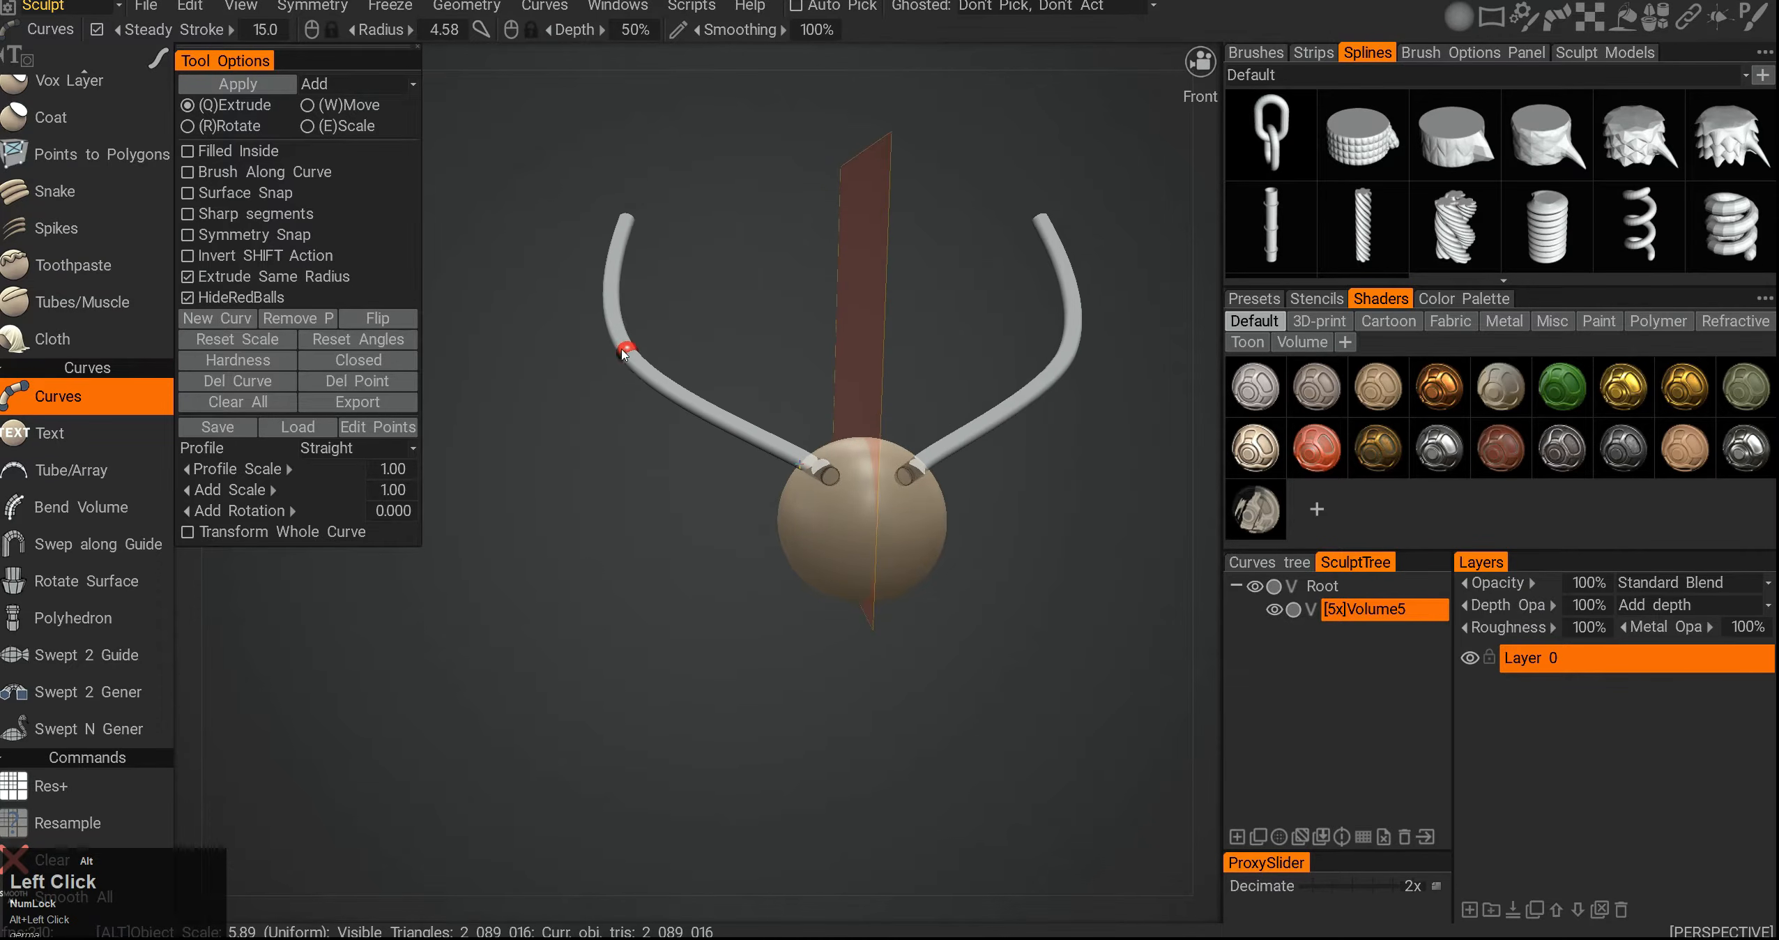
{"action": "right_click_drag", "start_coordinate": [623, 354], "coordinate": [641, 384], "text": "alt"}
{"action": "left_click_drag", "start_coordinate": [641, 385], "coordinate": [666, 419], "text": "alt"}
{"action": "key", "text": "ctrl+z"}
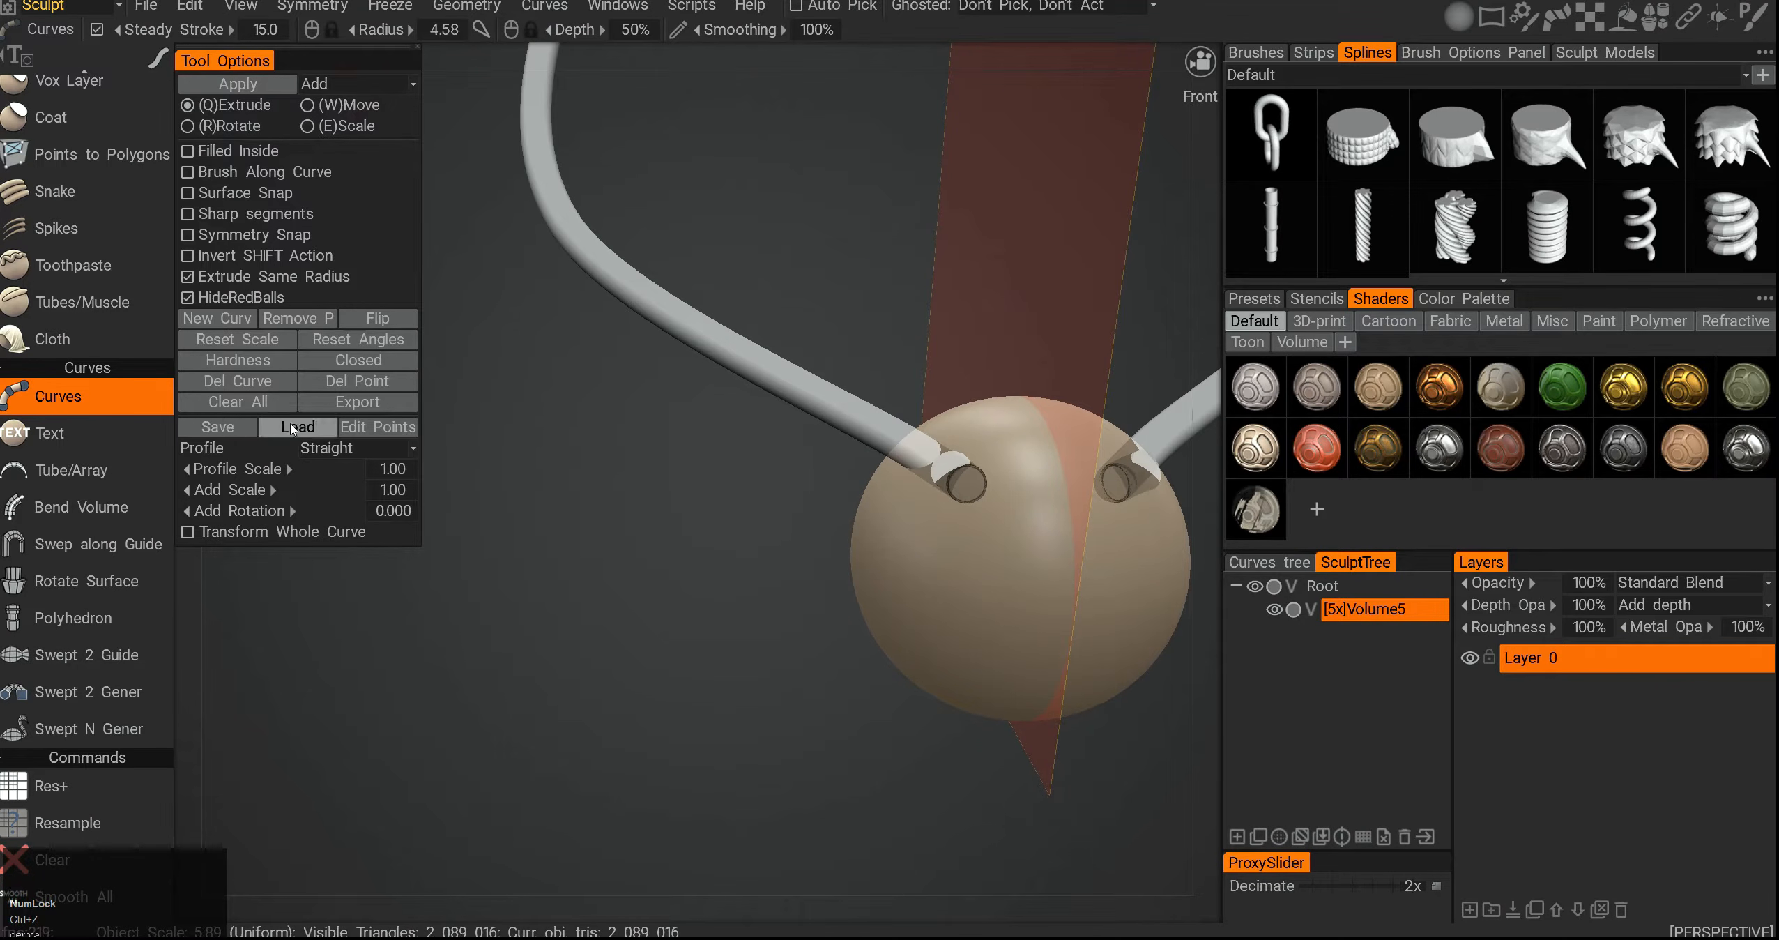
- Switch to the Text tool
{"action": "left_click_drag", "start_coordinate": [777, 474], "coordinate": [837, 533], "text": "alt"}
{"action": "right_click_drag", "start_coordinate": [837, 533], "coordinate": [845, 562], "text": "alt"}
{"action": "left_click_drag", "start_coordinate": [845, 562], "coordinate": [800, 520], "text": "alt"}
{"action": "middle_click_drag", "start_coordinate": [797, 425], "coordinate": [810, 513], "text": "alt"}
{"action": "left_click_drag", "start_coordinate": [810, 513], "coordinate": [825, 506], "text": "alt"}
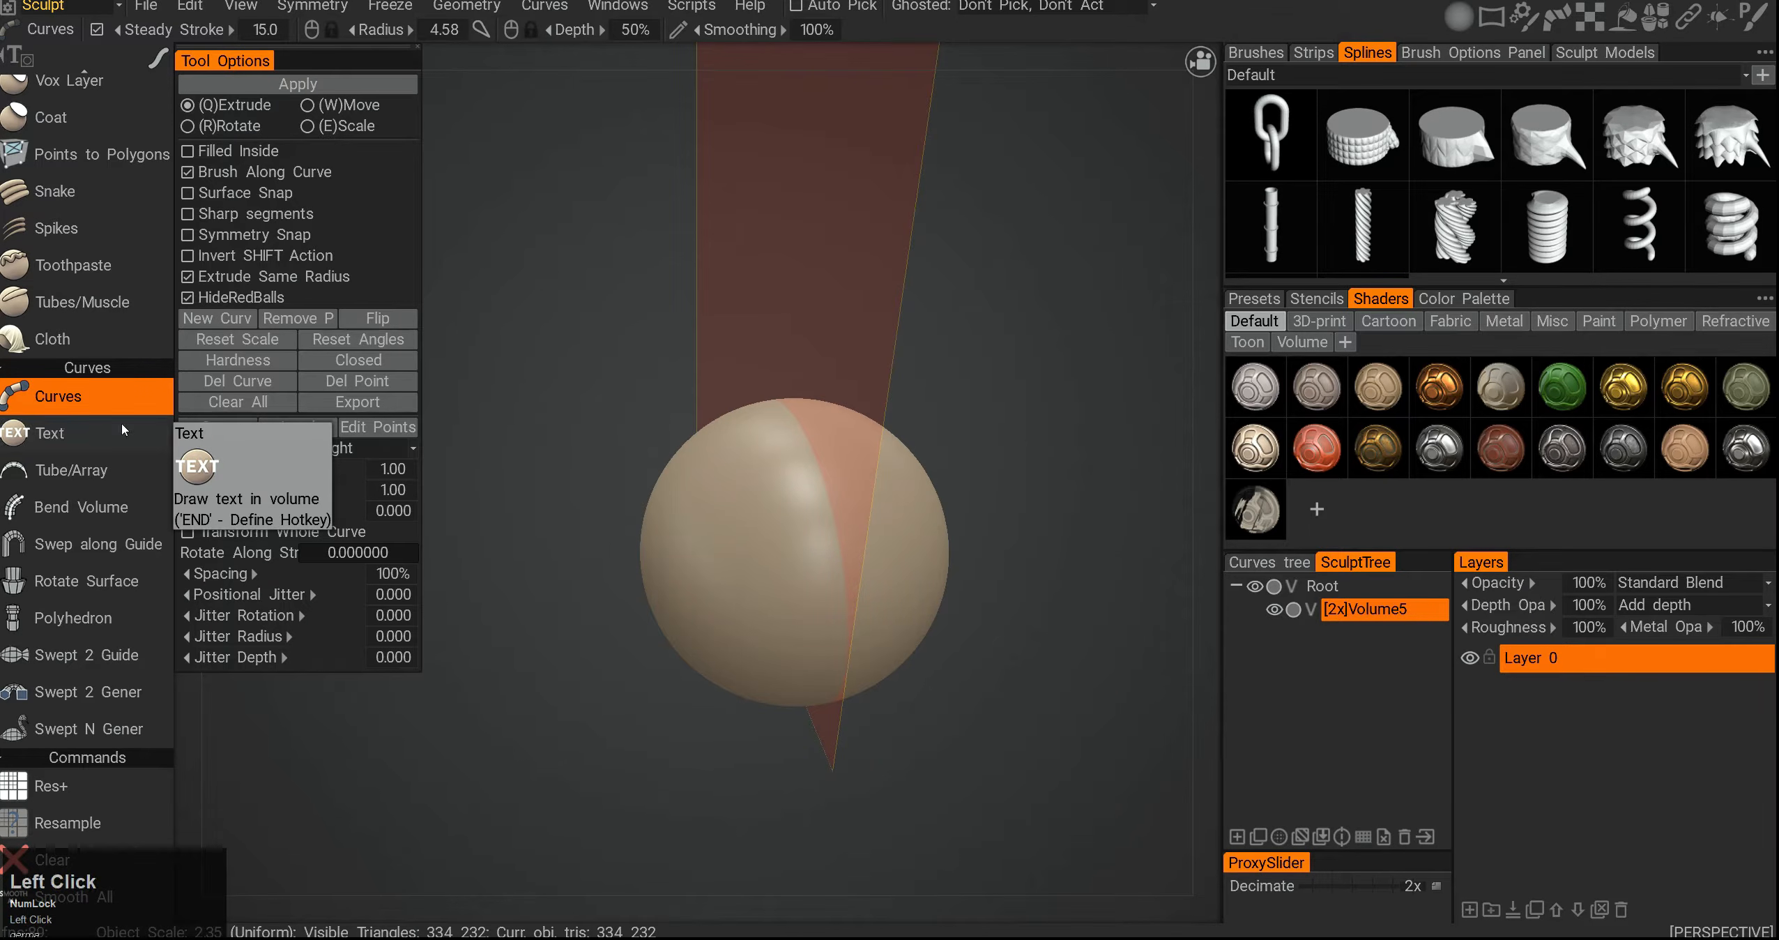
{"action": "left_click", "coordinate": [121, 423]}
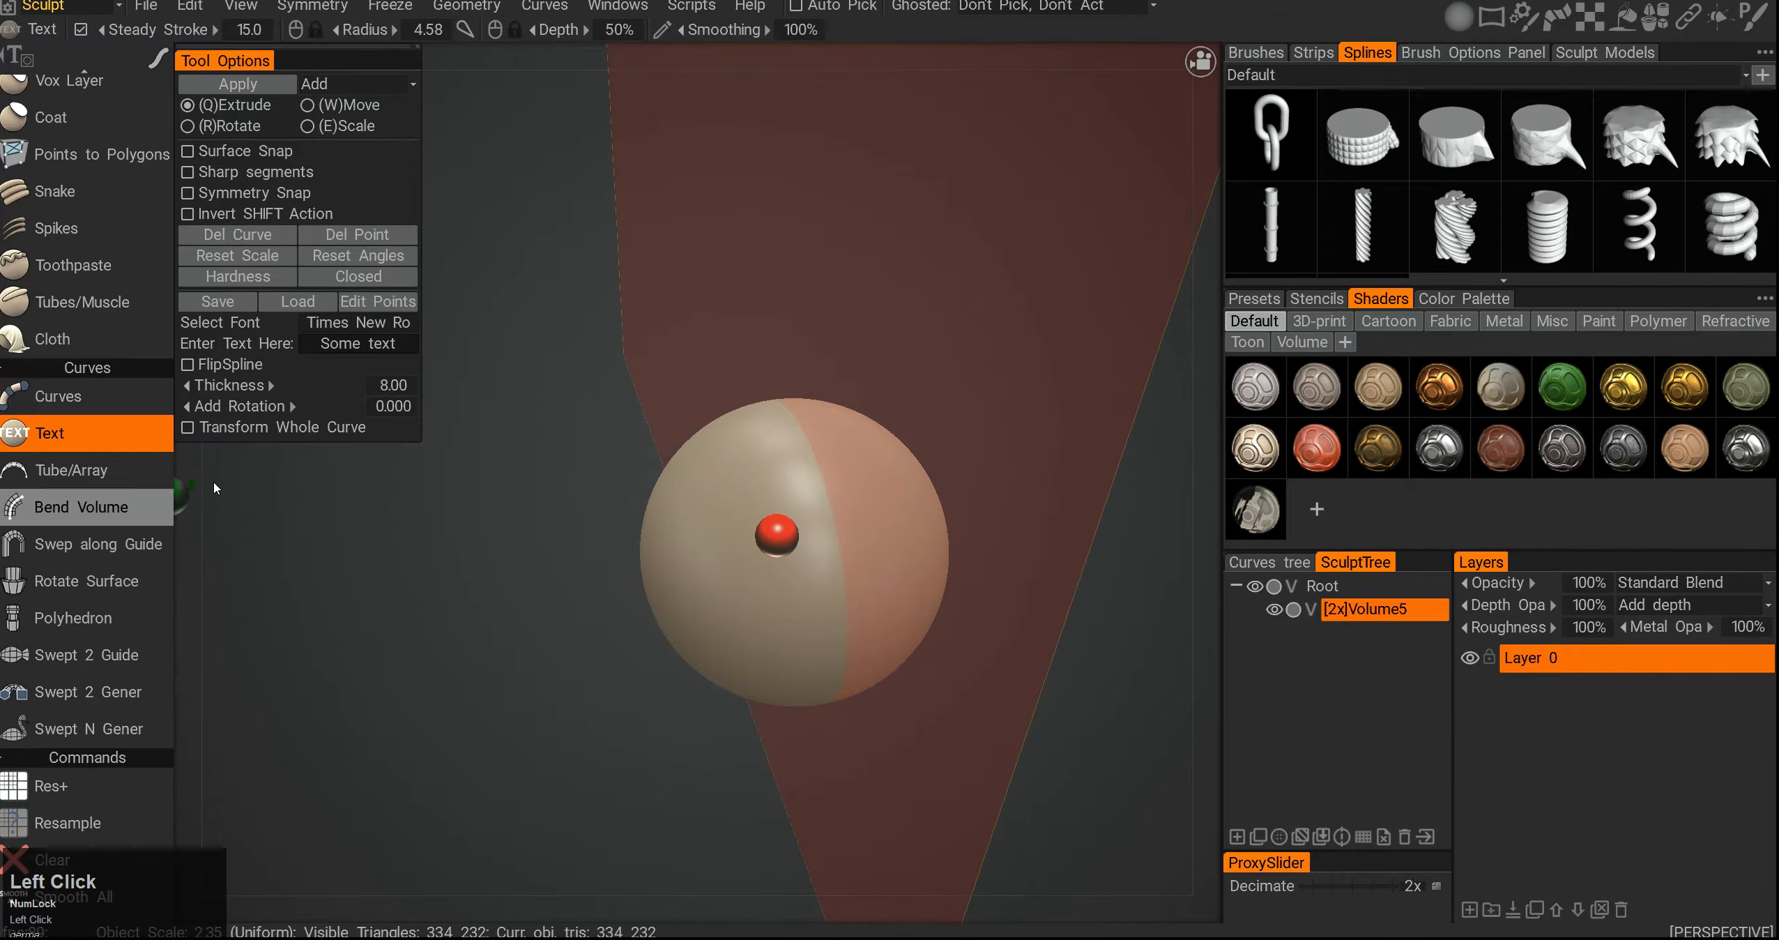
- Place the default 'Some text' along a stroke across the sphere
{"action": "mouse_move", "coordinate": [727, 505]}
{"action": "left_mouse_down", "text": "alt"}
{"action": "mouse_move", "coordinate": [716, 580]}
{"action": "mouse_move", "coordinate": [698, 551]}
{"action": "left_mouse_up", "text": "alt"}
{"action": "left_click", "coordinate": [704, 578]}
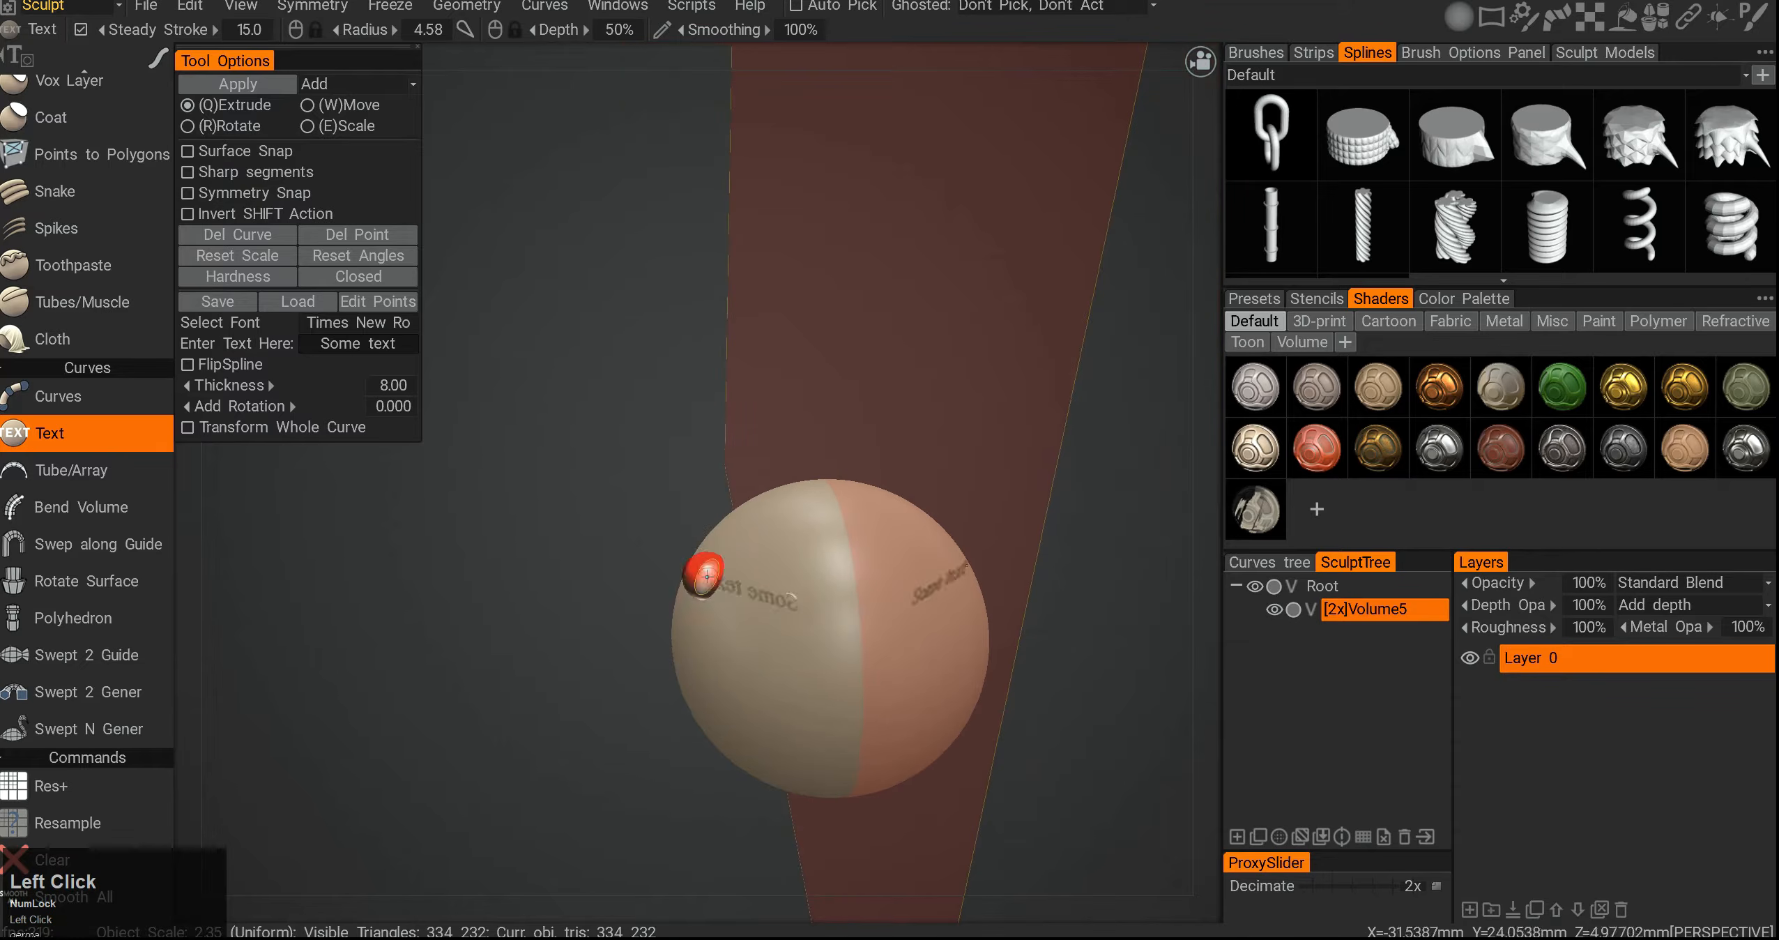
{"action": "left_click", "coordinate": [352, 527]}
{"action": "middle_click_drag", "start_coordinate": [492, 510], "coordinate": [560, 564], "text": "alt"}
{"action": "right_click_drag", "start_coordinate": [412, 594], "coordinate": [450, 584]}
{"action": "left_click_drag", "start_coordinate": [449, 585], "coordinate": [788, 598], "text": "alt"}
{"action": "middle_click", "coordinate": [748, 494]}
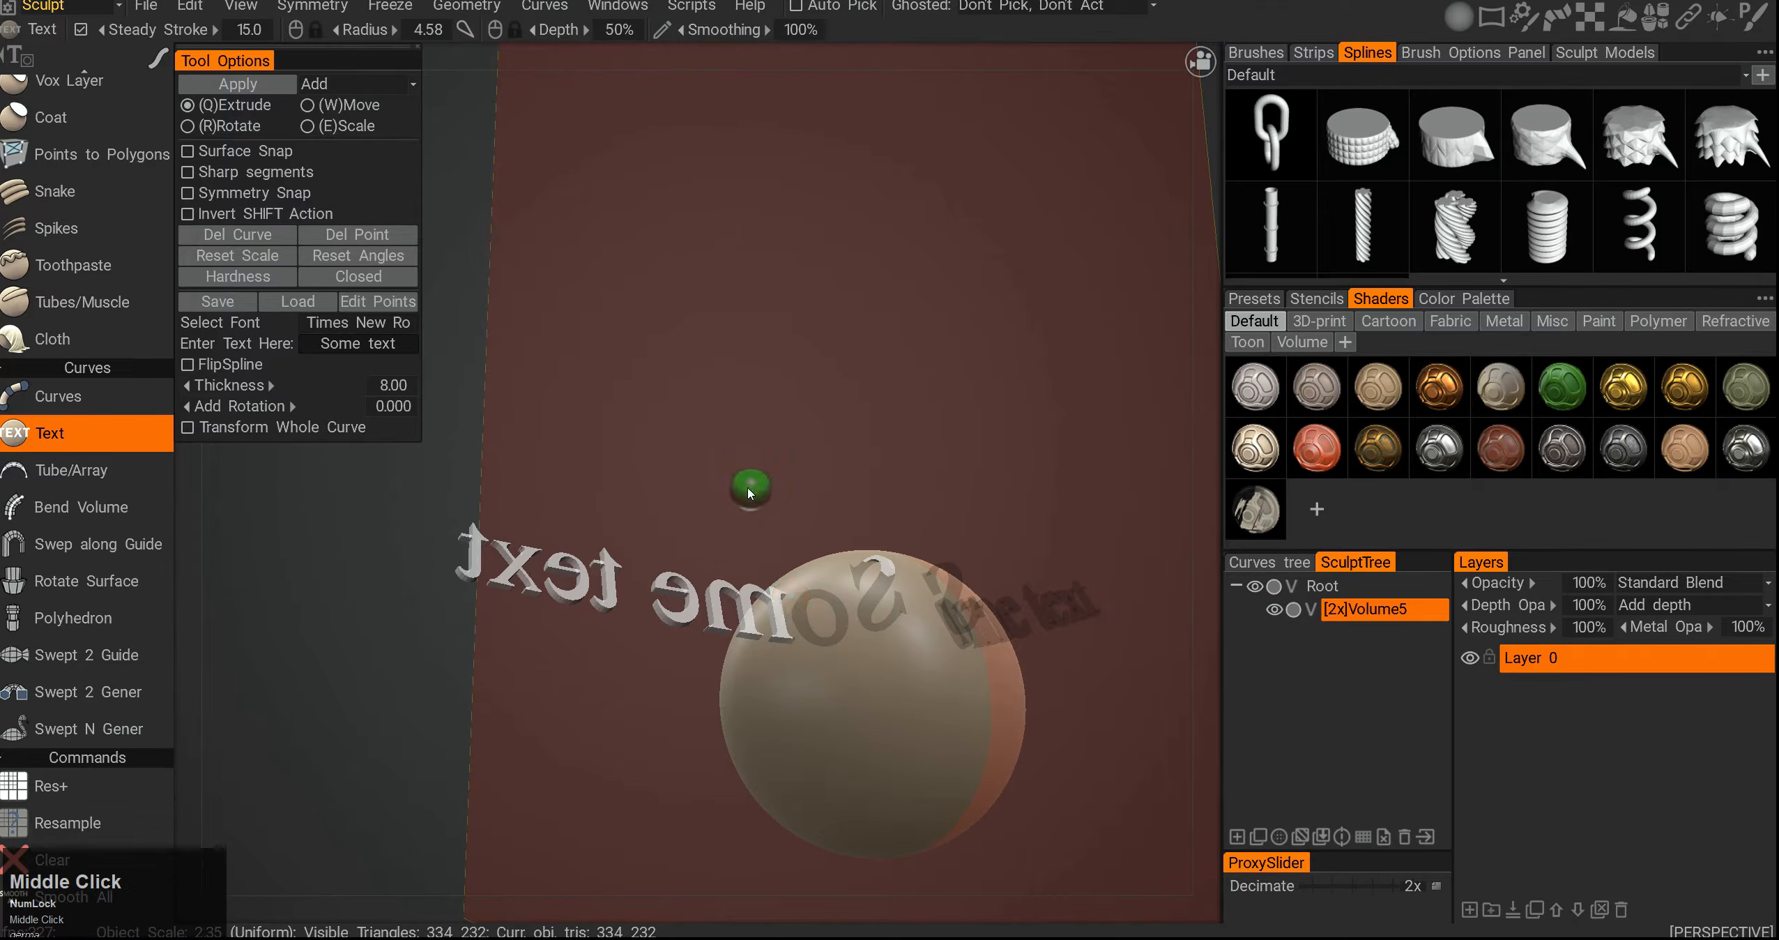
{"action": "left_click", "coordinate": [791, 603]}
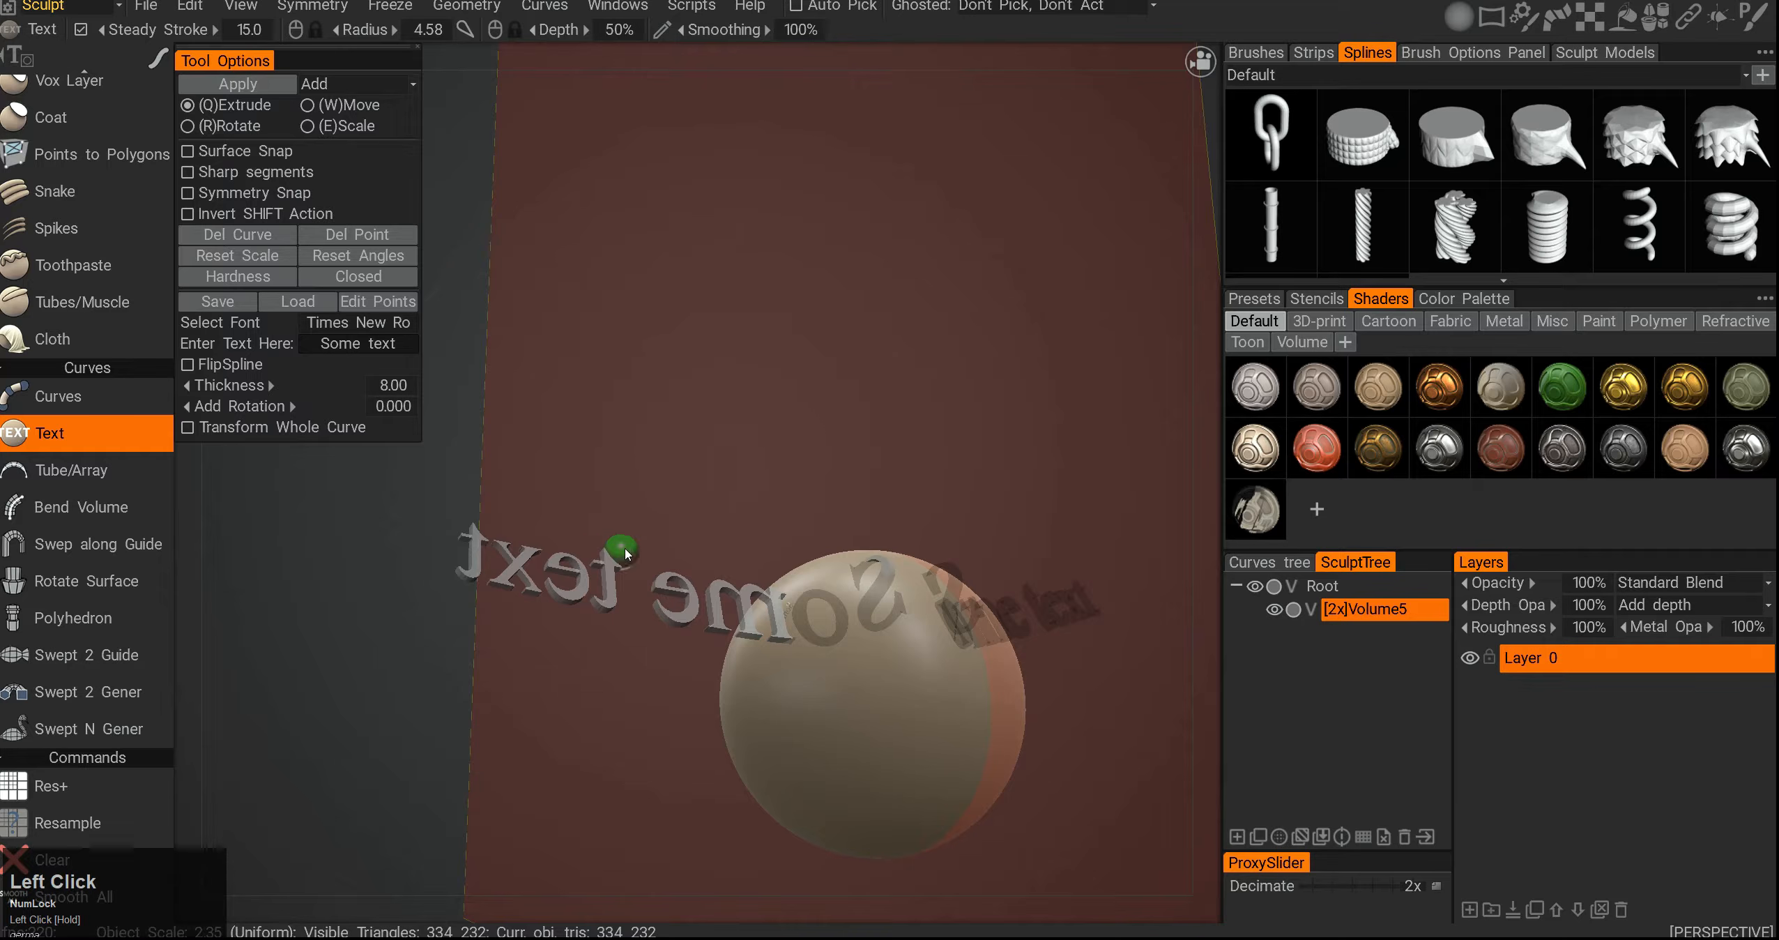
- Set the text to dfdsfsd and place it over the sphere
{"action": "left_click", "coordinate": [346, 349]}
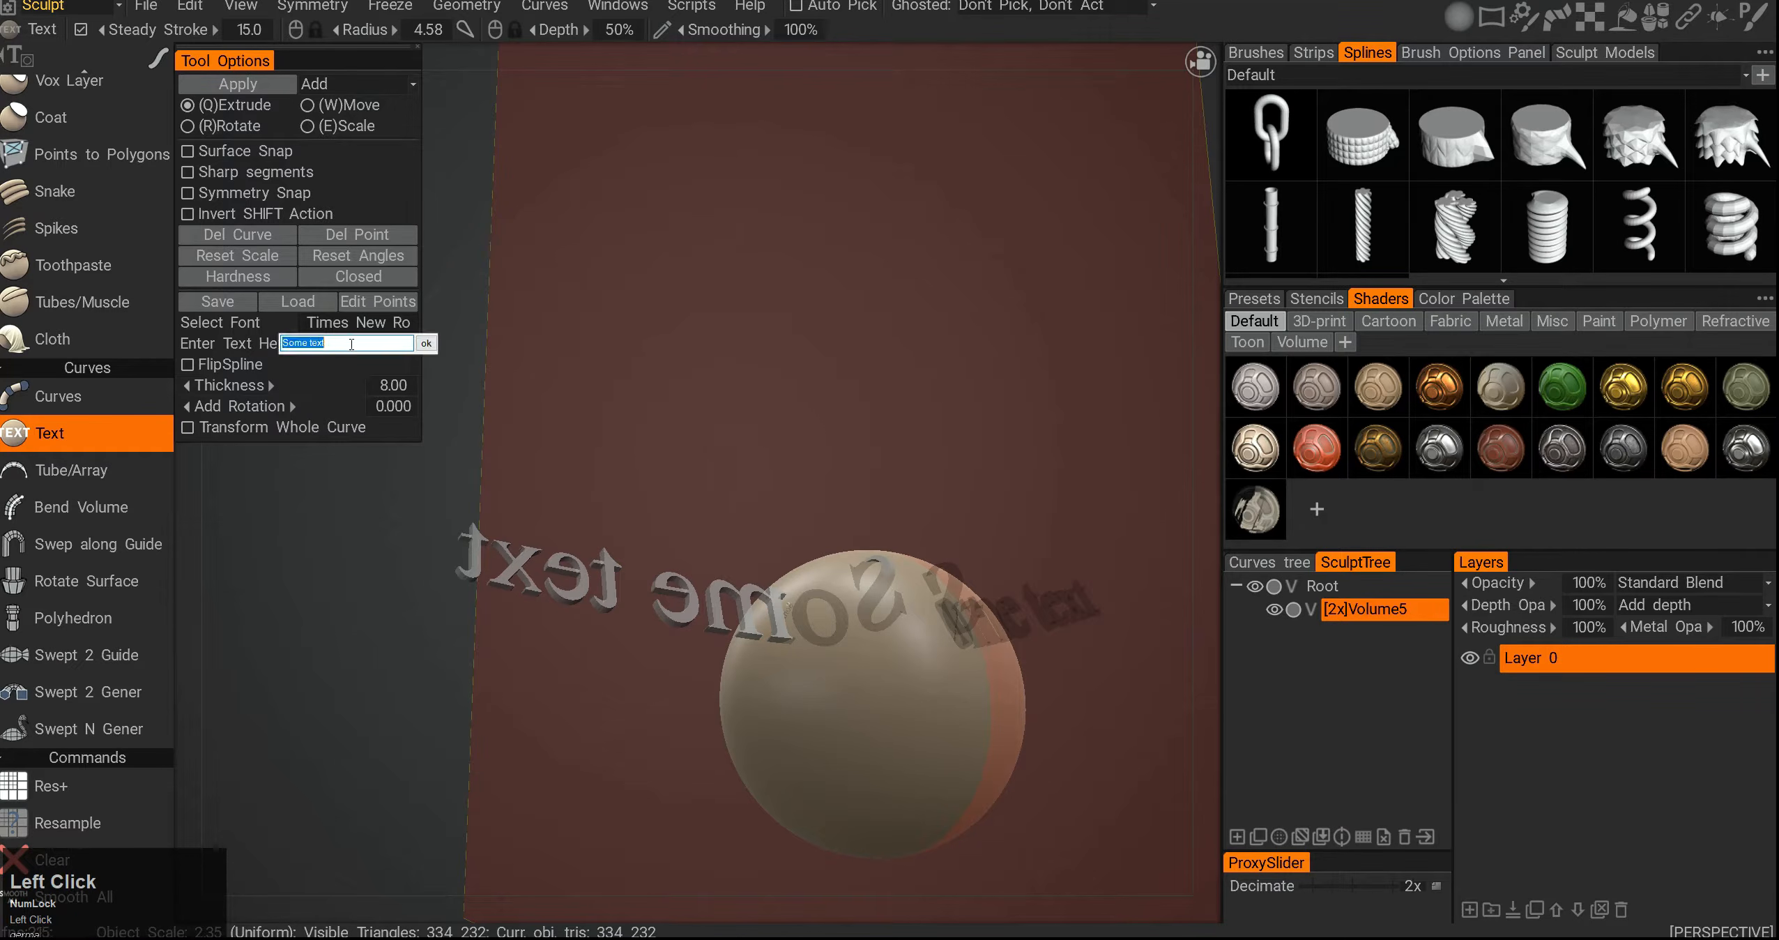
{"action": "left_click", "coordinate": [427, 343]}
{"action": "mouse_move", "coordinate": [502, 432]}
{"action": "left_mouse_down"}
{"action": "mouse_move", "coordinate": [569, 533]}
{"action": "mouse_move", "coordinate": [526, 442]}
{"action": "left_mouse_up"}
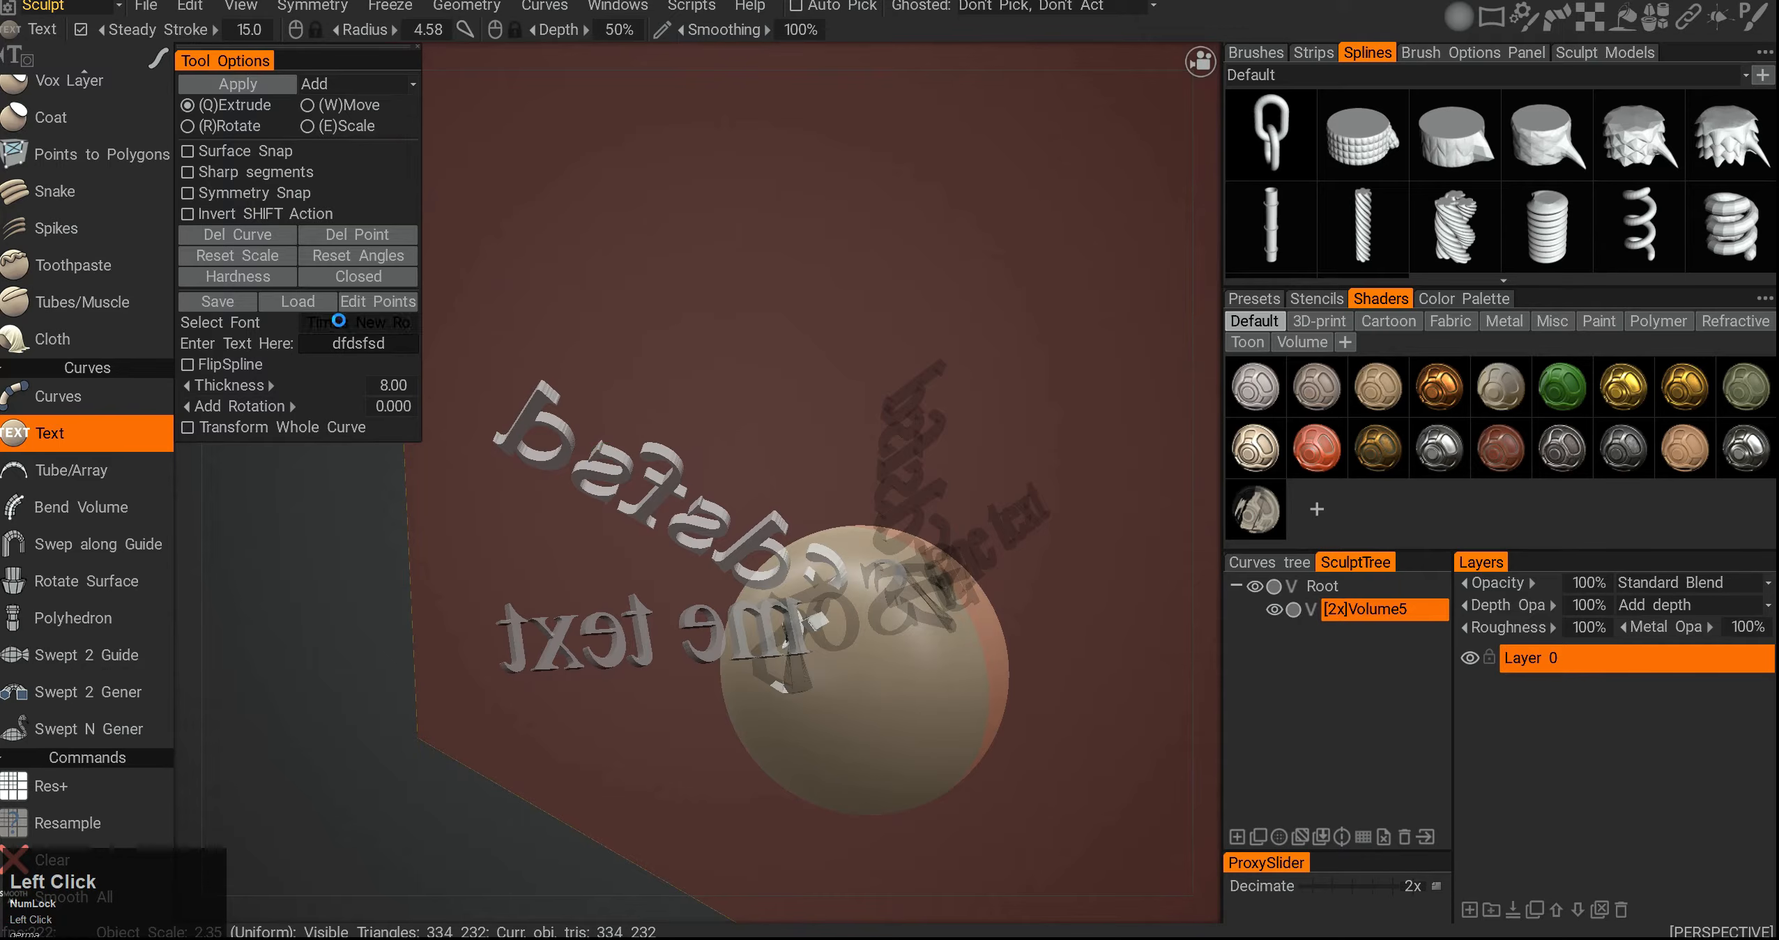
- Open the font chooser without changing the font, and inspect the placed text around the sphere from different angles
{"action": "left_click", "coordinate": [90, 223]}
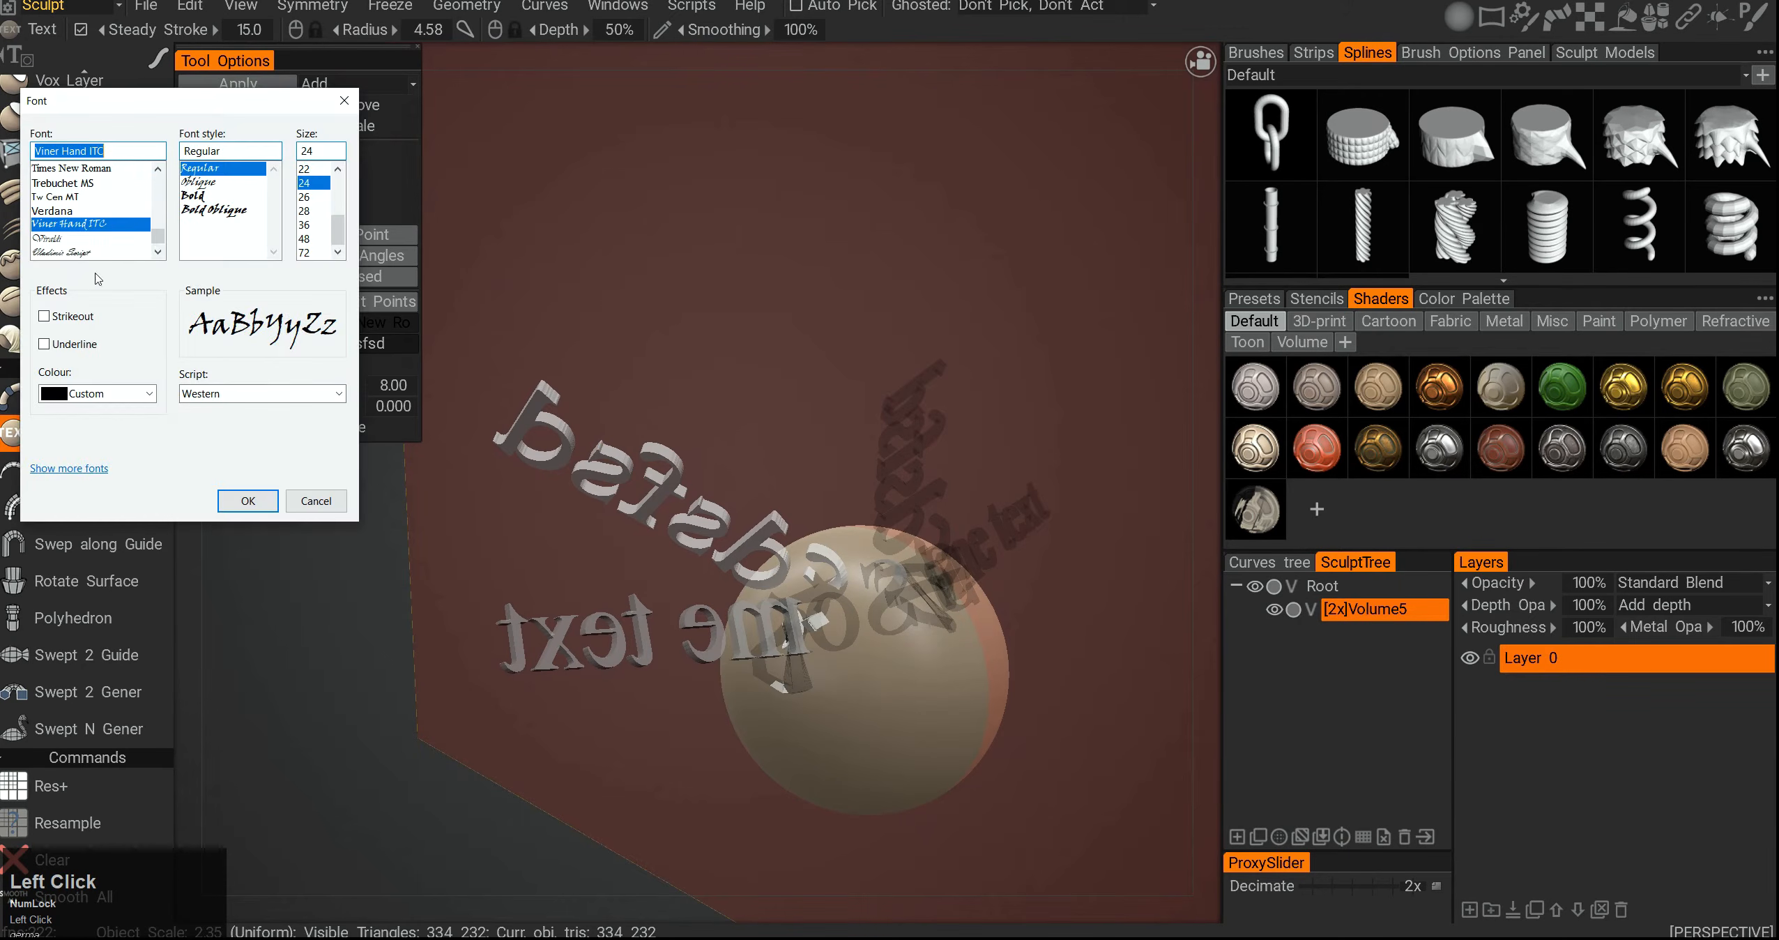
{"action": "left_click", "coordinate": [314, 501]}
{"action": "left_click_drag", "start_coordinate": [530, 600], "coordinate": [781, 537], "text": "alt"}
{"action": "right_click_drag", "start_coordinate": [781, 537], "coordinate": [795, 481], "text": "alt"}
{"action": "left_click_drag", "start_coordinate": [795, 481], "coordinate": [746, 488], "text": "alt"}
{"action": "right_click_drag", "start_coordinate": [746, 488], "coordinate": [733, 513], "text": "alt"}
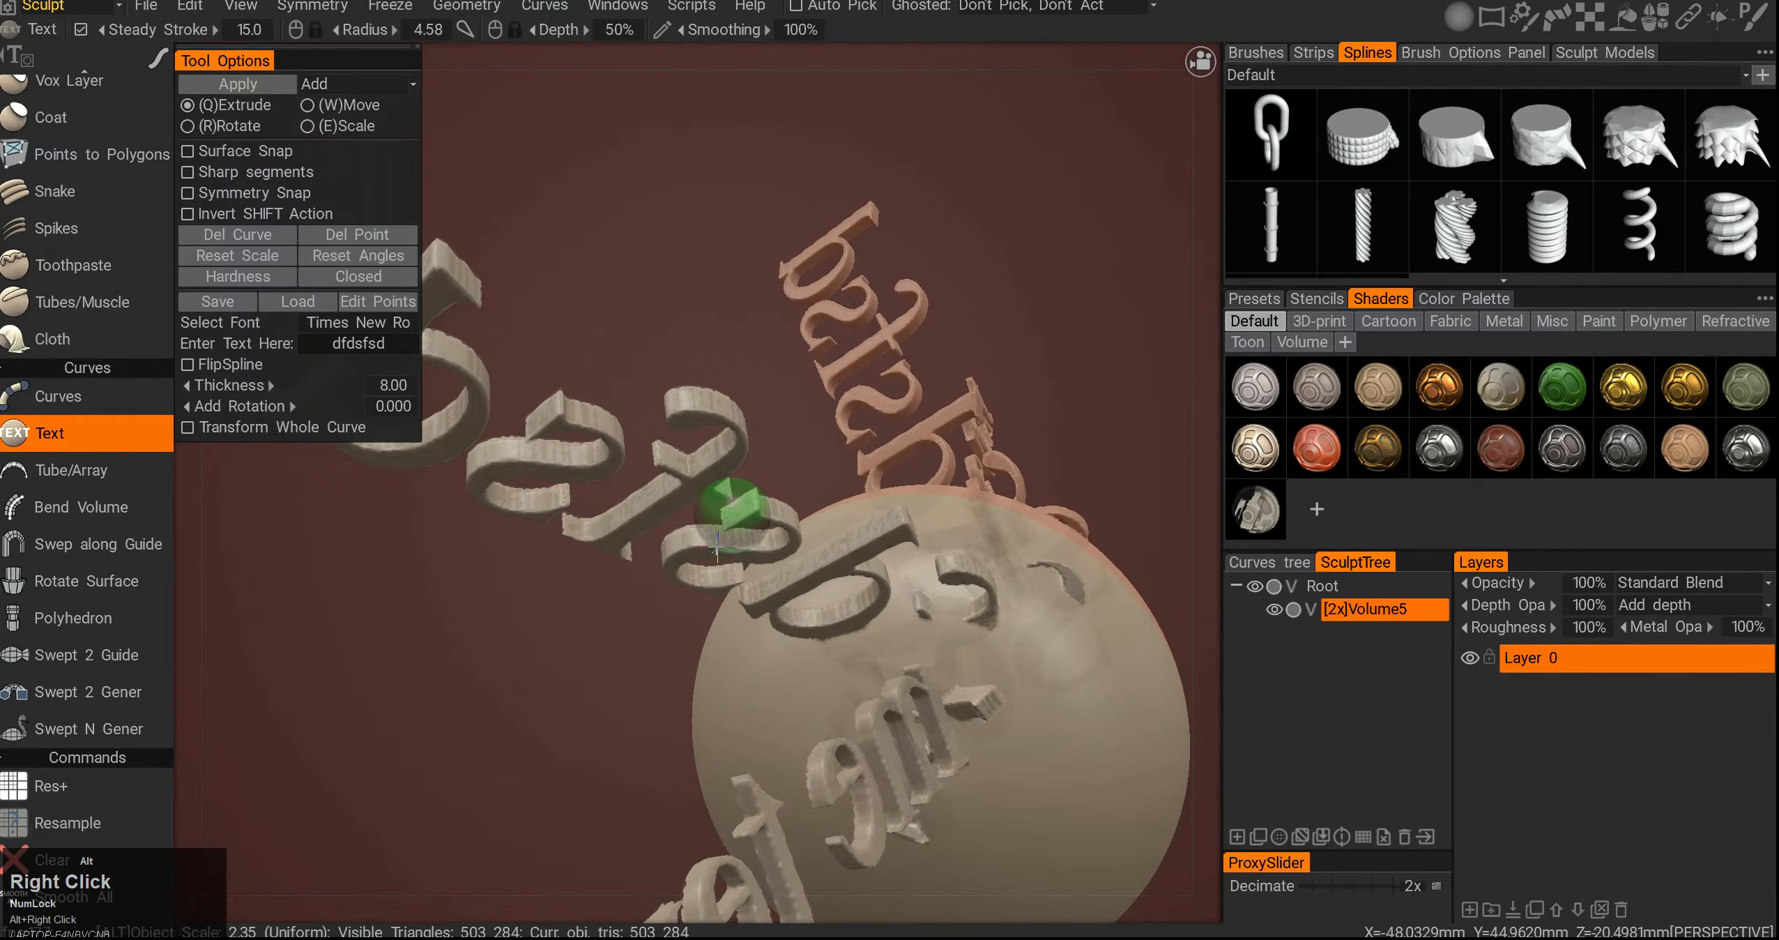
{"action": "left_click_drag", "start_coordinate": [717, 548], "coordinate": [644, 595], "text": "alt"}
{"action": "right_click_drag", "start_coordinate": [643, 596], "coordinate": [605, 442], "text": "alt"}
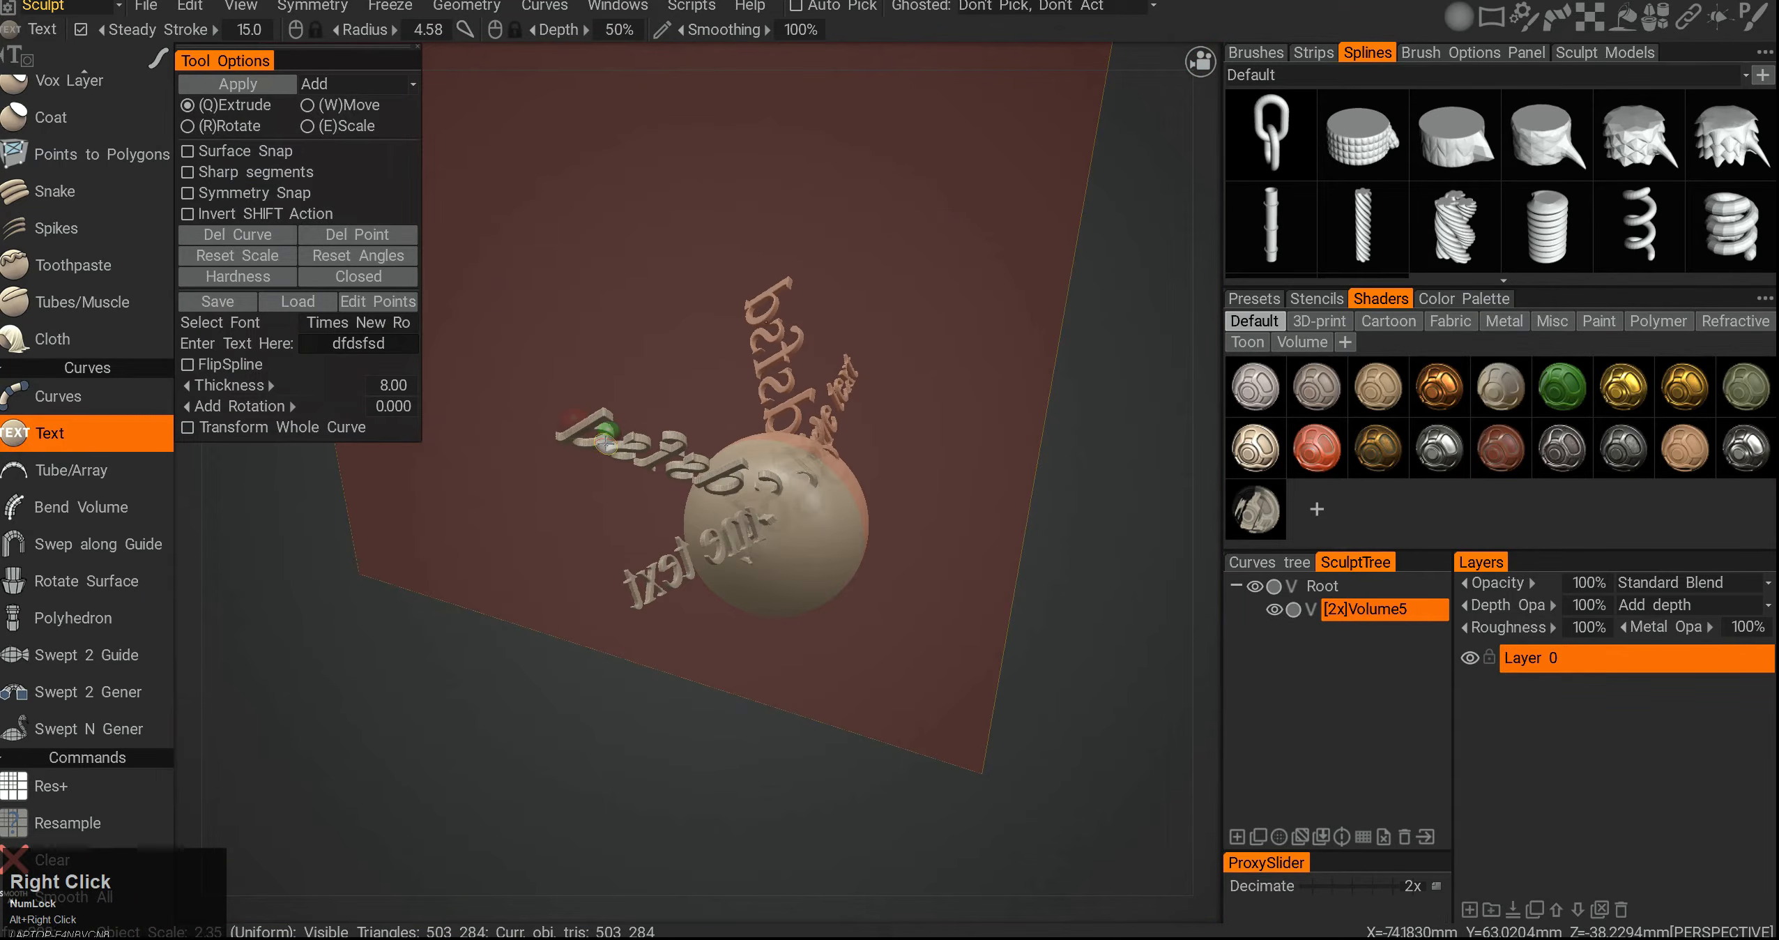
{"action": "key", "text": "ctrl+F12"}
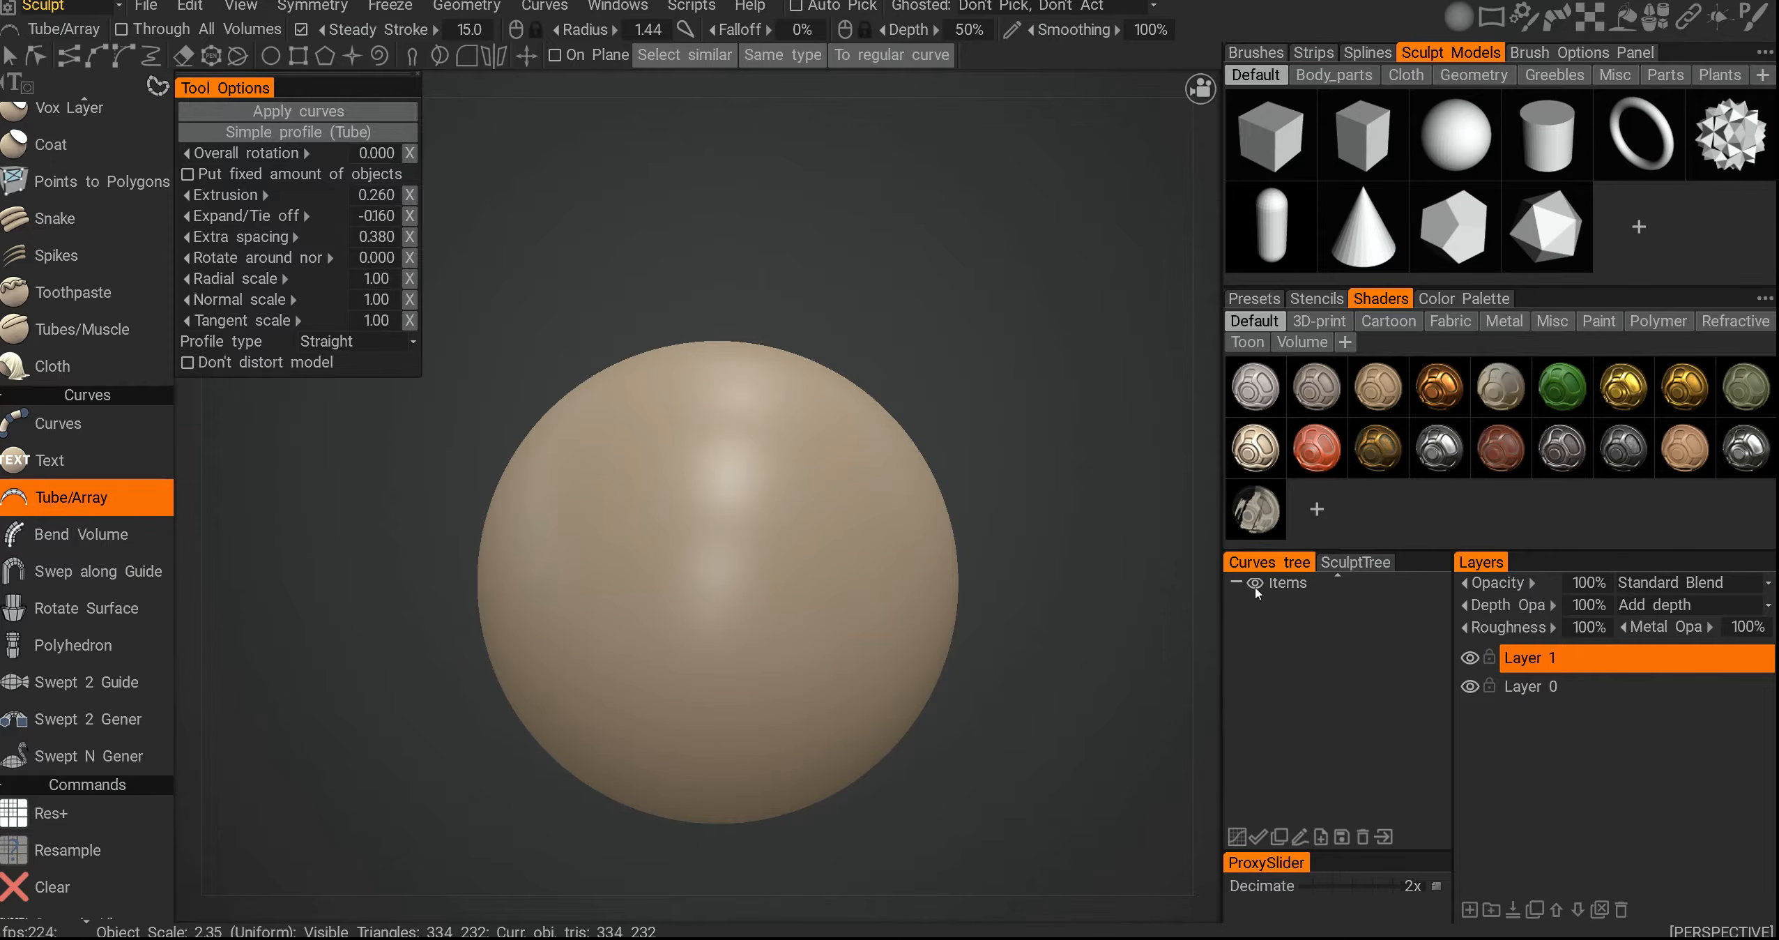
{"action": "scroll", "coordinate": [1279, 630], "scroll_direction": "up", "scroll_amount": 1}
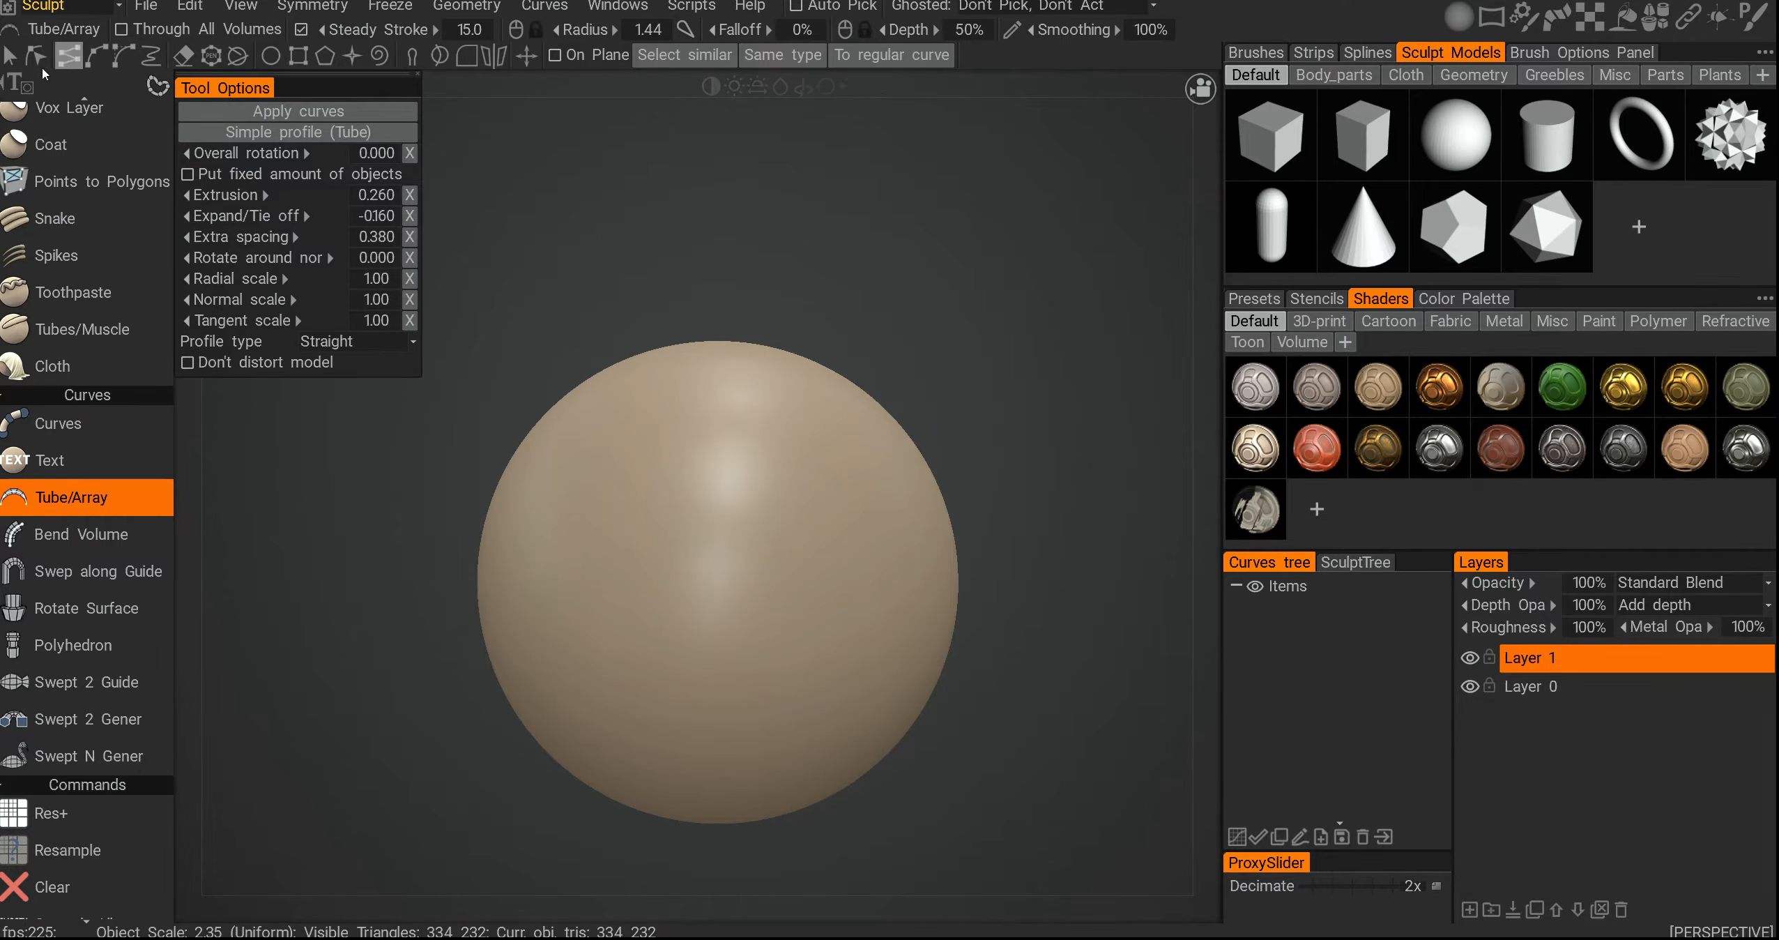
- Draw a seven-point spline curve looping over the top of the sphere
{"action": "left_click", "coordinate": [97, 60]}
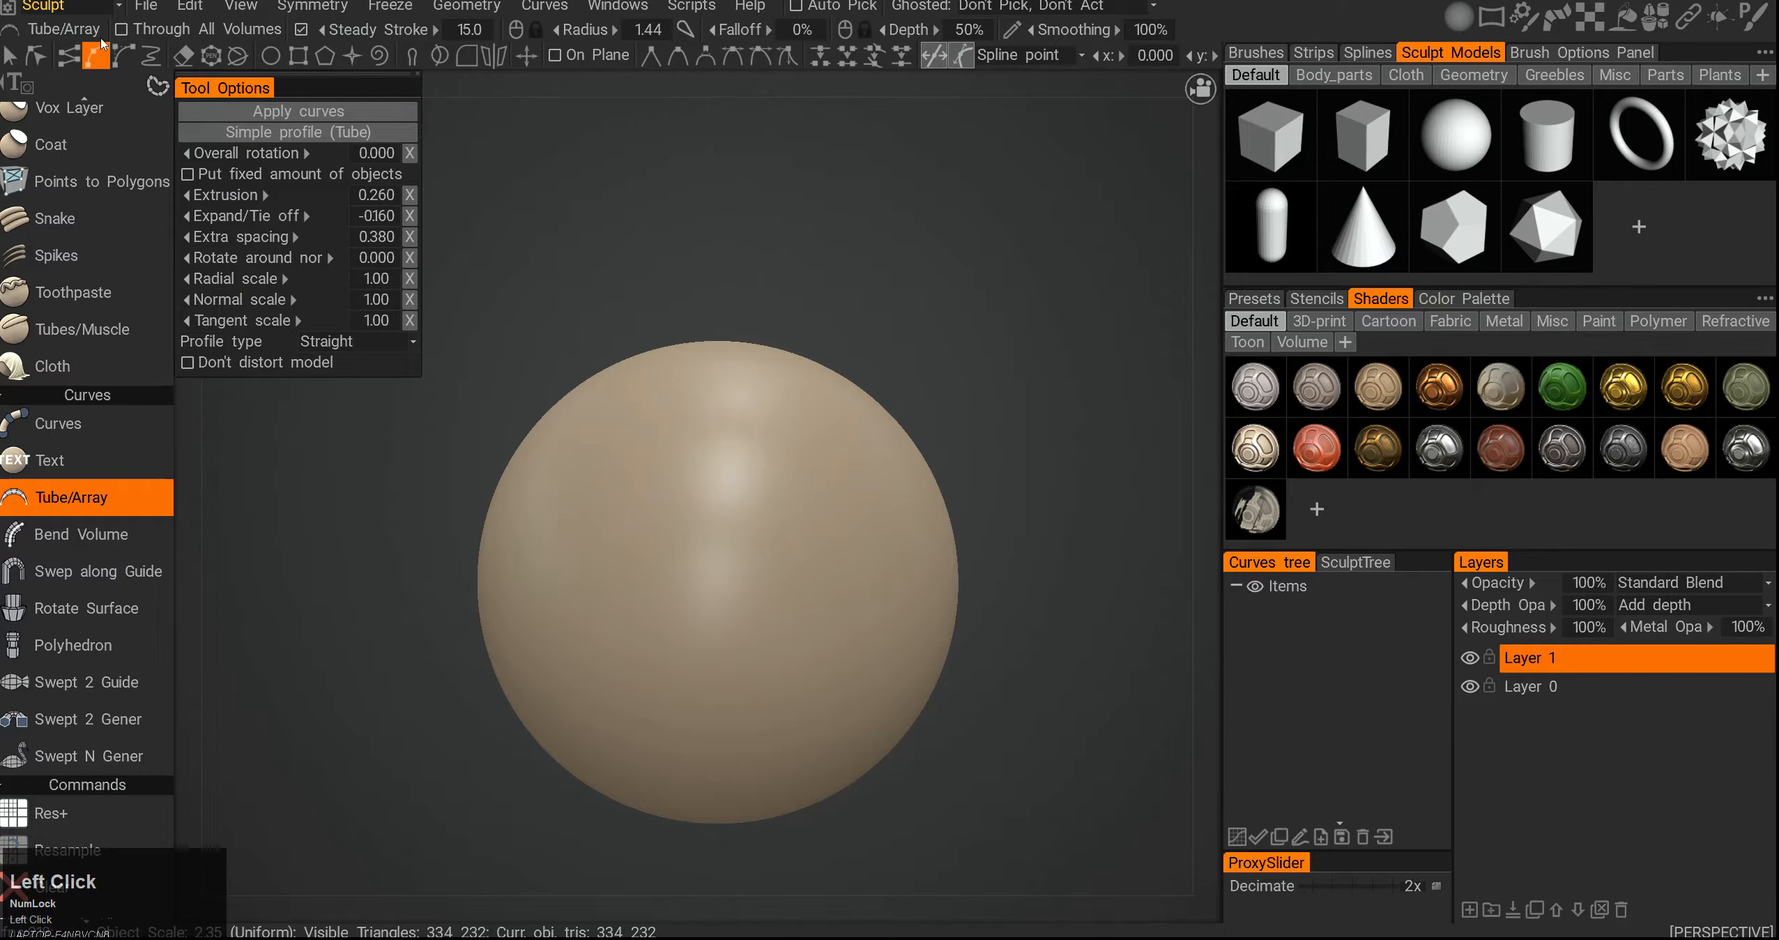
{"action": "left_click", "coordinate": [608, 512]}
{"action": "left_click", "coordinate": [514, 392]}
{"action": "left_click", "coordinate": [548, 242]}
{"action": "left_click", "coordinate": [823, 173]}
{"action": "left_click", "coordinate": [971, 302]}
{"action": "left_click", "coordinate": [852, 505]}
{"action": "left_click", "coordinate": [873, 568]}
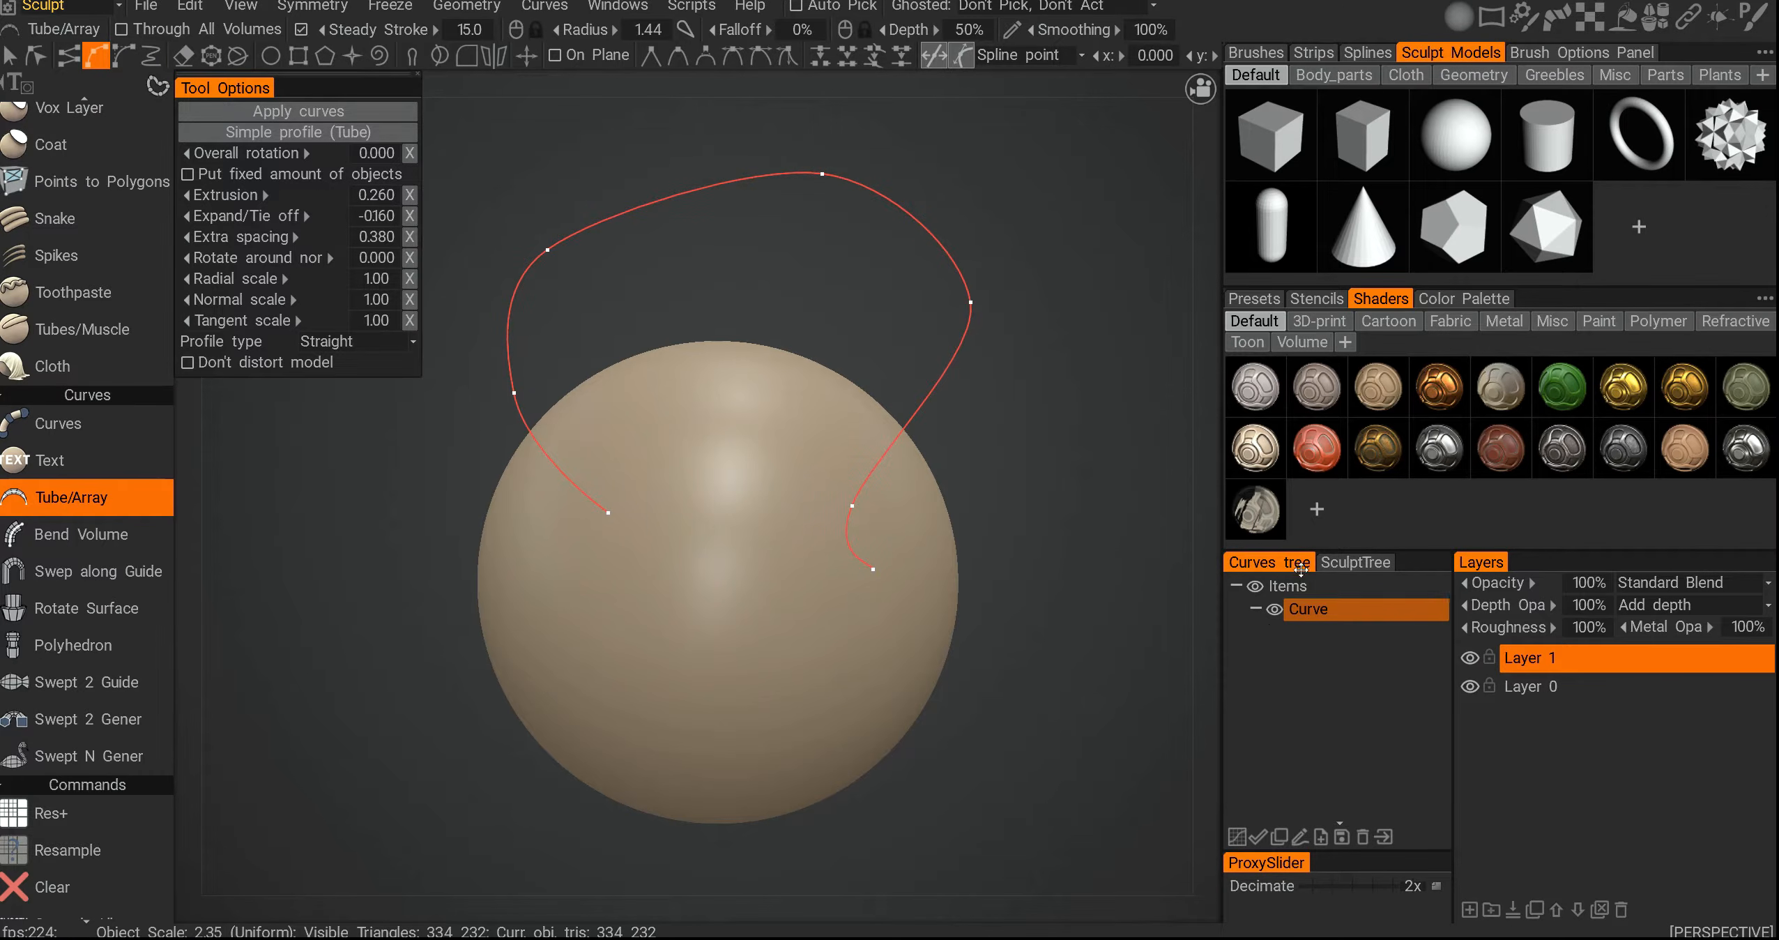
- Draw a second spline curve across the sphere's right side
{"action": "left_click", "coordinate": [1347, 564]}
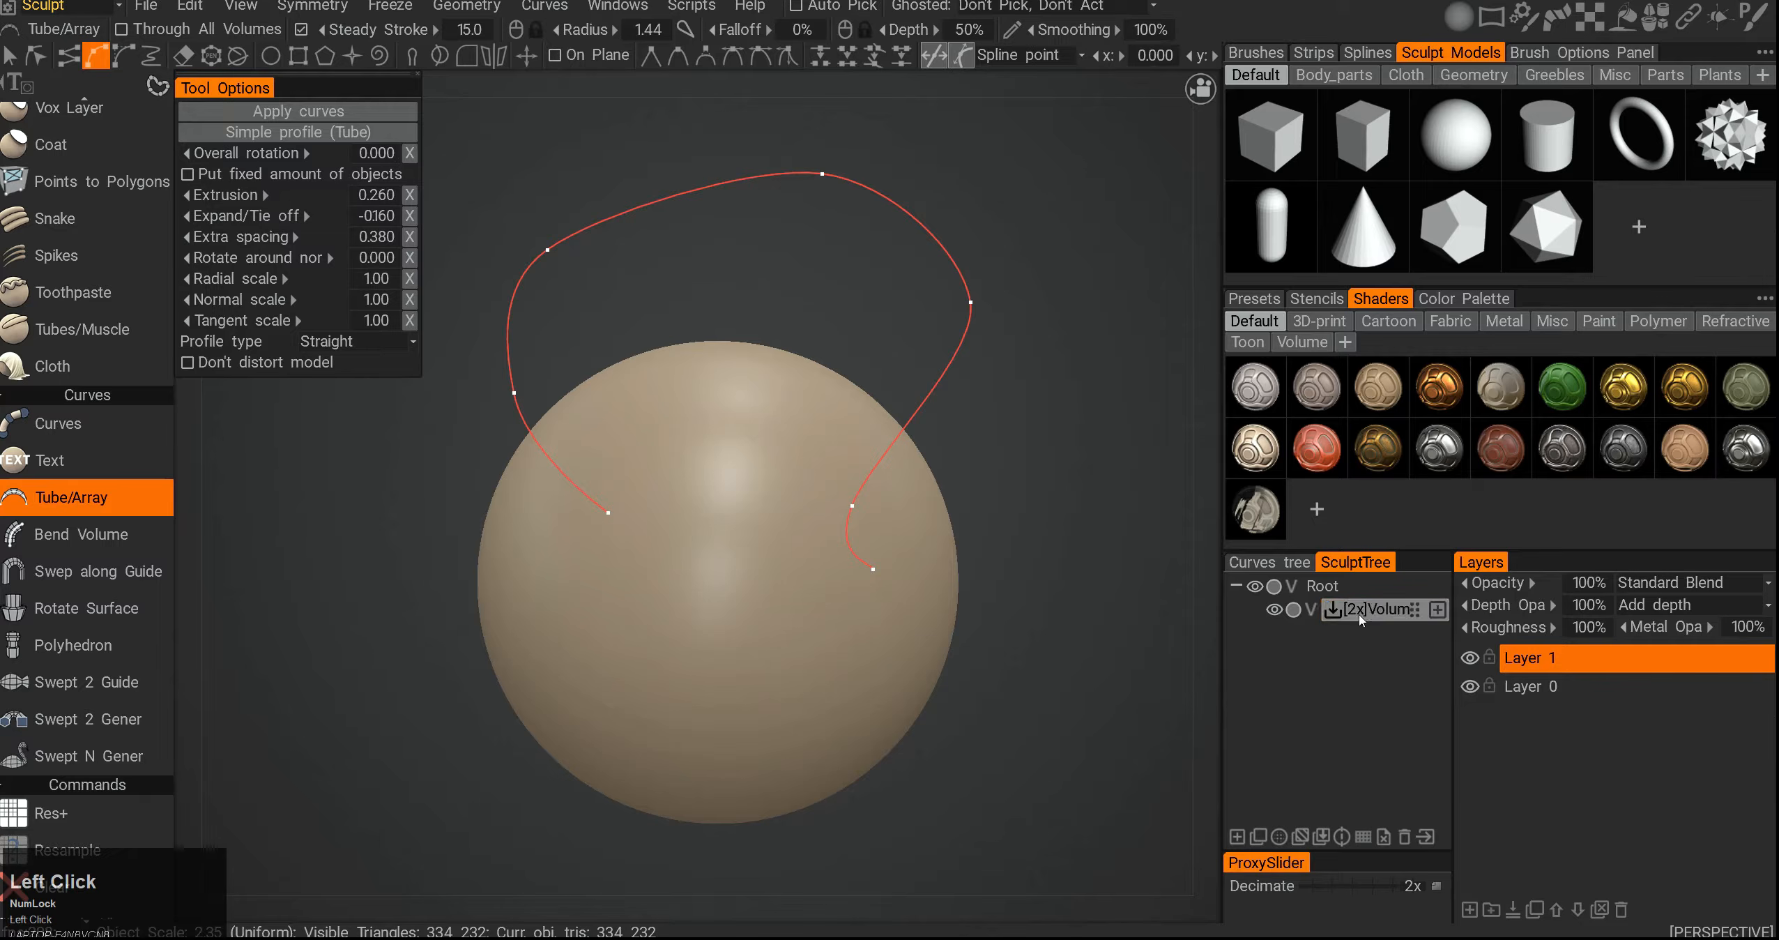
{"action": "left_click", "coordinate": [1272, 562]}
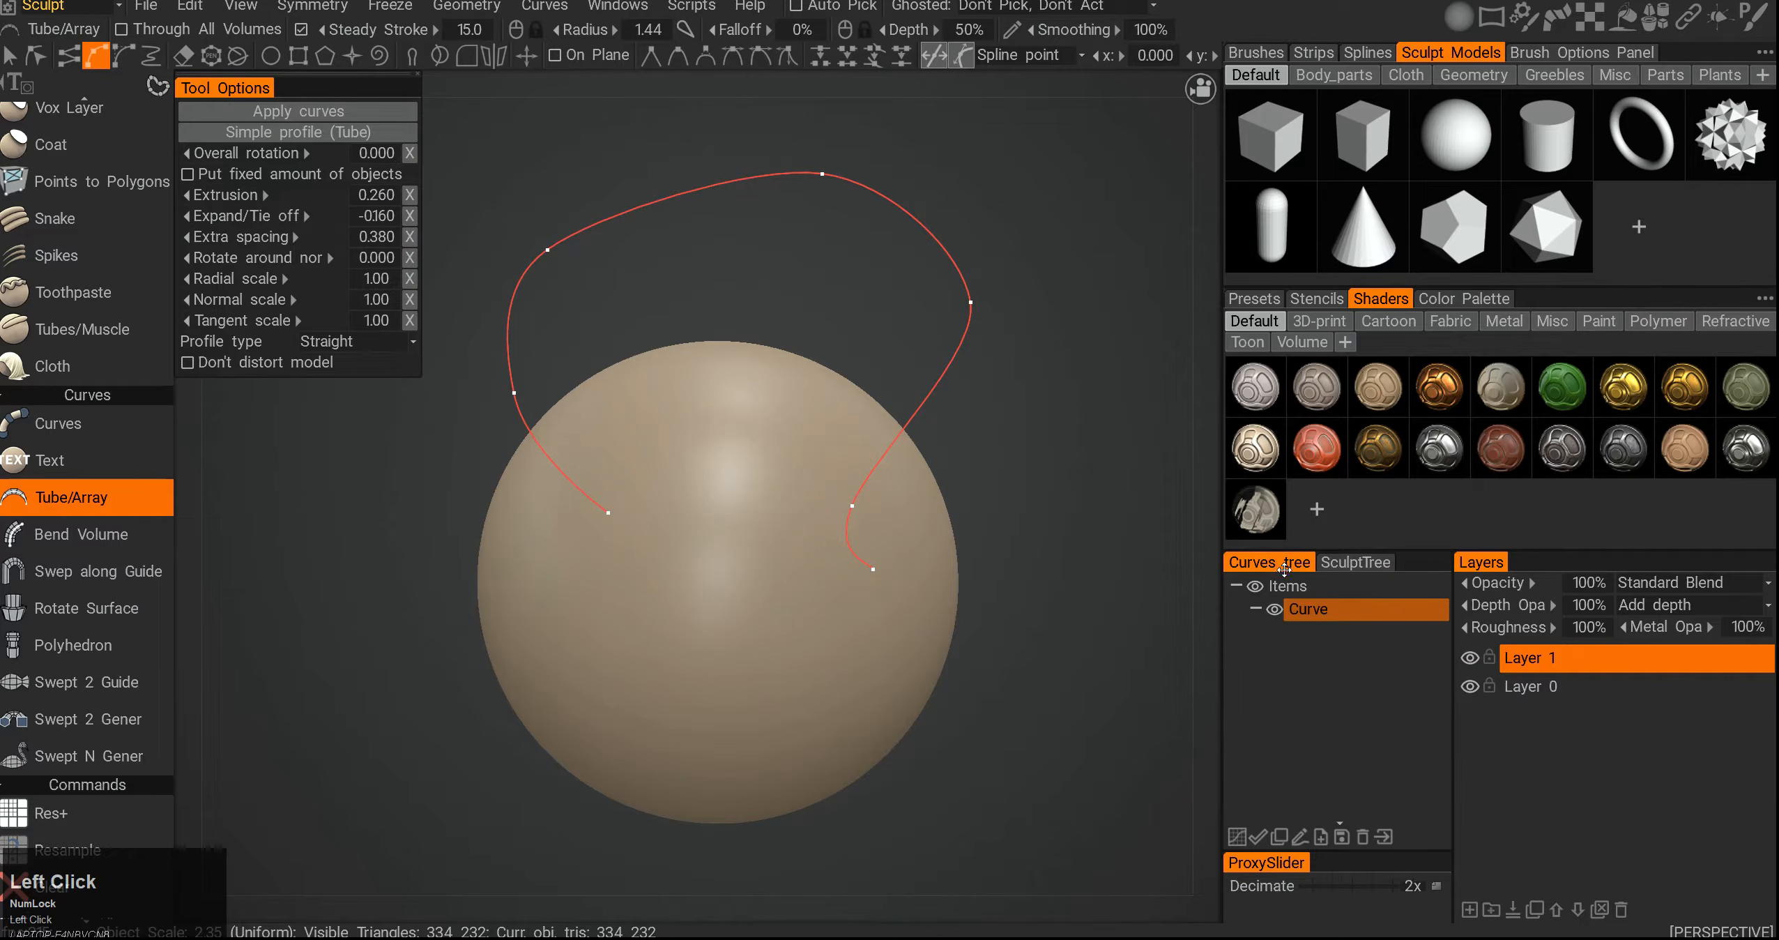
{"action": "middle_click_drag", "start_coordinate": [711, 567], "coordinate": [725, 547]}
{"action": "left_click", "coordinate": [725, 547]}
{"action": "left_click", "coordinate": [995, 560]}
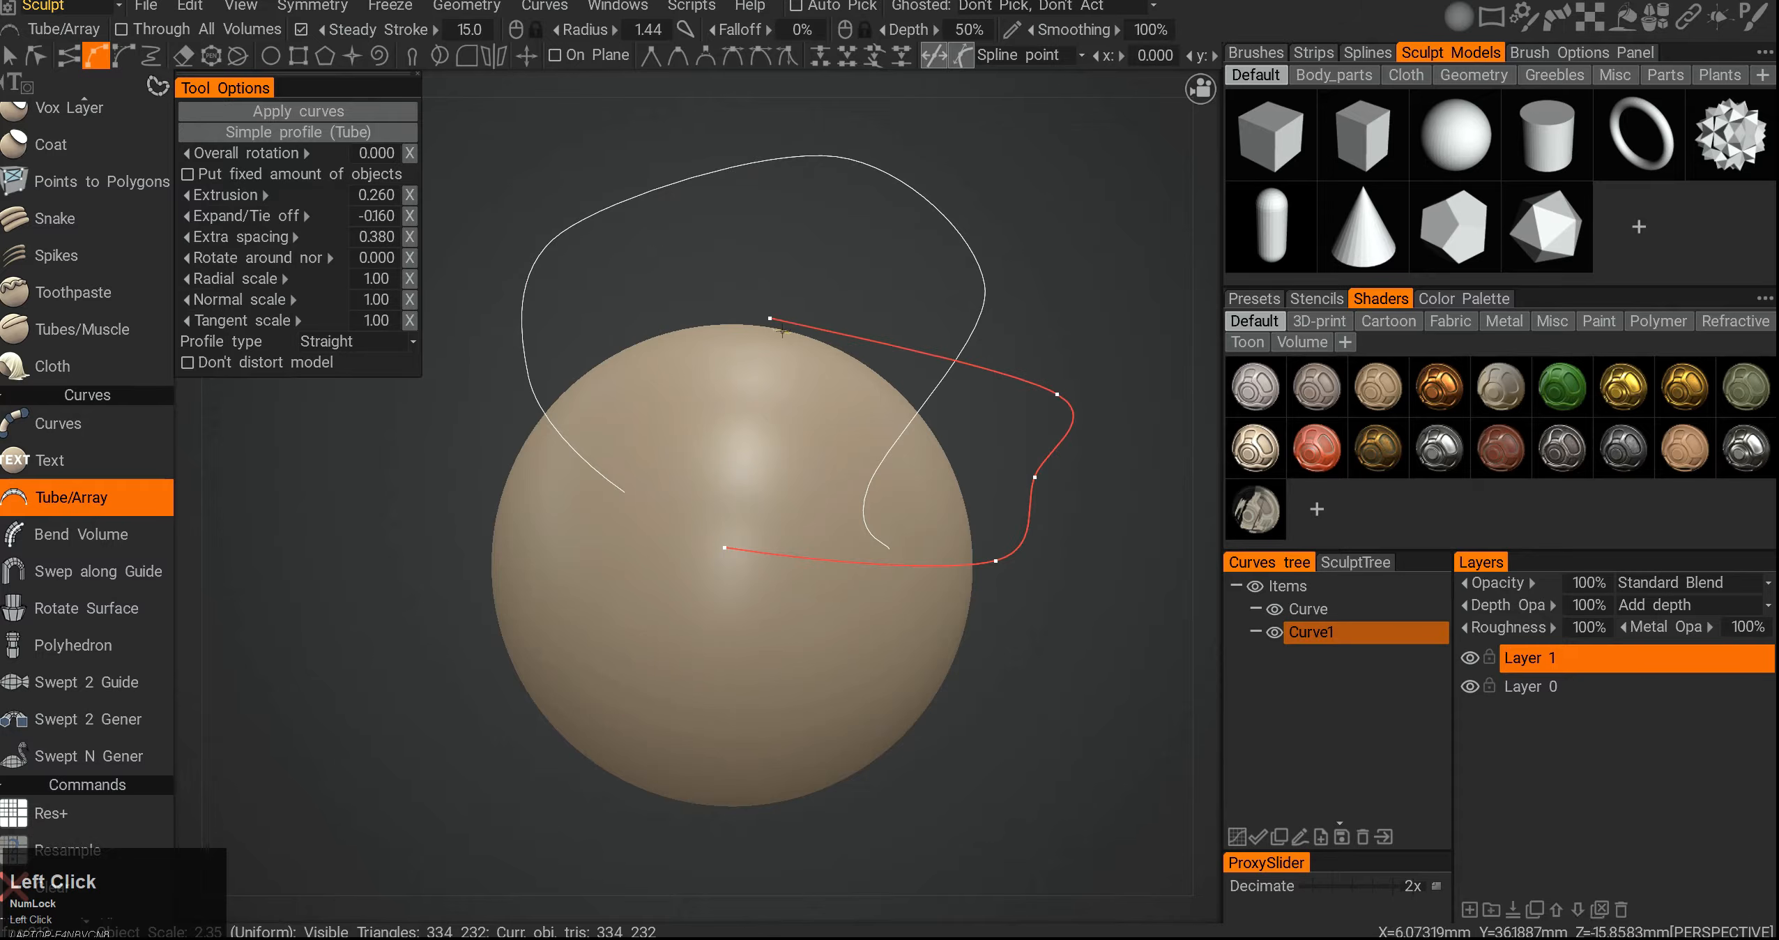
- Select the second curve and move its points, pulling its start point above the sphere's left side
{"action": "left_click", "coordinate": [15, 60]}
{"action": "left_click", "coordinate": [977, 275]}
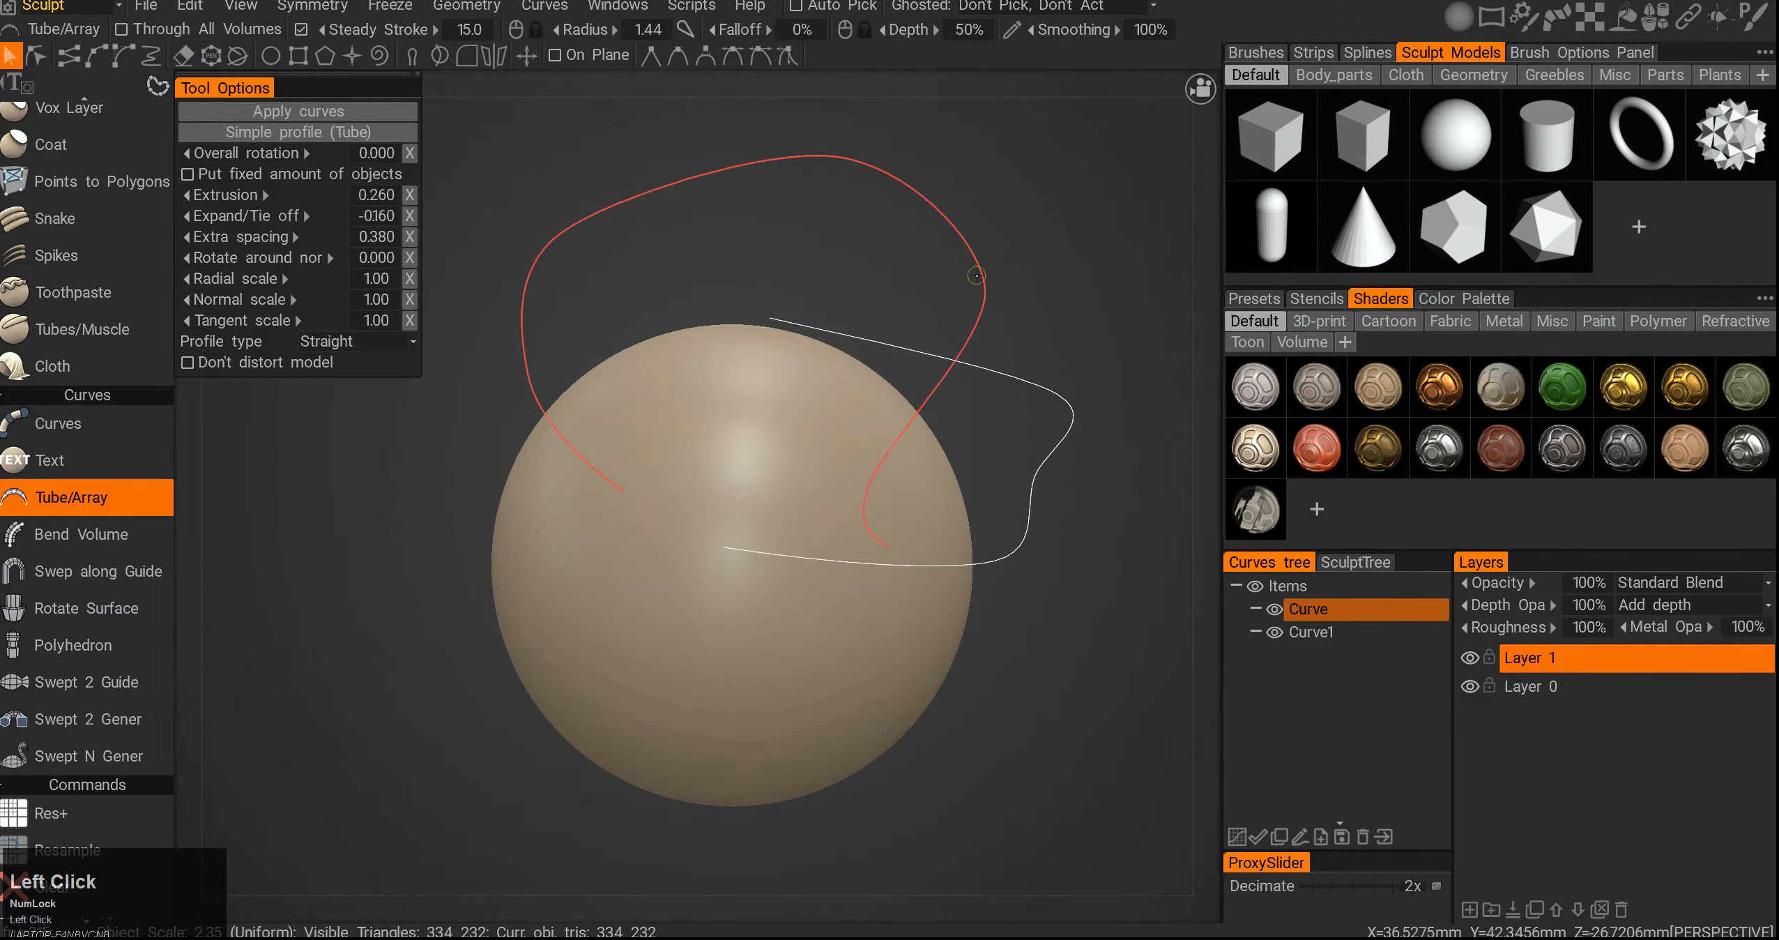
{"action": "left_click", "coordinate": [1016, 363]}
{"action": "left_click", "coordinate": [969, 275]}
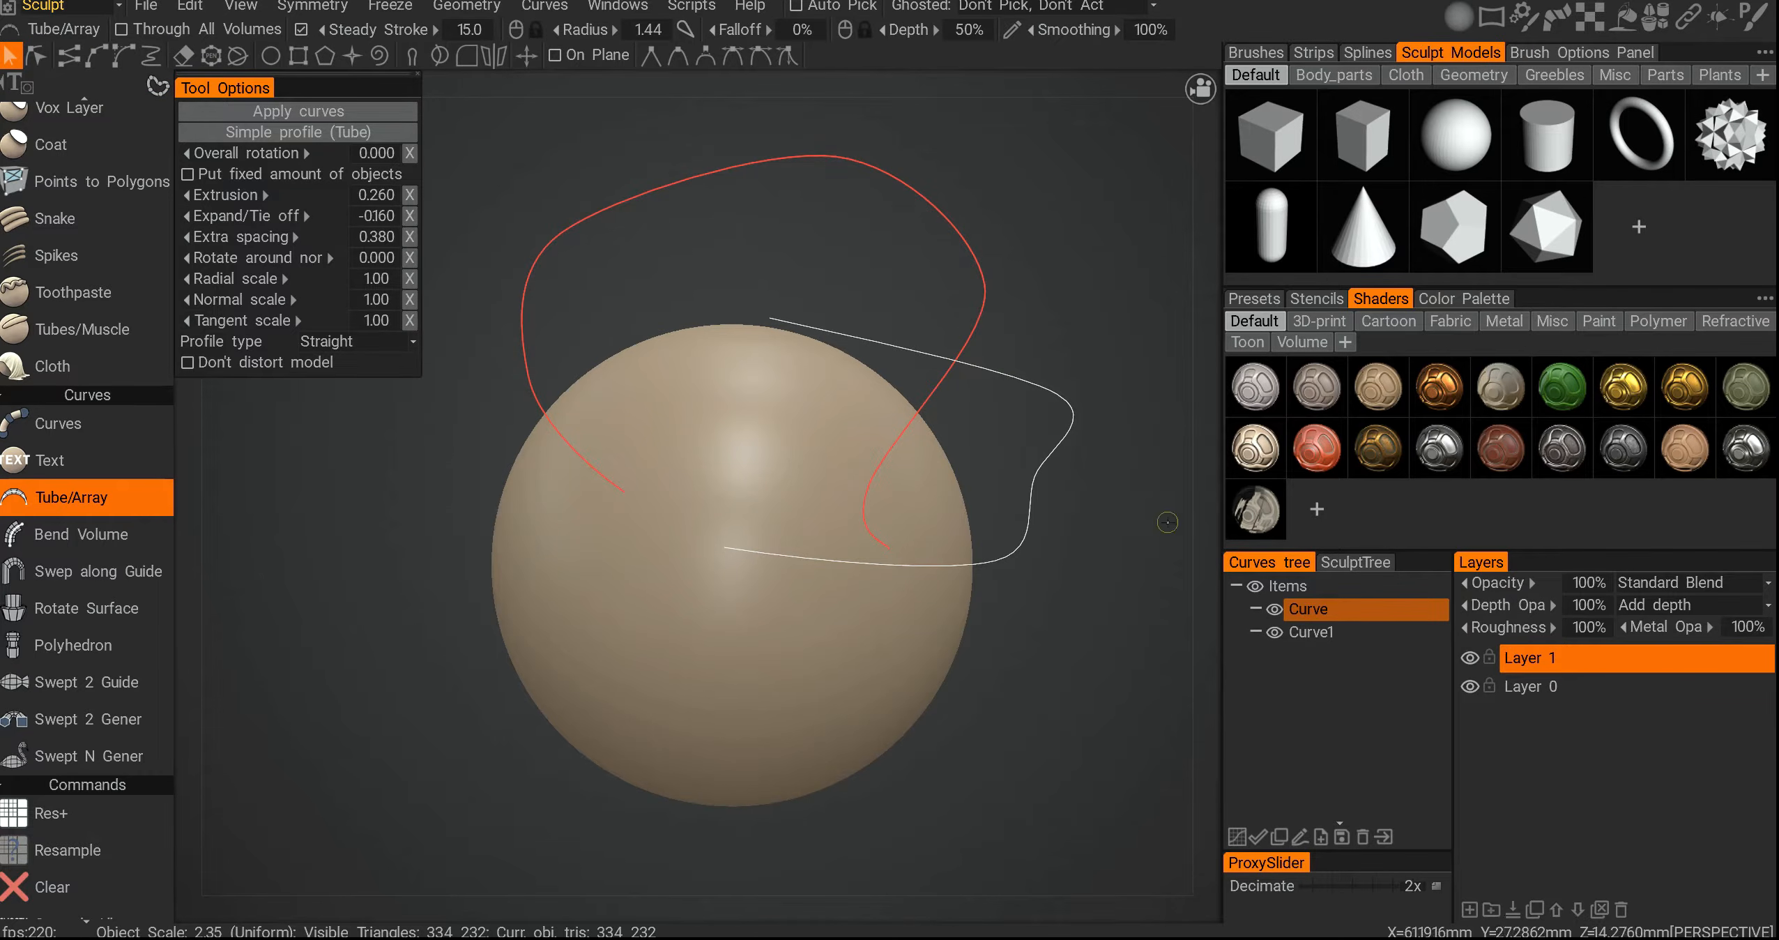
{"action": "left_click", "coordinate": [1336, 631]}
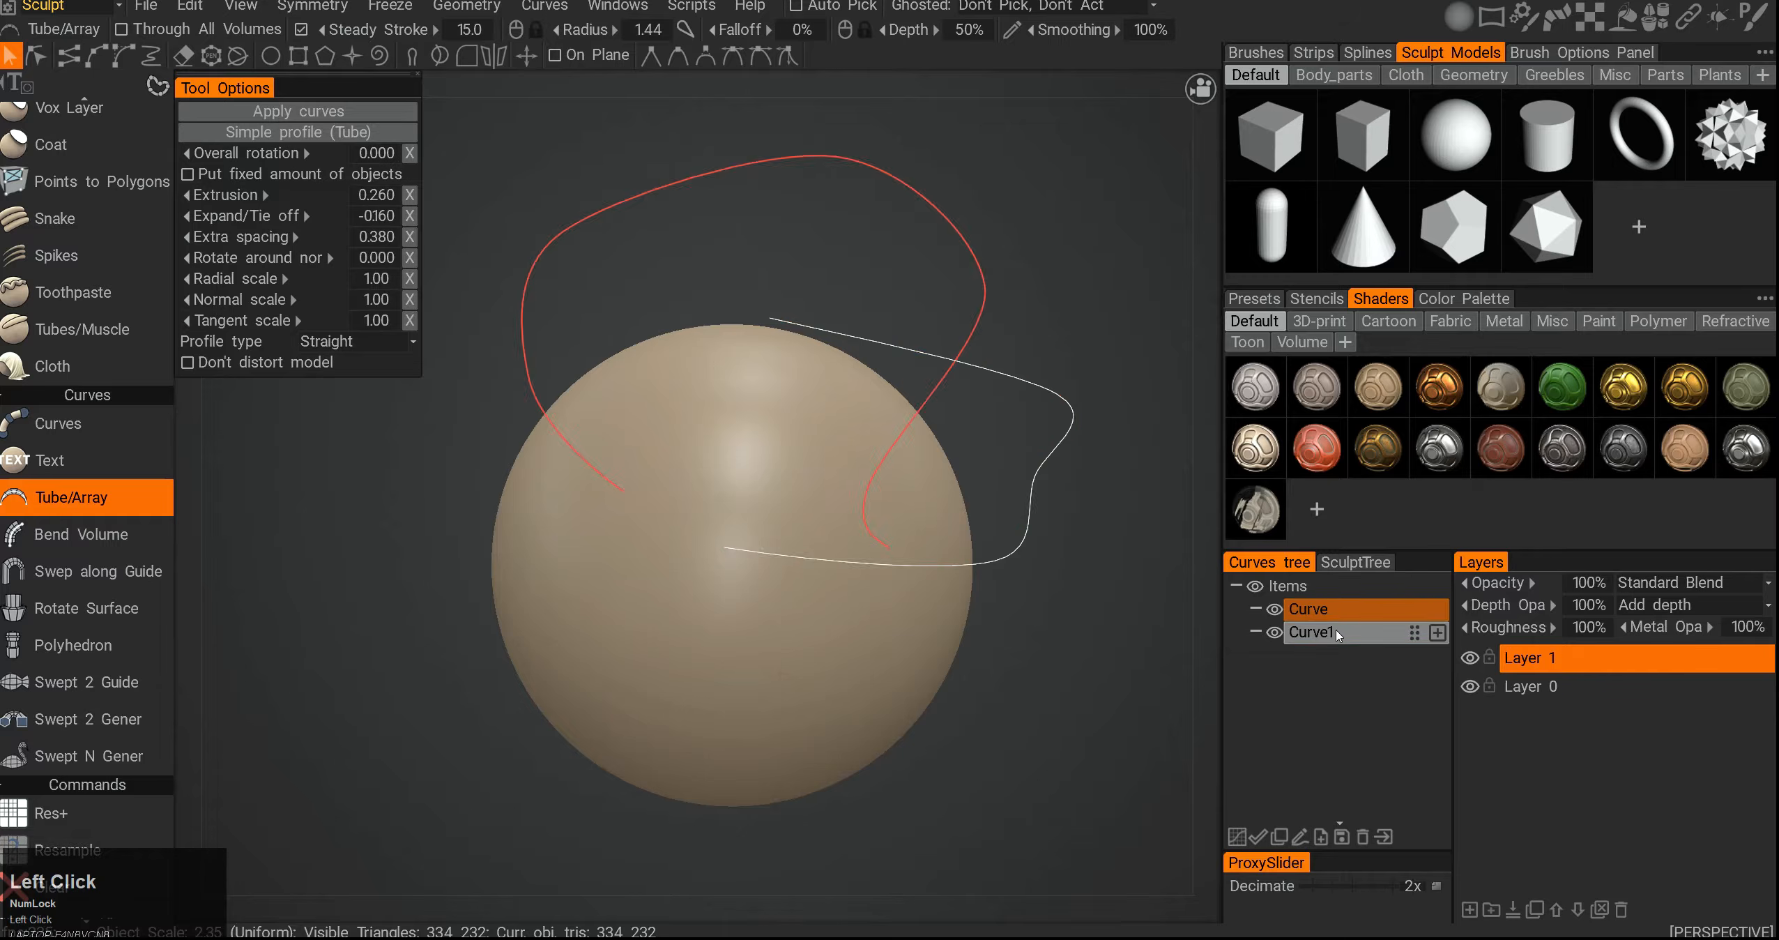
{"action": "left_click", "coordinate": [37, 57]}
{"action": "middle_click_drag", "start_coordinate": [668, 263], "coordinate": [682, 327]}
{"action": "left_click", "coordinate": [839, 433]}
{"action": "left_click_drag", "start_coordinate": [784, 381], "coordinate": [588, 341]}
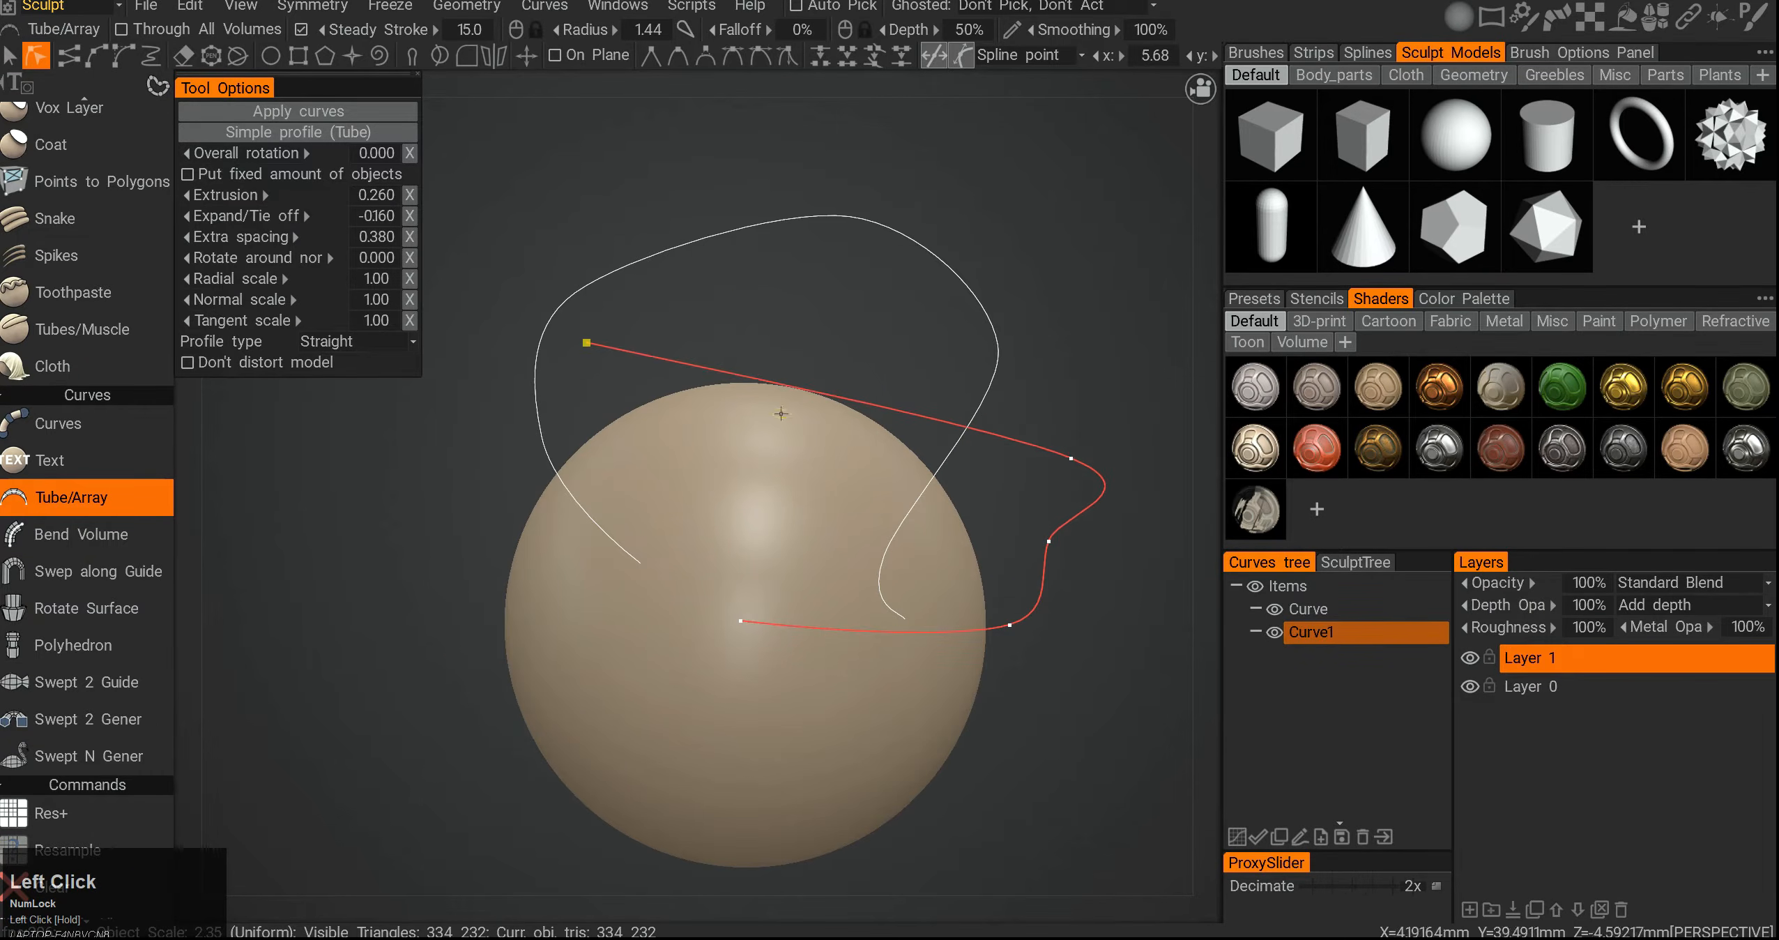
{"action": "middle_click_drag", "start_coordinate": [588, 342], "coordinate": [530, 324]}
{"action": "left_click", "coordinate": [1009, 439]}
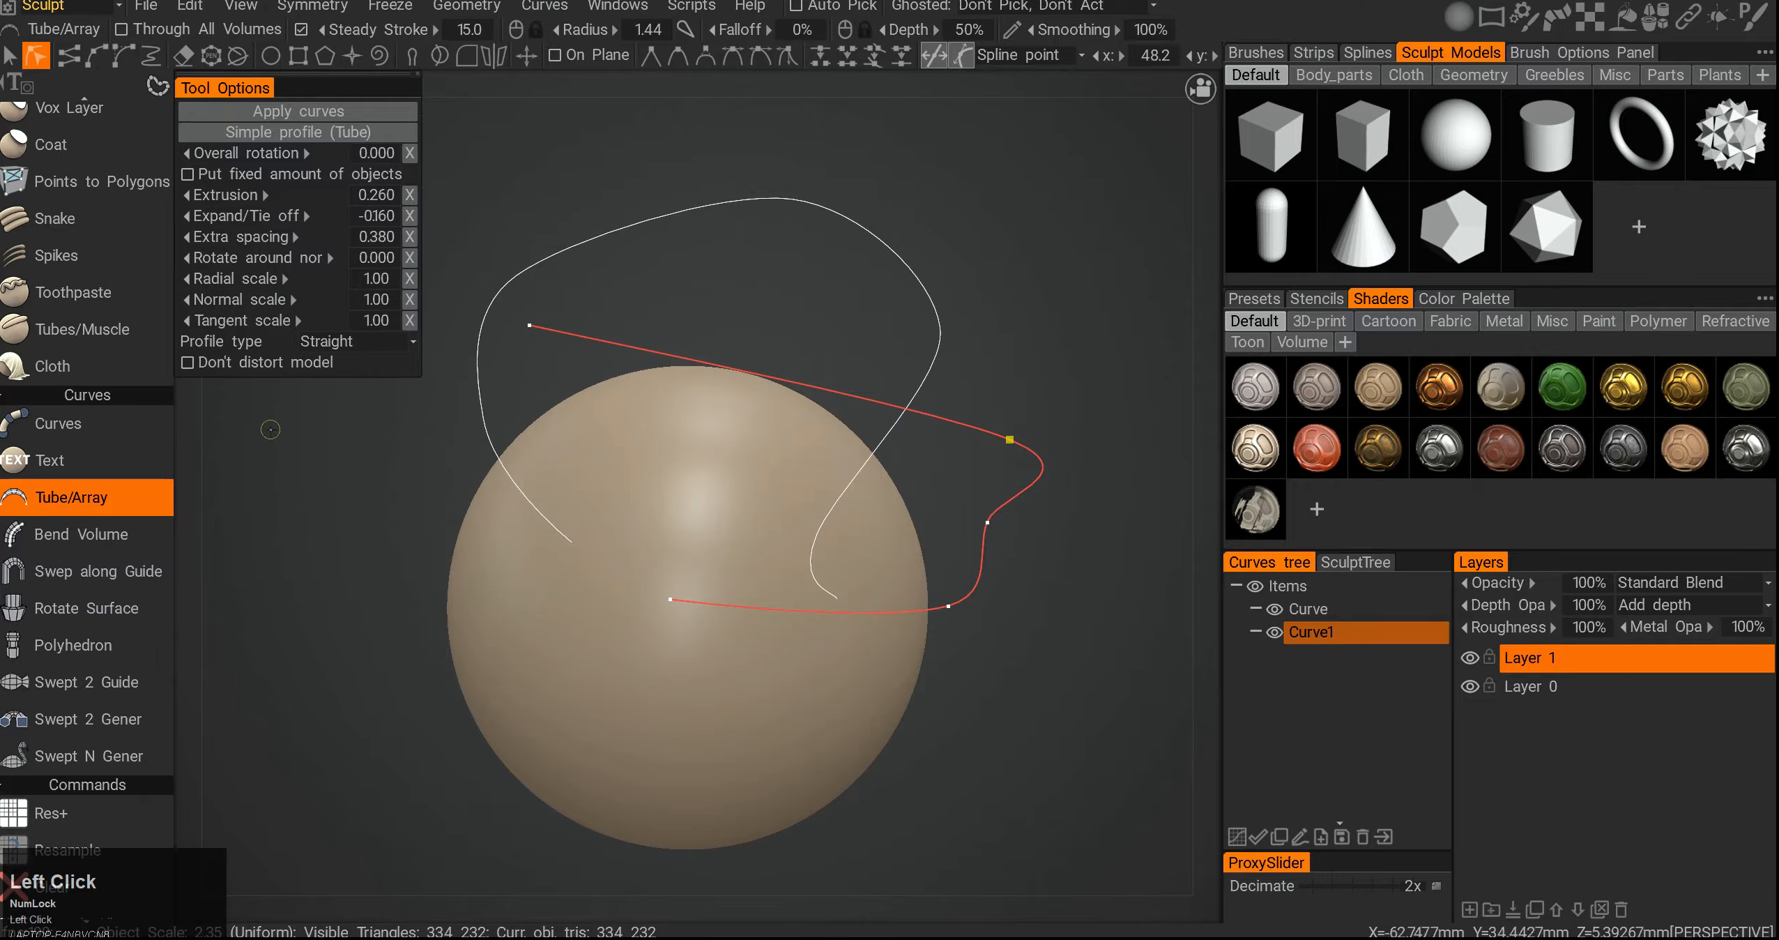
{"action": "left_click_drag", "start_coordinate": [916, 217], "coordinate": [1010, 503]}
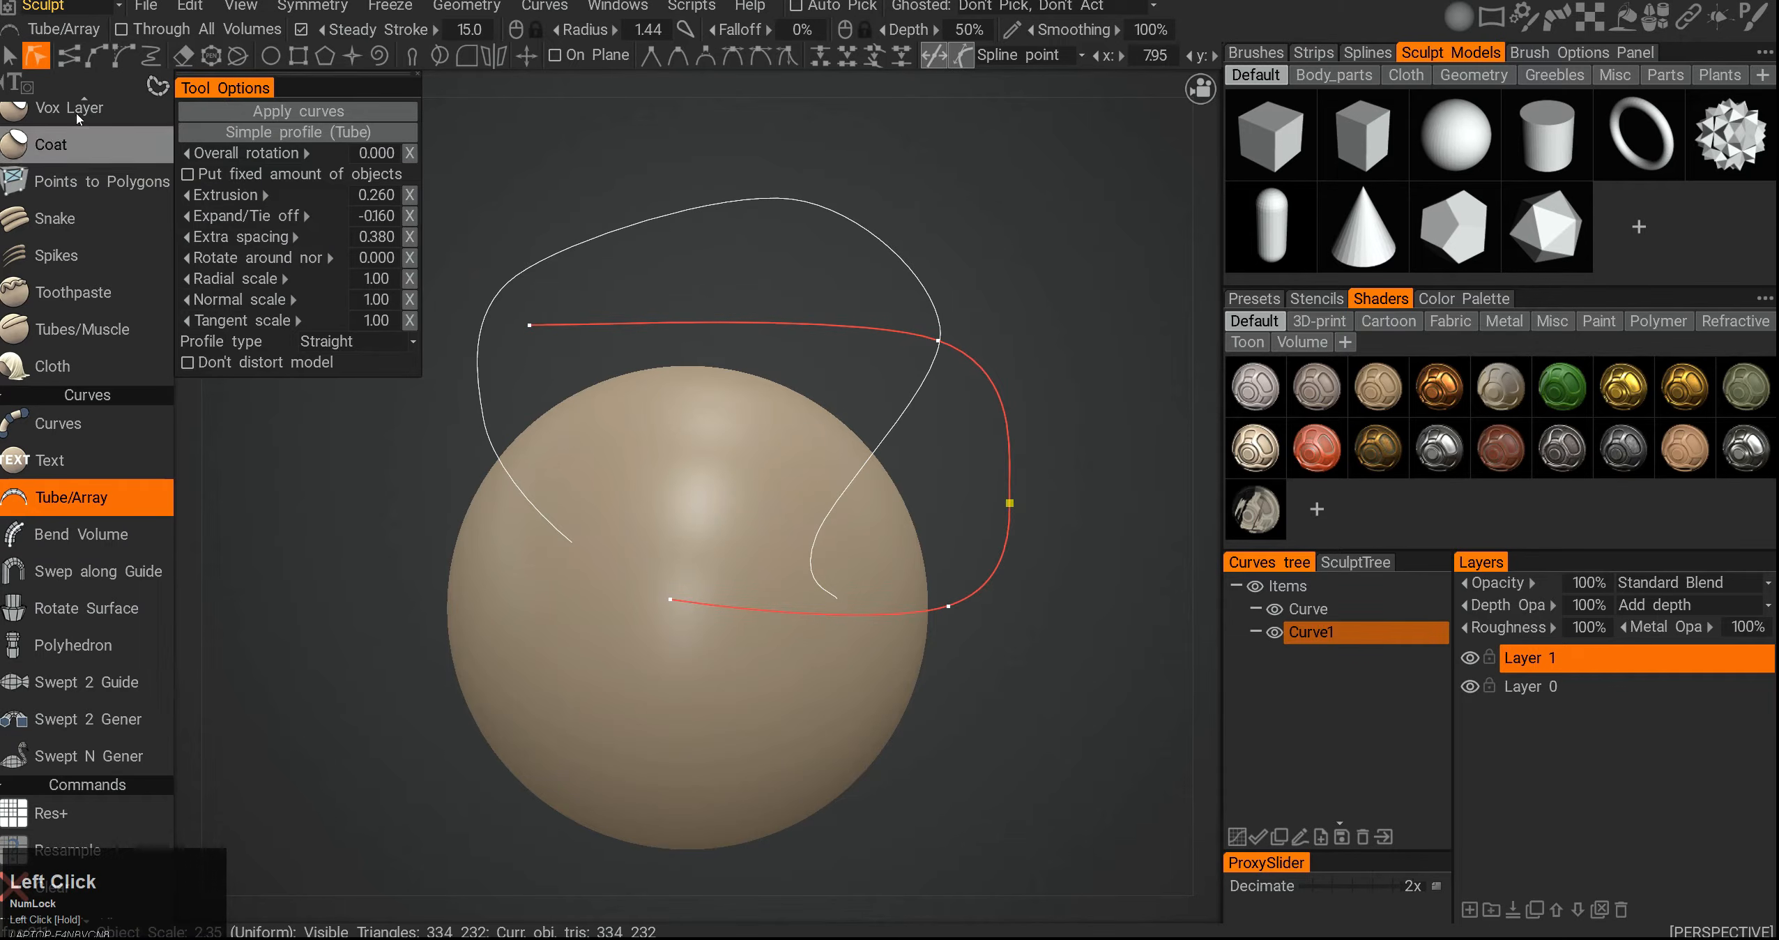
- Draw a polyline curve with sharp corners over the sphere
{"action": "left_click", "coordinate": [70, 58]}
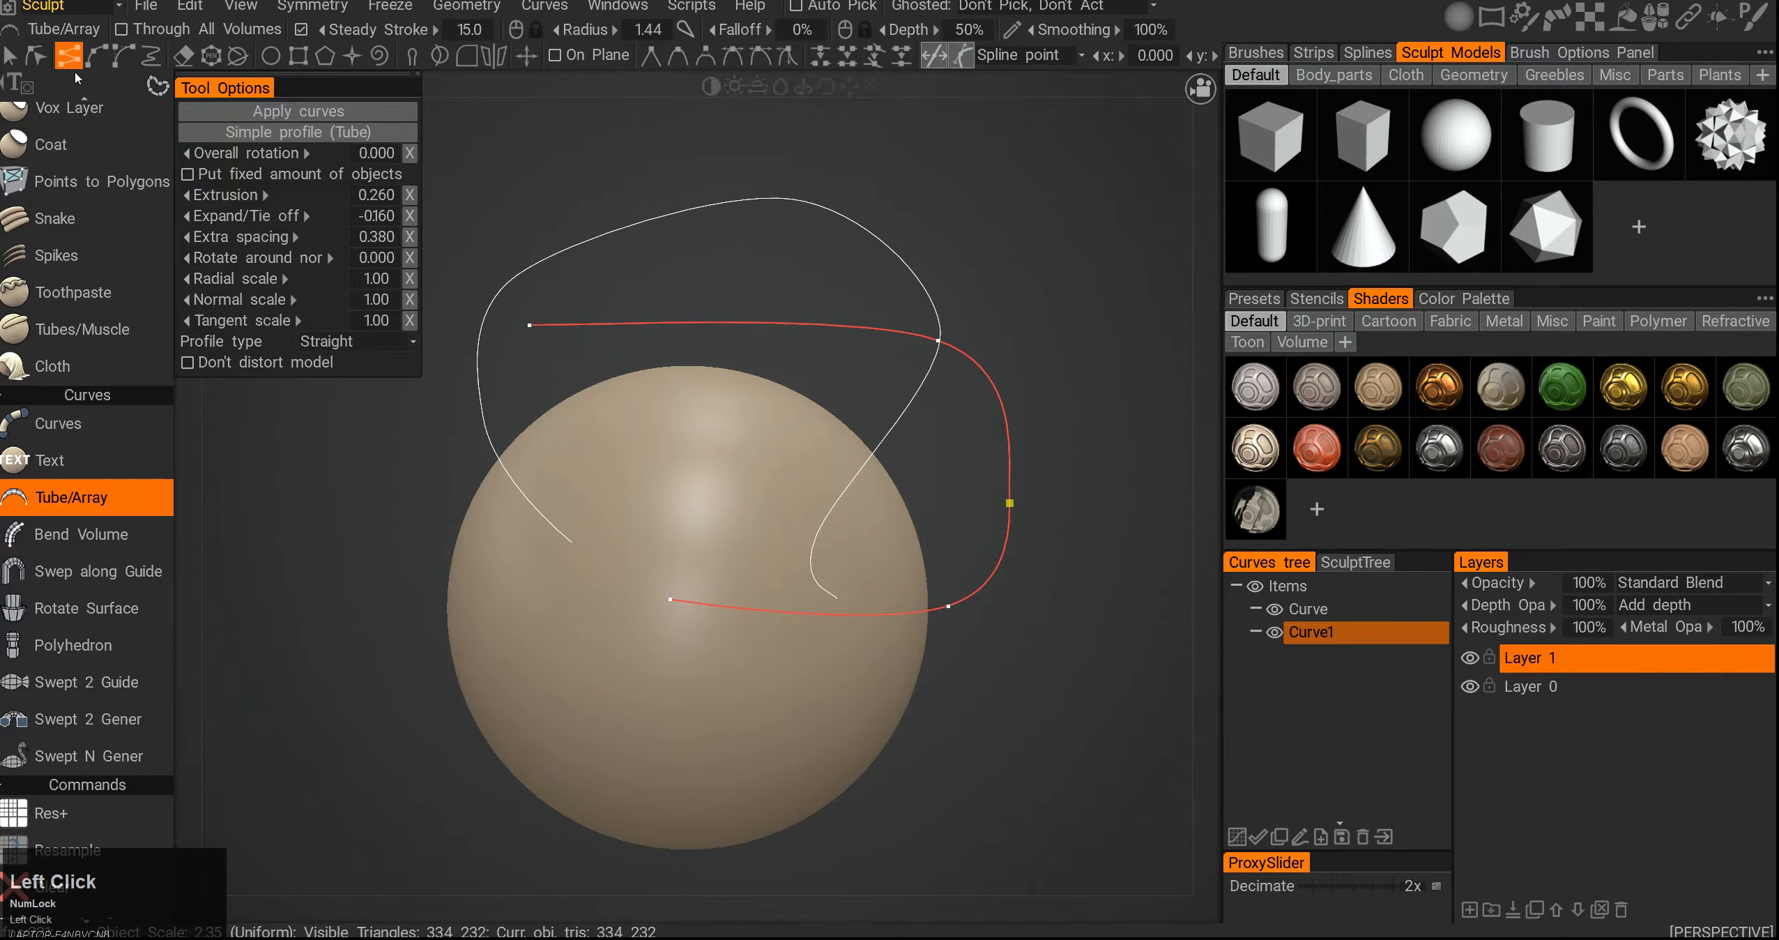
{"action": "left_click", "coordinate": [584, 436]}
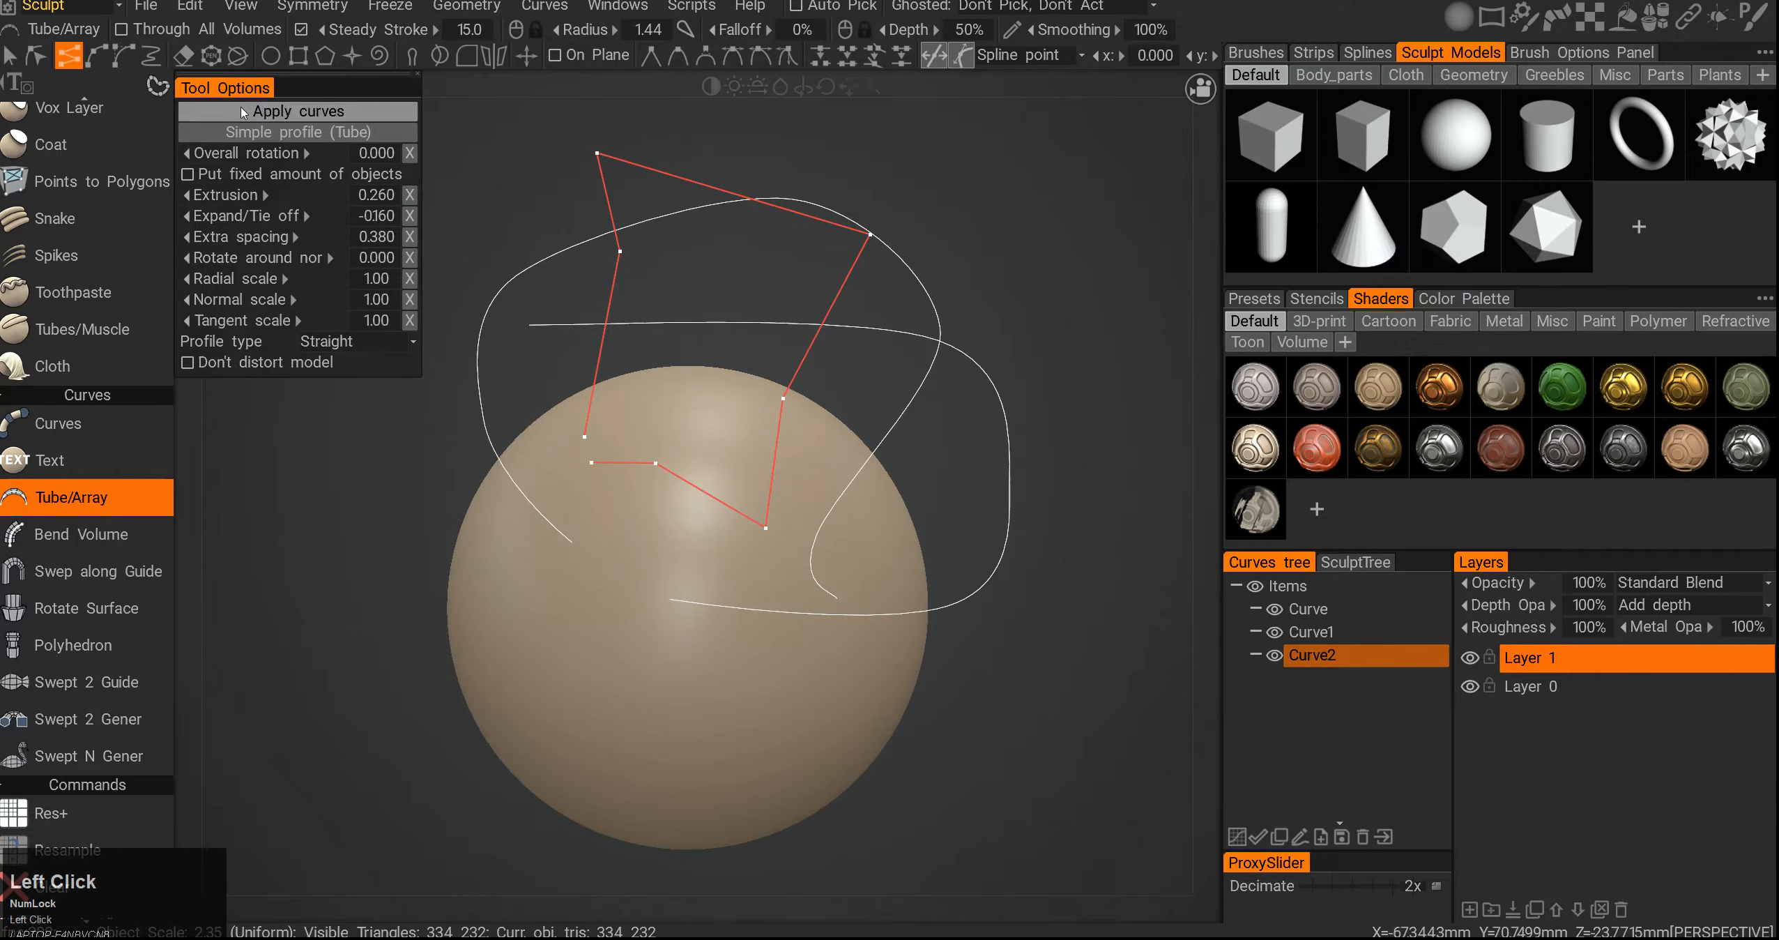
- Draw a smooth spline curve along the sphere's lower half
{"action": "left_click", "coordinate": [100, 62]}
{"action": "left_click", "coordinate": [536, 576]}
{"action": "left_click", "coordinate": [497, 656]}
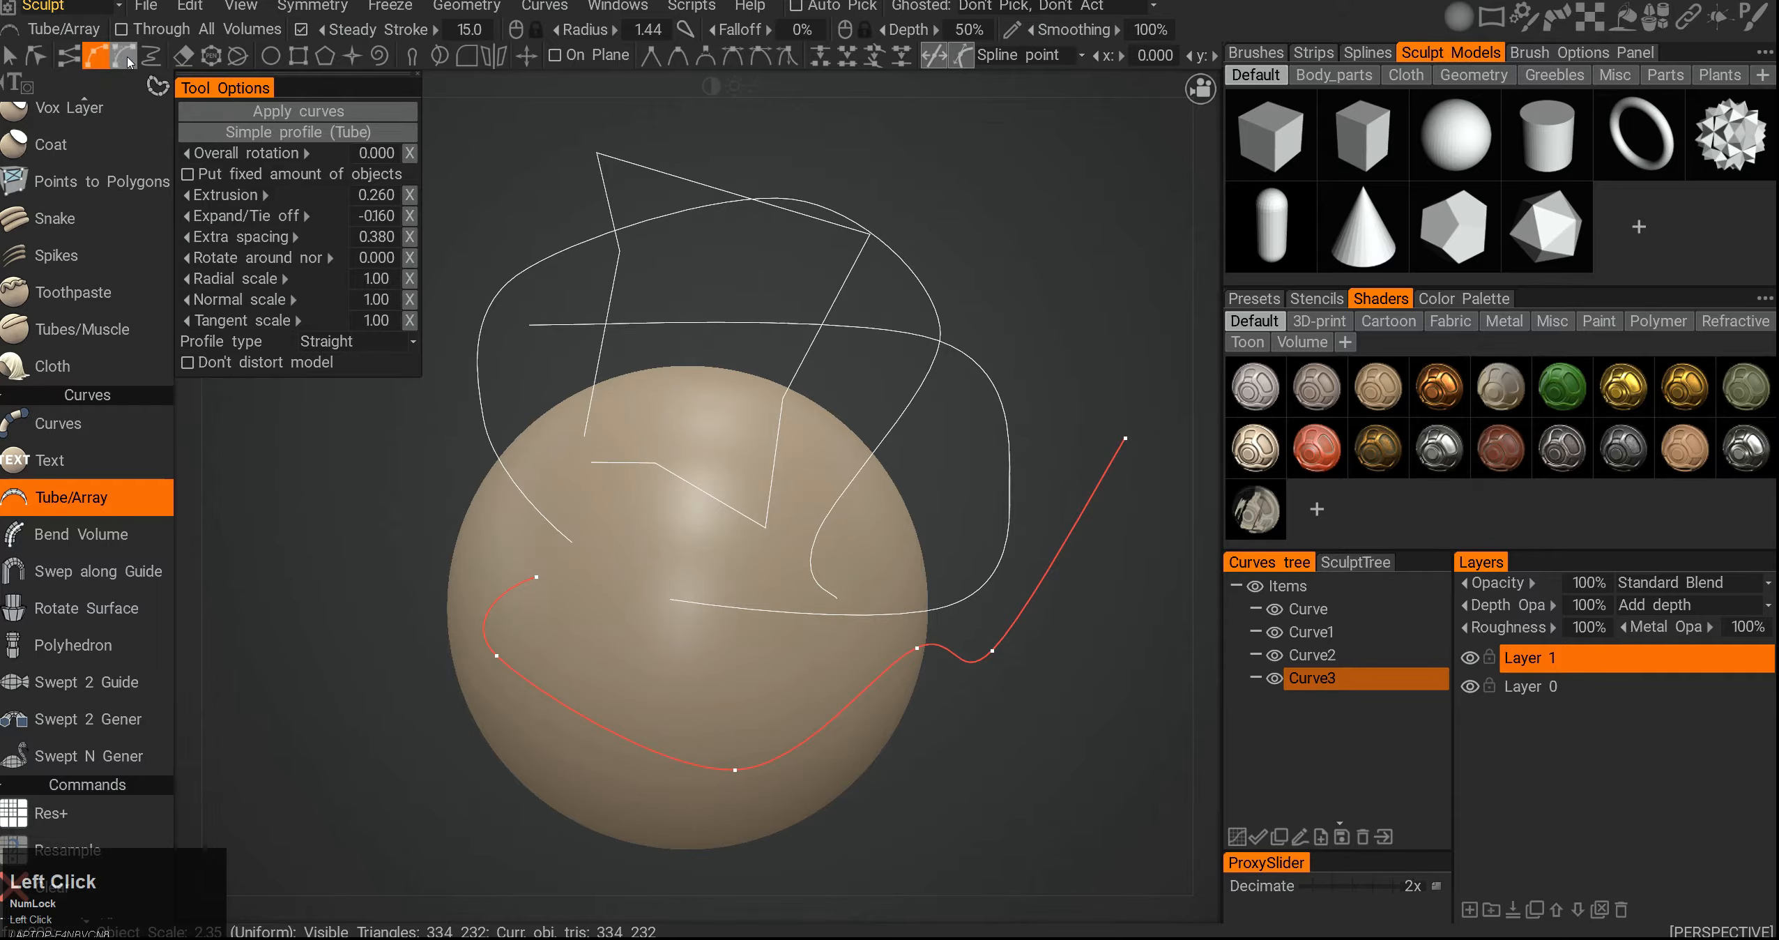
- Draw a seven-point curve rising from the sphere and looping to the right, then finish it at its top point
{"action": "left_click", "coordinate": [695, 419]}
{"action": "left_click", "coordinate": [924, 240]}
{"action": "left_click", "coordinate": [1023, 183]}
{"action": "left_click", "coordinate": [1183, 325]}
{"action": "left_click", "coordinate": [1189, 377]}
{"action": "left_click", "coordinate": [1103, 473]}
{"action": "left_click", "coordinate": [1041, 343]}
{"action": "right_click", "coordinate": [1023, 183]}
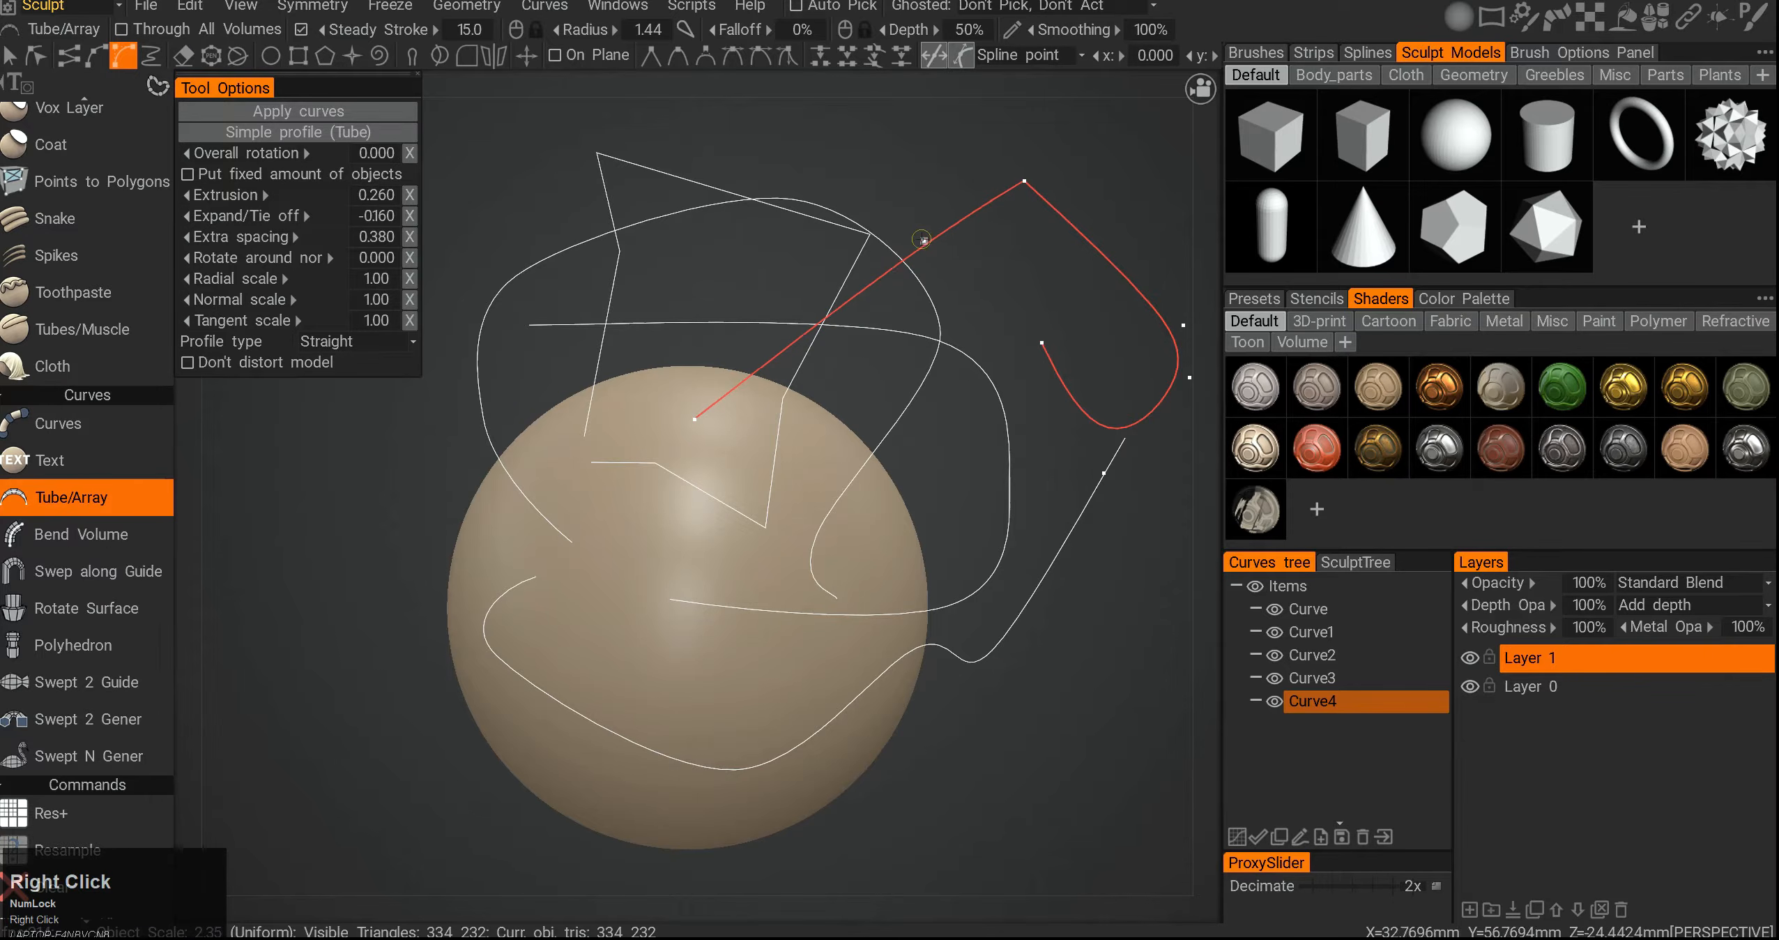
{"action": "right_click", "coordinate": [1024, 182]}
{"action": "right_click", "coordinate": [1023, 179]}
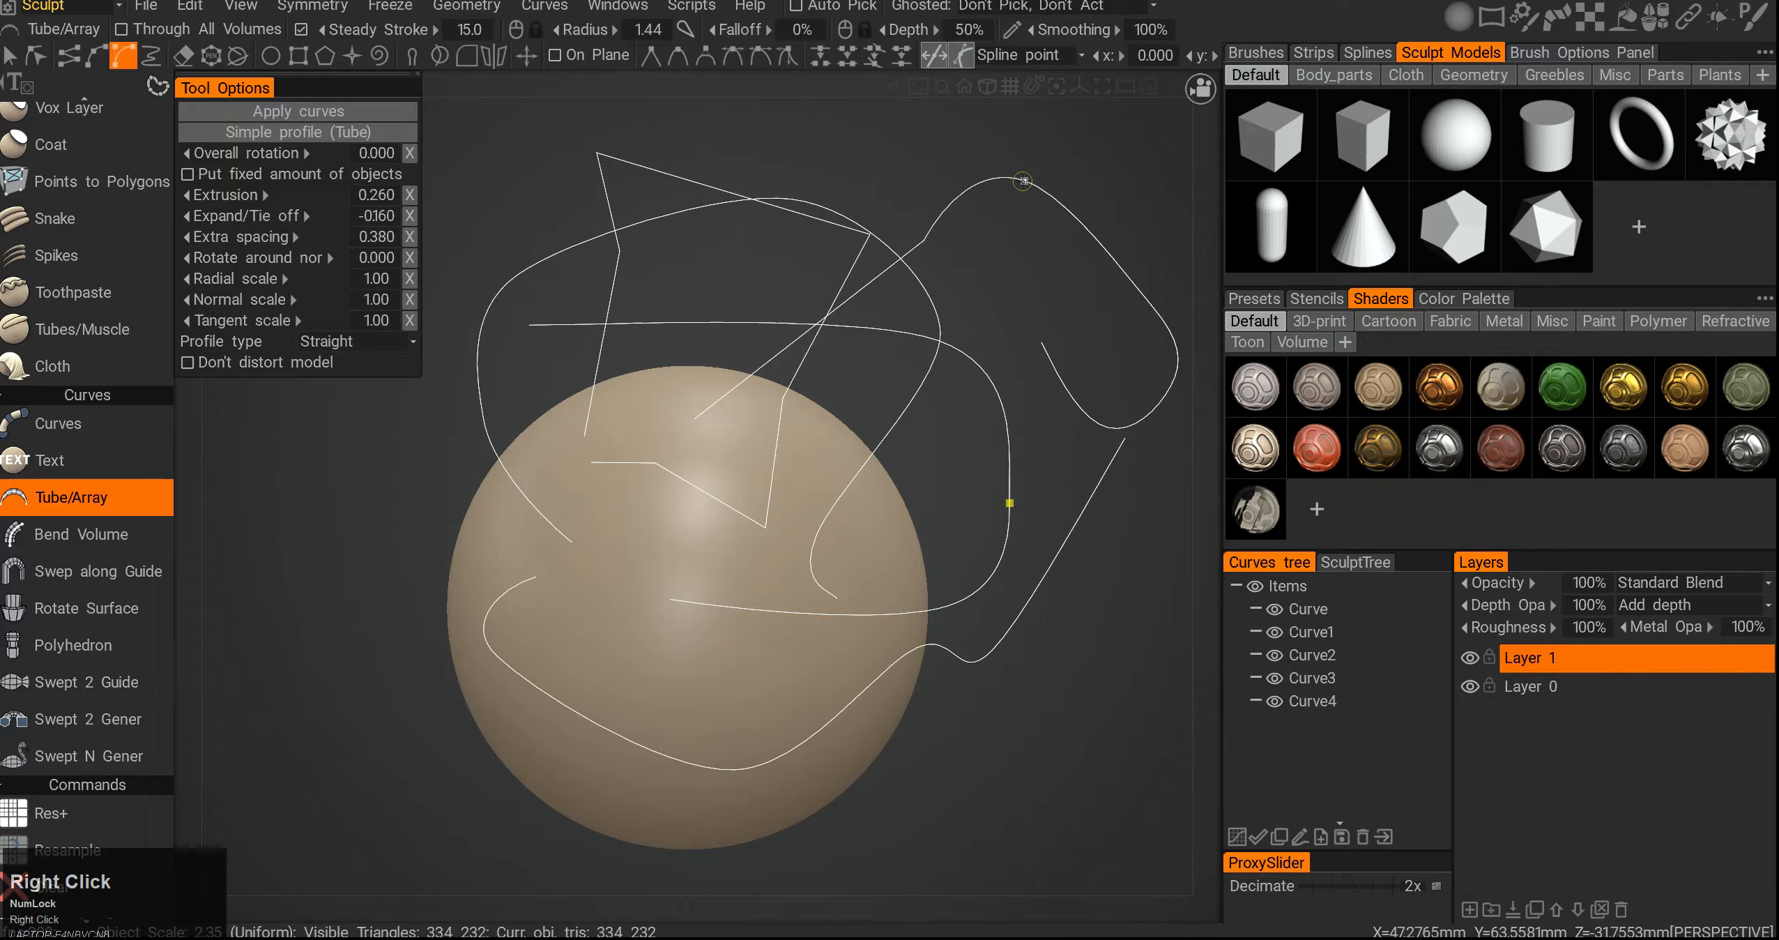
{"action": "right_click", "coordinate": [1023, 180]}
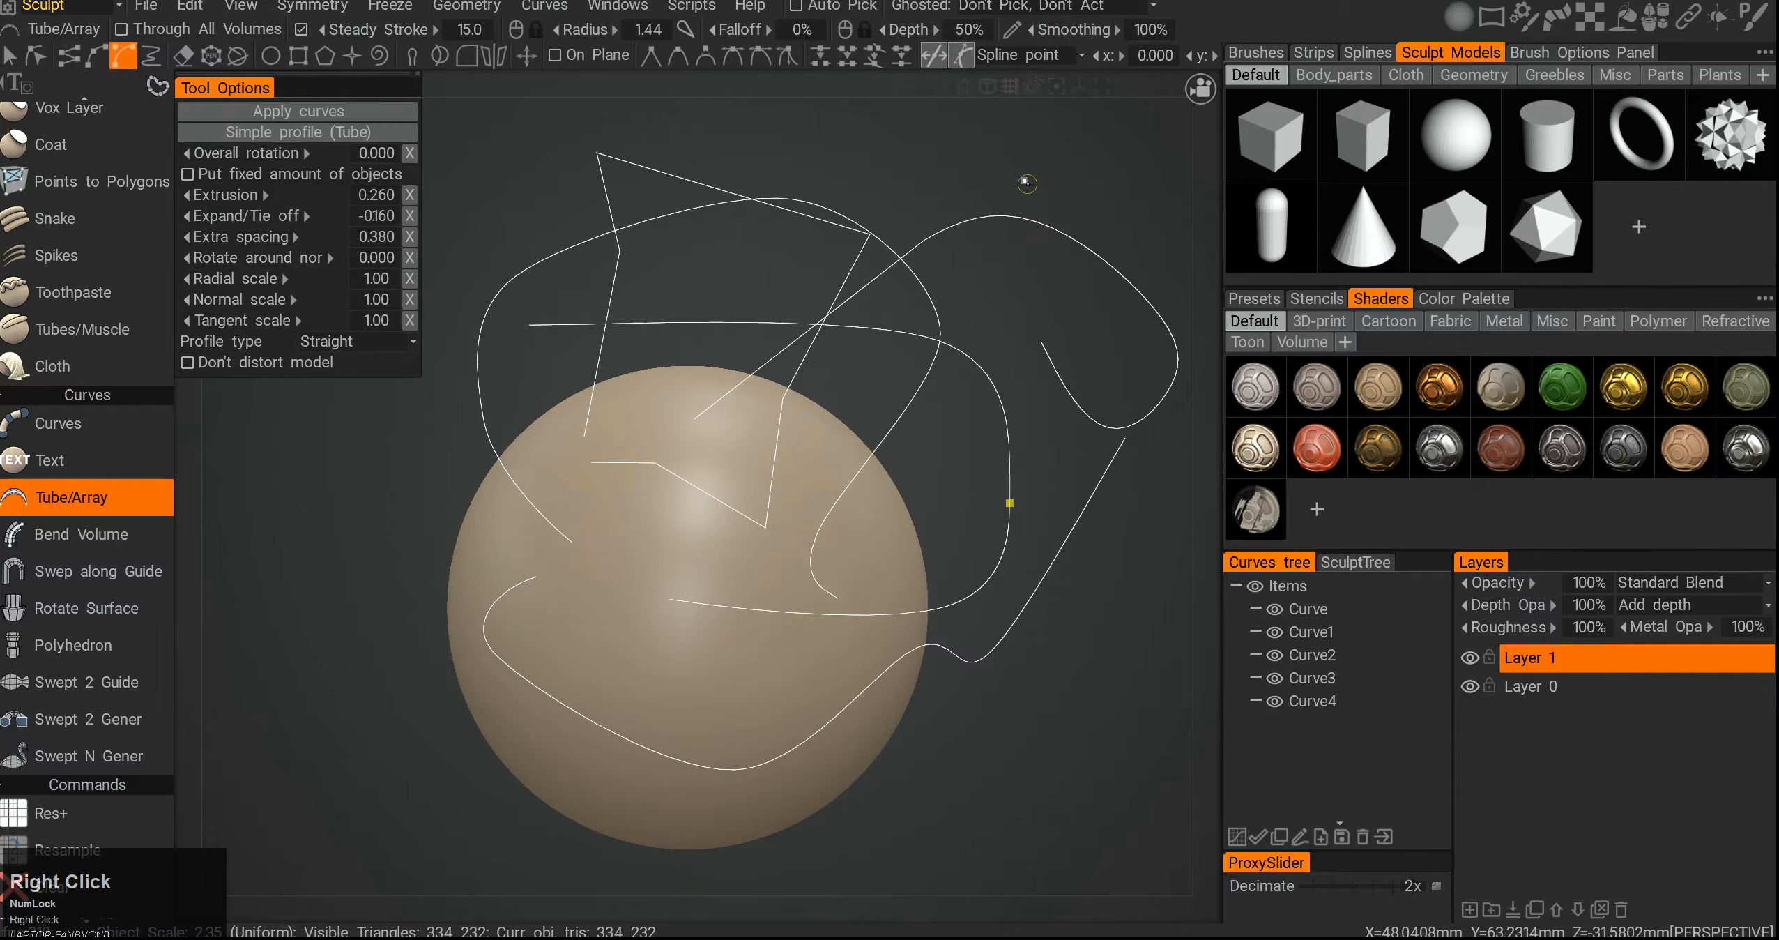
- Draw a freehand curve with the freehand curve tool
{"action": "left_click", "coordinate": [159, 63]}
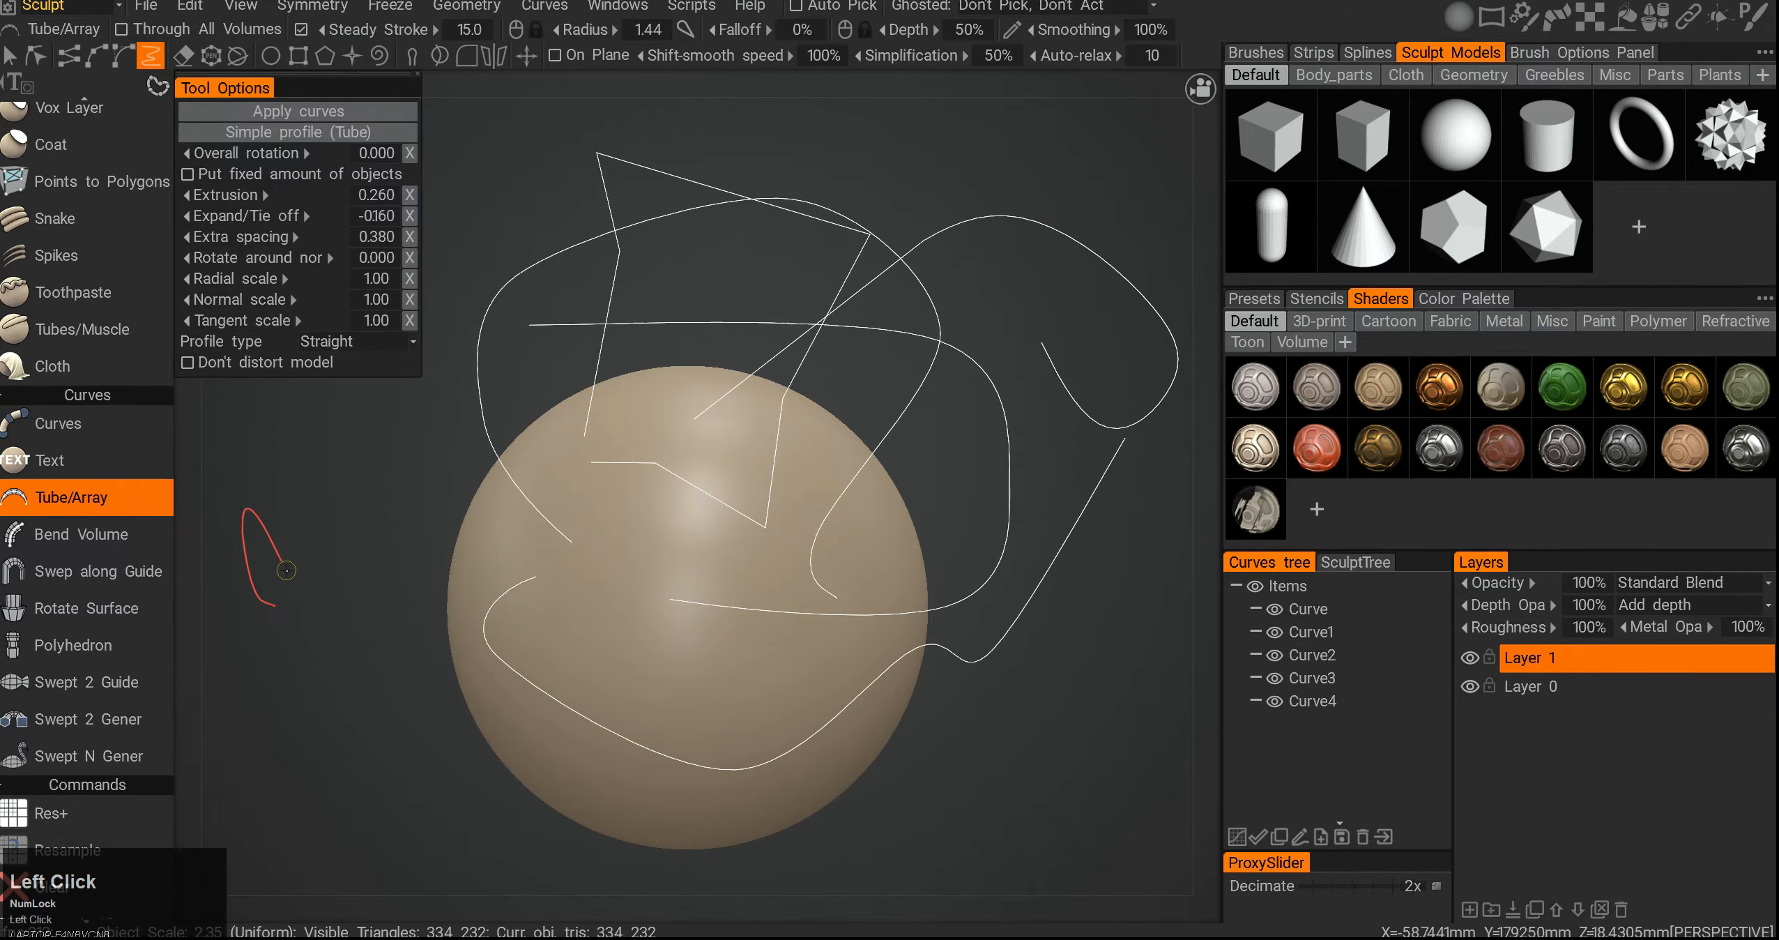
{"action": "left_click_drag", "start_coordinate": [863, 357], "coordinate": [880, 112]}
{"action": "right_click_drag", "start_coordinate": [855, 195], "coordinate": [823, 432], "text": "alt"}
{"action": "left_click_drag", "start_coordinate": [823, 432], "coordinate": [802, 471], "text": "alt"}
{"action": "right_click_drag", "start_coordinate": [802, 470], "coordinate": [800, 505], "text": "alt"}
{"action": "middle_click_drag", "start_coordinate": [800, 506], "coordinate": [788, 449], "text": "alt"}
{"action": "left_click_drag", "start_coordinate": [788, 450], "coordinate": [814, 424], "text": "alt"}
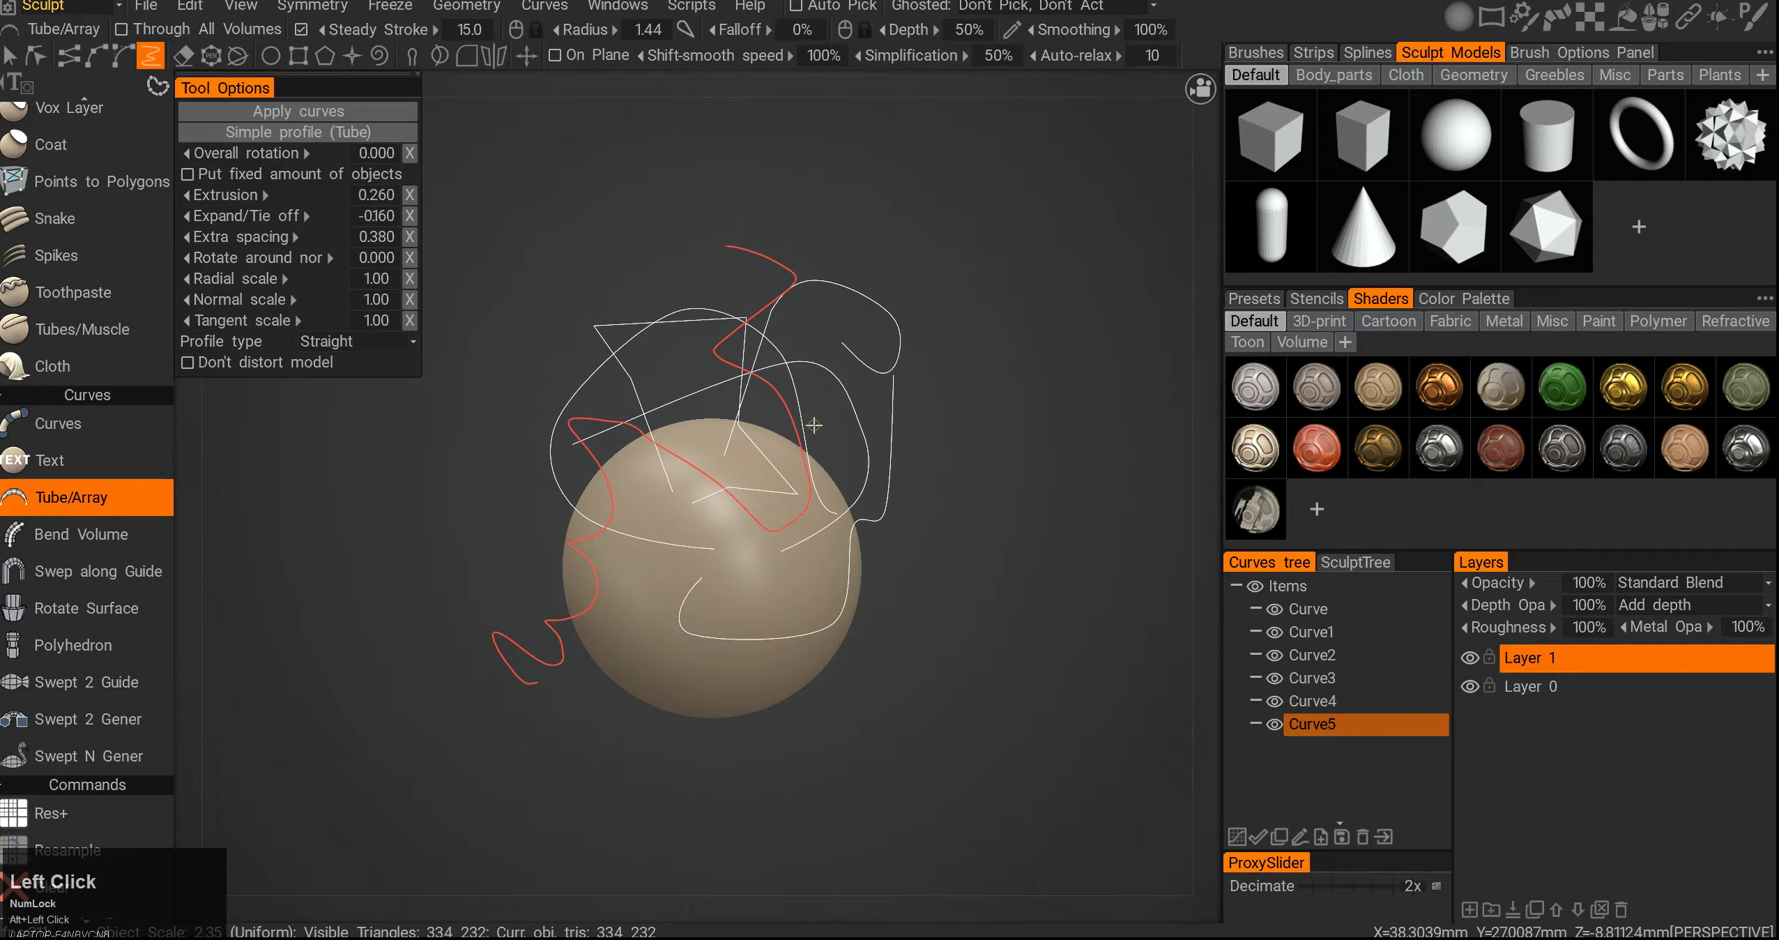
- Erase portions of the curves with the curve eraser
{"action": "key", "text": "ctrl+F12"}
{"action": "left_click", "coordinate": [890, 295]}
{"action": "left_click", "coordinate": [1003, 349]}
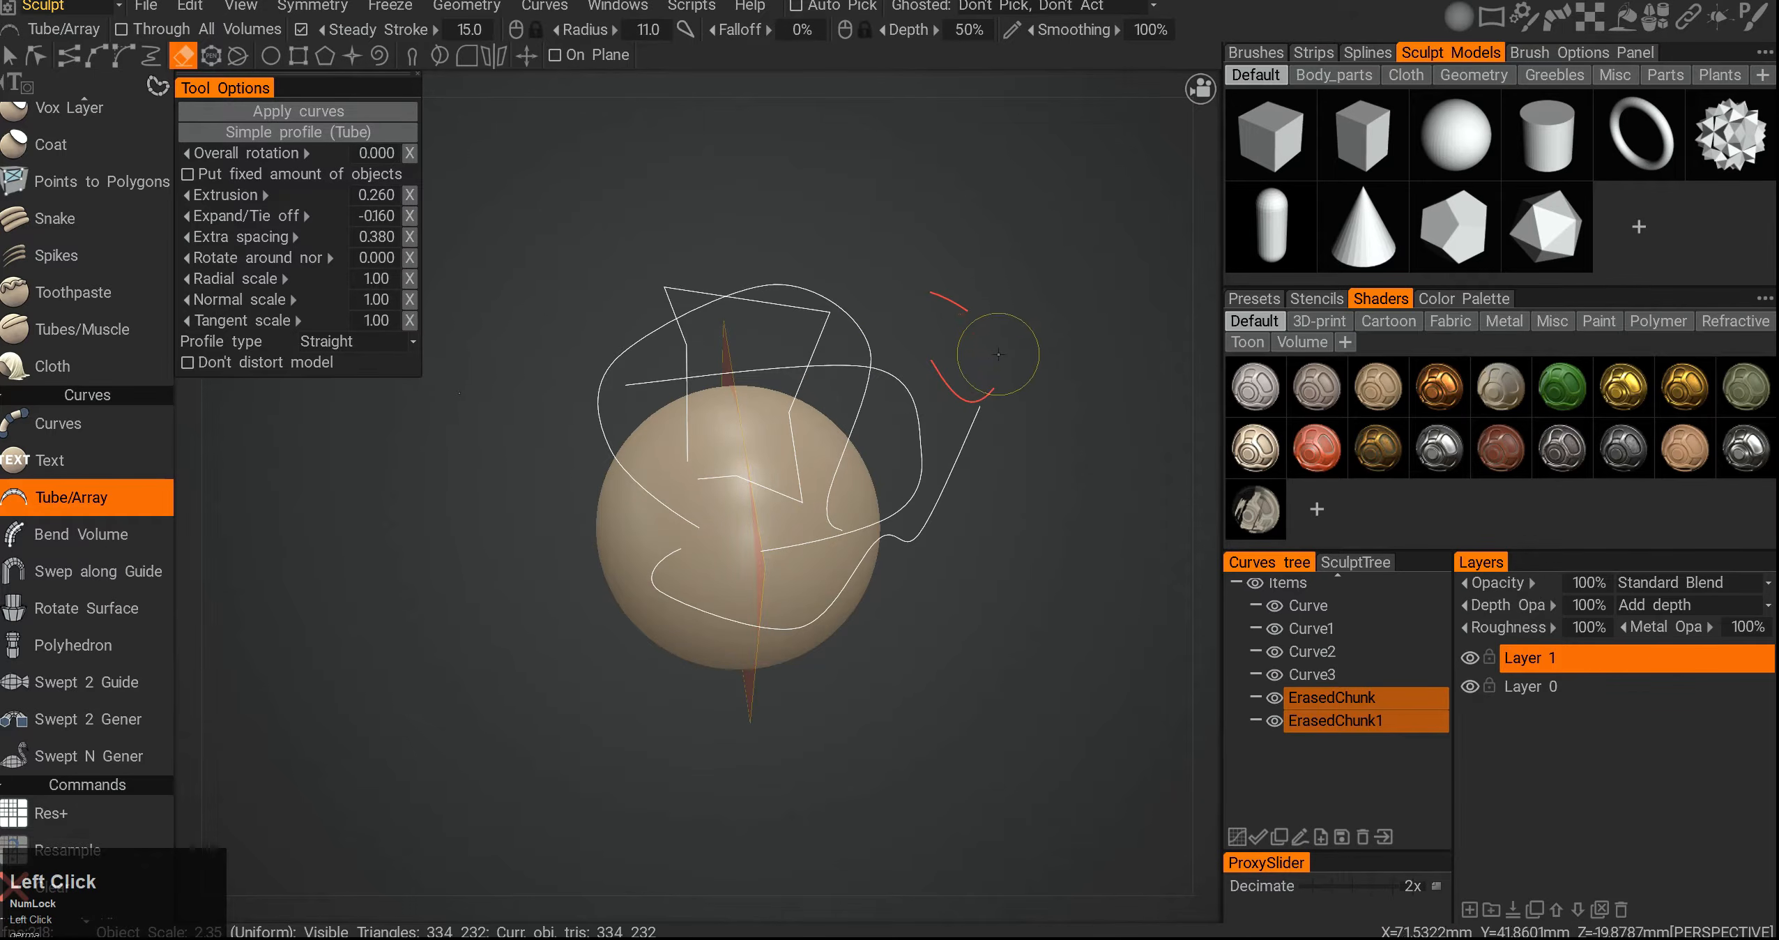
{"action": "left_click", "coordinate": [949, 385]}
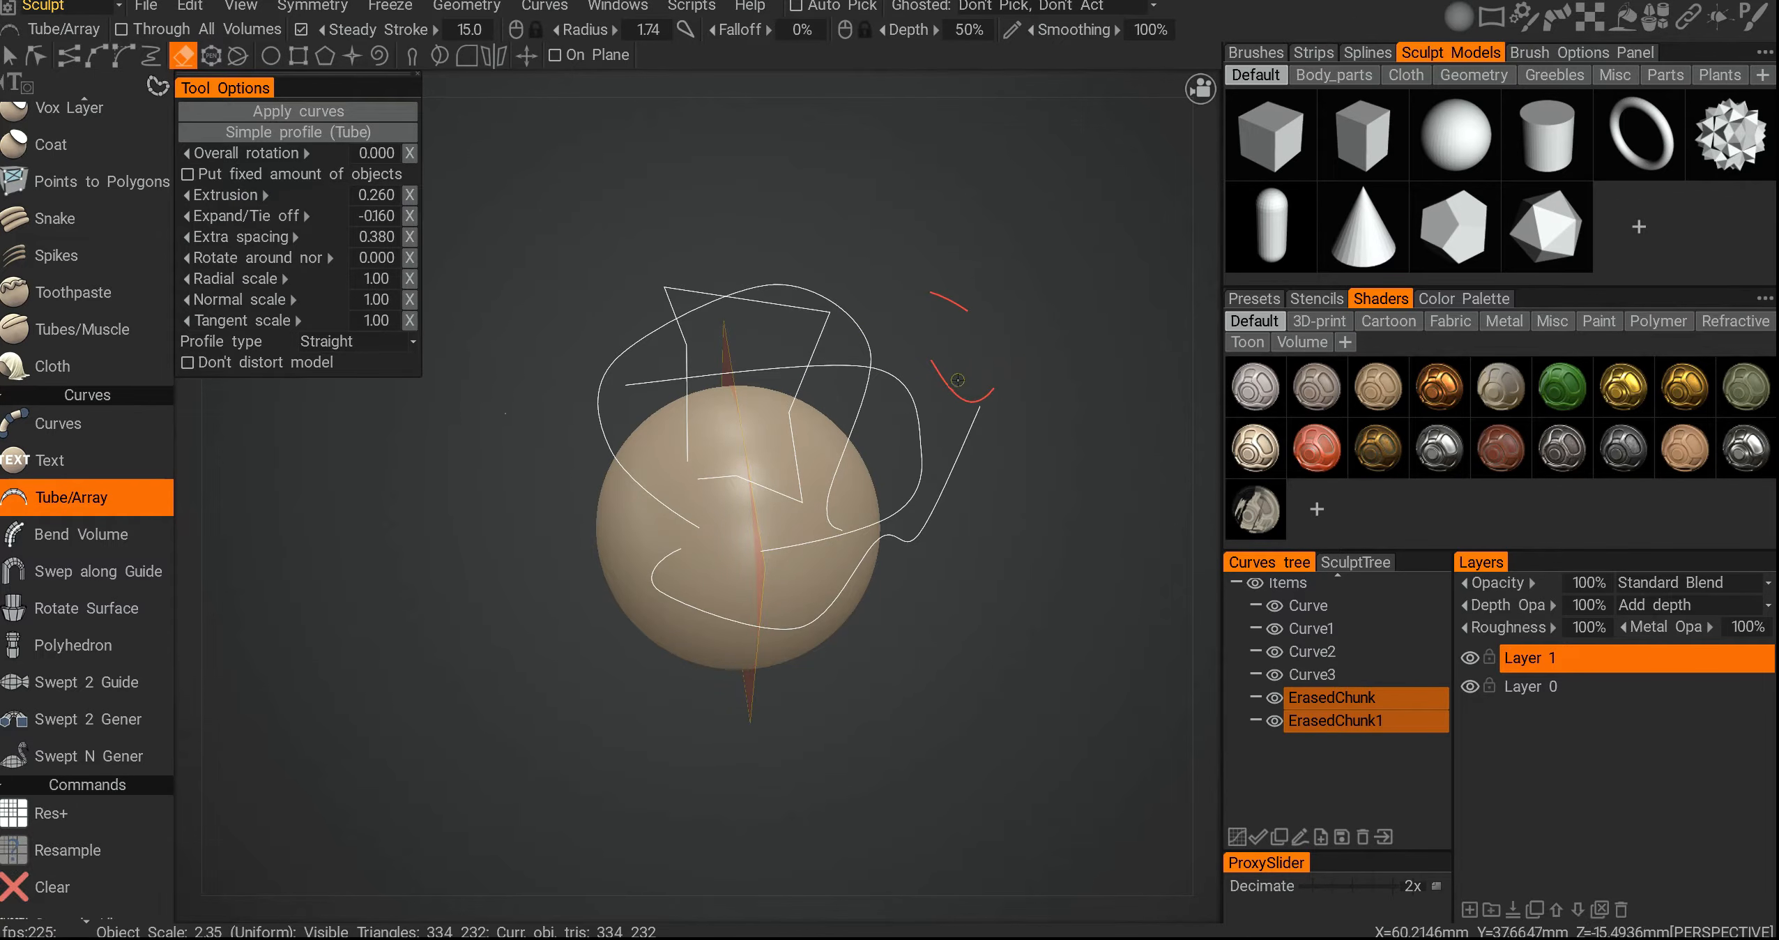
{"action": "left_click", "coordinate": [1331, 697]}
- Draw several circle curves on the sphere with the circle tool set to 8 sectors
{"action": "left_click", "coordinate": [213, 59]}
{"action": "left_click_drag", "start_coordinate": [558, 446], "coordinate": [606, 474], "text": "alt"}
{"action": "right_click_drag", "start_coordinate": [606, 477], "coordinate": [649, 480]}
{"action": "left_click_drag", "start_coordinate": [649, 480], "coordinate": [704, 507], "text": "alt"}
{"action": "left_click", "coordinate": [705, 507]}
{"action": "left_click_drag", "start_coordinate": [578, 600], "coordinate": [638, 555], "text": "alt"}
{"action": "left_click", "coordinate": [548, 560]}
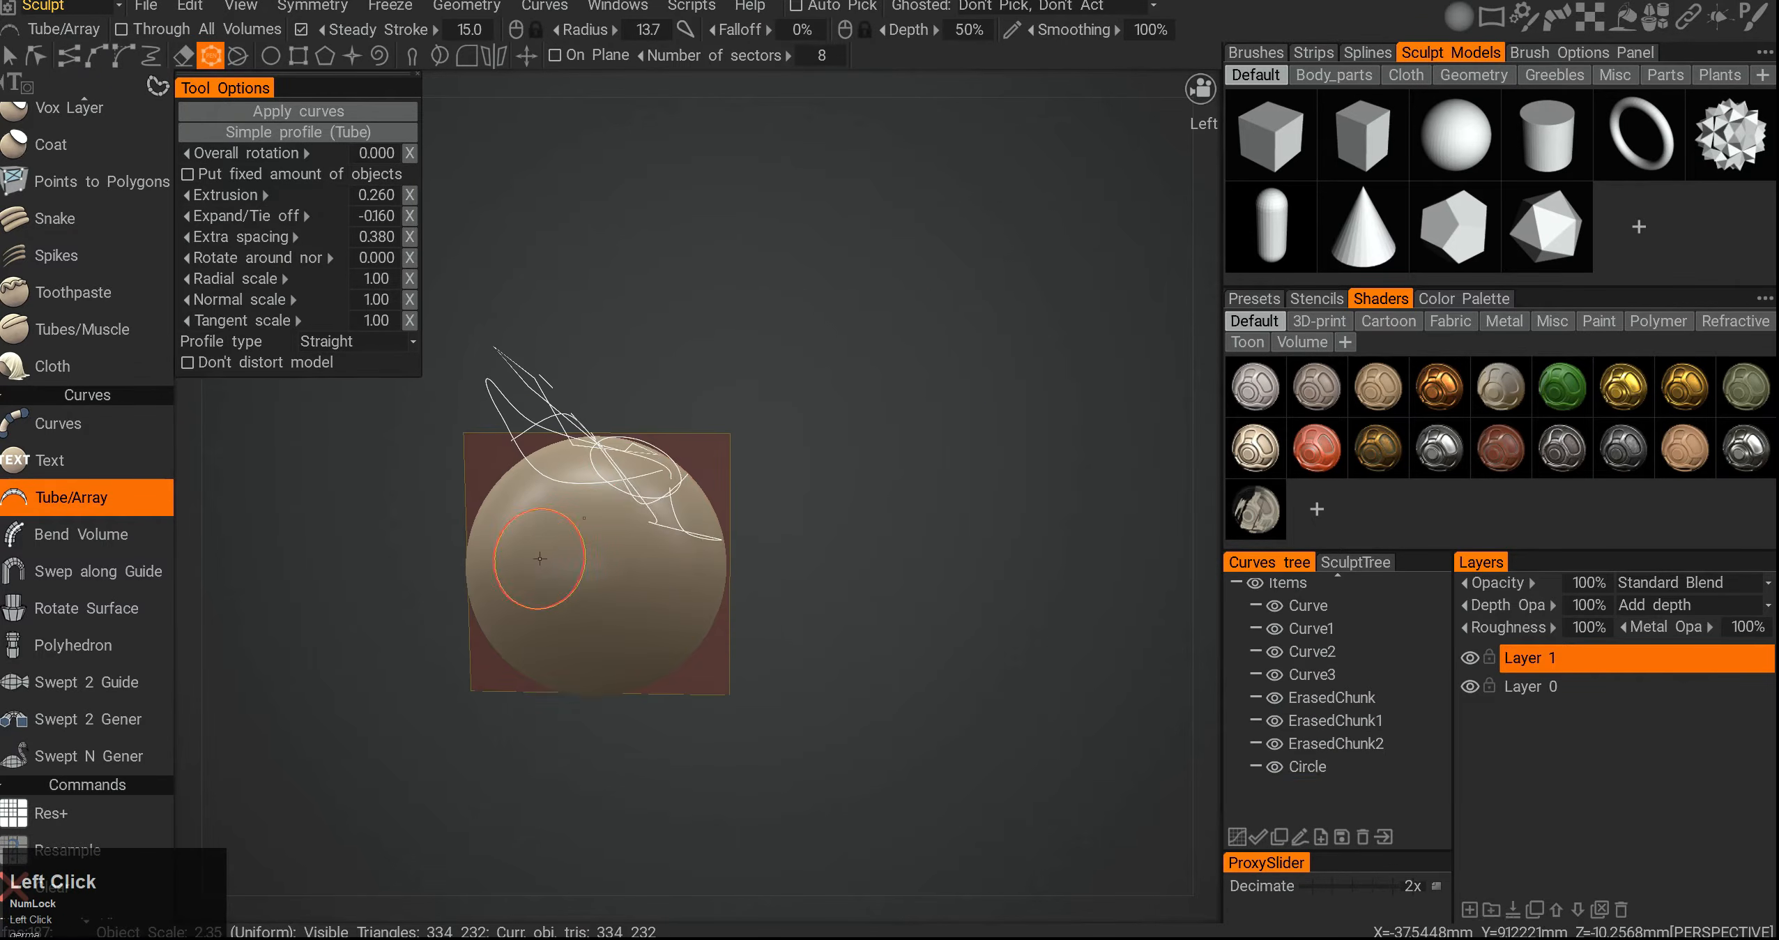
{"action": "middle_click_drag", "start_coordinate": [509, 656], "coordinate": [632, 588], "text": "alt"}
{"action": "left_click_drag", "start_coordinate": [632, 588], "coordinate": [642, 527], "text": "alt"}
{"action": "left_click", "coordinate": [736, 582]}
{"action": "left_click_drag", "start_coordinate": [816, 498], "coordinate": [739, 505], "text": "alt"}
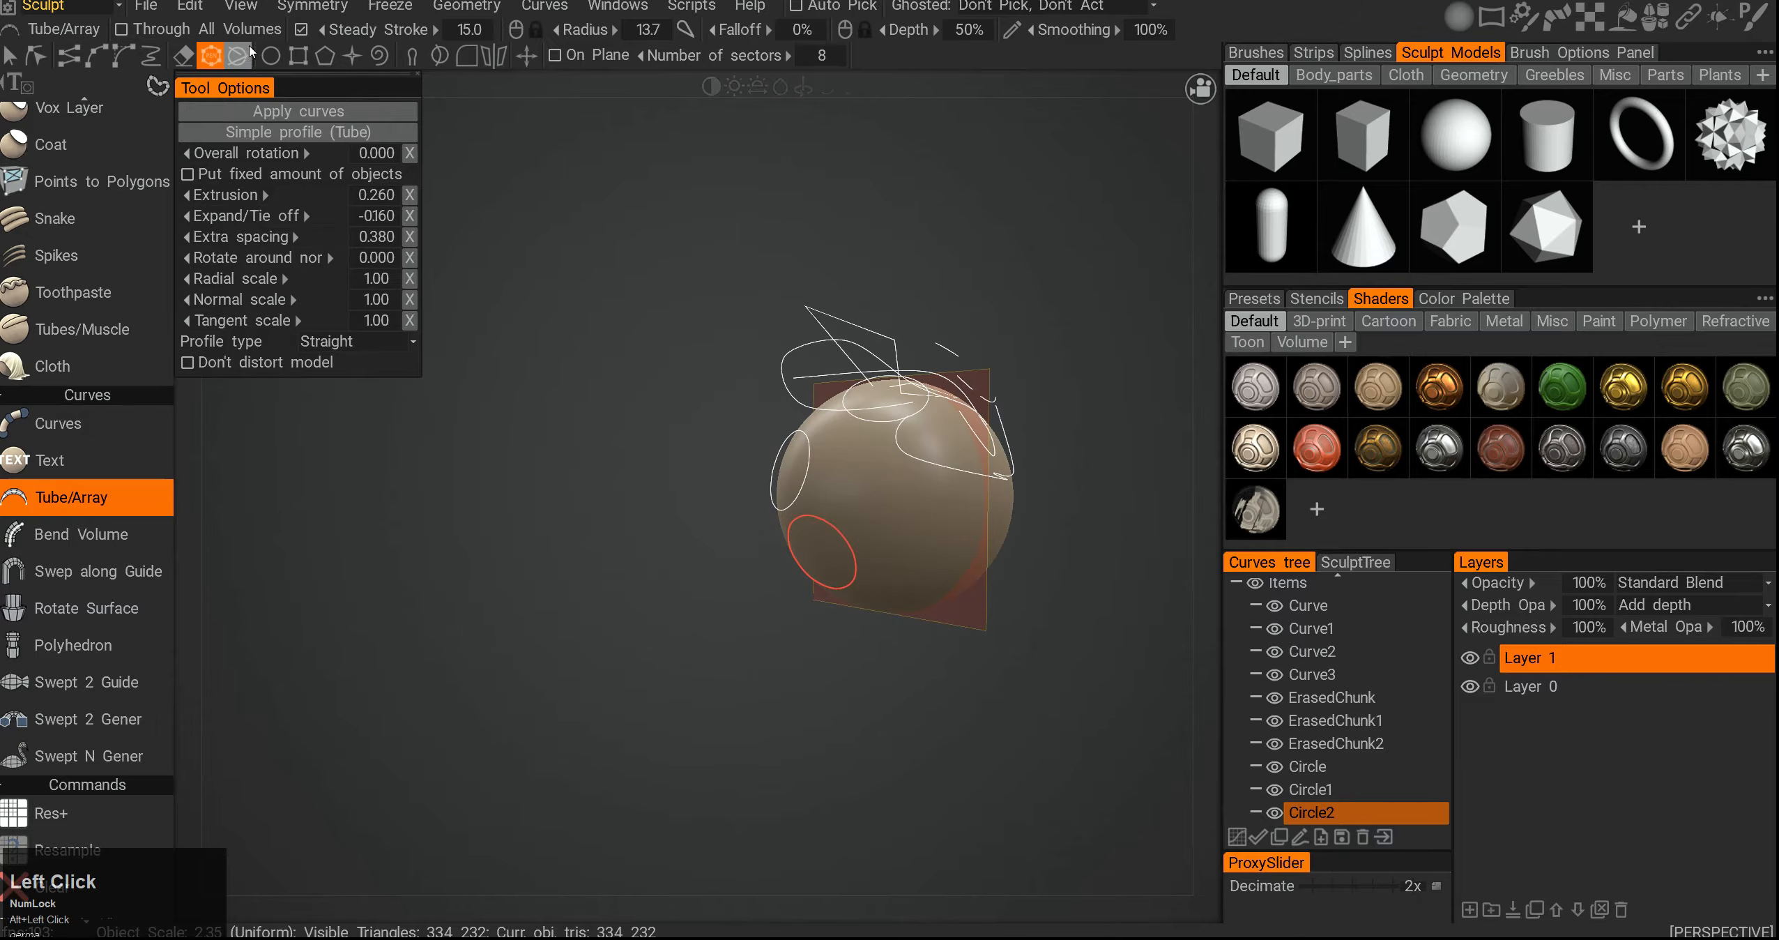
- Draw further curves around the sphere with the angle-based shape tool
{"action": "left_click", "coordinate": [238, 57]}
{"action": "middle_click_drag", "start_coordinate": [820, 374], "coordinate": [698, 438], "text": "alt"}
{"action": "left_click_drag", "start_coordinate": [698, 438], "coordinate": [719, 411], "text": "alt"}
{"action": "left_click_drag", "start_coordinate": [583, 342], "coordinate": [975, 807]}
{"action": "left_click_drag", "start_coordinate": [967, 267], "coordinate": [704, 686]}
{"action": "mouse_move", "coordinate": [854, 621]}
{"action": "left_mouse_down", "text": "alt"}
{"action": "mouse_move", "coordinate": [875, 611]}
{"action": "mouse_move", "coordinate": [858, 620]}
{"action": "left_mouse_up", "text": "alt"}
{"action": "middle_click_drag", "start_coordinate": [858, 620], "coordinate": [687, 610], "text": "alt"}
{"action": "left_click_drag", "start_coordinate": [687, 610], "coordinate": [698, 601], "text": "alt"}
{"action": "middle_click_drag", "start_coordinate": [882, 663], "coordinate": [795, 614], "text": "alt"}
{"action": "left_click_drag", "start_coordinate": [647, 540], "coordinate": [889, 457]}
{"action": "left_click_drag", "start_coordinate": [753, 551], "coordinate": [557, 551], "text": "alt"}
{"action": "right_click_drag", "start_coordinate": [557, 551], "coordinate": [537, 498], "text": "alt"}
{"action": "middle_click_drag", "start_coordinate": [537, 499], "coordinate": [724, 482], "text": "alt"}
{"action": "left_click_drag", "start_coordinate": [725, 482], "coordinate": [774, 425], "text": "alt"}
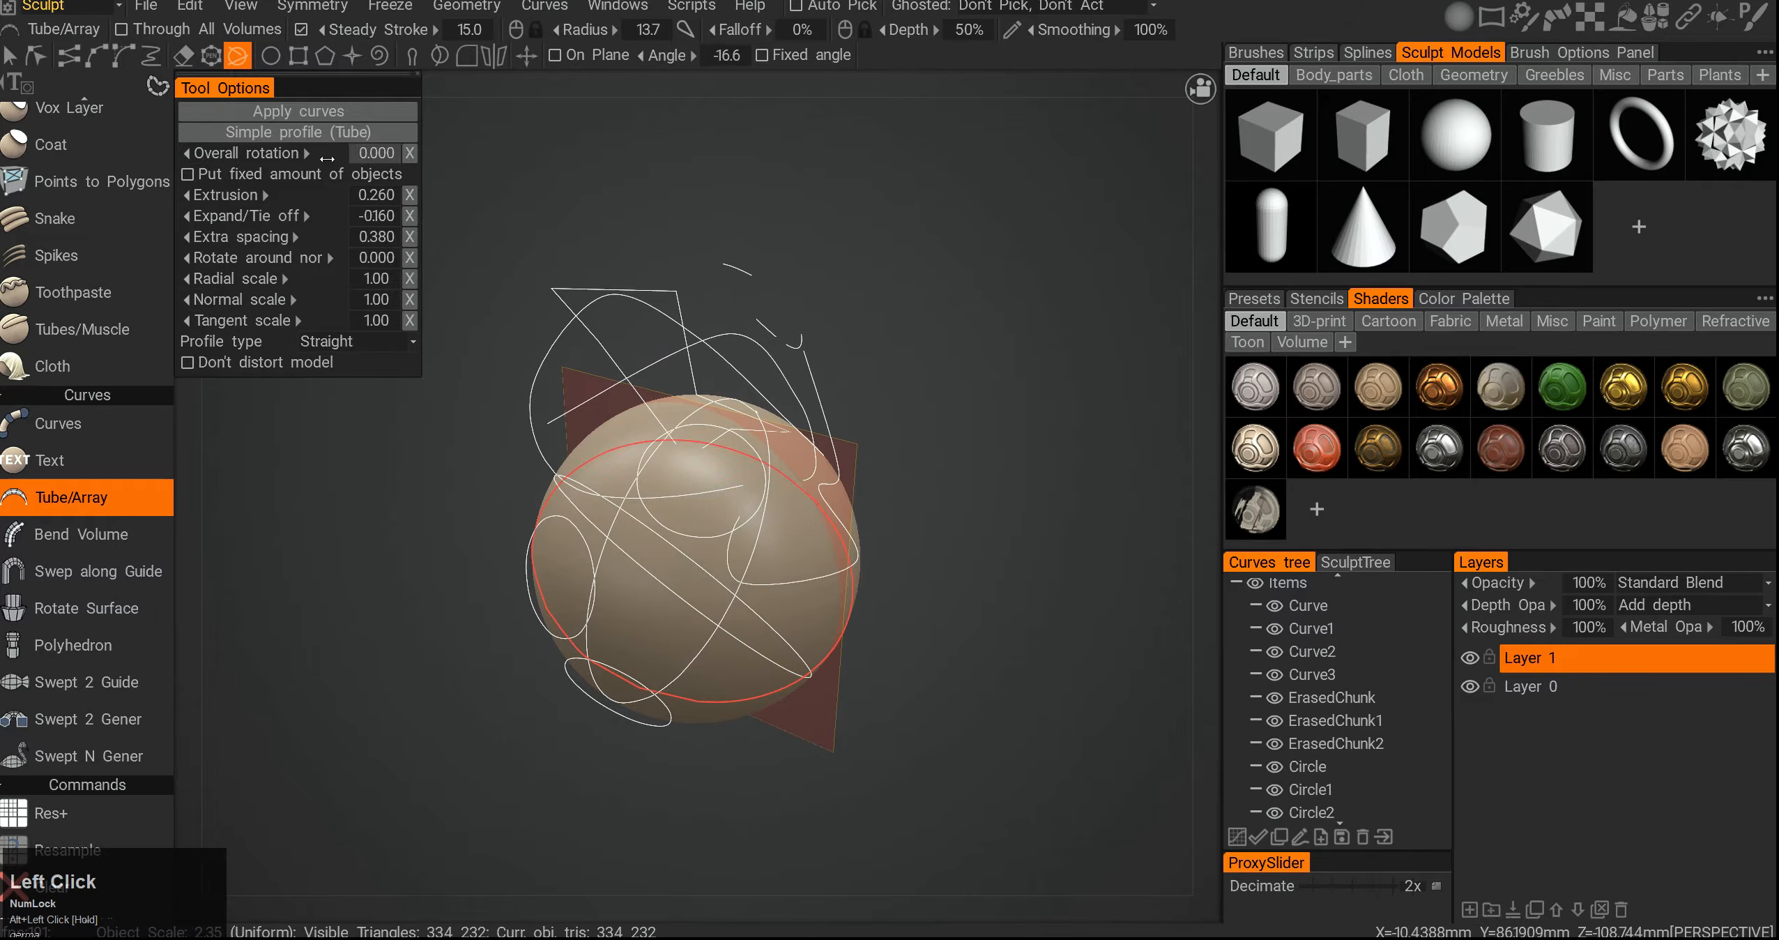
- Draw an ellipse curve to the right of the sphere and undo the last extra stroke
{"action": "left_click", "coordinate": [271, 55]}
{"action": "middle_click_drag", "start_coordinate": [760, 421], "coordinate": [699, 428], "text": "alt"}
{"action": "left_click_drag", "start_coordinate": [900, 312], "coordinate": [1153, 573]}
{"action": "left_click_drag", "start_coordinate": [243, 425], "coordinate": [293, 426]}
{"action": "left_click_drag", "start_coordinate": [279, 446], "coordinate": [327, 488]}
{"action": "middle_click_drag", "start_coordinate": [854, 317], "coordinate": [810, 366], "text": "alt"}
{"action": "key", "text": "ctrl+z"}
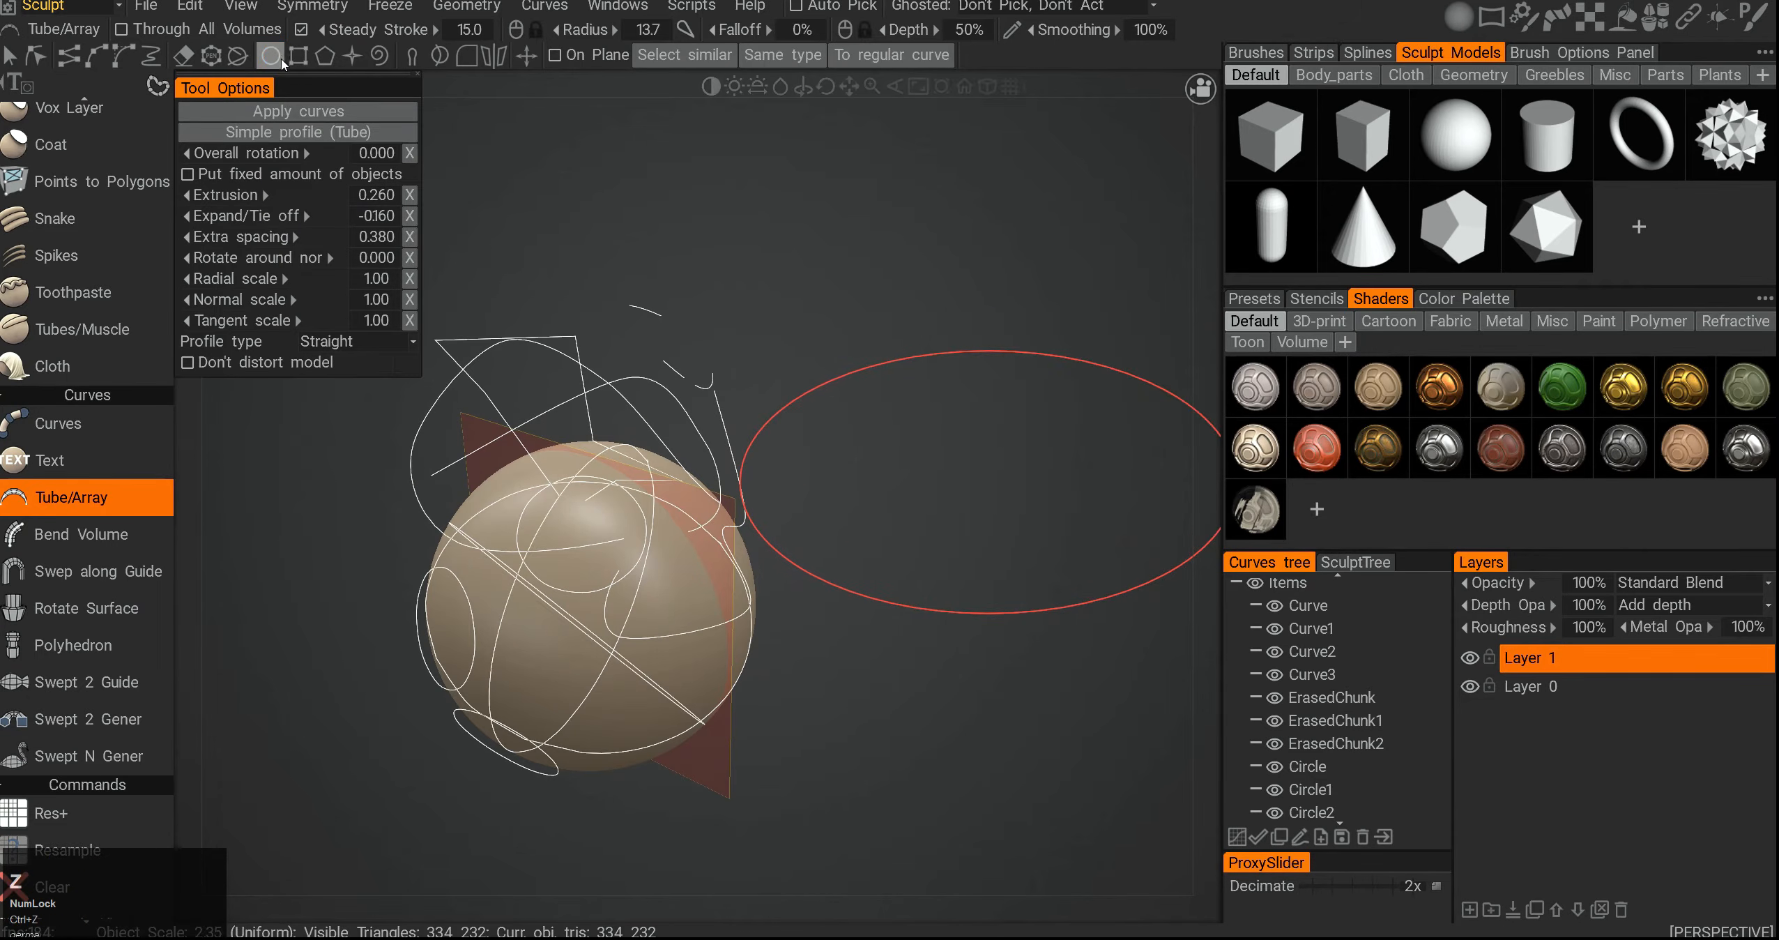
- Draw a rectangle curve above and to the right of the sphere
{"action": "left_click", "coordinate": [297, 55]}
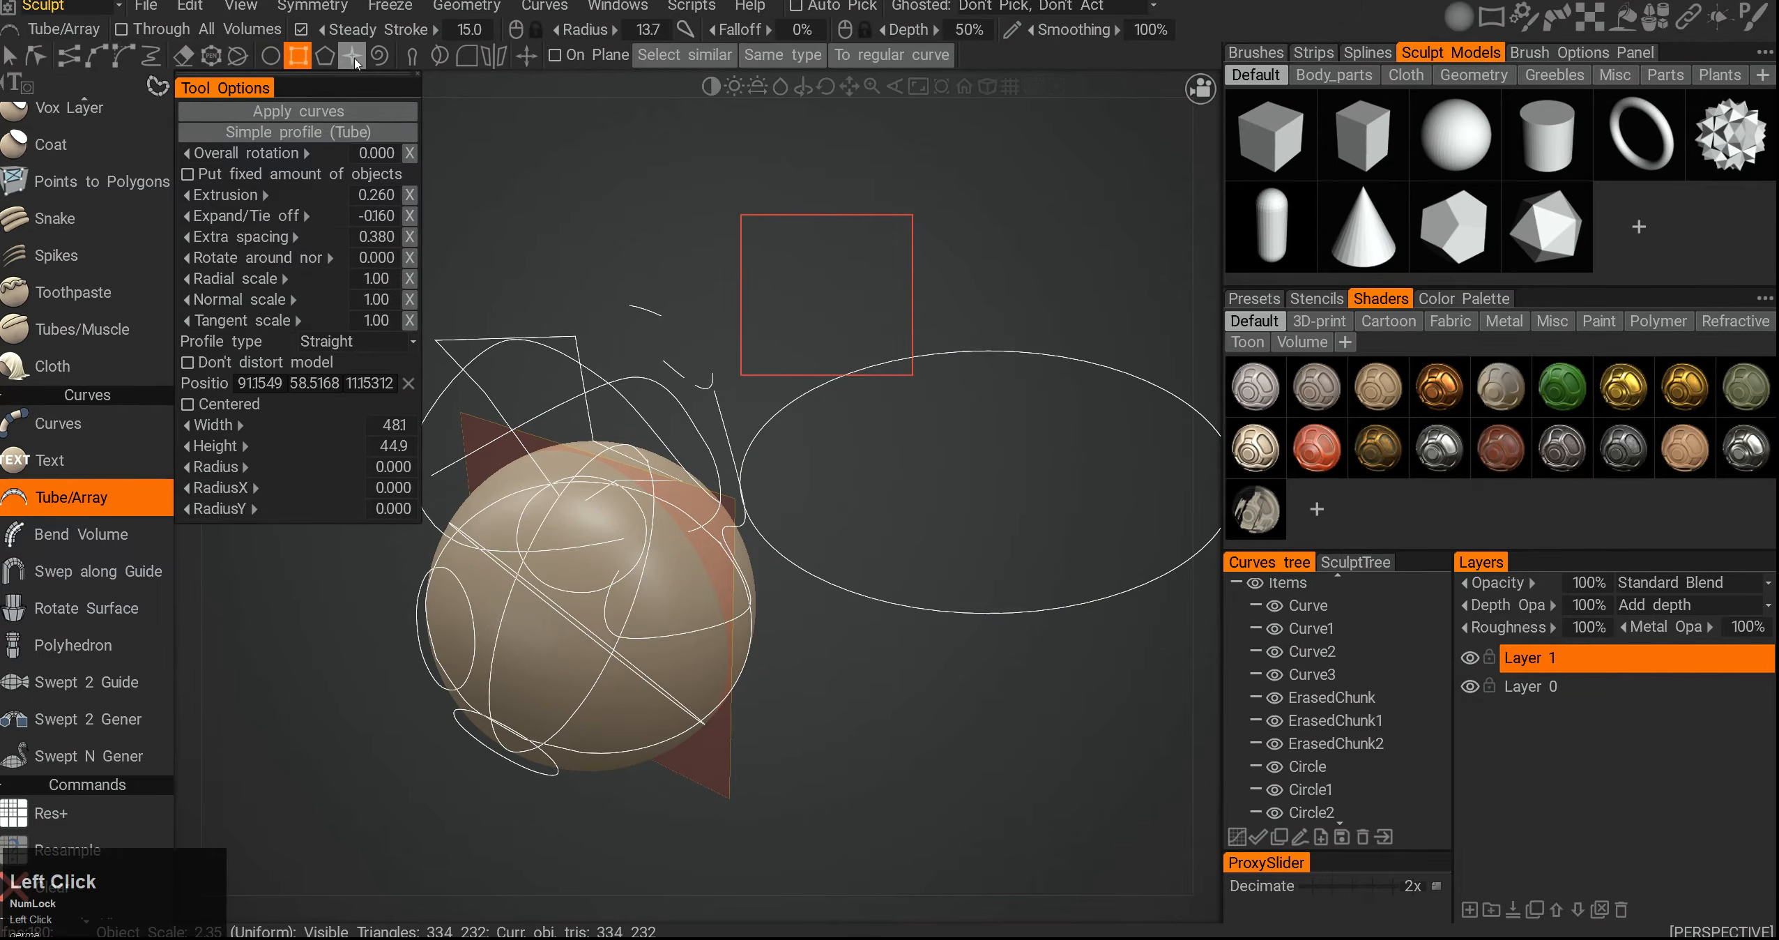
{"action": "left_click", "coordinate": [413, 57]}
{"action": "middle_click_drag", "start_coordinate": [787, 408], "coordinate": [885, 370]}
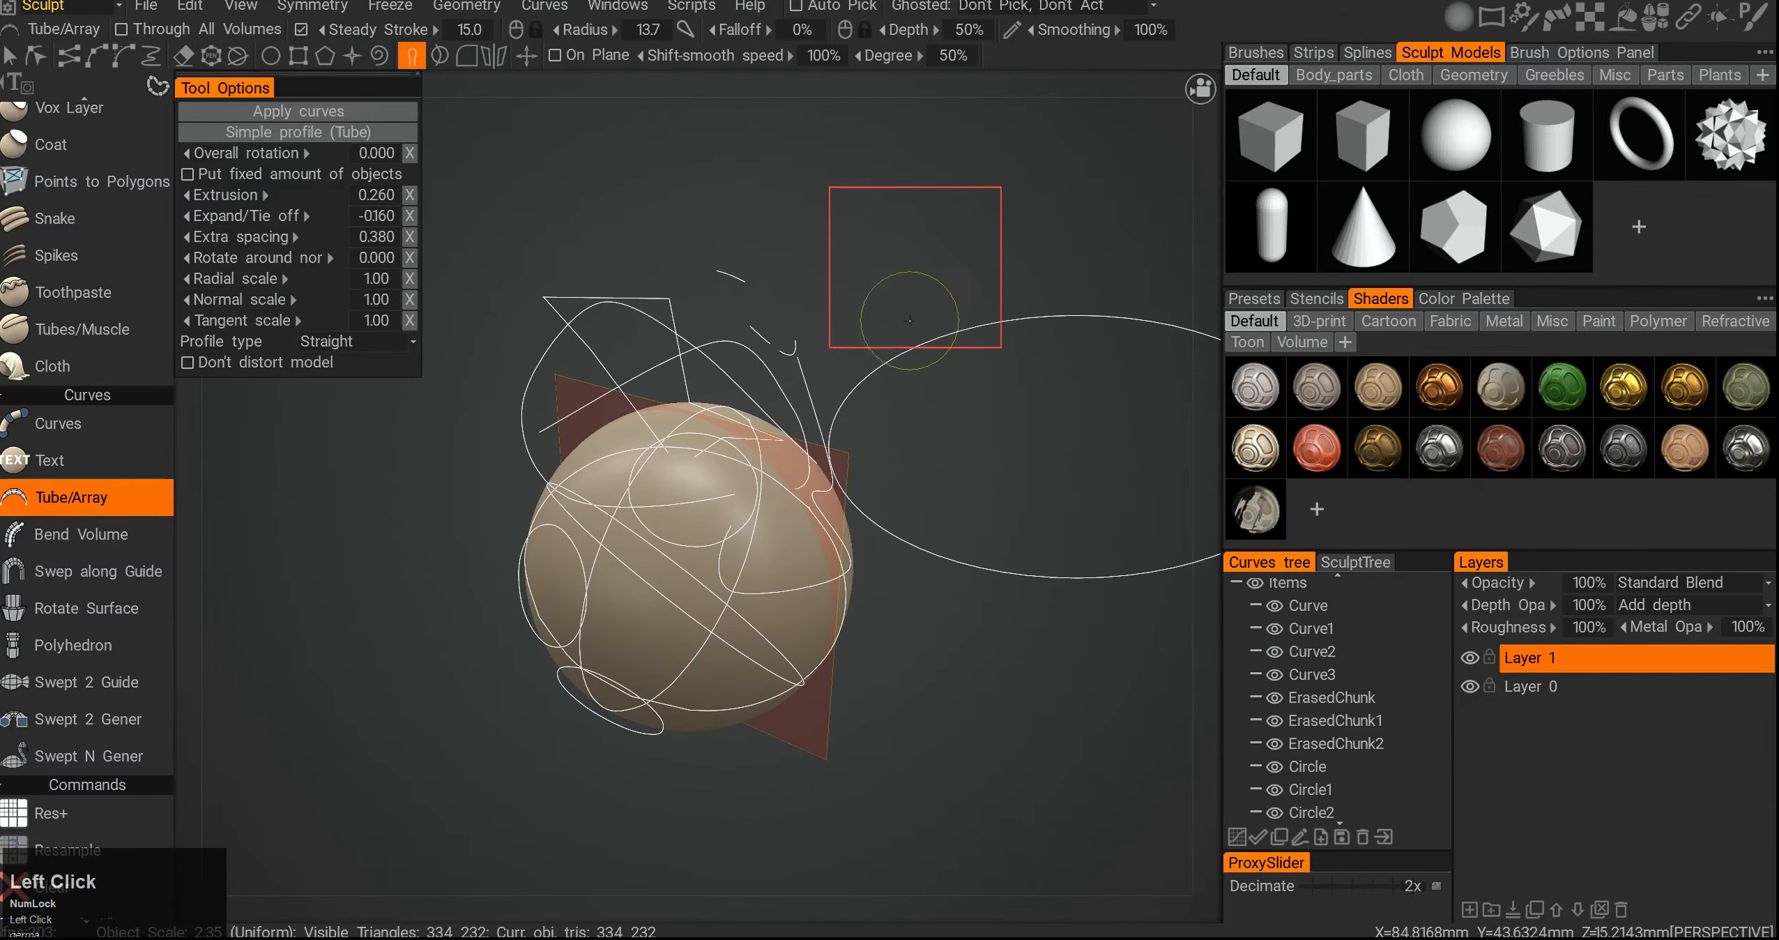
- Select the sharp-cornered polyline curve and reshape it with the curve editing brushes
{"action": "left_click", "coordinate": [1319, 656]}
{"action": "mouse_move", "coordinate": [600, 387]}
{"action": "left_mouse_down"}
{"action": "mouse_move", "coordinate": [558, 322]}
{"action": "mouse_move", "coordinate": [709, 275]}
{"action": "mouse_move", "coordinate": [605, 240]}
{"action": "left_mouse_up"}
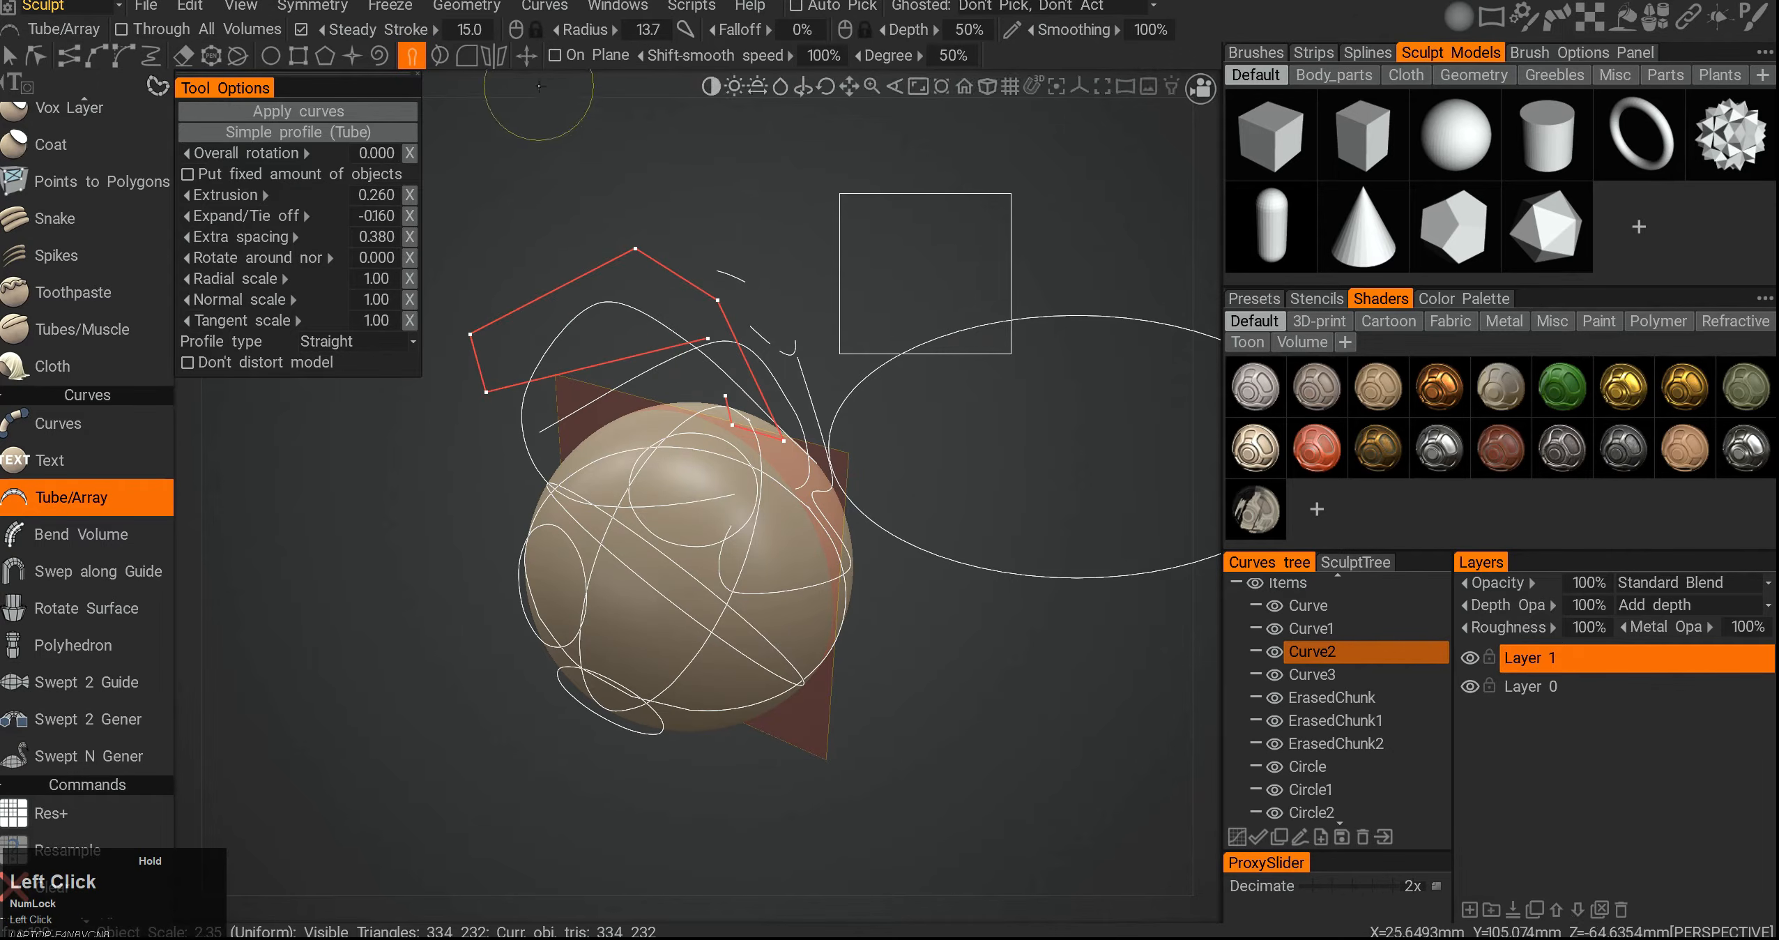
{"action": "left_click", "coordinate": [439, 55]}
{"action": "mouse_move", "coordinate": [722, 307]}
{"action": "left_mouse_down"}
{"action": "mouse_move", "coordinate": [762, 209]}
{"action": "mouse_move", "coordinate": [816, 249]}
{"action": "mouse_move", "coordinate": [522, 586]}
{"action": "left_mouse_up"}
{"action": "left_click_drag", "start_coordinate": [724, 429], "coordinate": [554, 632]}
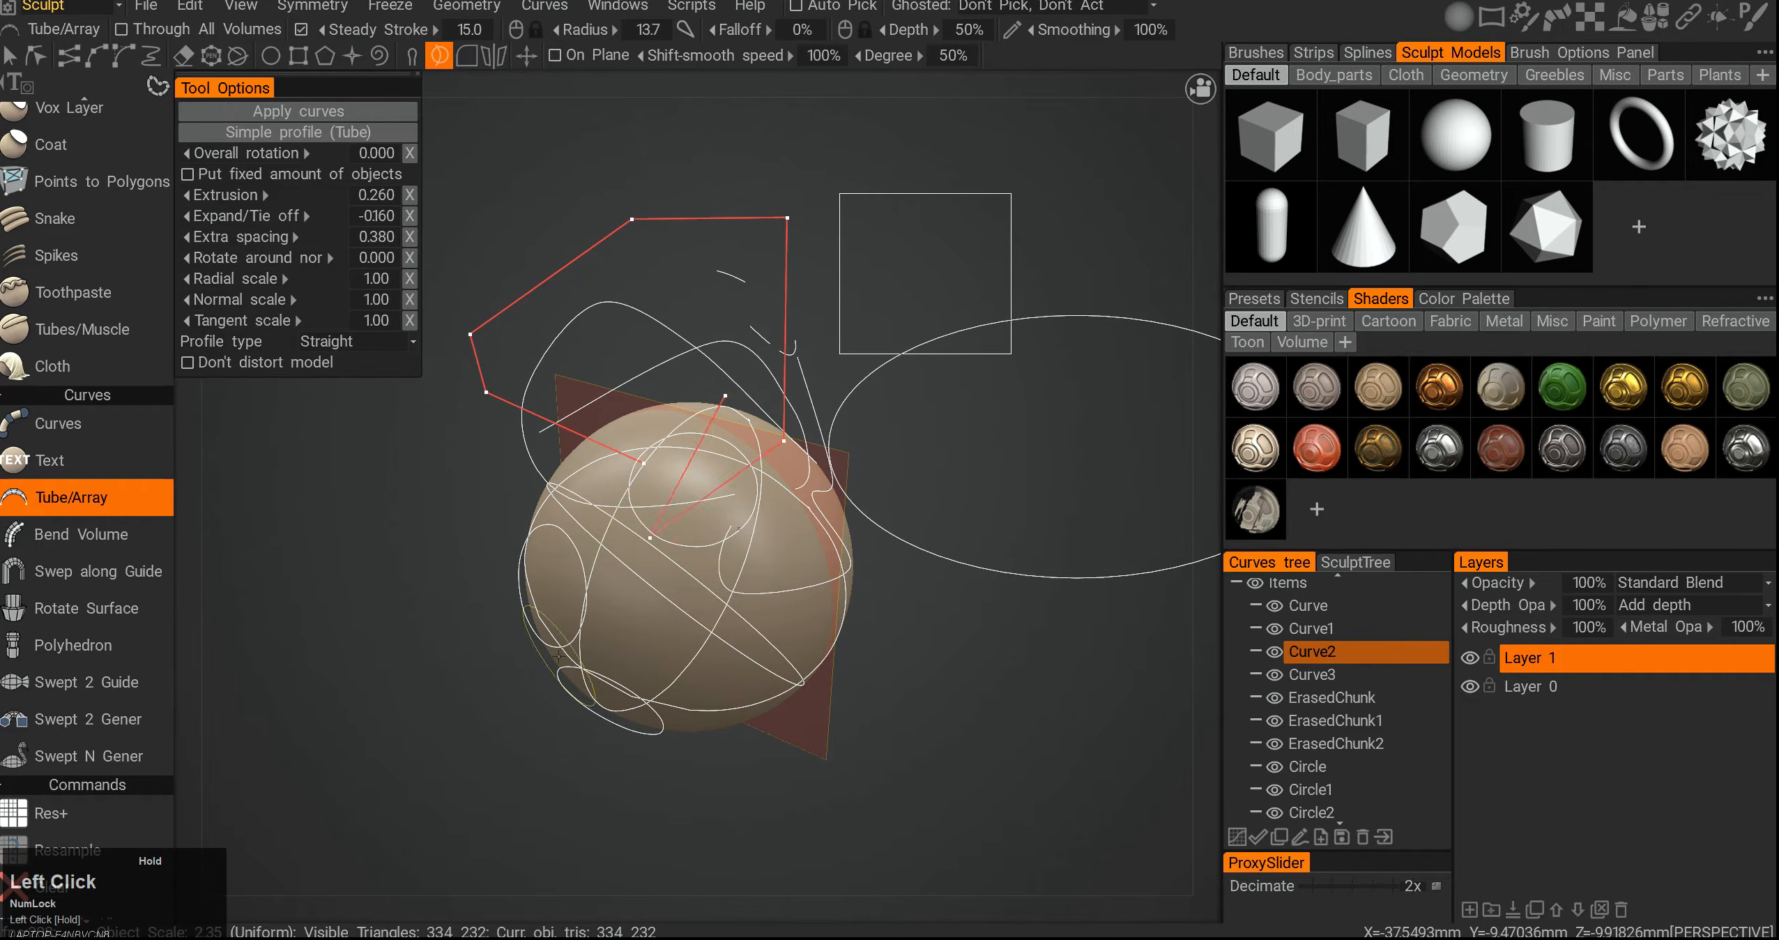
{"action": "scroll", "coordinate": [798, 455], "scroll_direction": "up", "scroll_amount": 10}
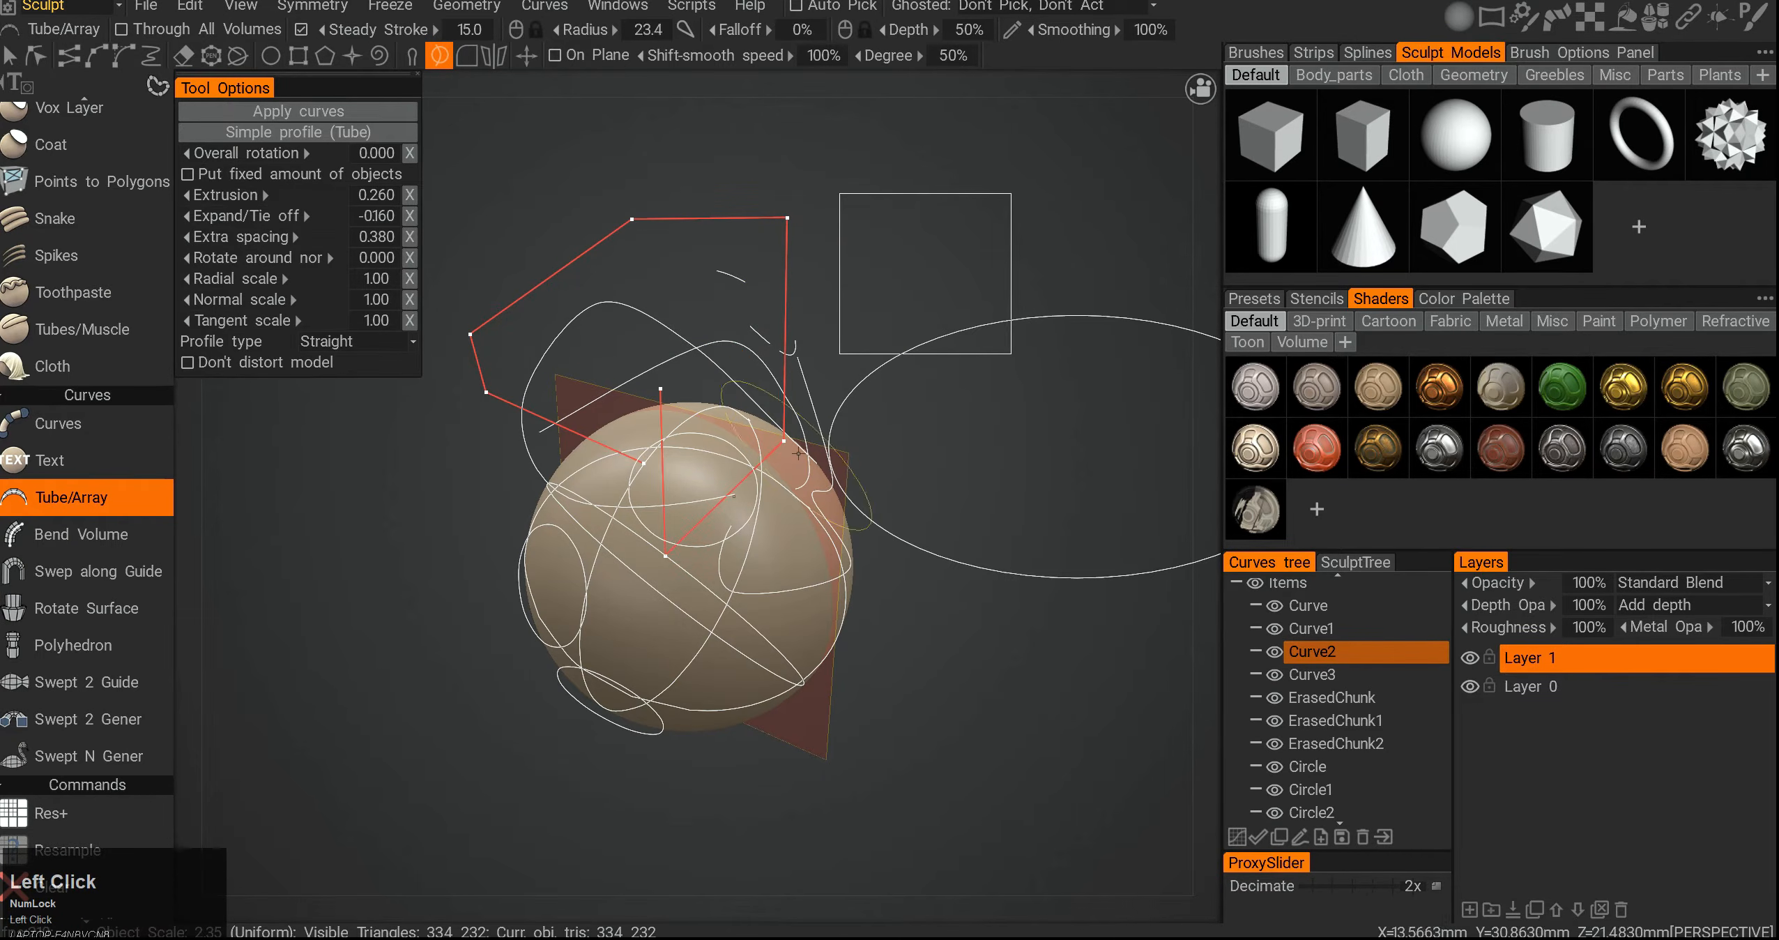
- Reshape the red polyline curve and remove its sharp corners with a 5.00 radius
{"action": "mouse_move", "coordinate": [793, 270]}
{"action": "left_mouse_down"}
{"action": "mouse_move", "coordinate": [865, 331]}
{"action": "mouse_move", "coordinate": [841, 242]}
{"action": "mouse_move", "coordinate": [534, 195]}
{"action": "left_mouse_up"}
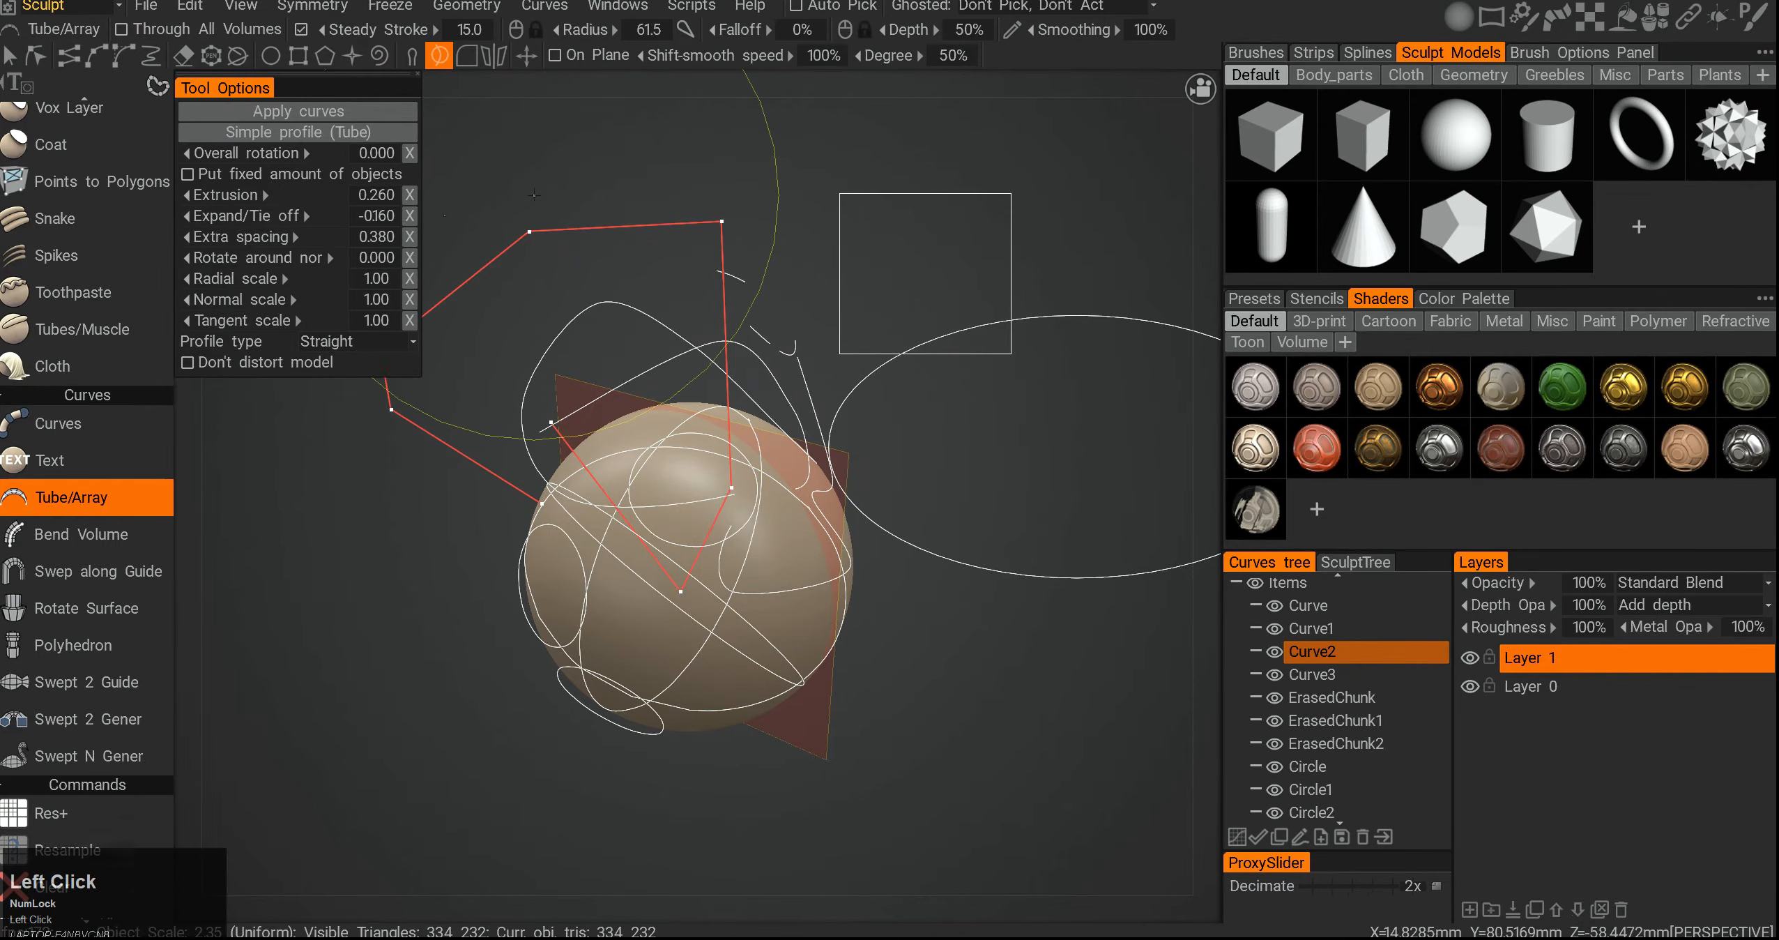
{"action": "left_click", "coordinate": [467, 56]}
{"action": "mouse_move", "coordinate": [679, 206]}
{"action": "left_mouse_down"}
{"action": "mouse_move", "coordinate": [771, 268]}
{"action": "mouse_move", "coordinate": [456, 302]}
{"action": "mouse_move", "coordinate": [604, 547]}
{"action": "mouse_move", "coordinate": [920, 257]}
{"action": "mouse_move", "coordinate": [751, 304]}
{"action": "mouse_move", "coordinate": [593, 231]}
{"action": "left_mouse_up"}
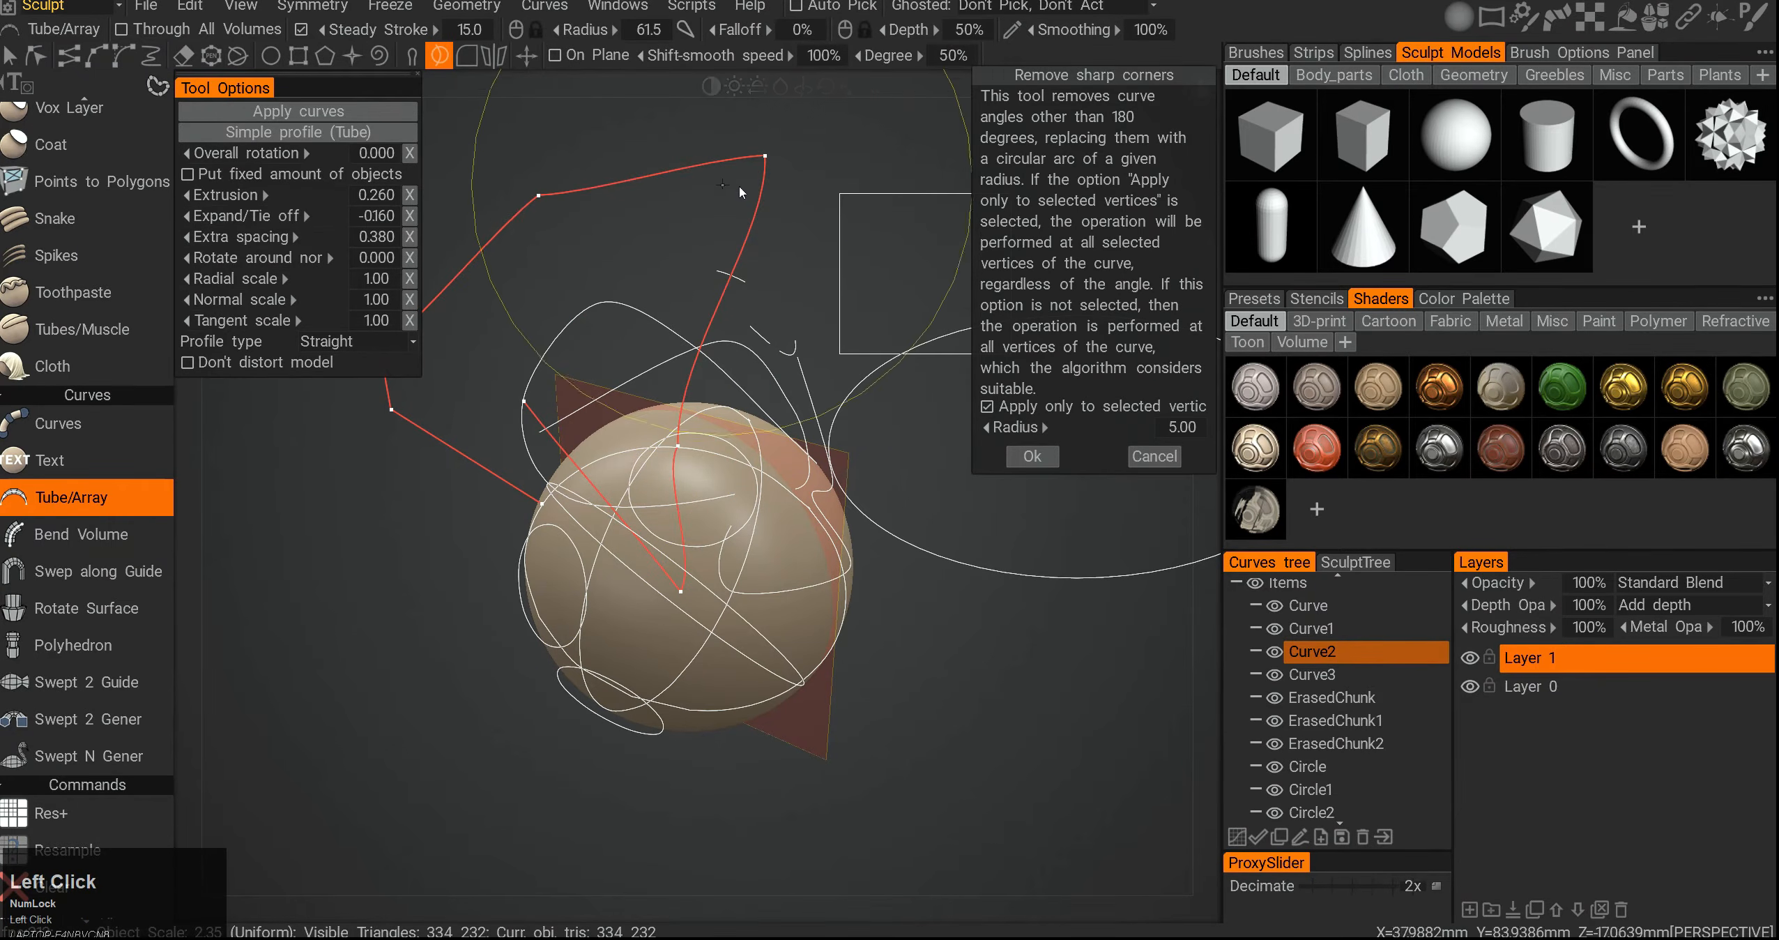
{"action": "left_click", "coordinate": [1033, 456]}
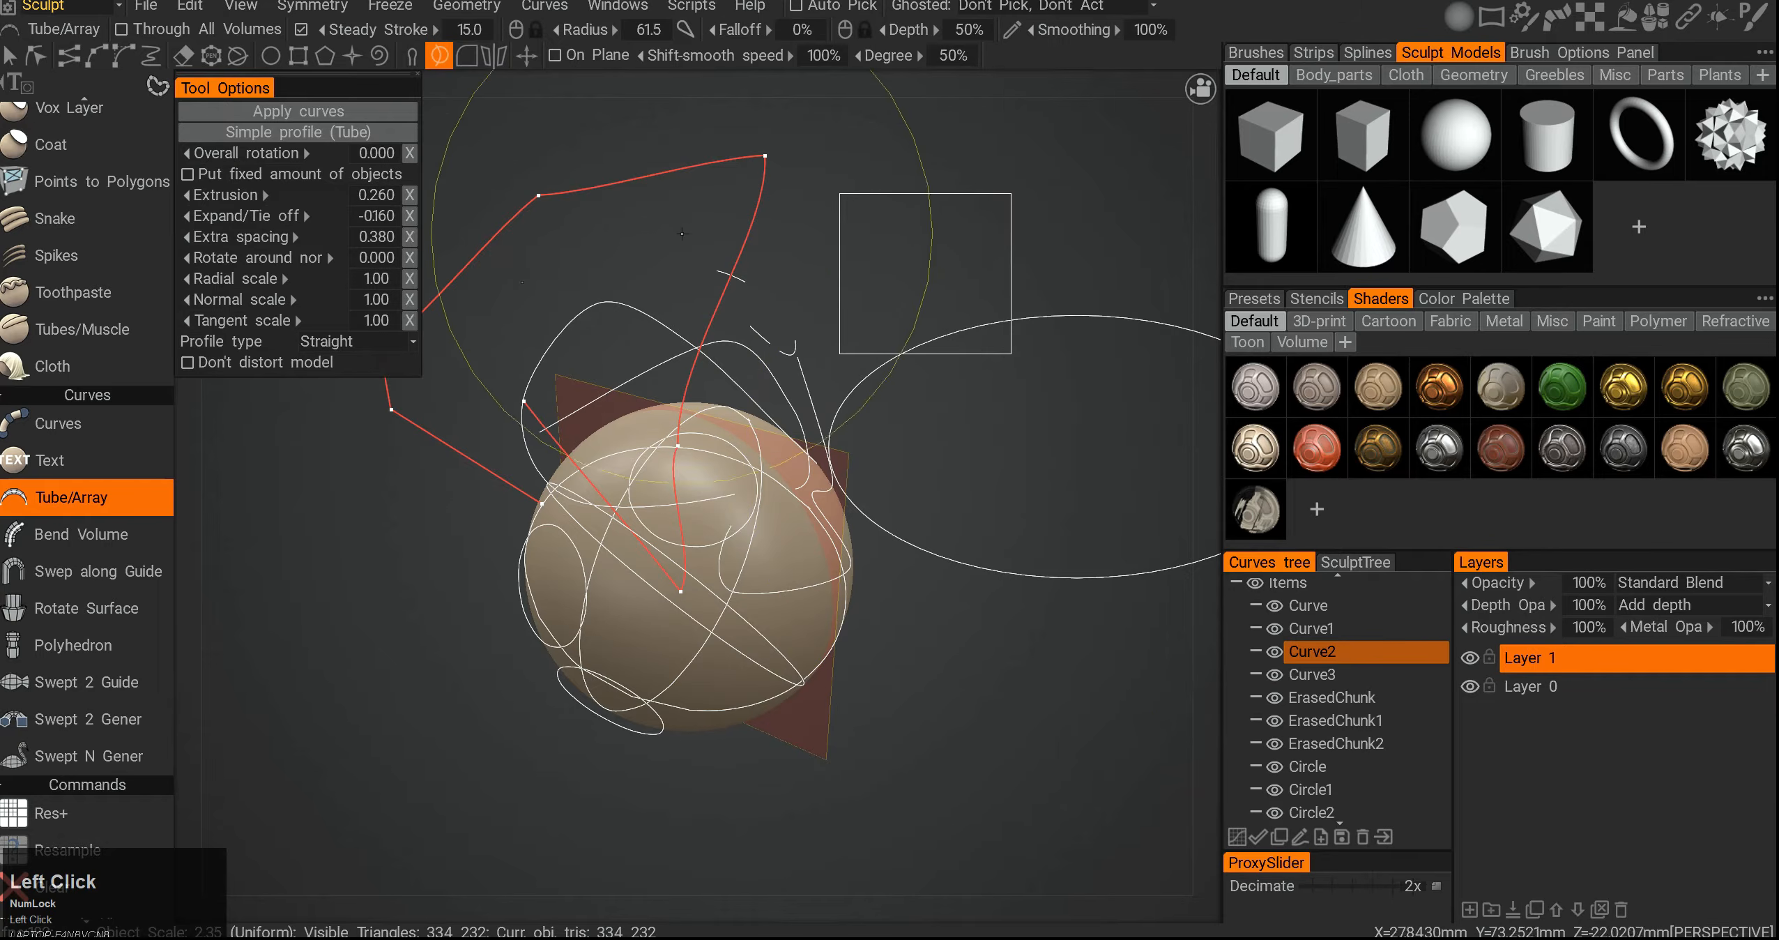
- Clear all the curves and start again with a plain sphere
{"action": "middle_click_drag", "start_coordinate": [653, 269], "coordinate": [800, 345], "text": "alt"}
{"action": "left_click", "coordinate": [506, 60]}
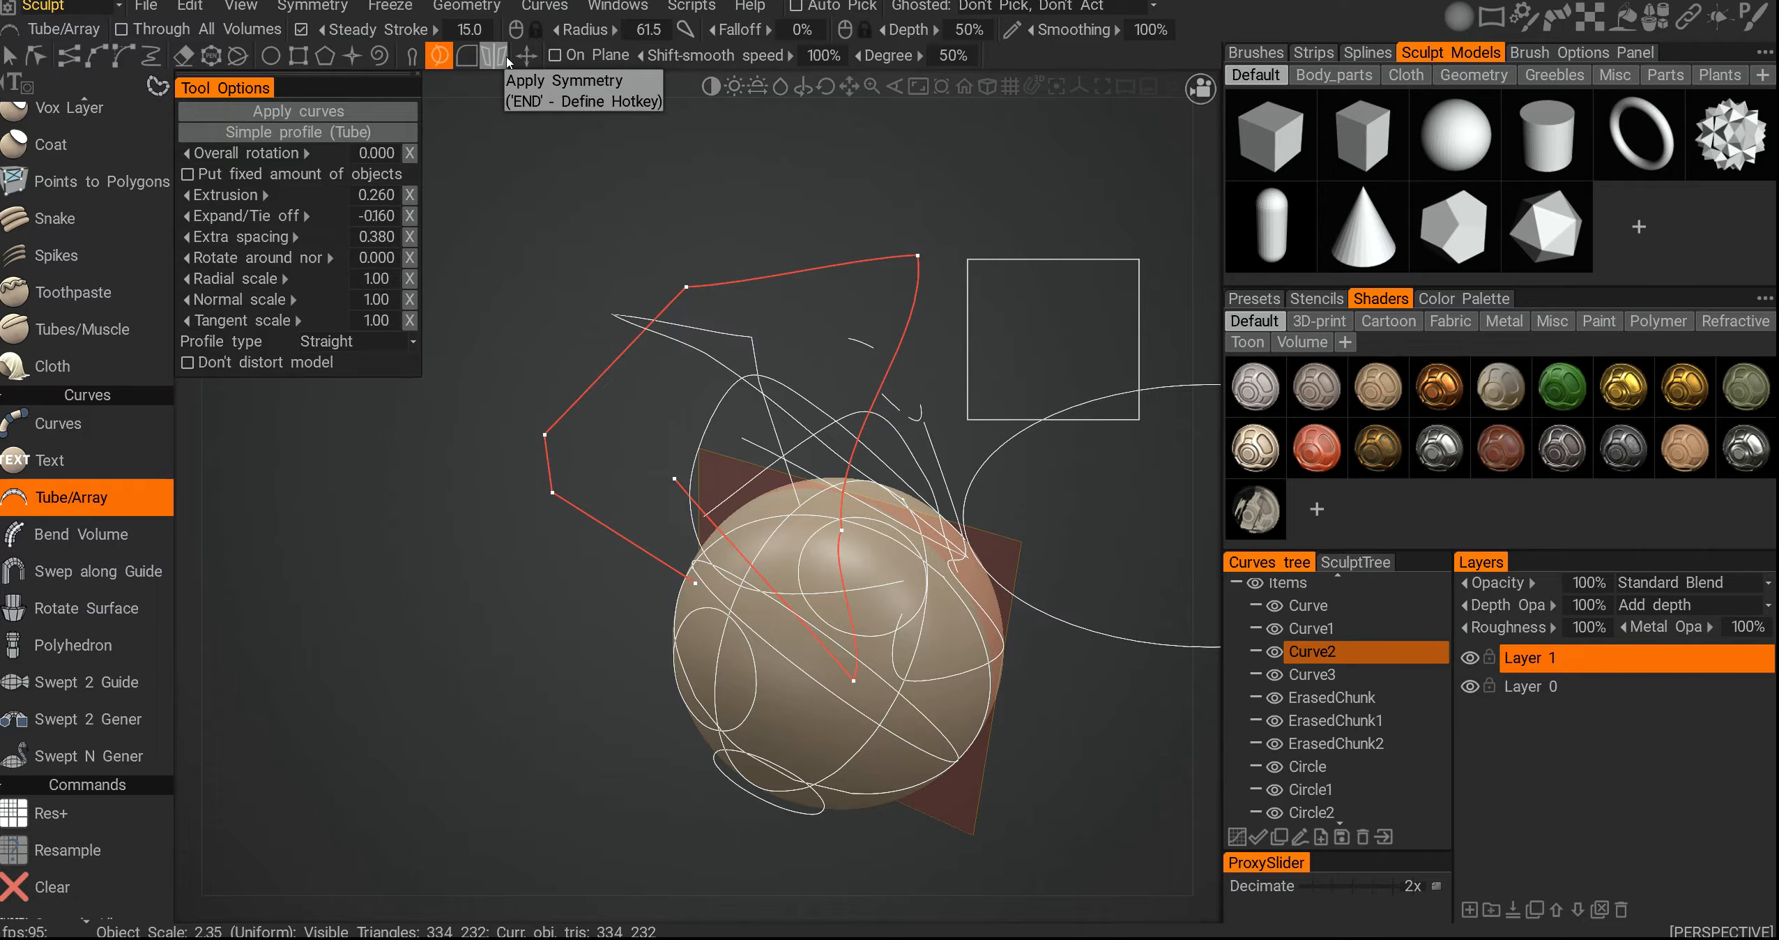
{"action": "key", "text": "s"}
{"action": "left_click", "coordinate": [366, 81]}
{"action": "left_click_drag", "start_coordinate": [748, 490], "coordinate": [589, 150], "text": "alt"}
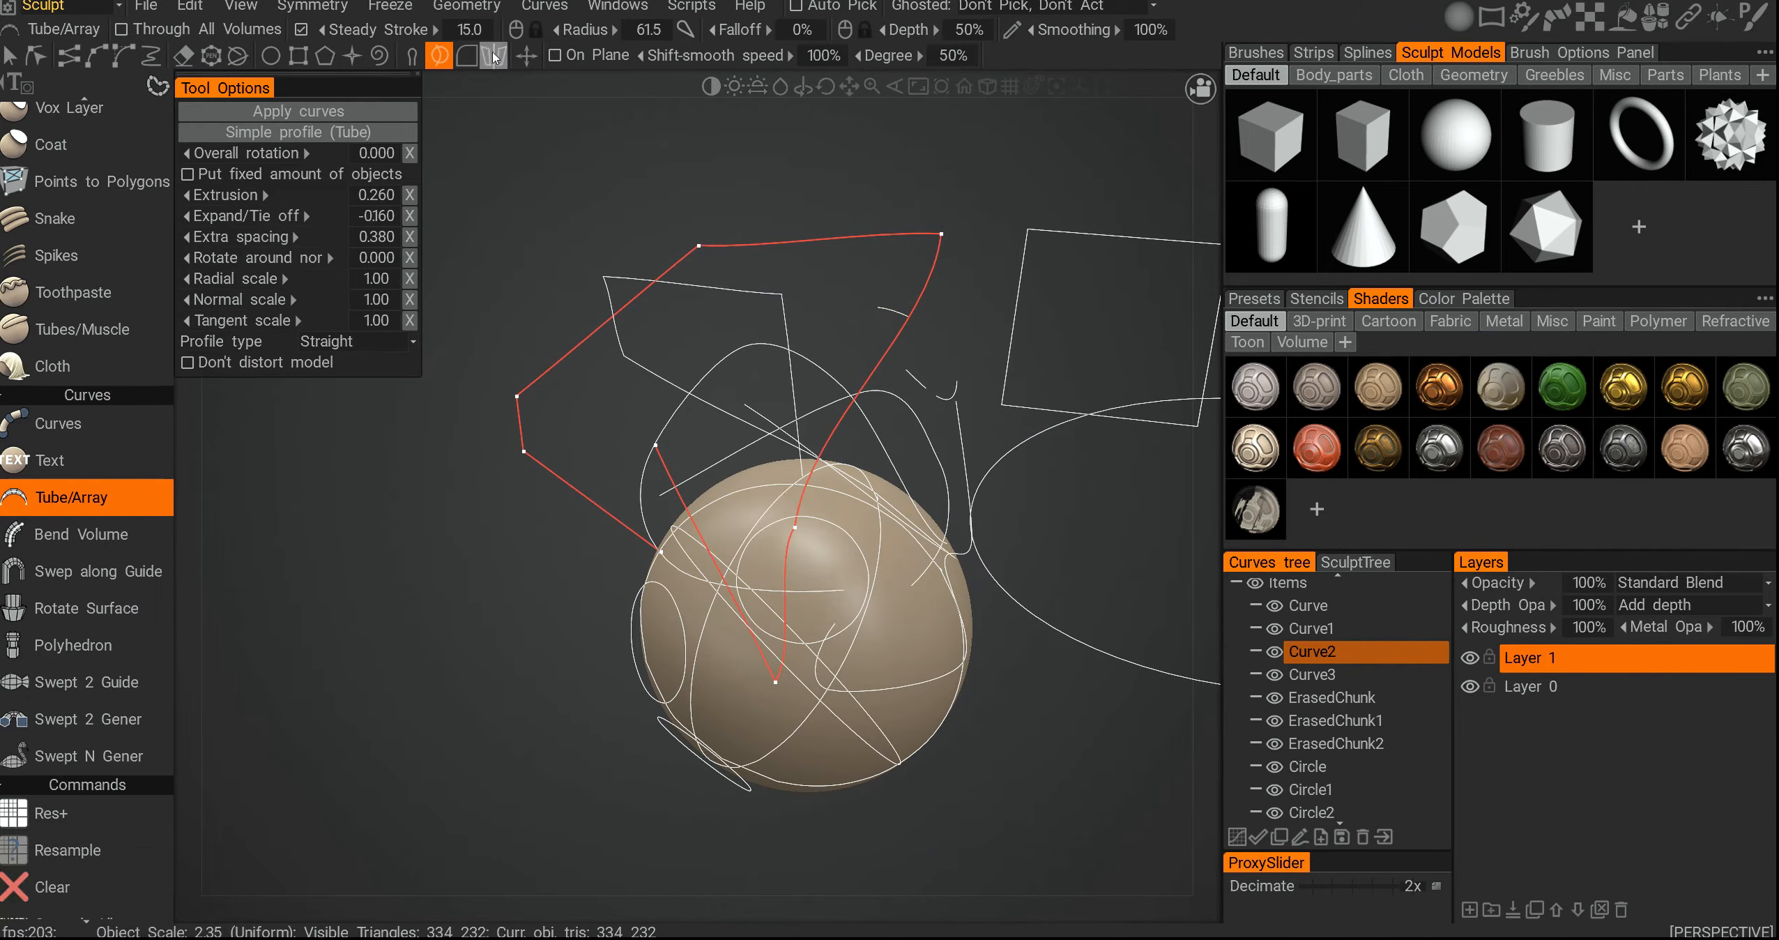
{"action": "middle_click_drag", "start_coordinate": [666, 334], "coordinate": [621, 264], "text": "alt"}
{"action": "key", "text": "ctrl+F12"}
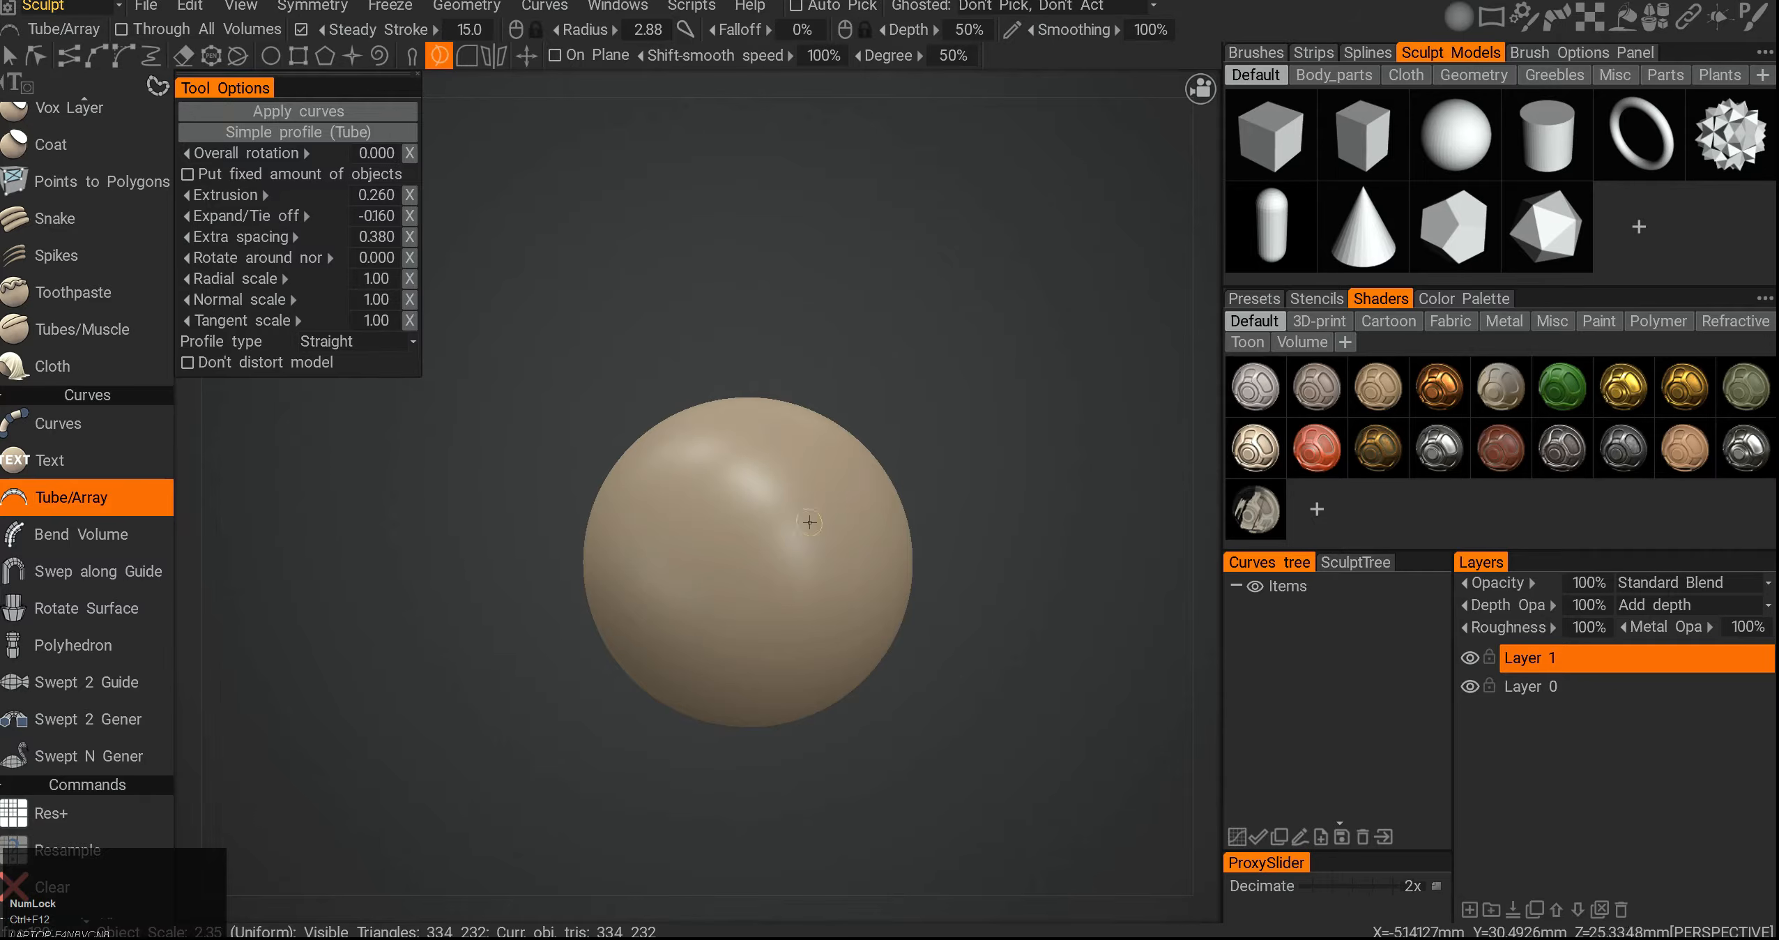
- Draw a spline curve above the sphere and undo its points
{"action": "left_click", "coordinate": [95, 55]}
{"action": "left_click", "coordinate": [693, 523]}
{"action": "left_click", "coordinate": [573, 407]}
{"action": "left_click", "coordinate": [624, 191]}
{"action": "left_click", "coordinate": [540, 170]}
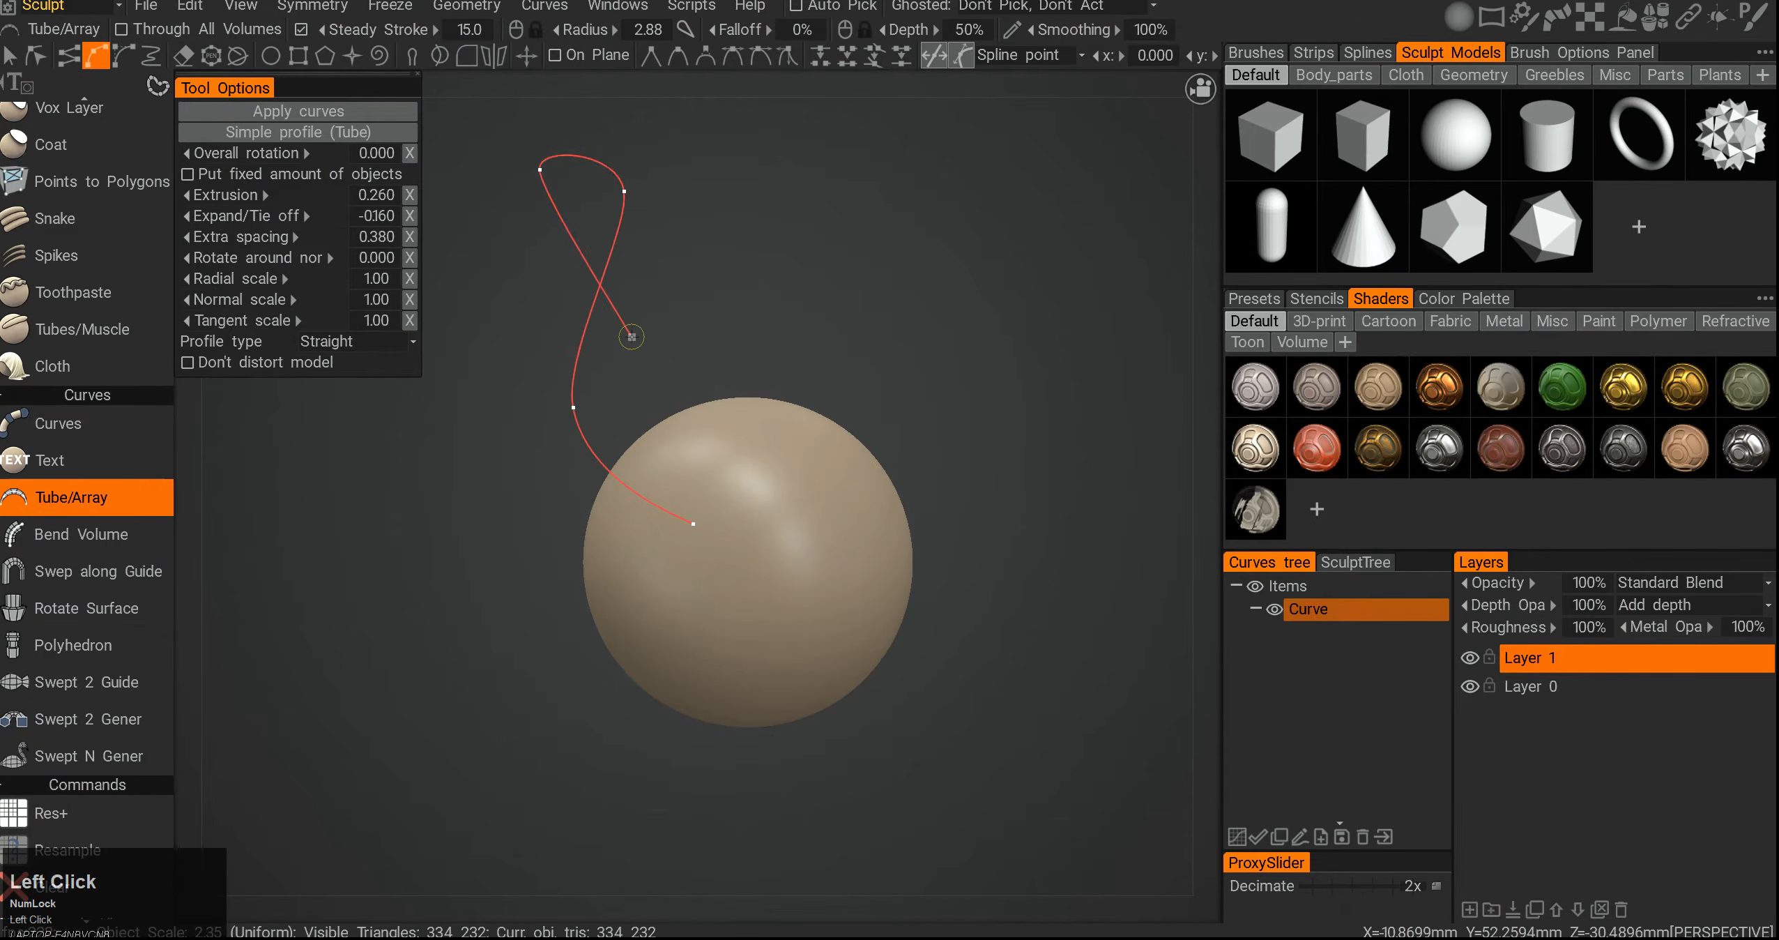
{"action": "key", "text": "ctrl+z"}
{"action": "key", "text": "ctrl+z"}
{"action": "key", "text": "ctrl+z"}
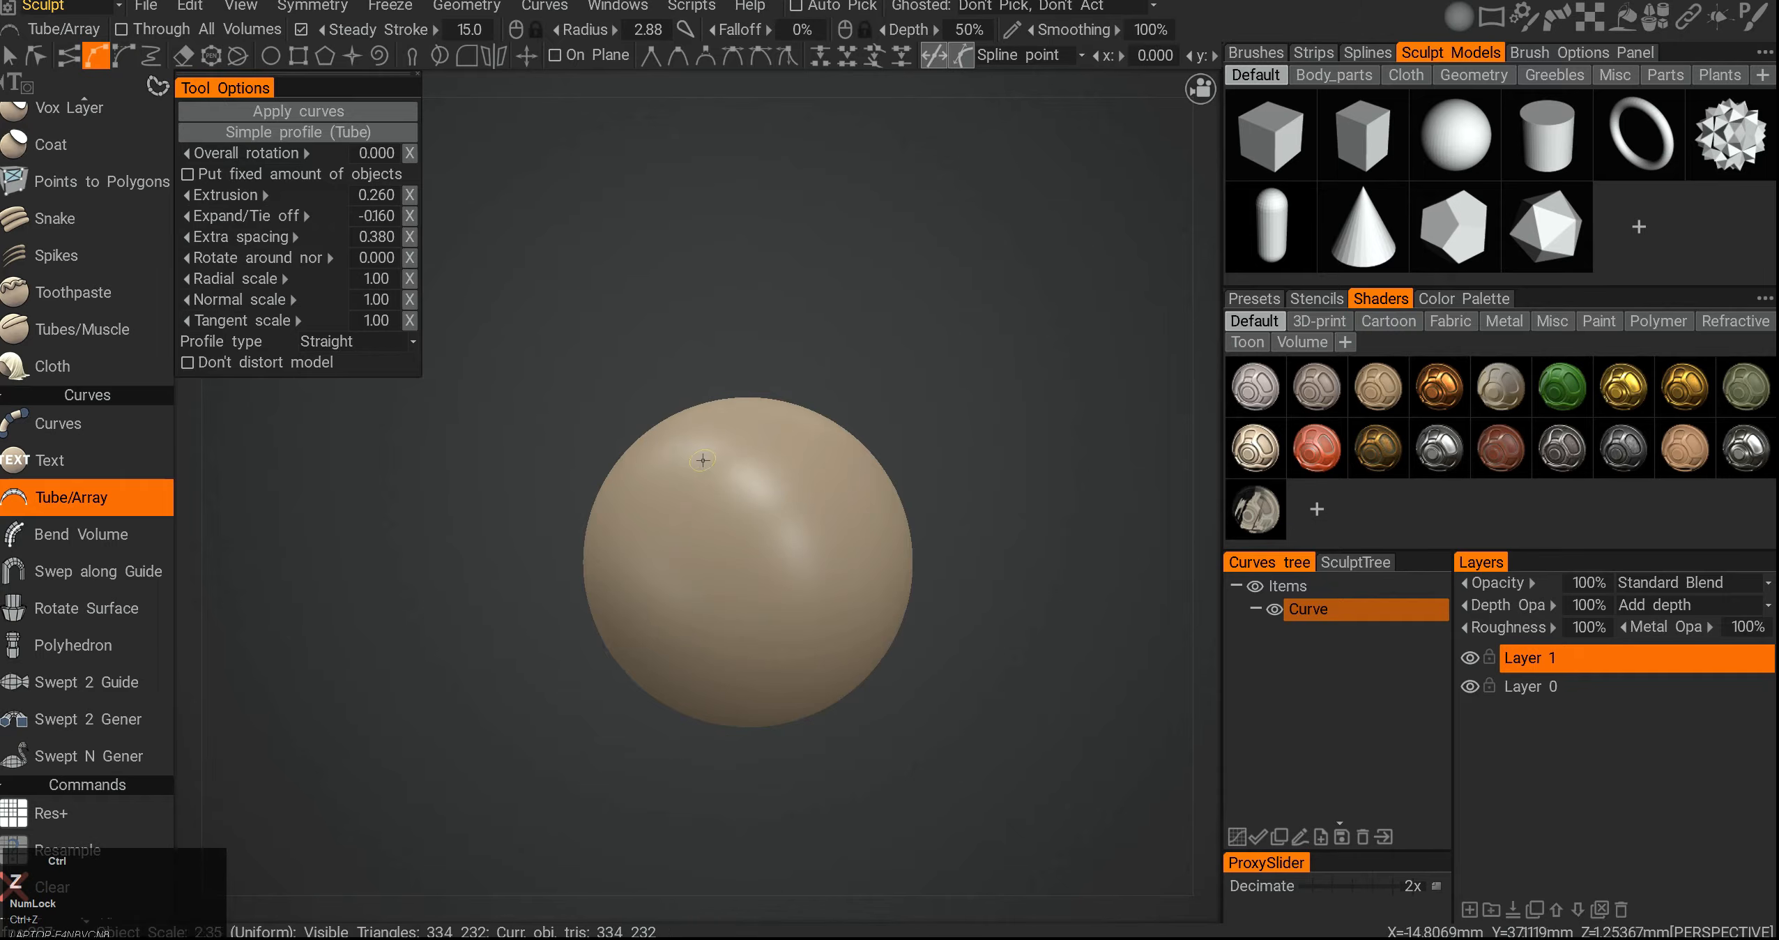
- Draw a five-point spline curve from the sphere's top out into space
{"action": "left_click_drag", "start_coordinate": [701, 462], "coordinate": [727, 329], "text": "alt"}
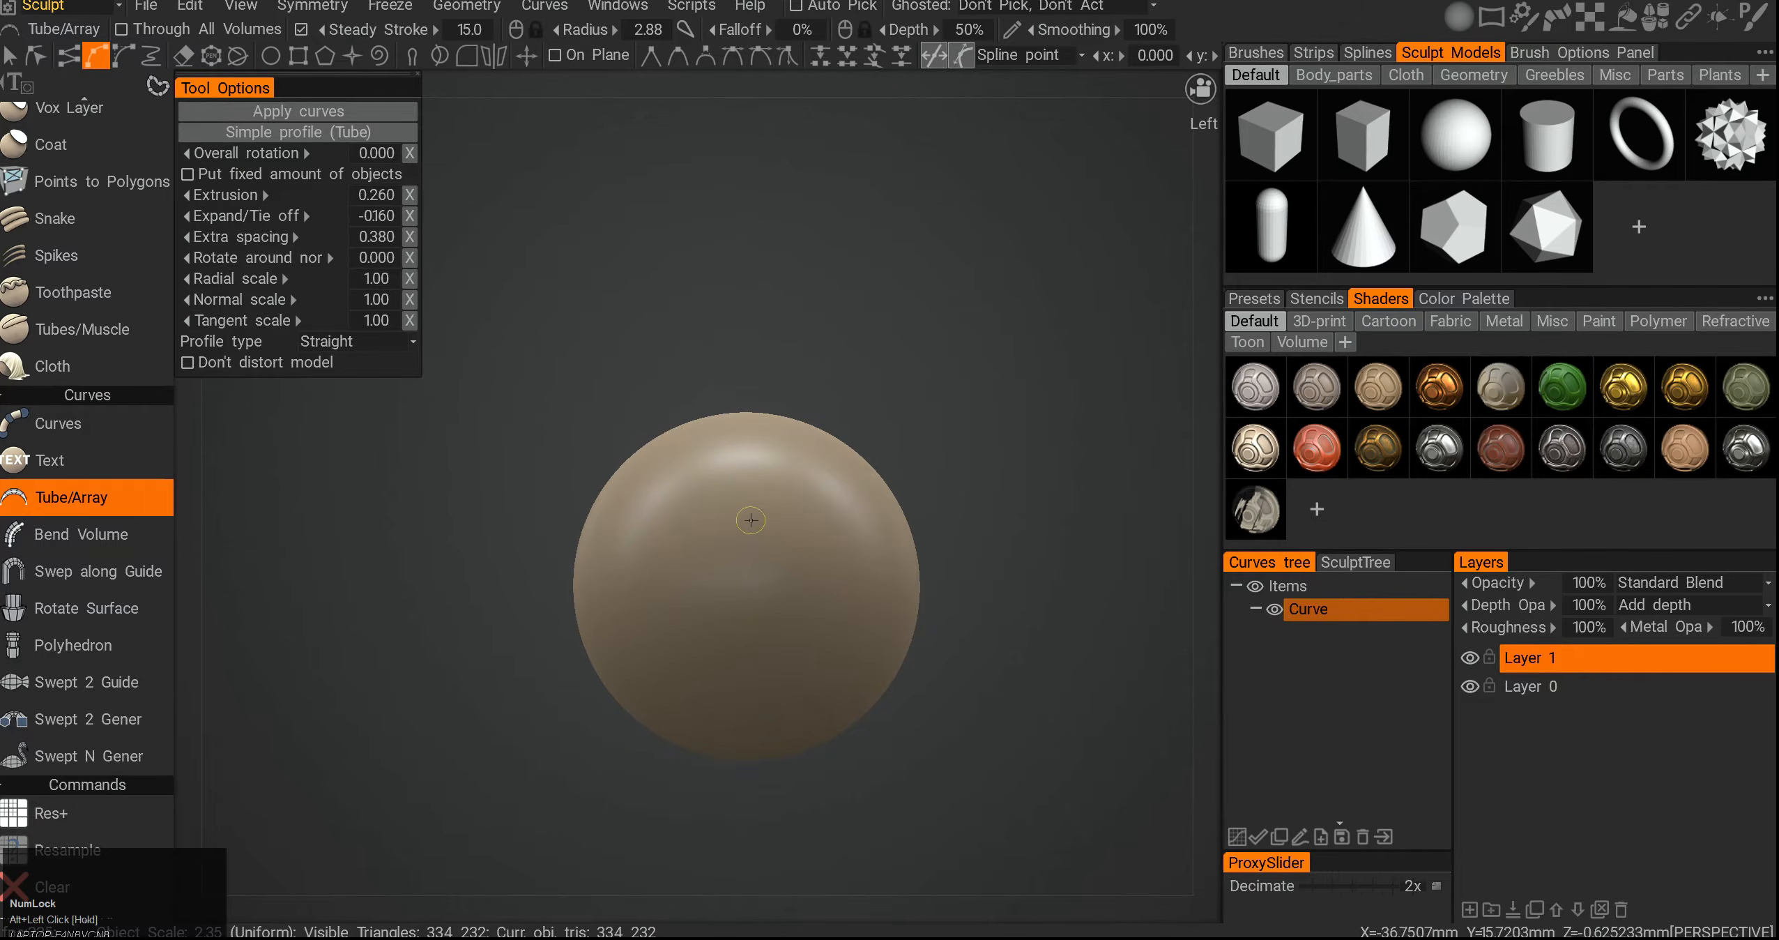
{"action": "key", "text": "KP_5"}
{"action": "key", "text": "KP_5"}
{"action": "left_click", "coordinate": [751, 518]}
{"action": "left_click", "coordinate": [901, 370]}
{"action": "left_click", "coordinate": [968, 303]}
{"action": "left_click", "coordinate": [640, 184]}
{"action": "left_click", "coordinate": [562, 145]}
- Pick the cube model and attach a tube or models array along the spline
{"action": "middle_click_drag", "start_coordinate": [813, 411], "coordinate": [787, 492], "text": "alt"}
{"action": "left_click_drag", "start_coordinate": [786, 493], "coordinate": [707, 695], "text": "alt"}
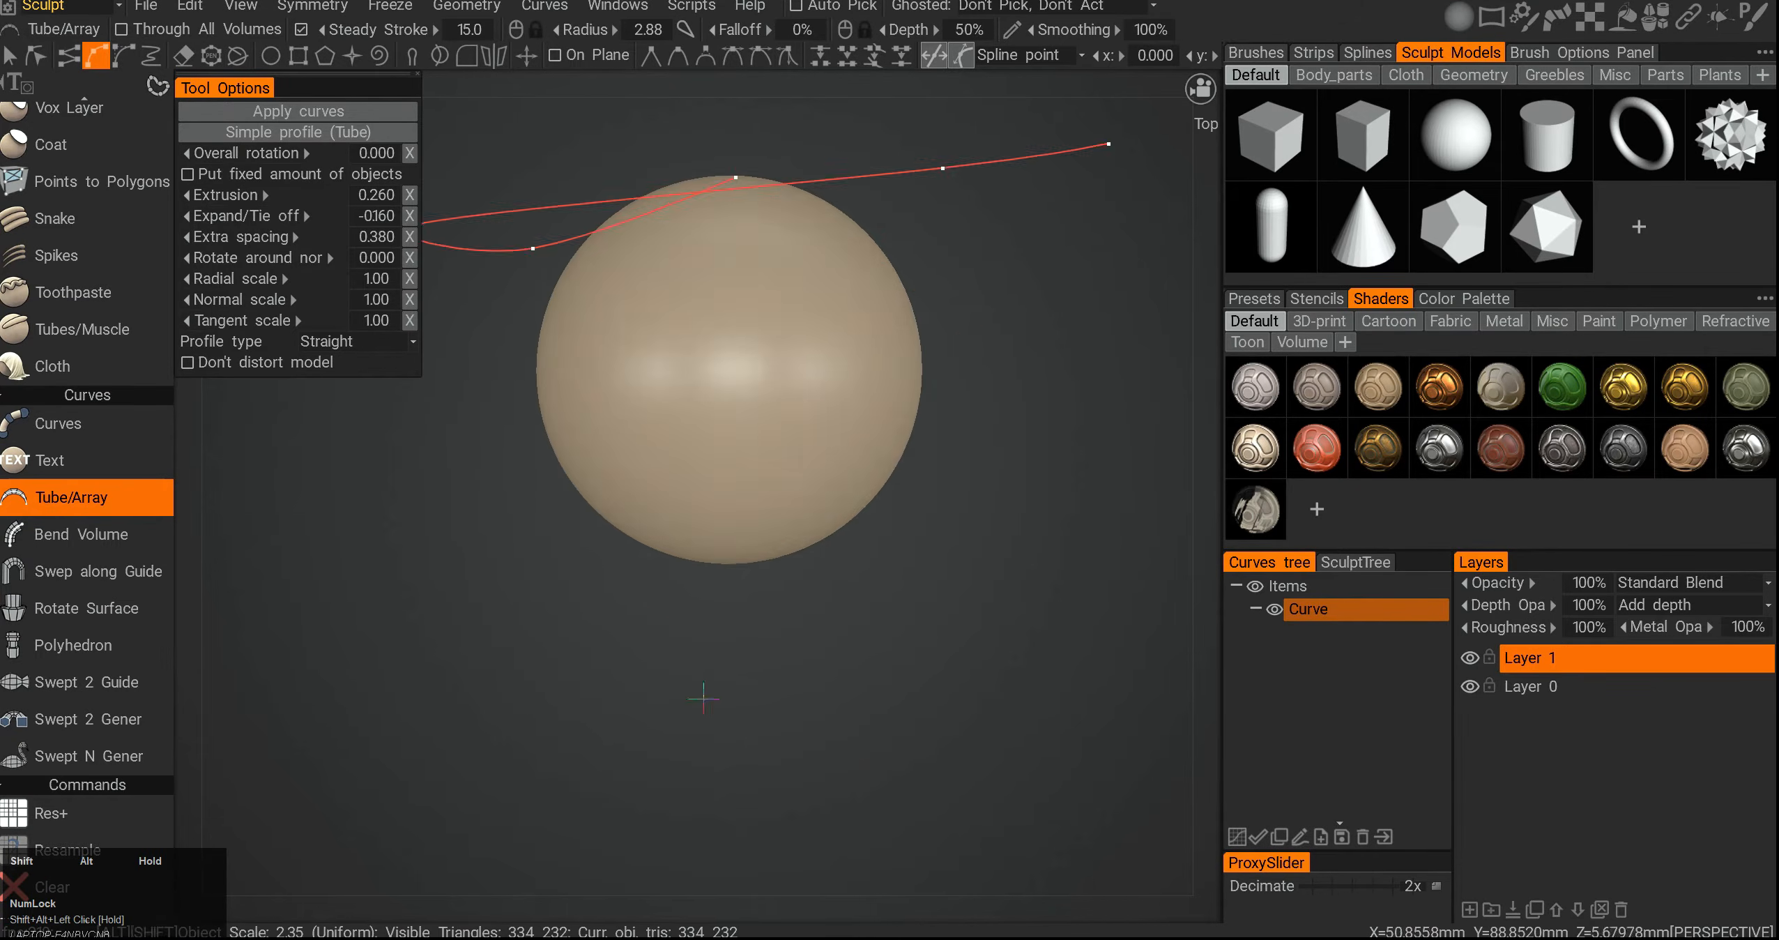
{"action": "right_click_drag", "start_coordinate": [707, 695], "coordinate": [659, 556], "text": "alt"}
{"action": "left_click_drag", "start_coordinate": [659, 557], "coordinate": [719, 532], "text": "alt"}
{"action": "middle_click_drag", "start_coordinate": [720, 531], "coordinate": [728, 506], "text": "alt"}
{"action": "left_click_drag", "start_coordinate": [728, 506], "coordinate": [711, 571], "text": "alt"}
{"action": "middle_click_drag", "start_coordinate": [712, 570], "coordinate": [589, 505], "text": "alt"}
{"action": "left_click_drag", "start_coordinate": [589, 505], "coordinate": [675, 599], "text": "alt"}
{"action": "middle_click_drag", "start_coordinate": [674, 599], "coordinate": [589, 654], "text": "alt"}
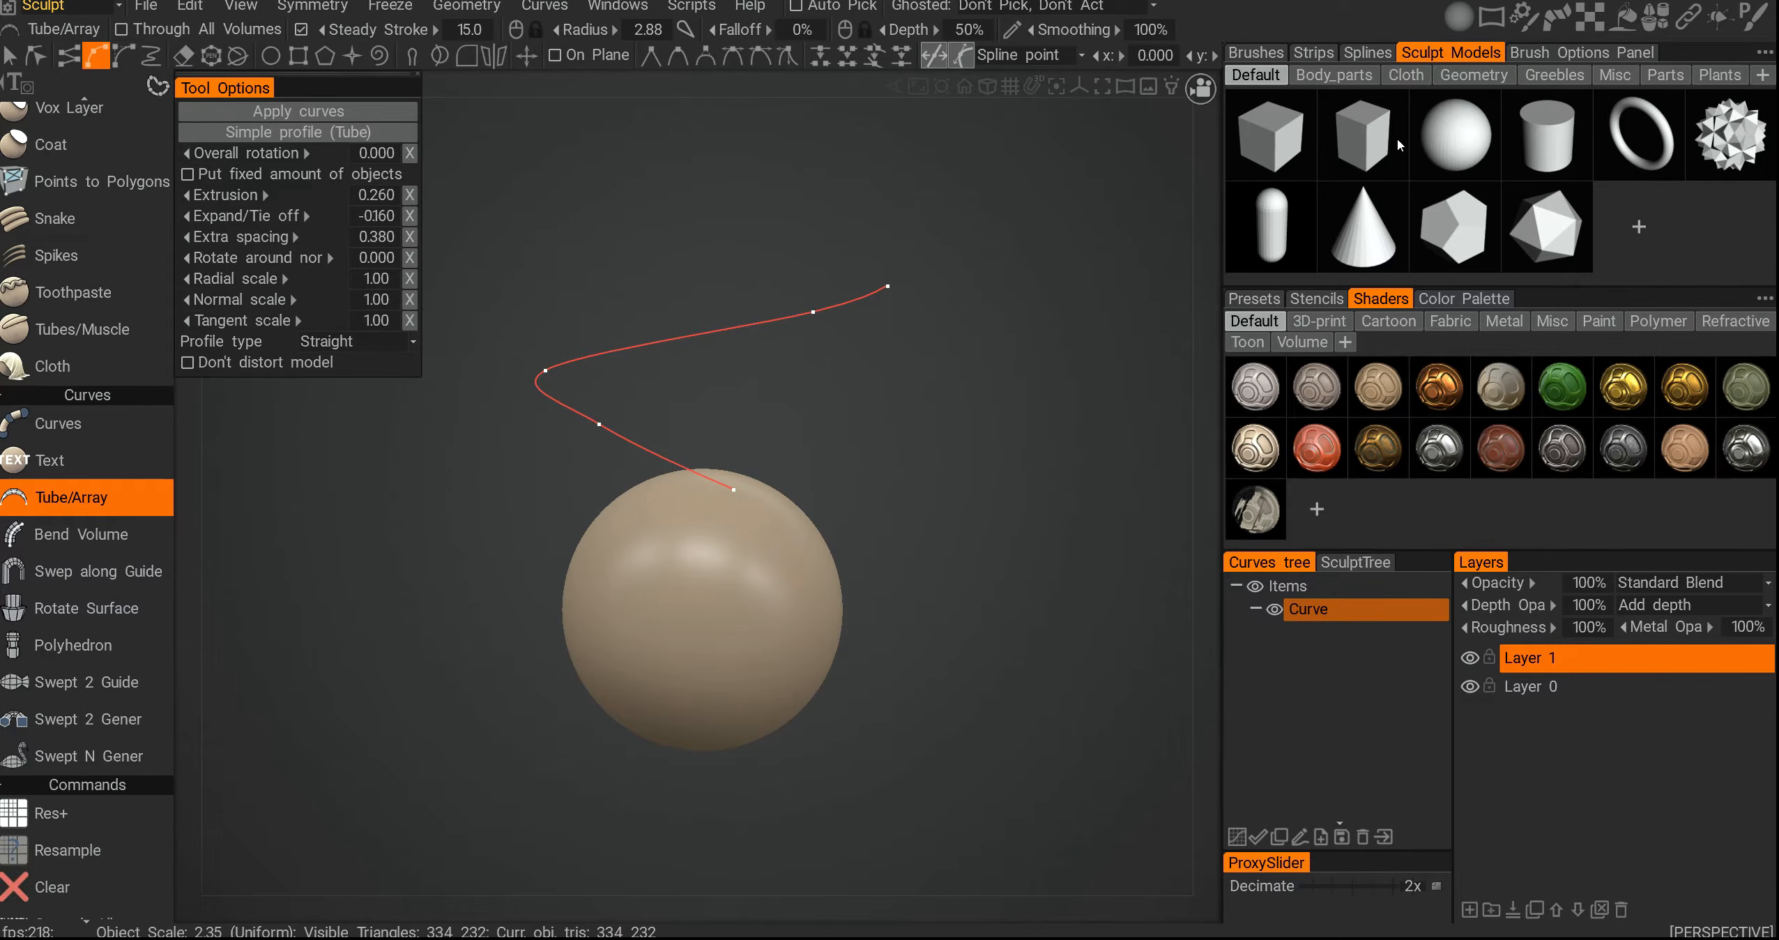
{"action": "left_click", "coordinate": [1373, 142]}
{"action": "left_click_drag", "start_coordinate": [1184, 338], "coordinate": [1151, 324], "text": "alt"}
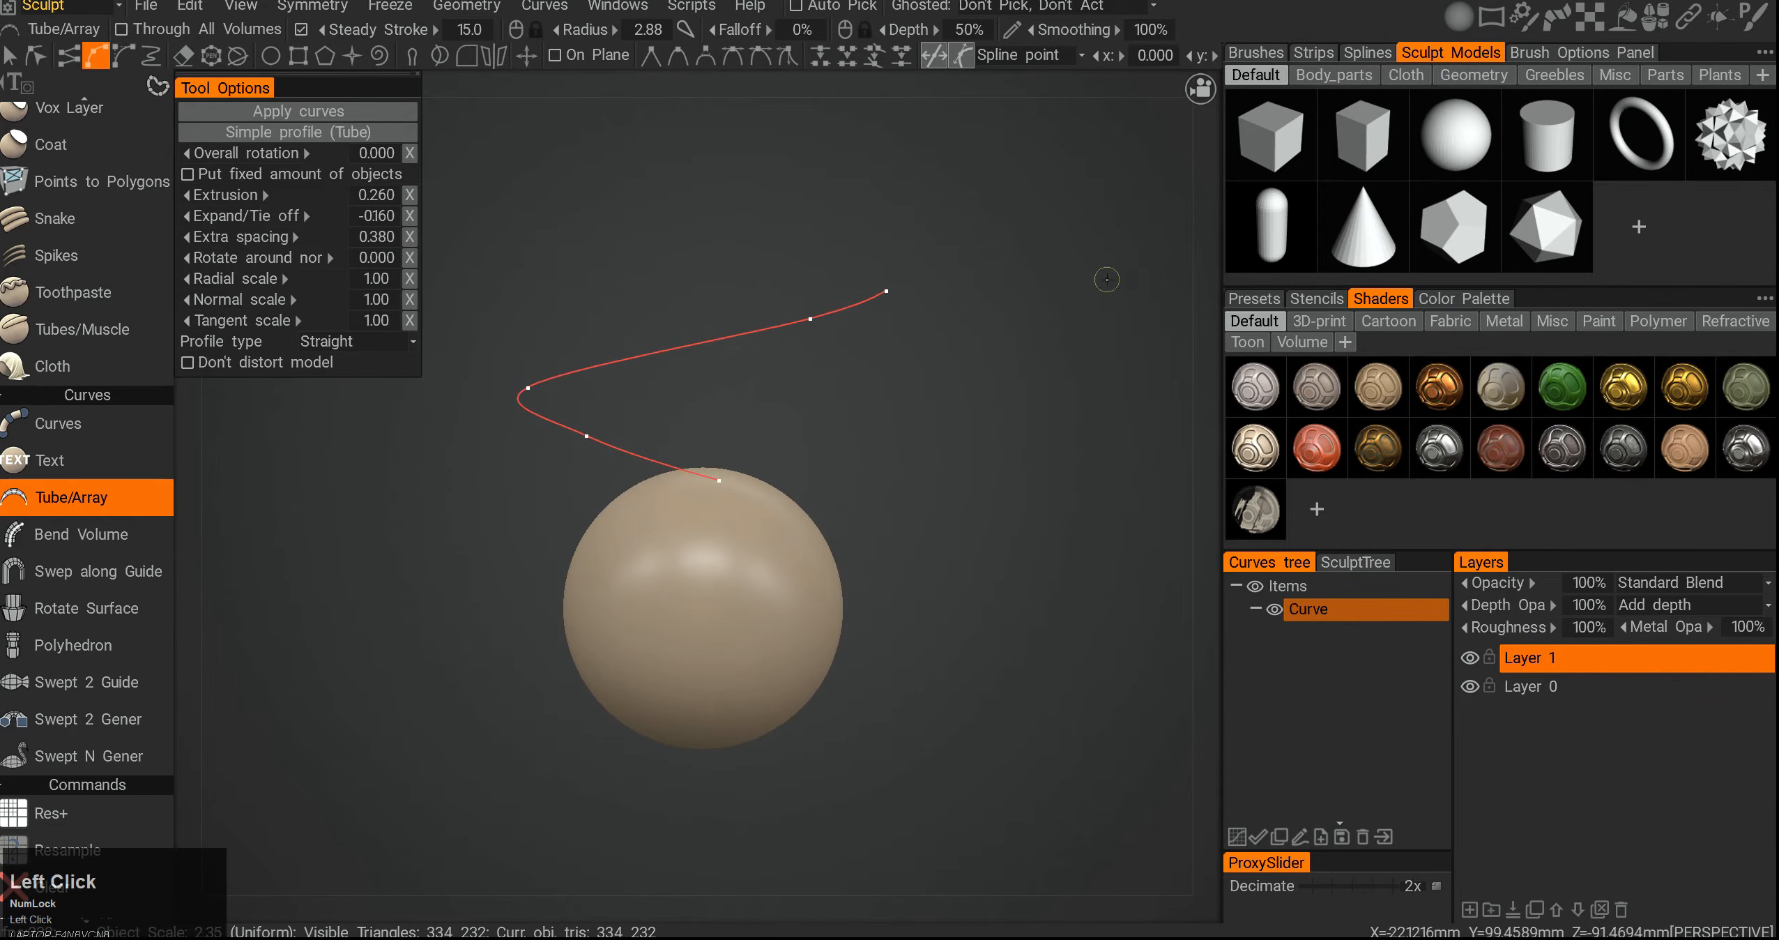
{"action": "right_click", "coordinate": [813, 317]}
{"action": "right_click_drag", "start_coordinate": [778, 338], "coordinate": [690, 398]}
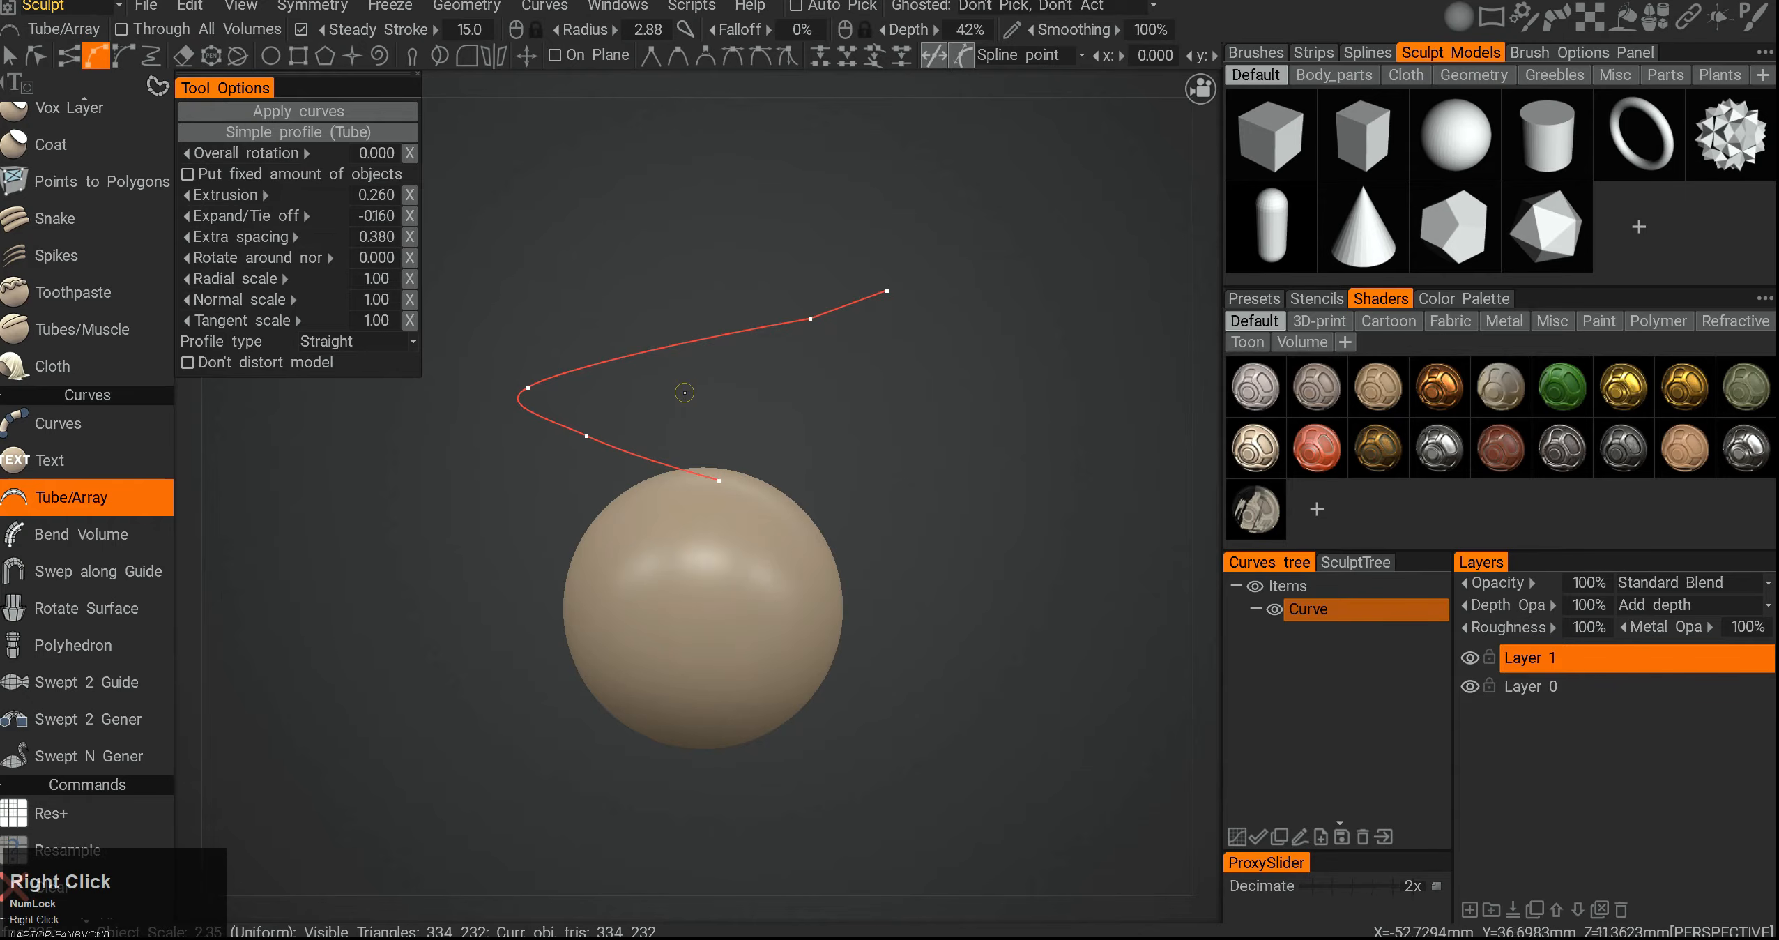
{"action": "right_click", "coordinate": [631, 356]}
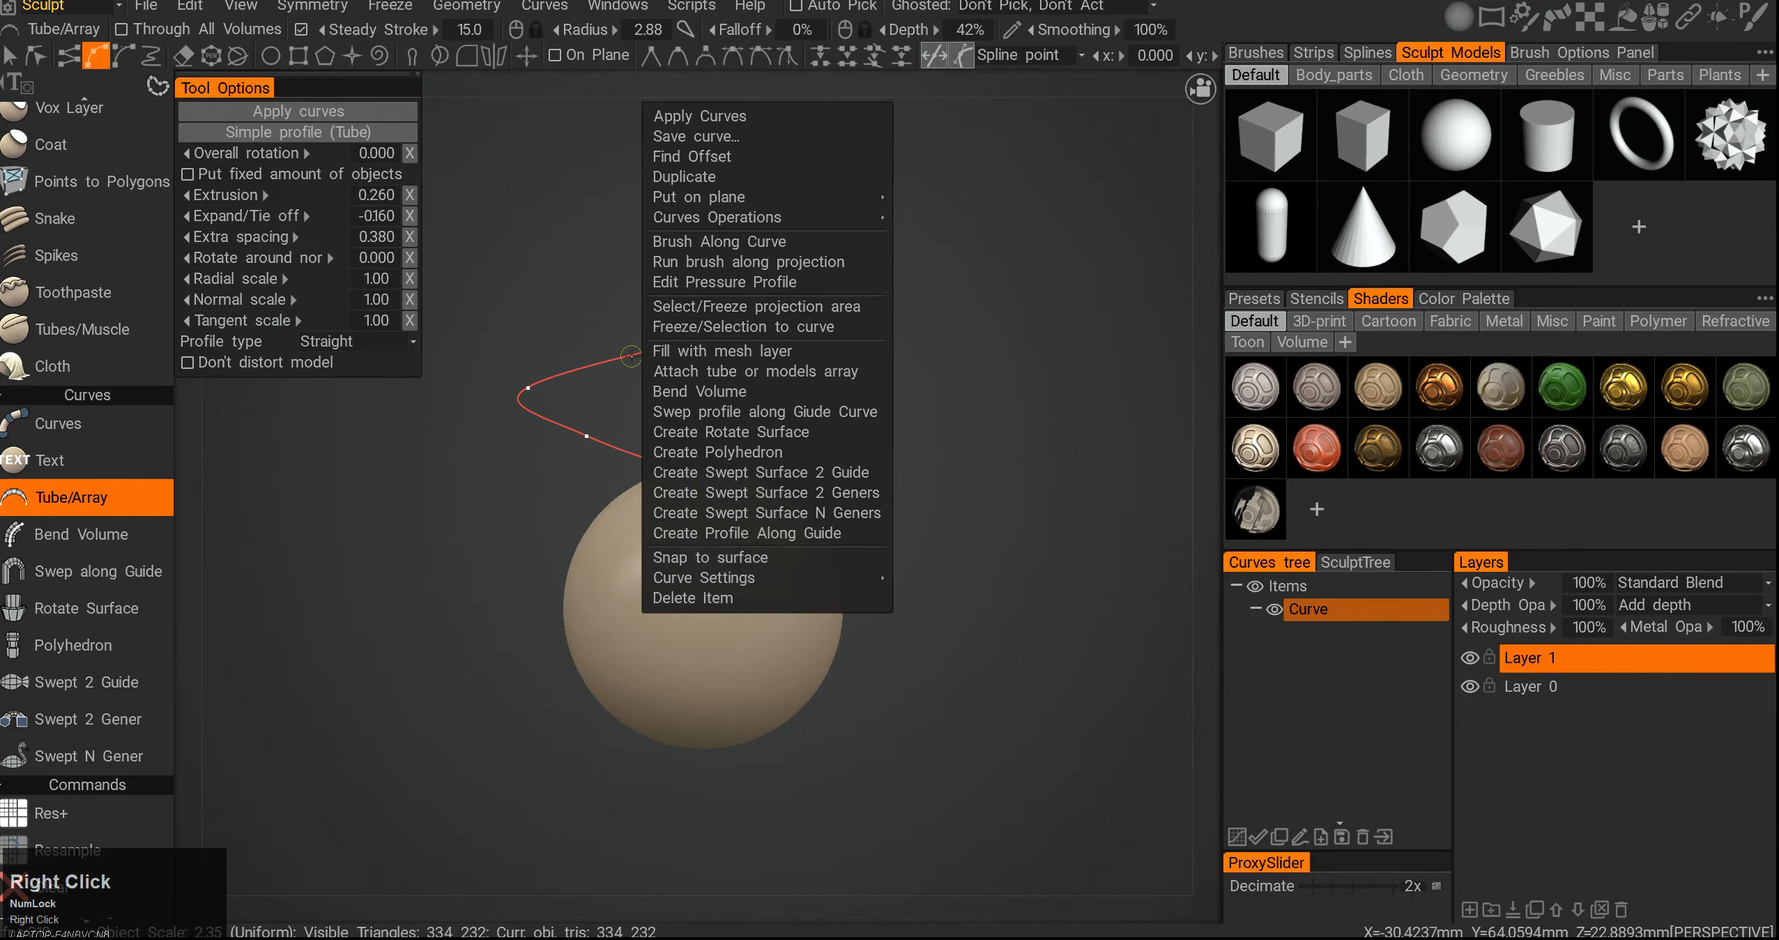
{"action": "left_click", "coordinate": [723, 378]}
- Try different sculpt models for the array along the spline, ending with the cube
{"action": "left_click_drag", "start_coordinate": [961, 336], "coordinate": [985, 418], "text": "alt"}
{"action": "right_click_drag", "start_coordinate": [984, 418], "coordinate": [936, 369], "text": "alt"}
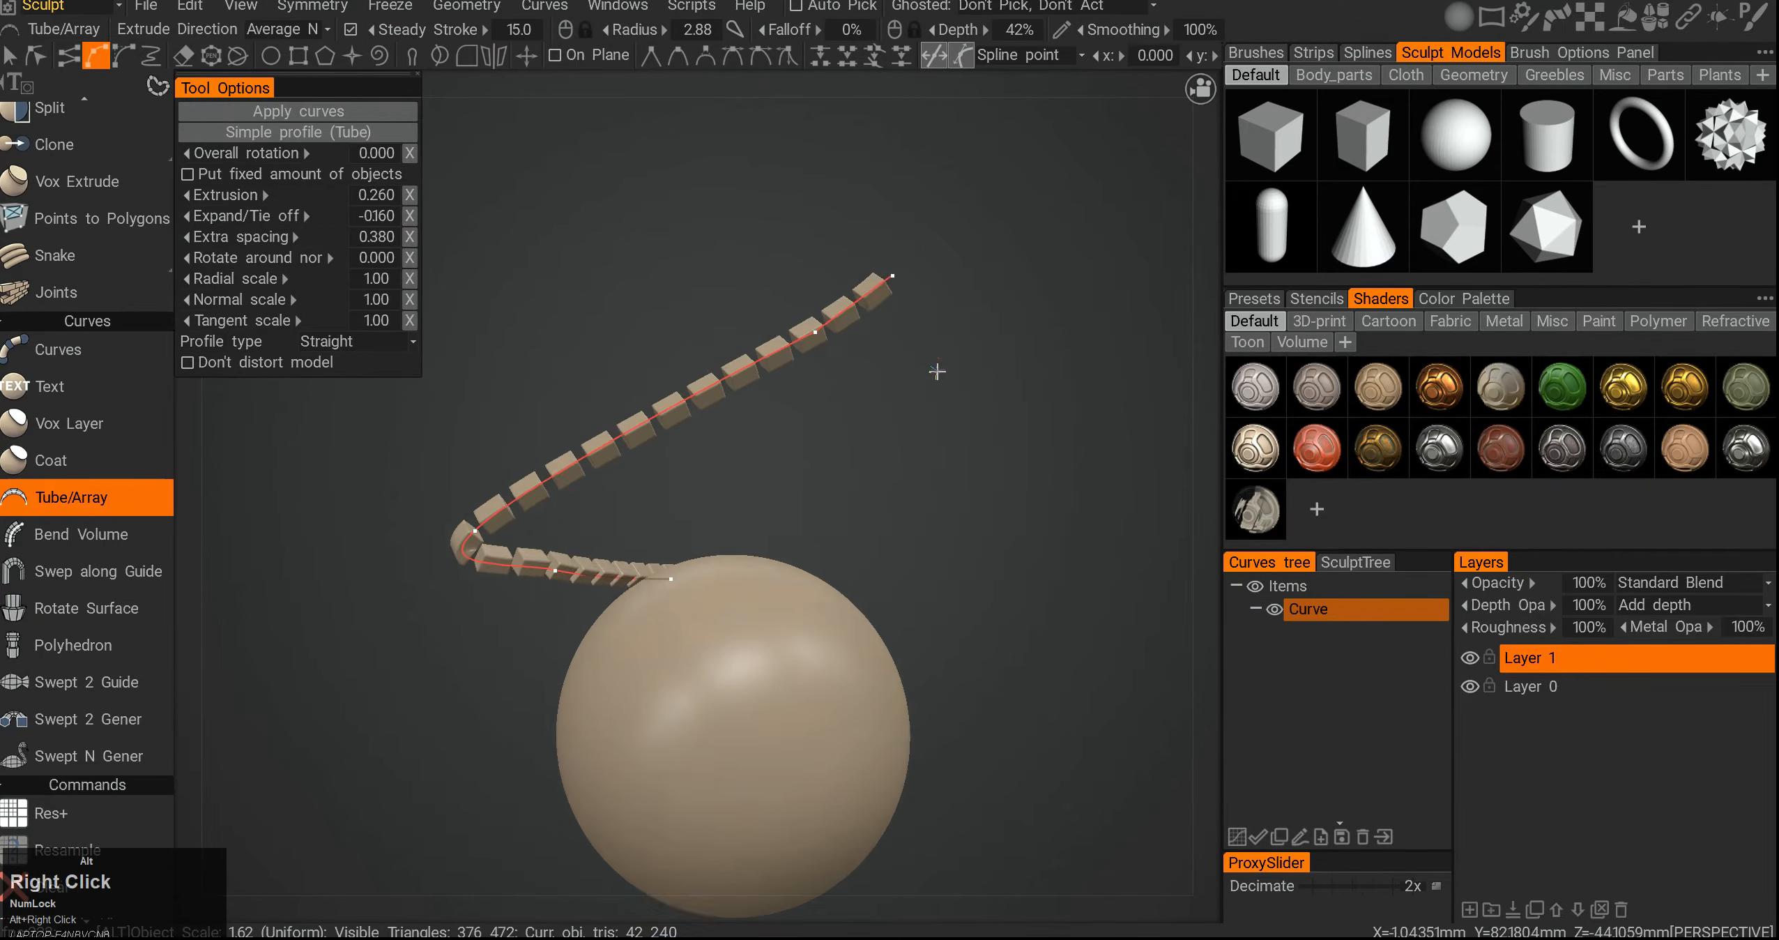
{"action": "middle_click_drag", "start_coordinate": [936, 369], "coordinate": [976, 290], "text": "alt"}
{"action": "left_click", "coordinate": [1452, 220]}
{"action": "left_click", "coordinate": [1455, 142]}
{"action": "left_click", "coordinate": [1267, 152]}
{"action": "left_click", "coordinate": [1273, 215]}
{"action": "middle_click_drag", "start_coordinate": [811, 360], "coordinate": [826, 386], "text": "alt"}
{"action": "left_click_drag", "start_coordinate": [826, 386], "coordinate": [777, 379], "text": "alt"}
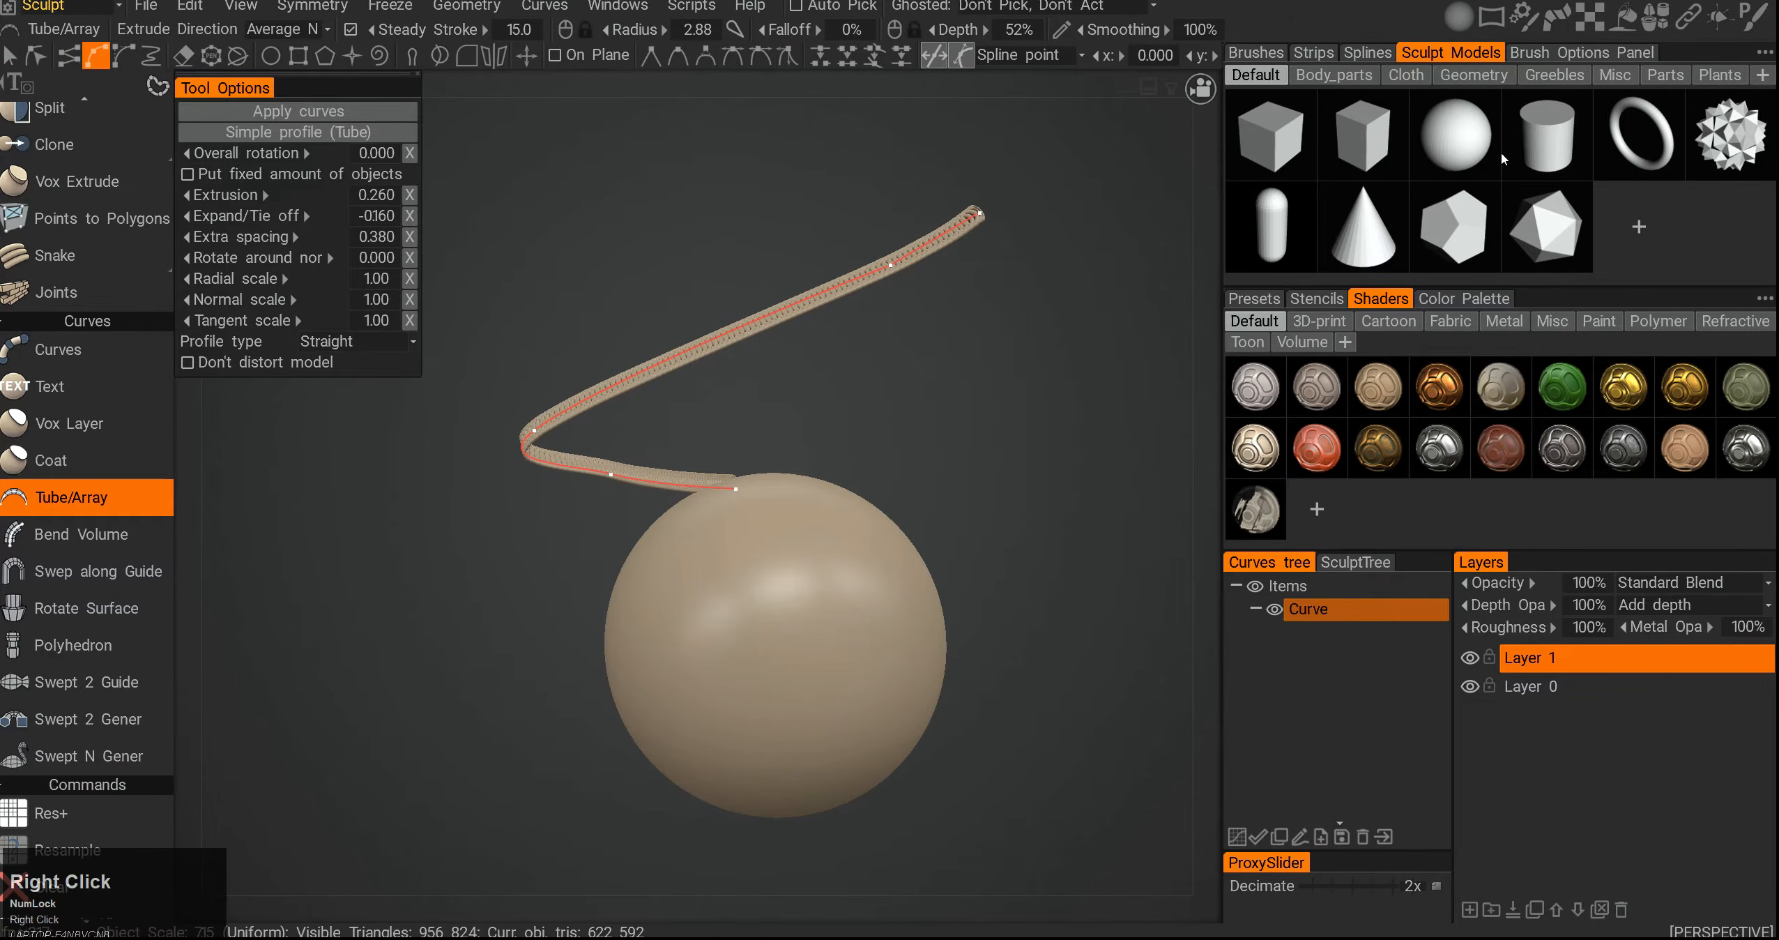
{"action": "left_click", "coordinate": [1729, 137]}
{"action": "left_click", "coordinate": [1529, 248]}
{"action": "left_click", "coordinate": [1454, 239]}
{"action": "left_click", "coordinate": [1364, 233]}
{"action": "left_click", "coordinate": [1274, 227]}
{"action": "left_click", "coordinate": [1271, 139]}
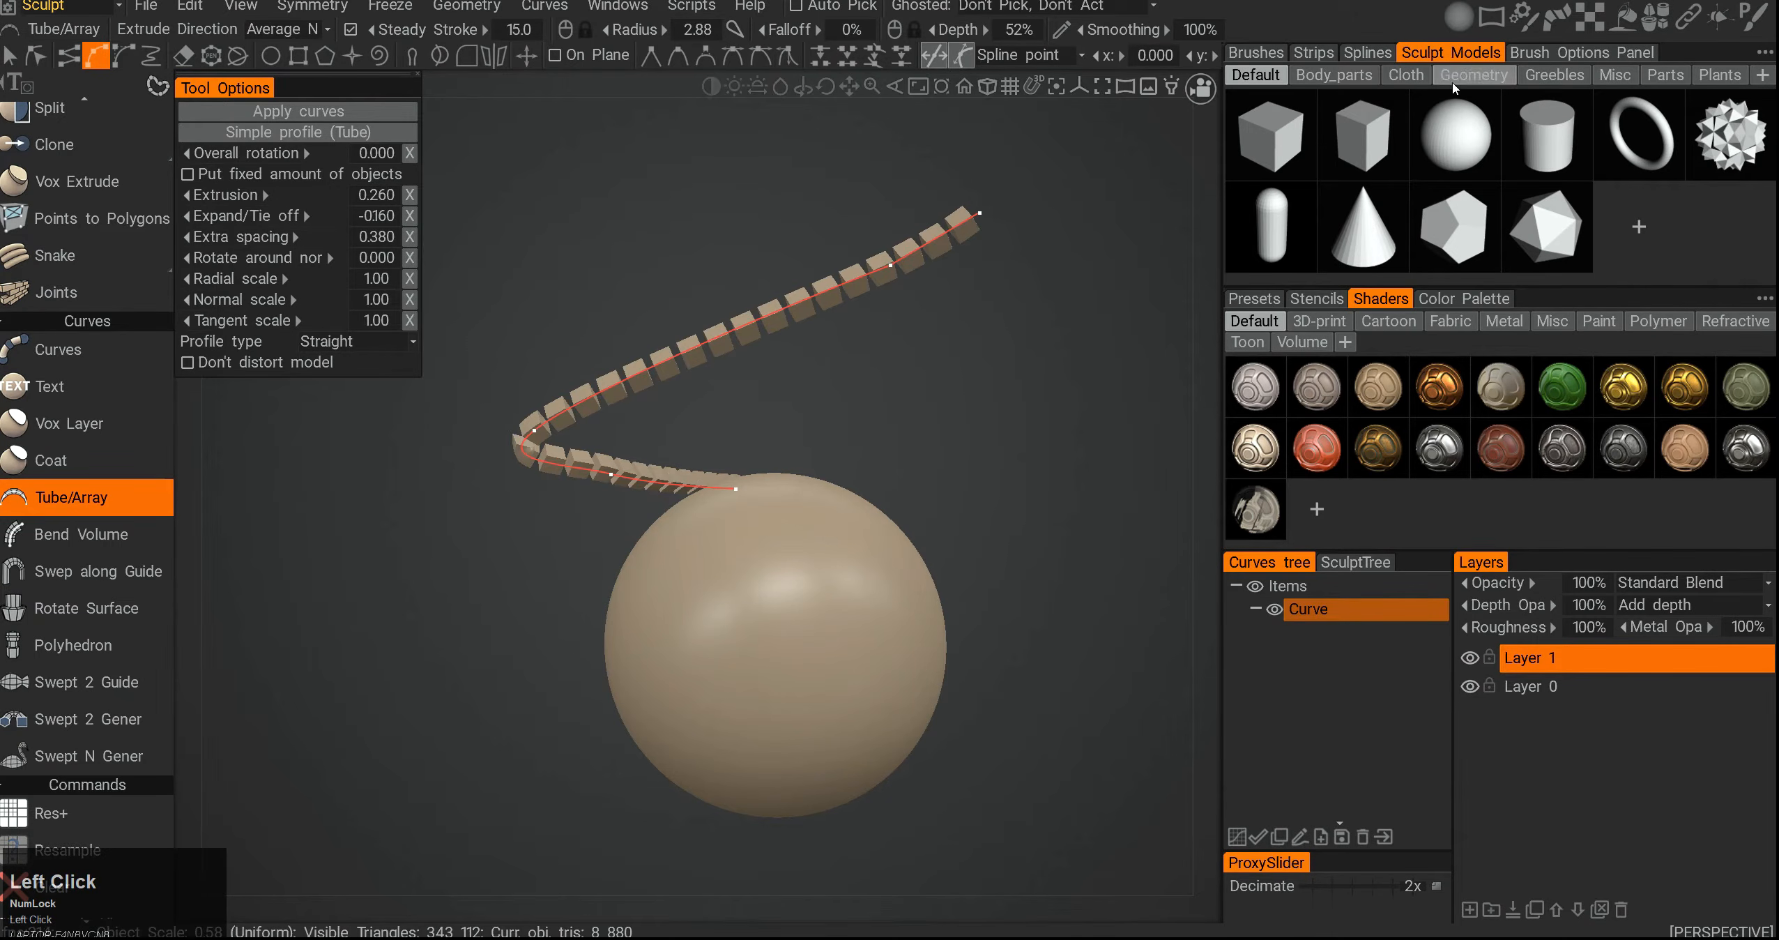
- Switch the array to the twisted rope spline model
{"action": "left_click", "coordinate": [1368, 55]}
{"action": "left_click", "coordinate": [1453, 138]}
{"action": "left_click_drag", "start_coordinate": [878, 370], "coordinate": [1225, 238], "text": "alt"}
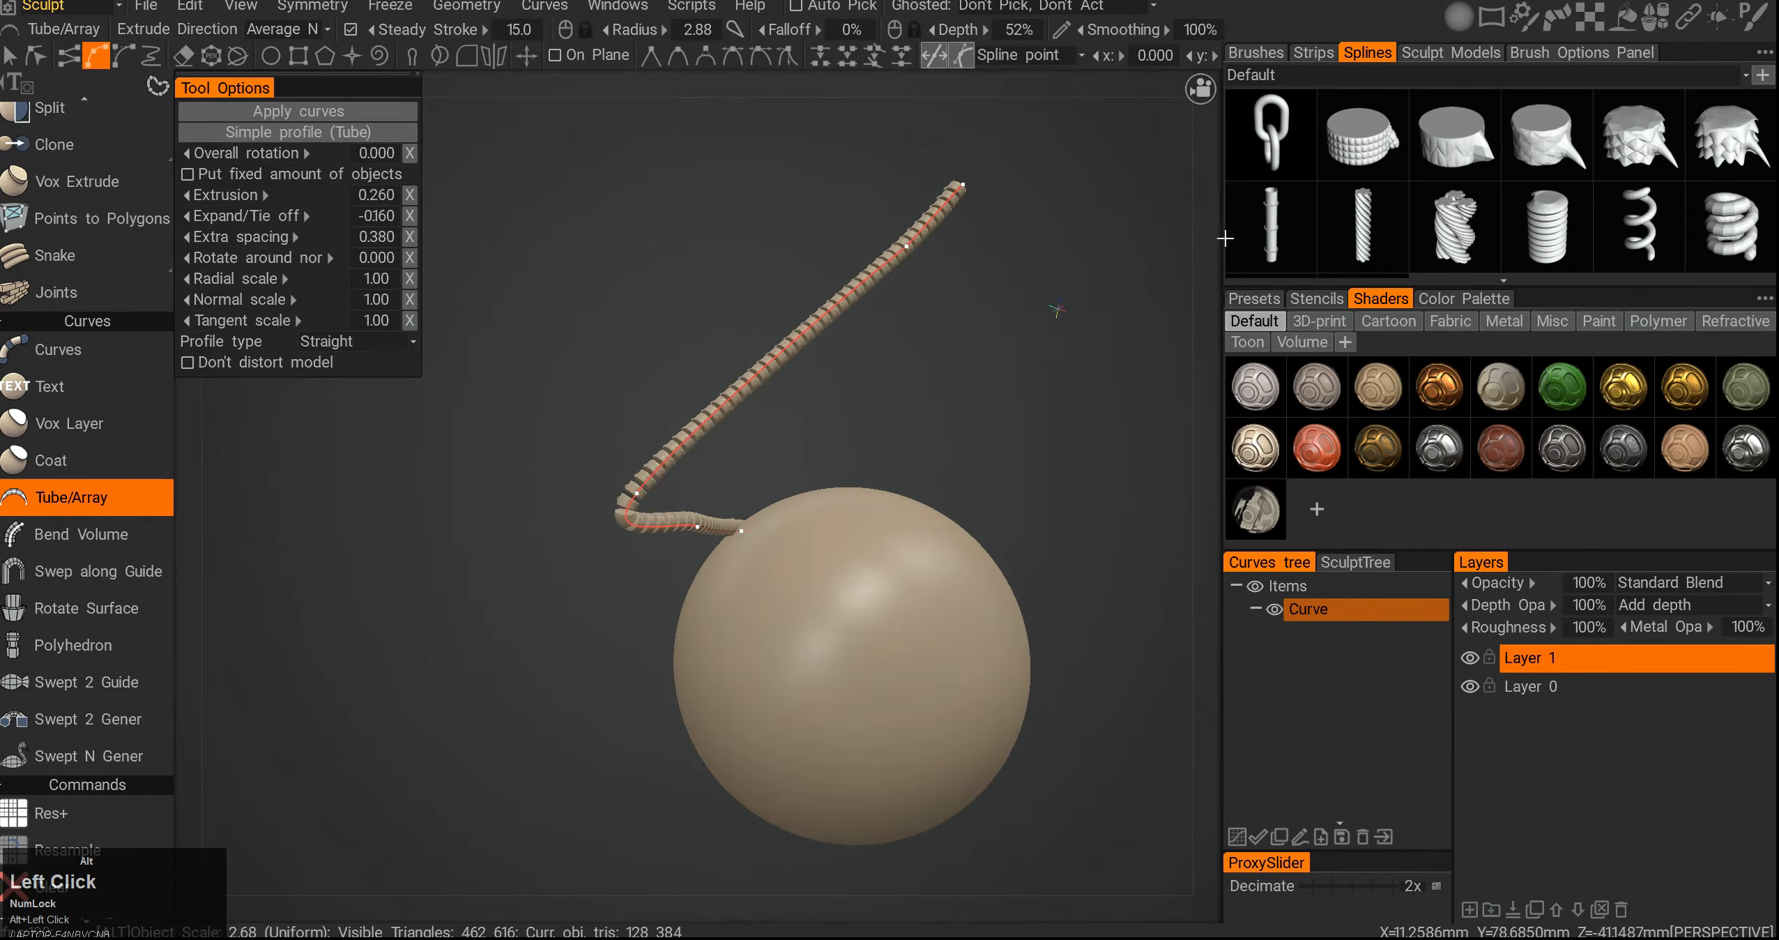
{"action": "left_click", "coordinate": [1364, 227]}
- Set the array's overall rotation to -61.2 and extra spacing to 0.550, then undo the last change
{"action": "mouse_move", "coordinate": [238, 155]}
{"action": "left_mouse_down"}
{"action": "mouse_move", "coordinate": [276, 155]}
{"action": "mouse_move", "coordinate": [226, 157]}
{"action": "left_mouse_up"}
{"action": "mouse_move", "coordinate": [241, 240]}
{"action": "left_mouse_down"}
{"action": "mouse_move", "coordinate": [290, 240]}
{"action": "mouse_move", "coordinate": [239, 242]}
{"action": "left_mouse_up"}
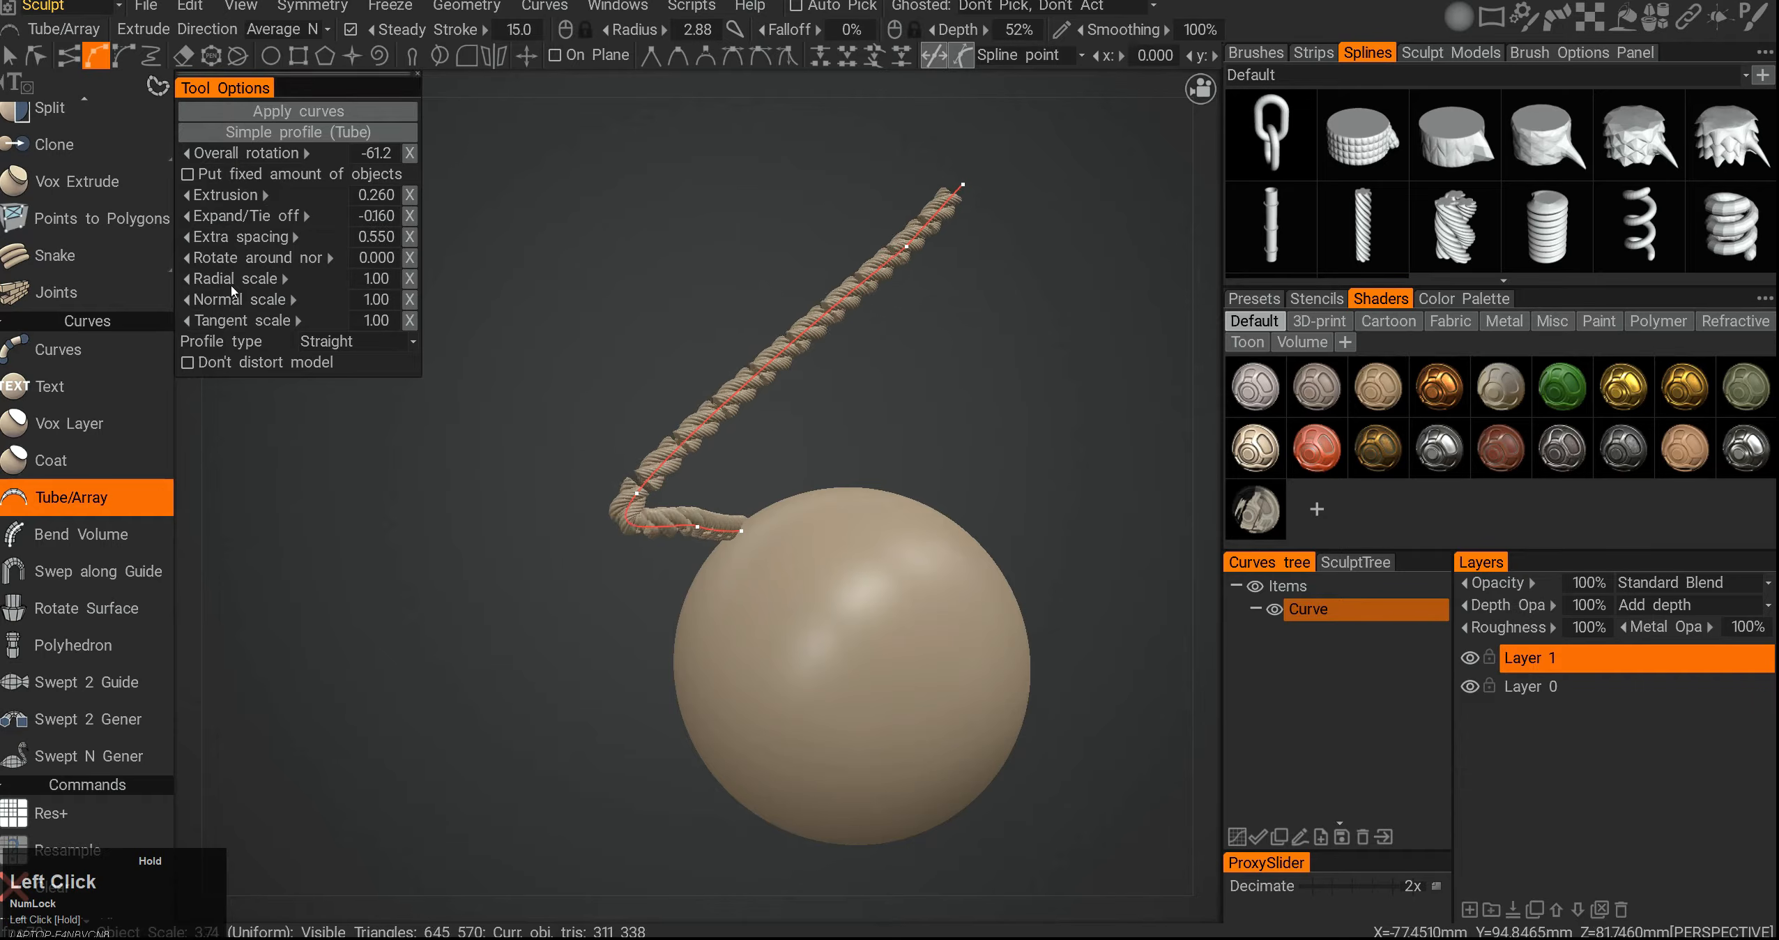
{"action": "left_click_drag", "start_coordinate": [237, 302], "coordinate": [279, 304]}
{"action": "mouse_move", "coordinate": [547, 342]}
{"action": "left_mouse_down", "text": "alt"}
{"action": "mouse_move", "coordinate": [540, 358]}
{"action": "mouse_move", "coordinate": [691, 445]}
{"action": "mouse_move", "coordinate": [543, 362]}
{"action": "left_mouse_up", "text": "alt"}
{"action": "right_click_drag", "start_coordinate": [662, 457], "coordinate": [694, 434], "text": "alt"}
{"action": "mouse_move", "coordinate": [694, 433]}
{"action": "left_mouse_down", "text": "alt"}
{"action": "mouse_move", "coordinate": [751, 438]}
{"action": "mouse_move", "coordinate": [675, 413]}
{"action": "left_mouse_up", "text": "alt"}
{"action": "key", "text": "ctrl+z"}
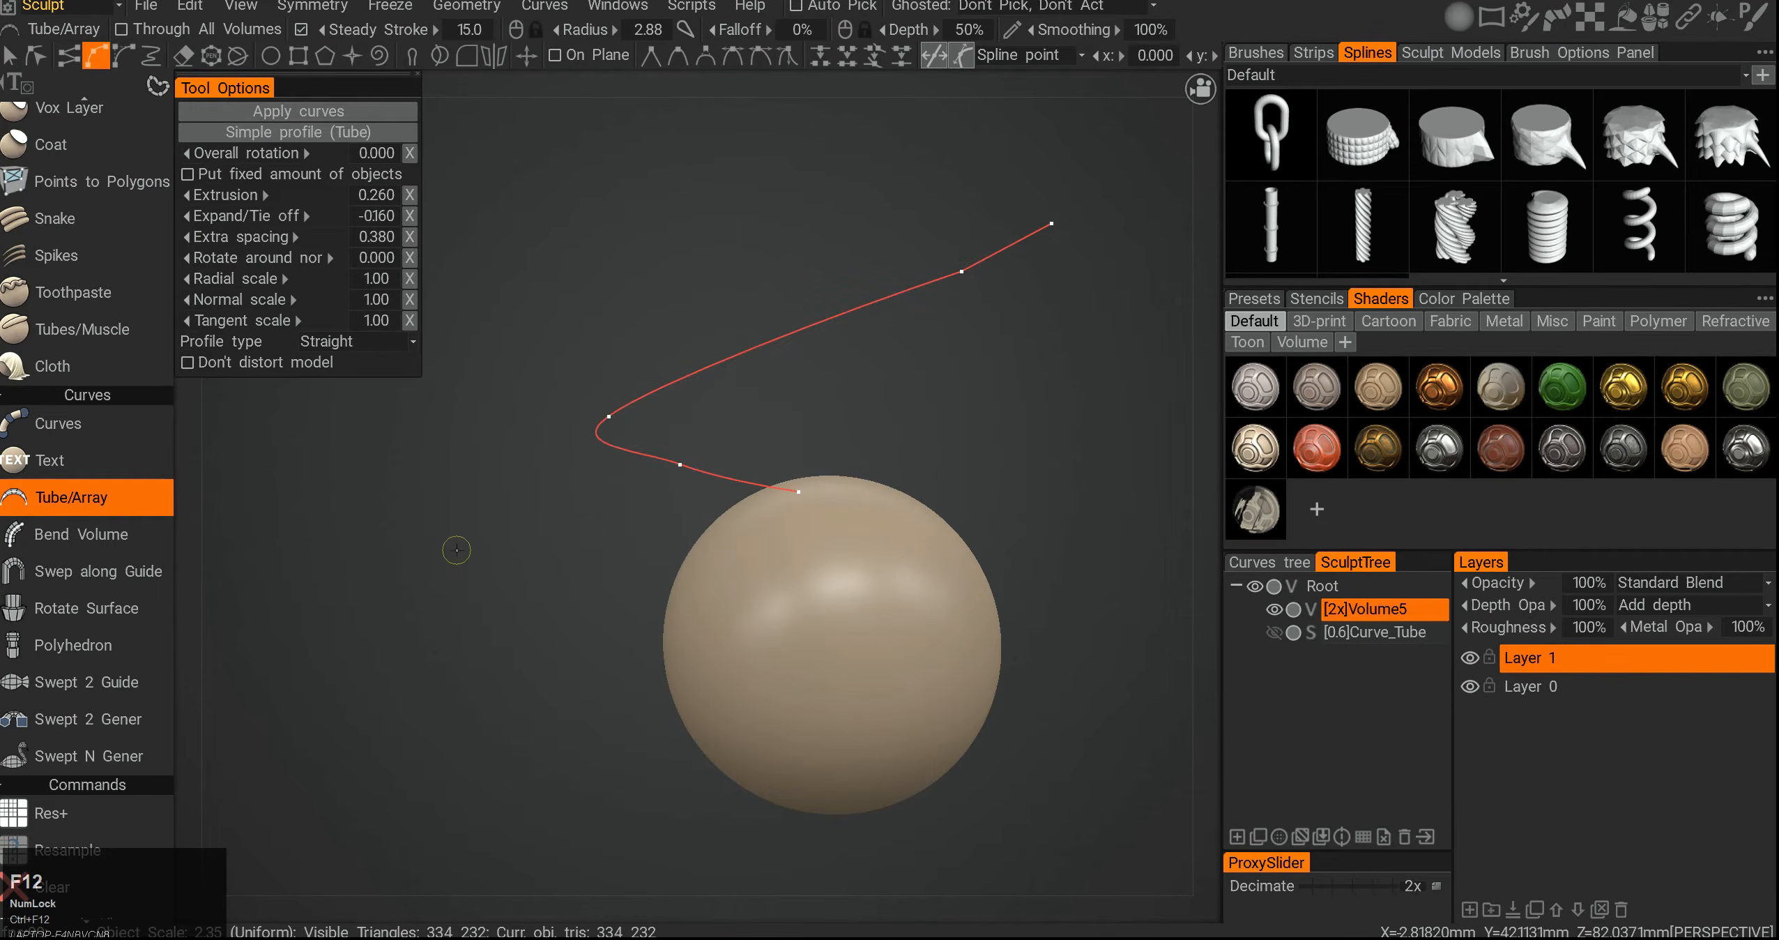
- Bend the sphere volume around the spline with the Bend Volume curve command
{"action": "left_click", "coordinate": [118, 537]}
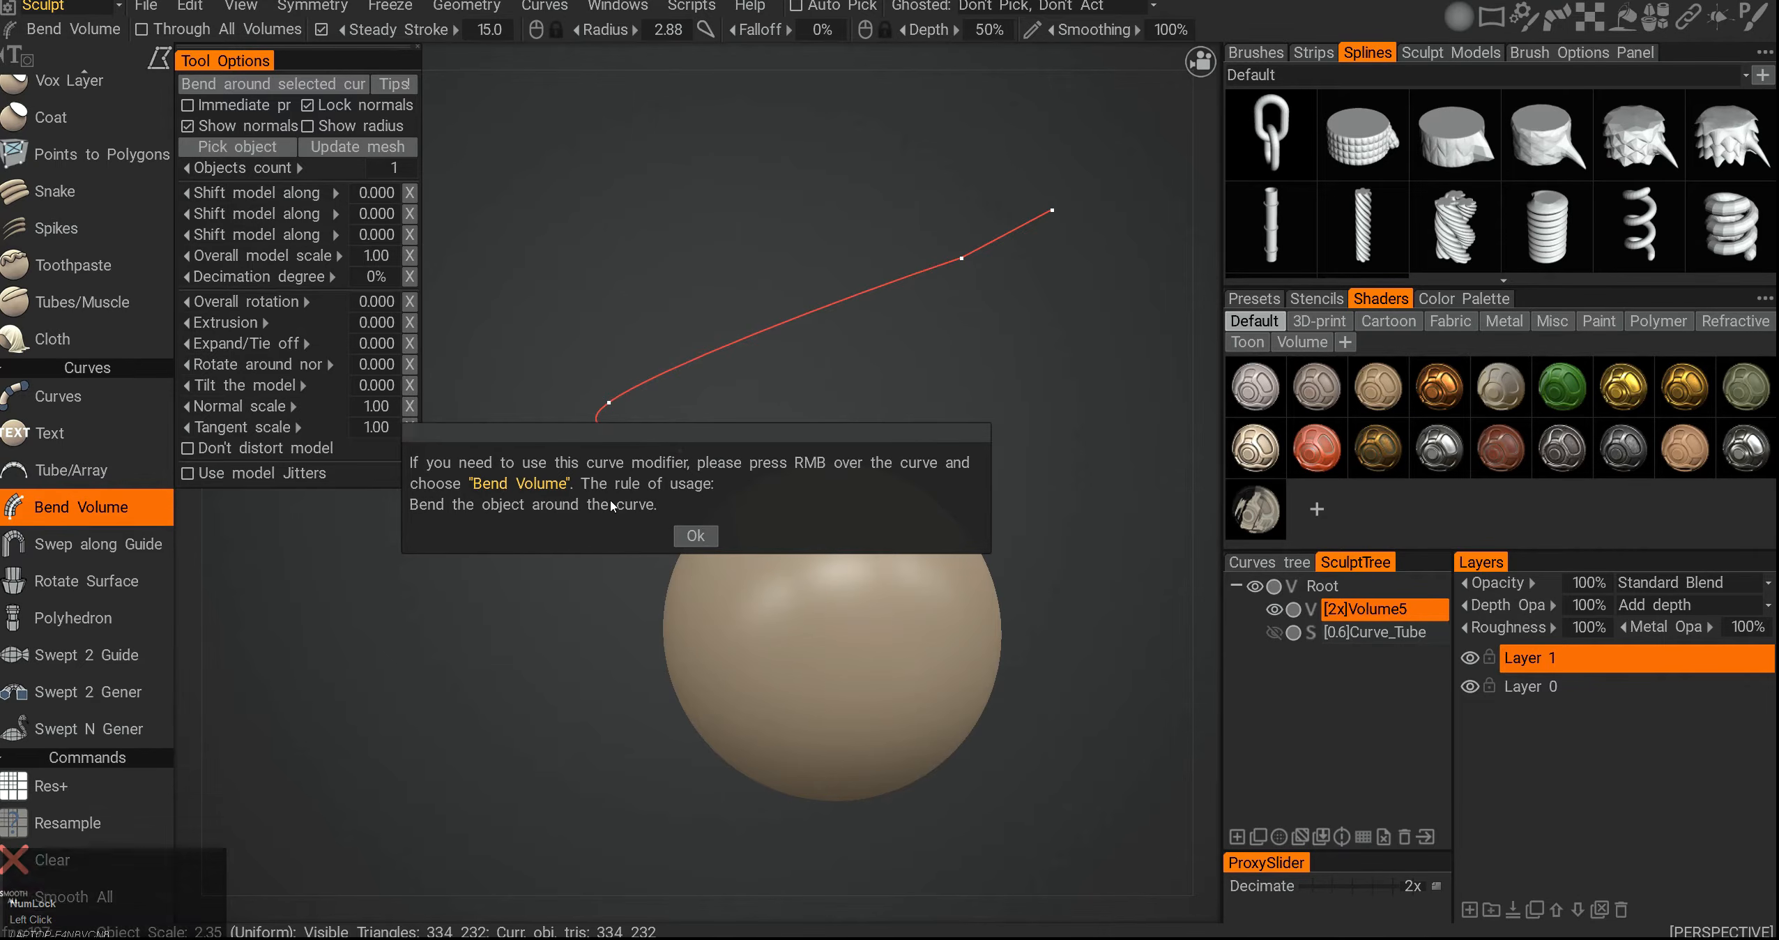
{"action": "left_click", "coordinate": [696, 536]}
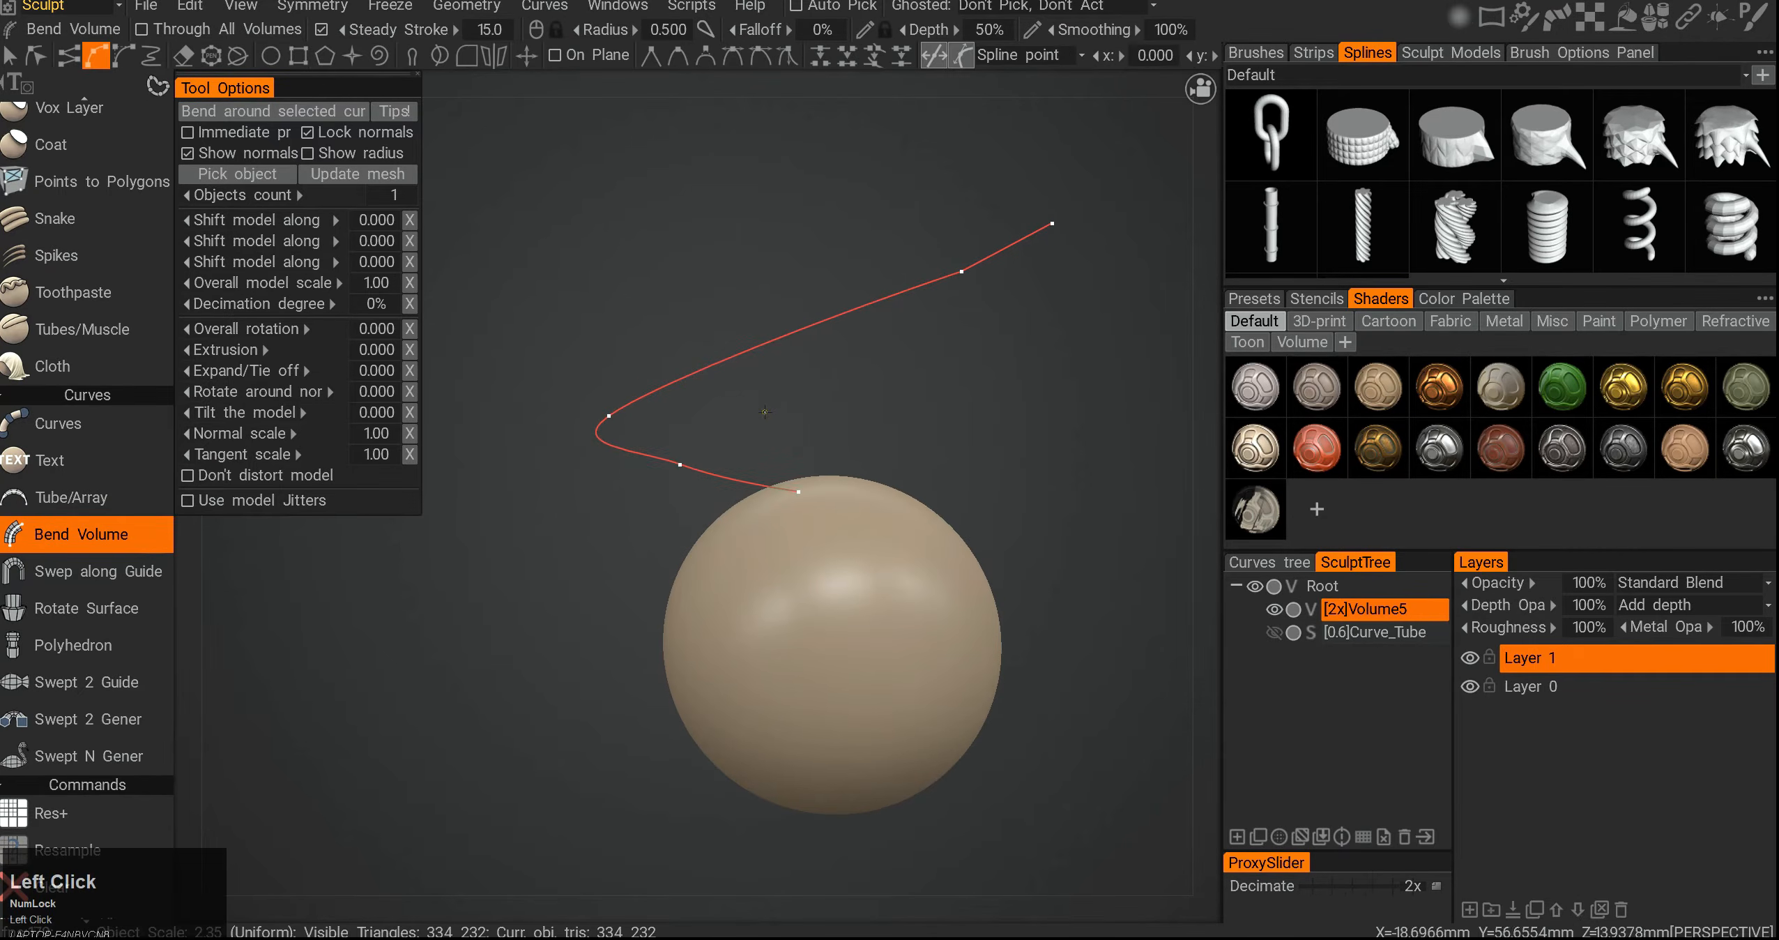
{"action": "left_click", "coordinate": [1272, 563]}
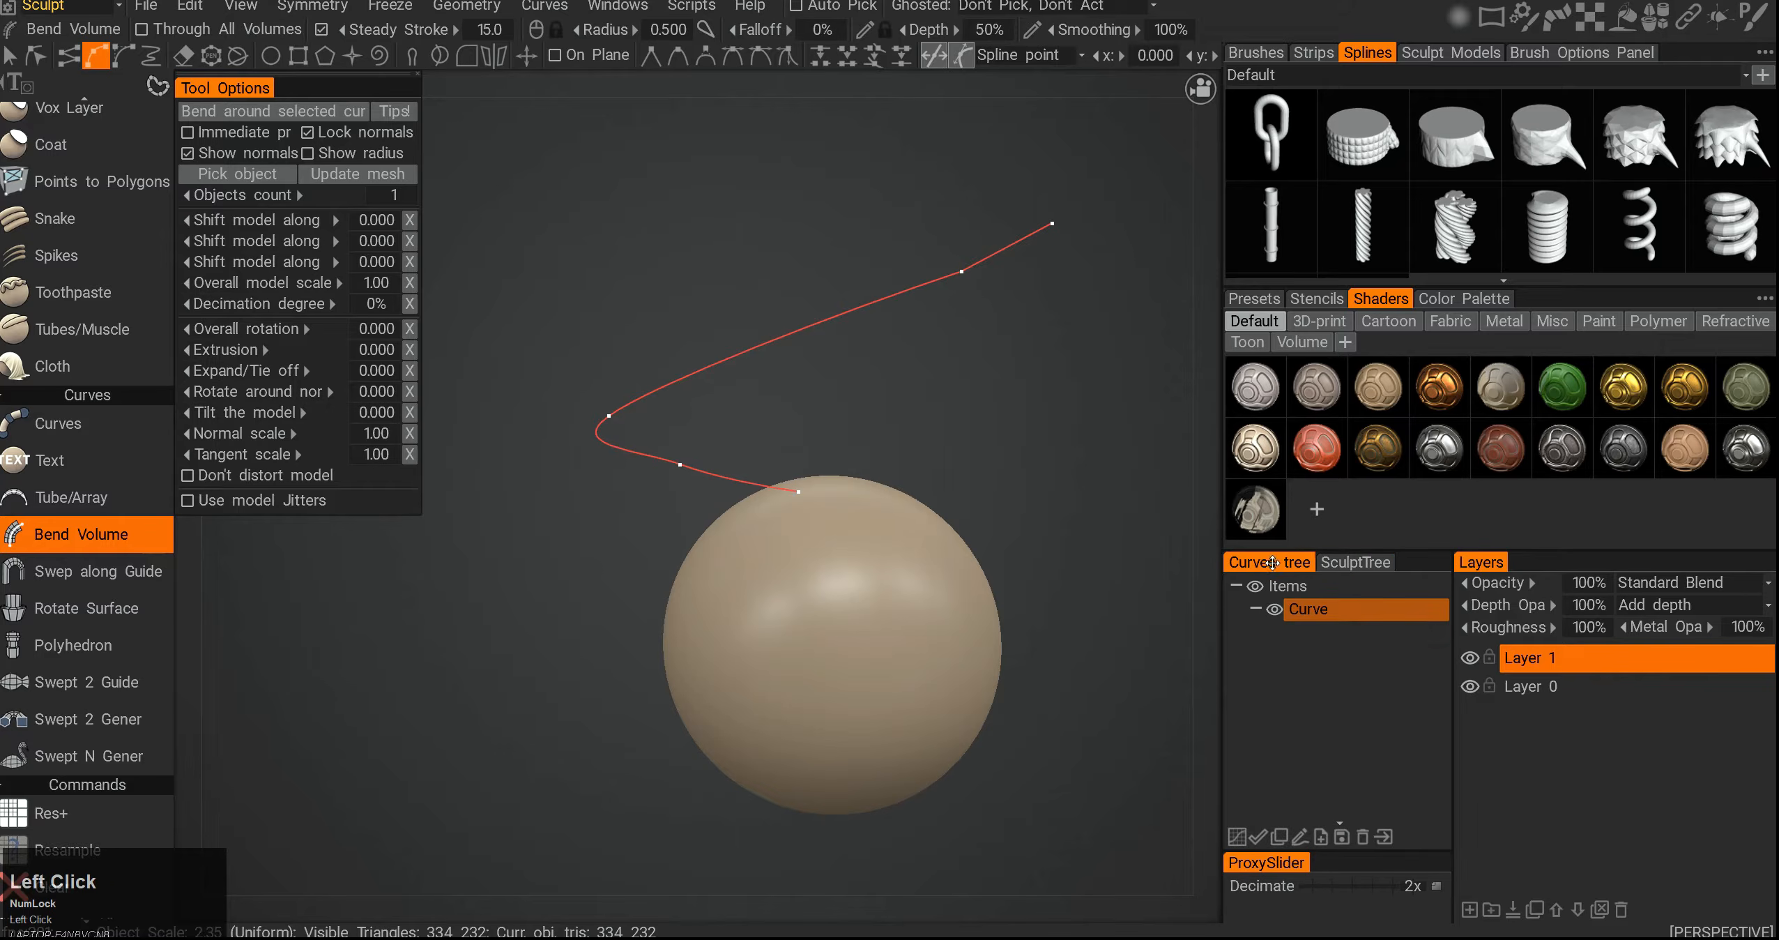
{"action": "right_click", "coordinate": [748, 334]}
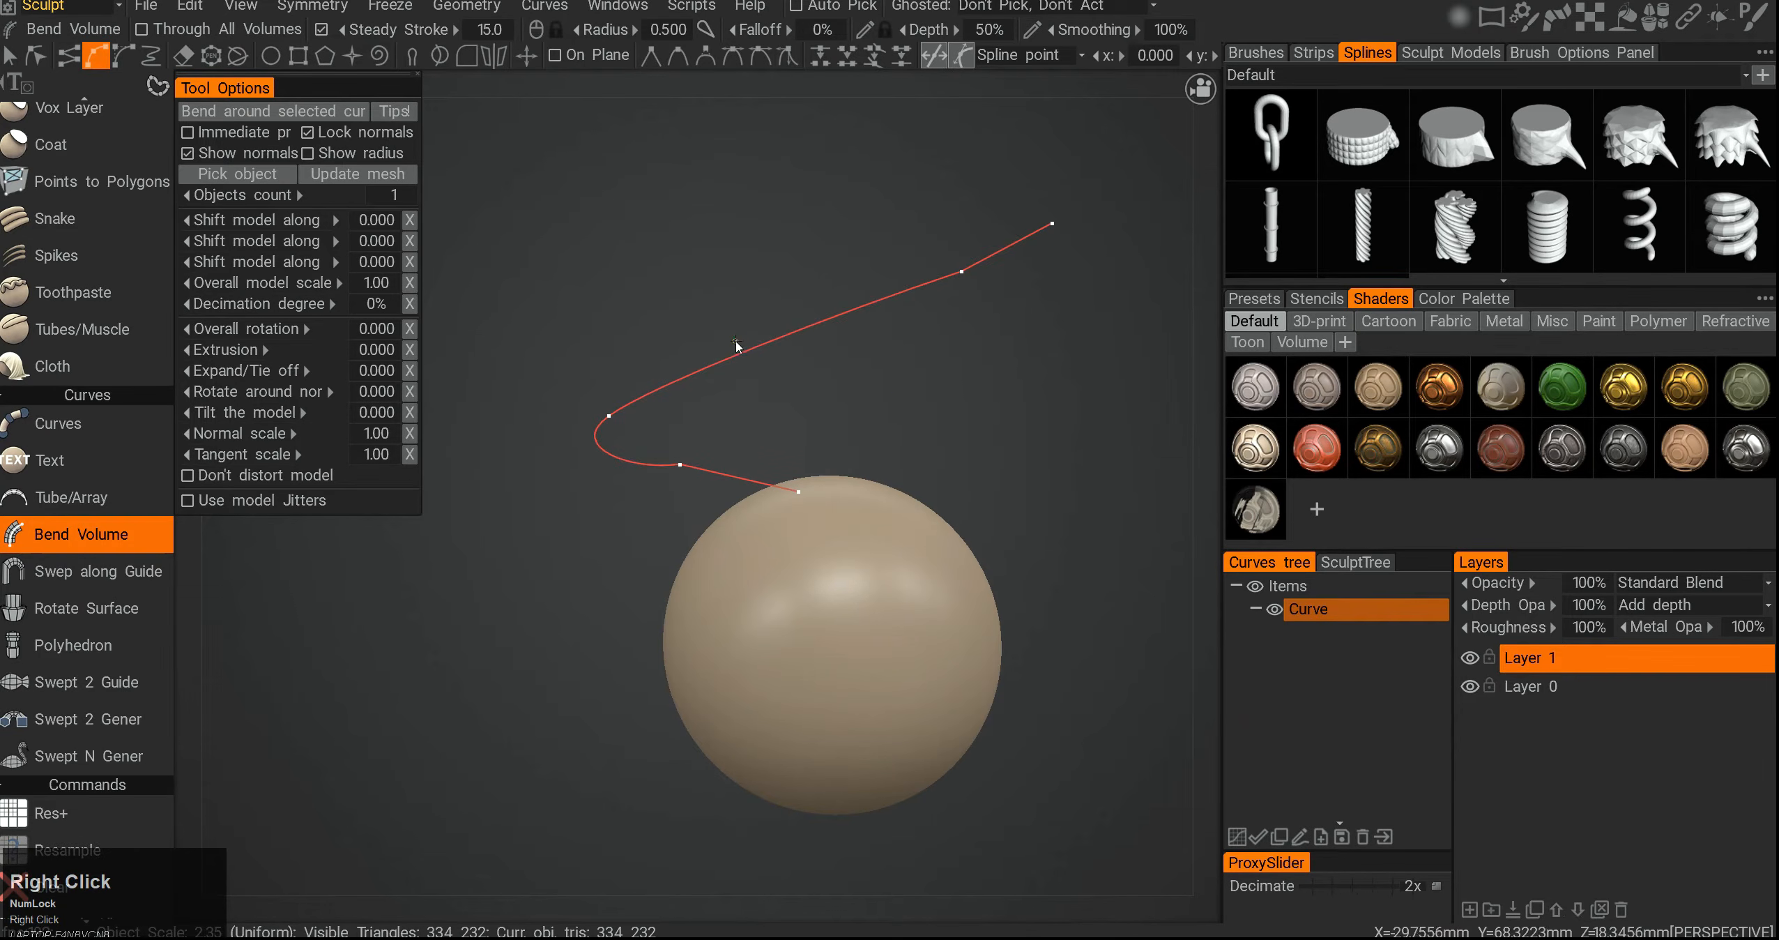
{"action": "left_click", "coordinate": [1339, 561]}
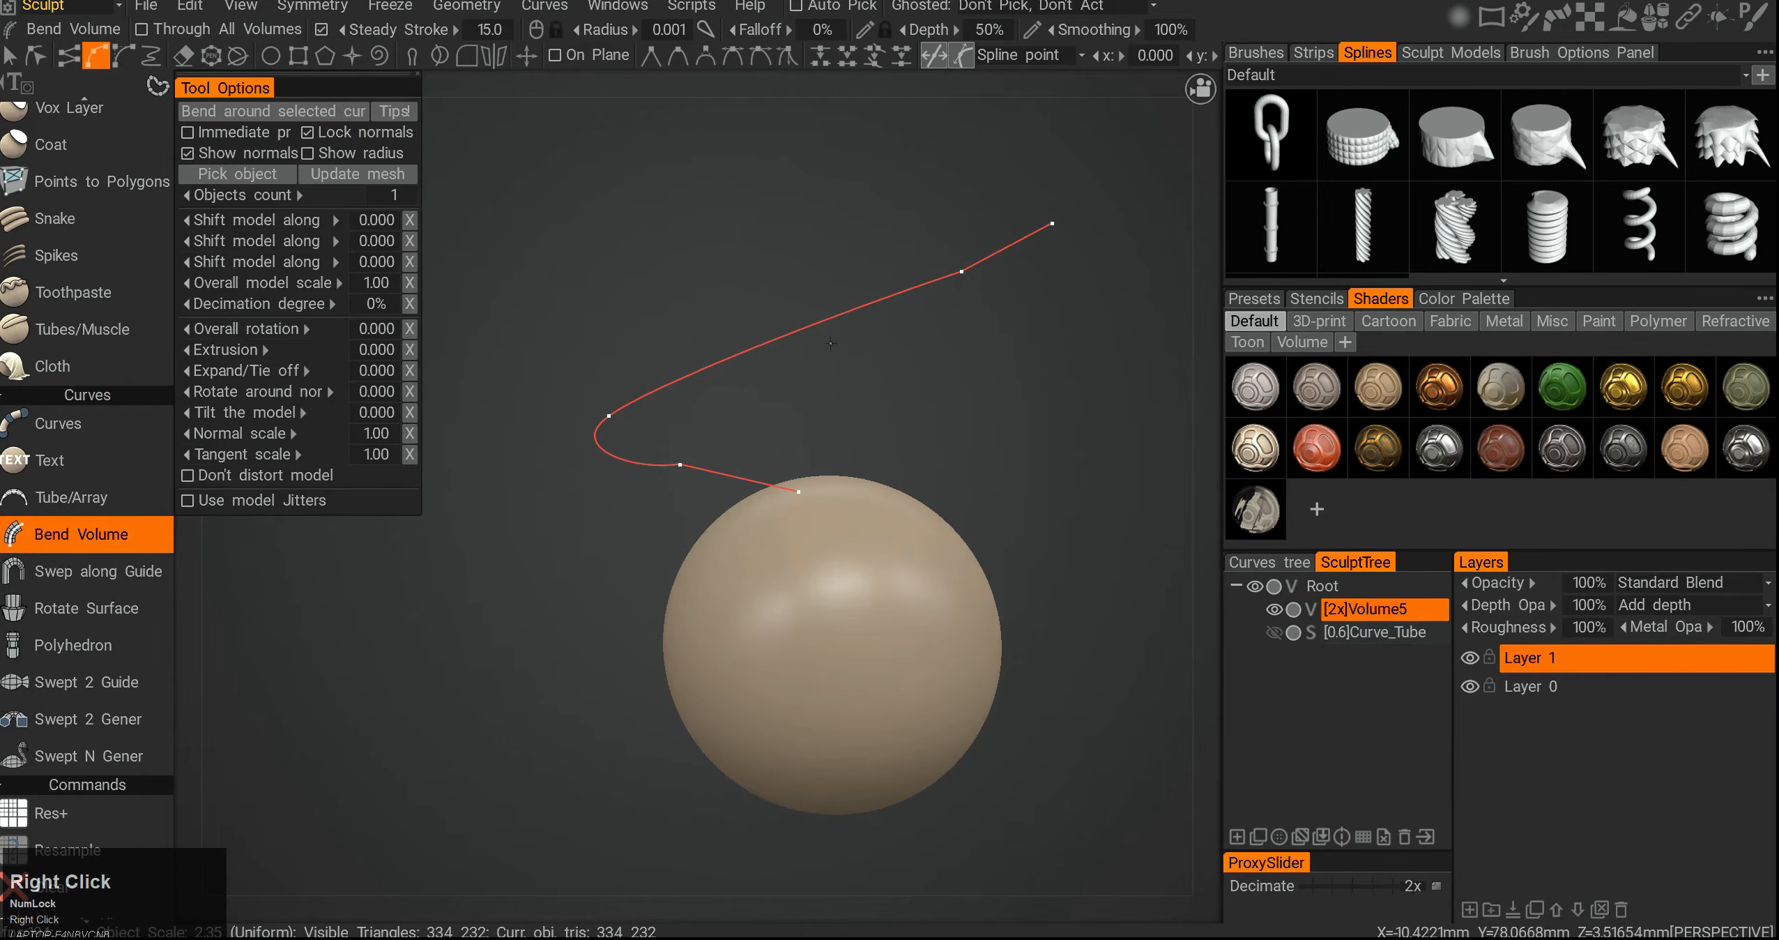
{"action": "right_click", "coordinate": [835, 328]}
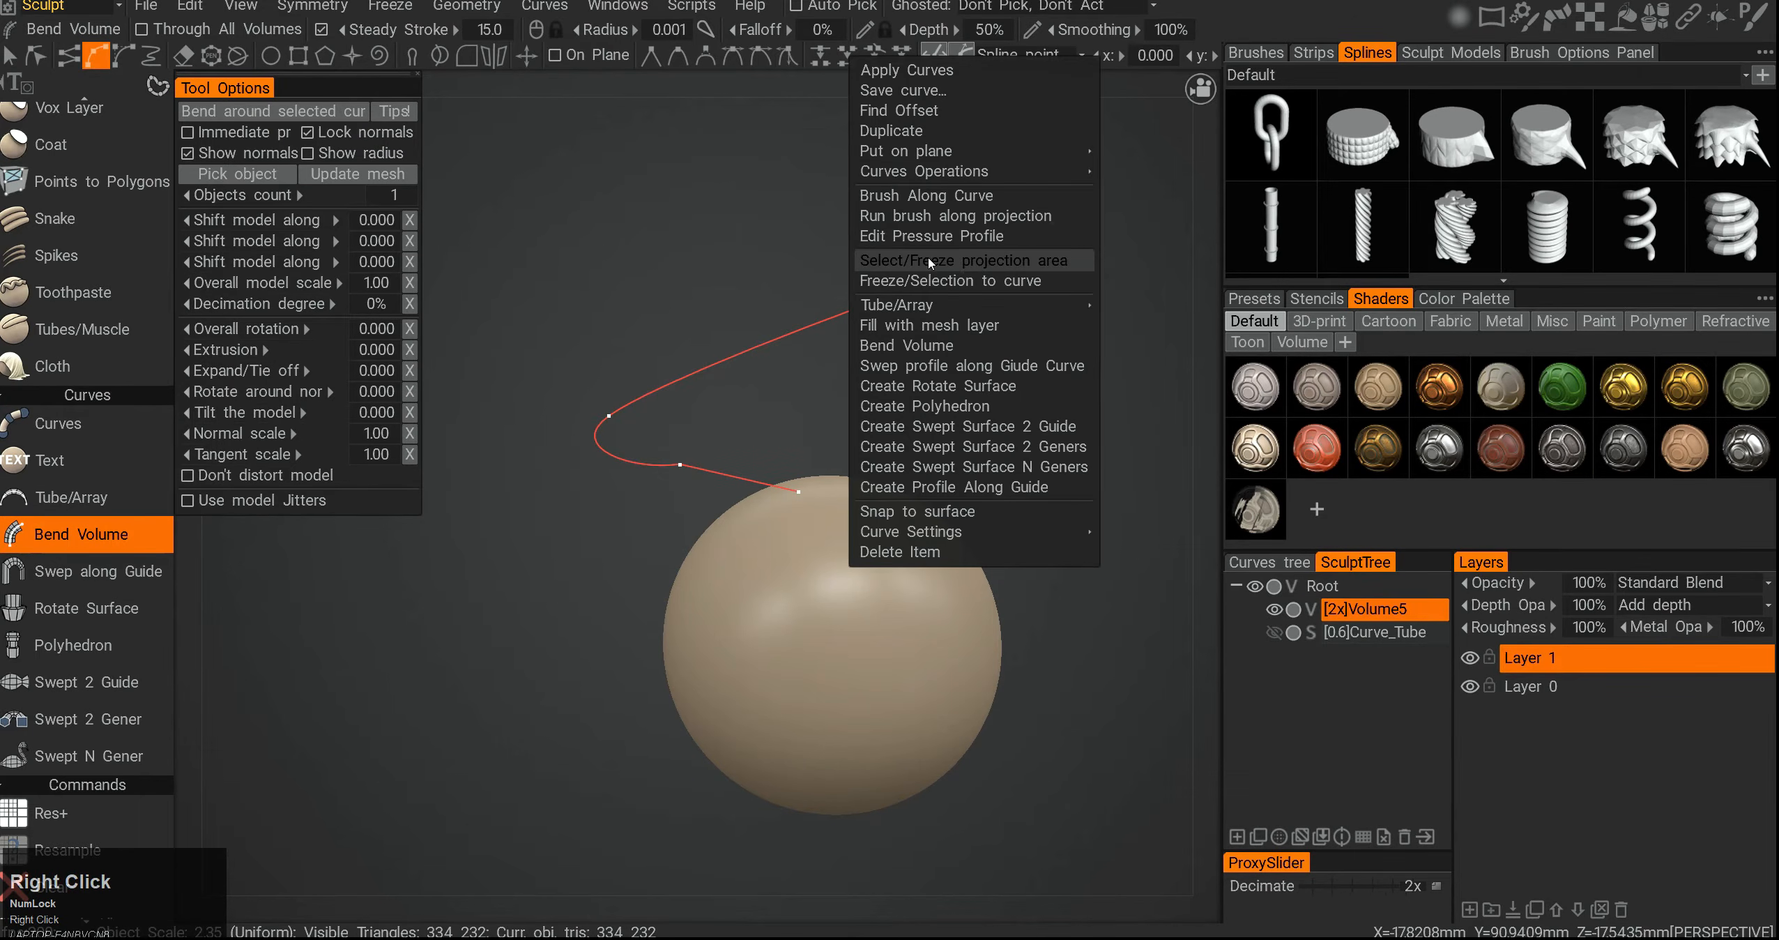
{"action": "left_click", "coordinate": [913, 345]}
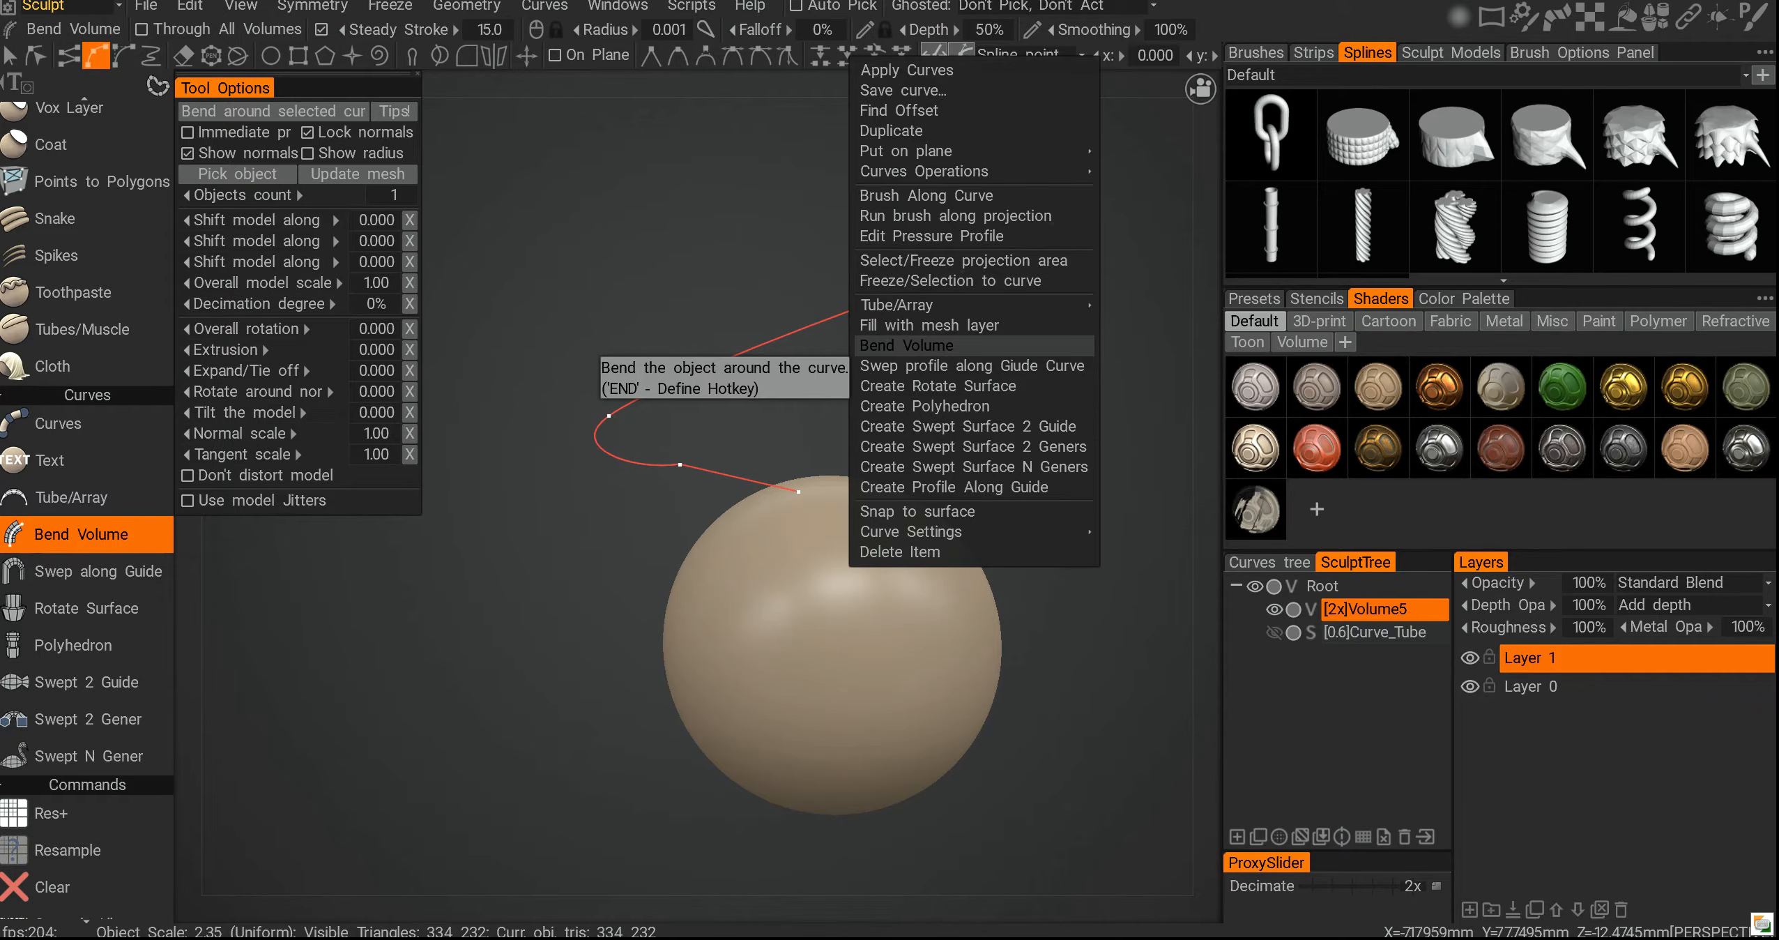
{"action": "left_click", "coordinate": [906, 345]}
{"action": "left_click_drag", "start_coordinate": [905, 514], "coordinate": [795, 507], "text": "alt"}
{"action": "middle_click_drag", "start_coordinate": [983, 501], "coordinate": [798, 478], "text": "alt"}
{"action": "mouse_move", "coordinate": [798, 478]}
{"action": "right_mouse_down", "text": "alt"}
{"action": "mouse_move", "coordinate": [840, 448]}
{"action": "mouse_move", "coordinate": [817, 466]}
{"action": "right_mouse_up", "text": "alt"}
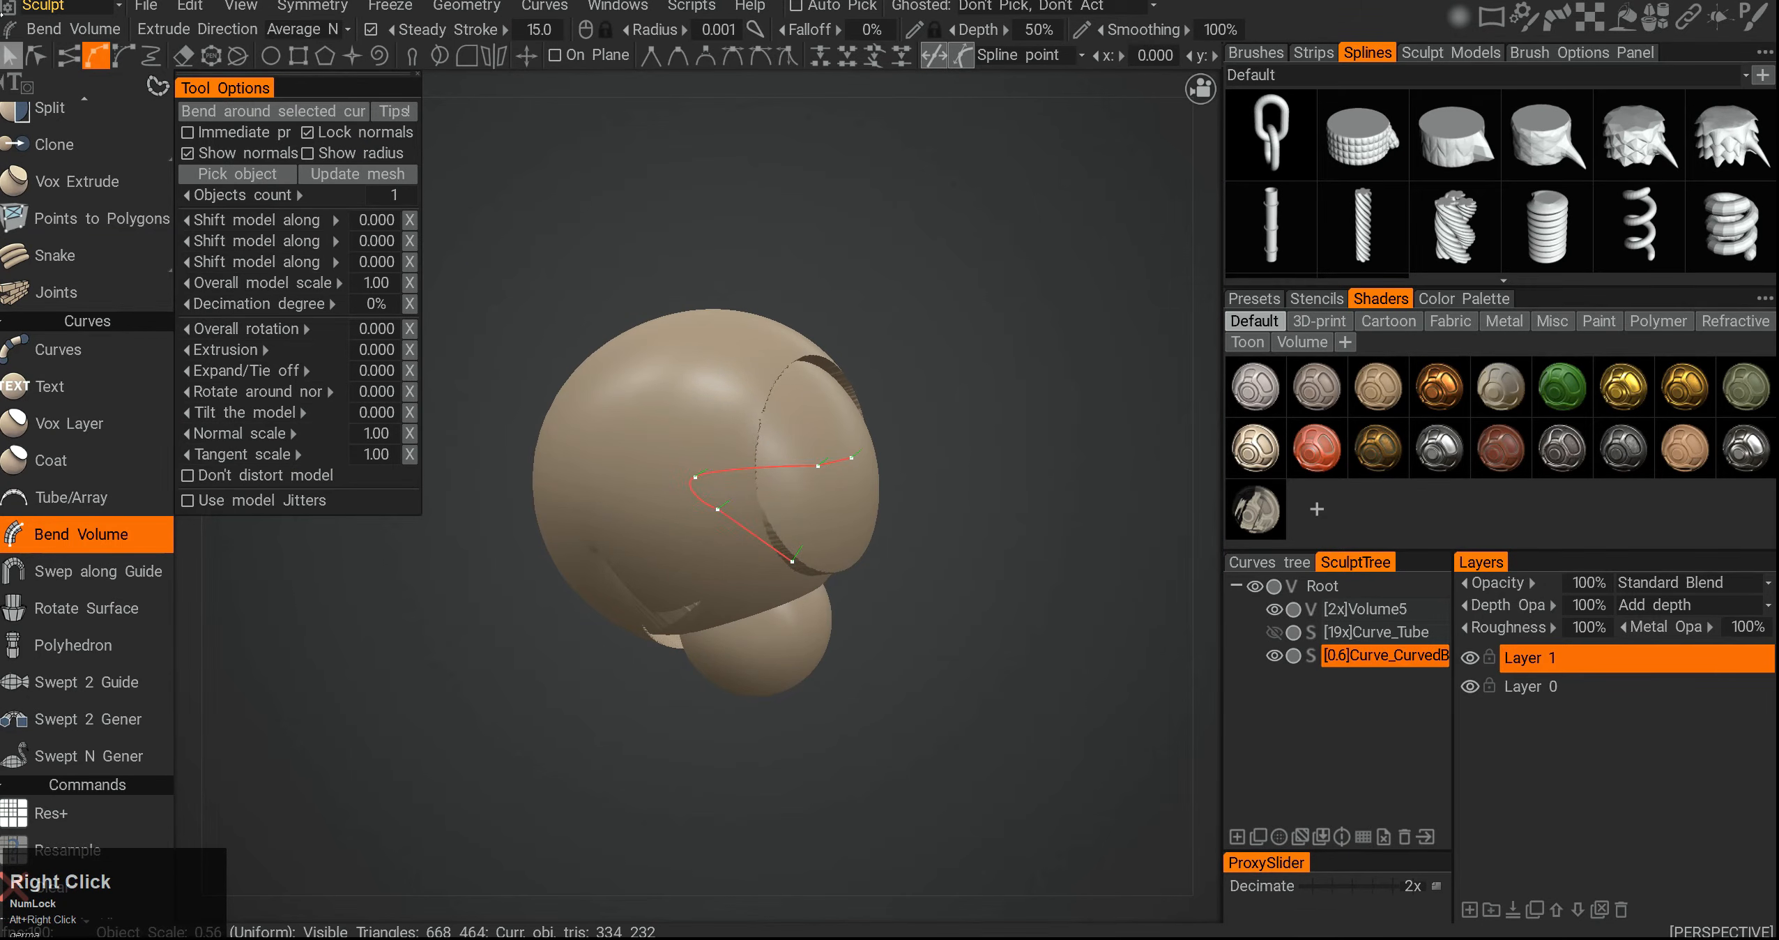
{"action": "left_click", "coordinate": [26, 60]}
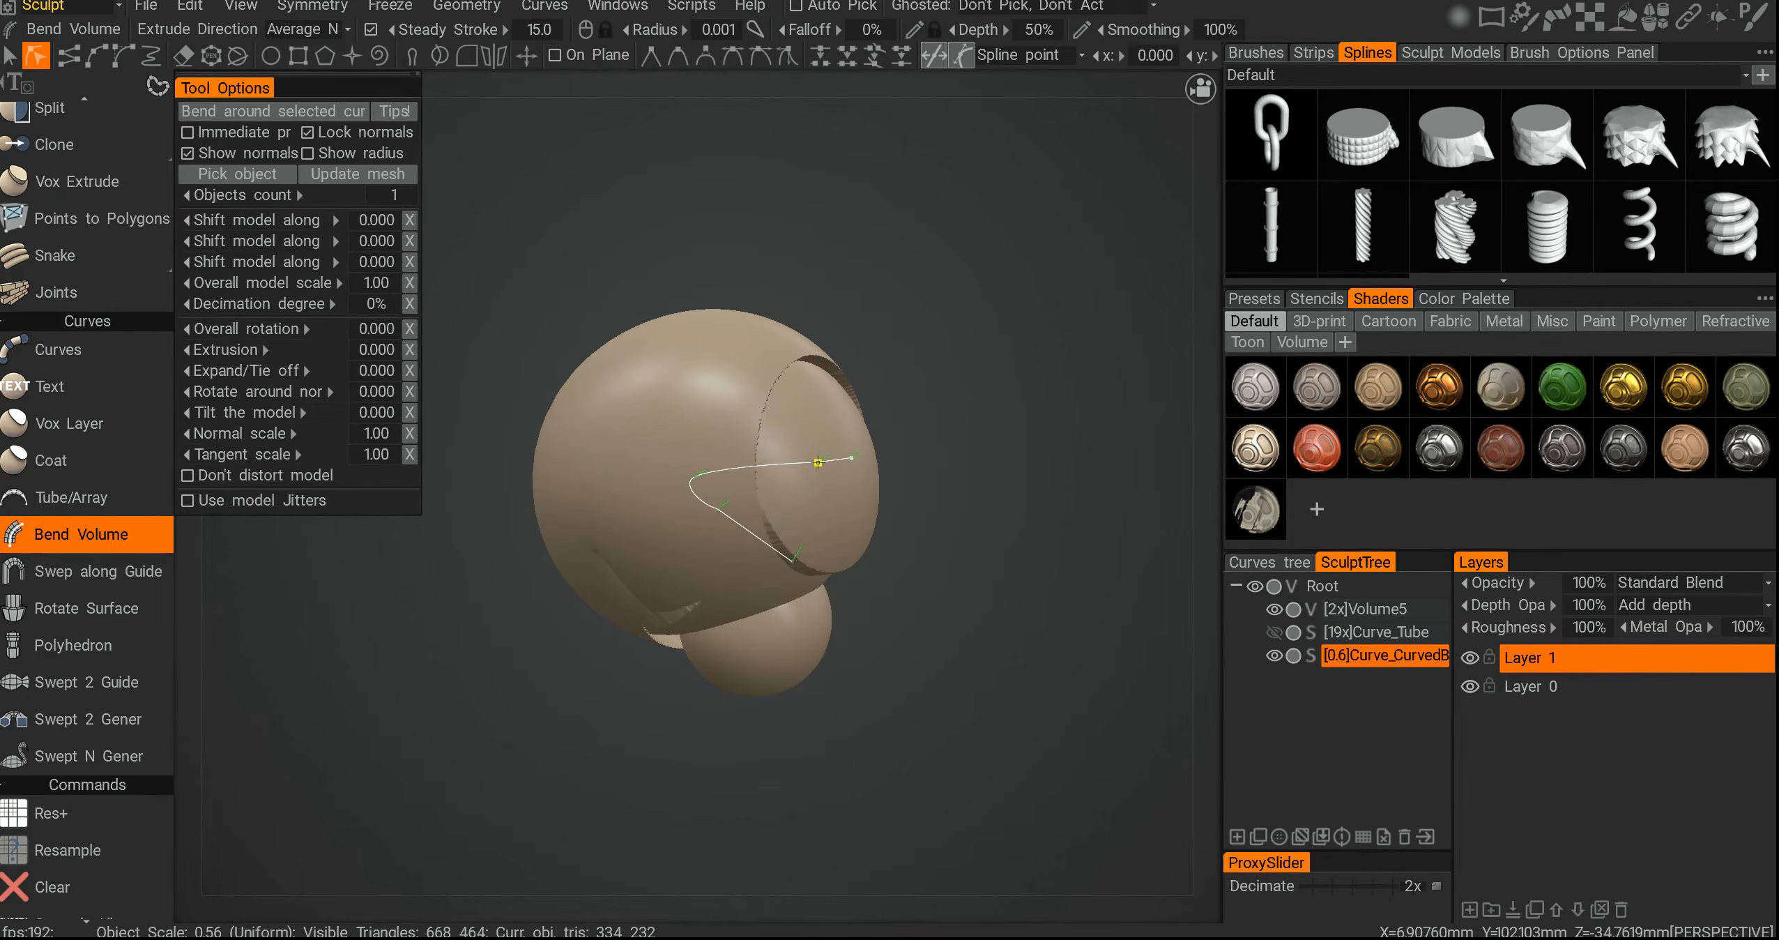
{"action": "right_click", "coordinate": [818, 463], "text": "alt"}
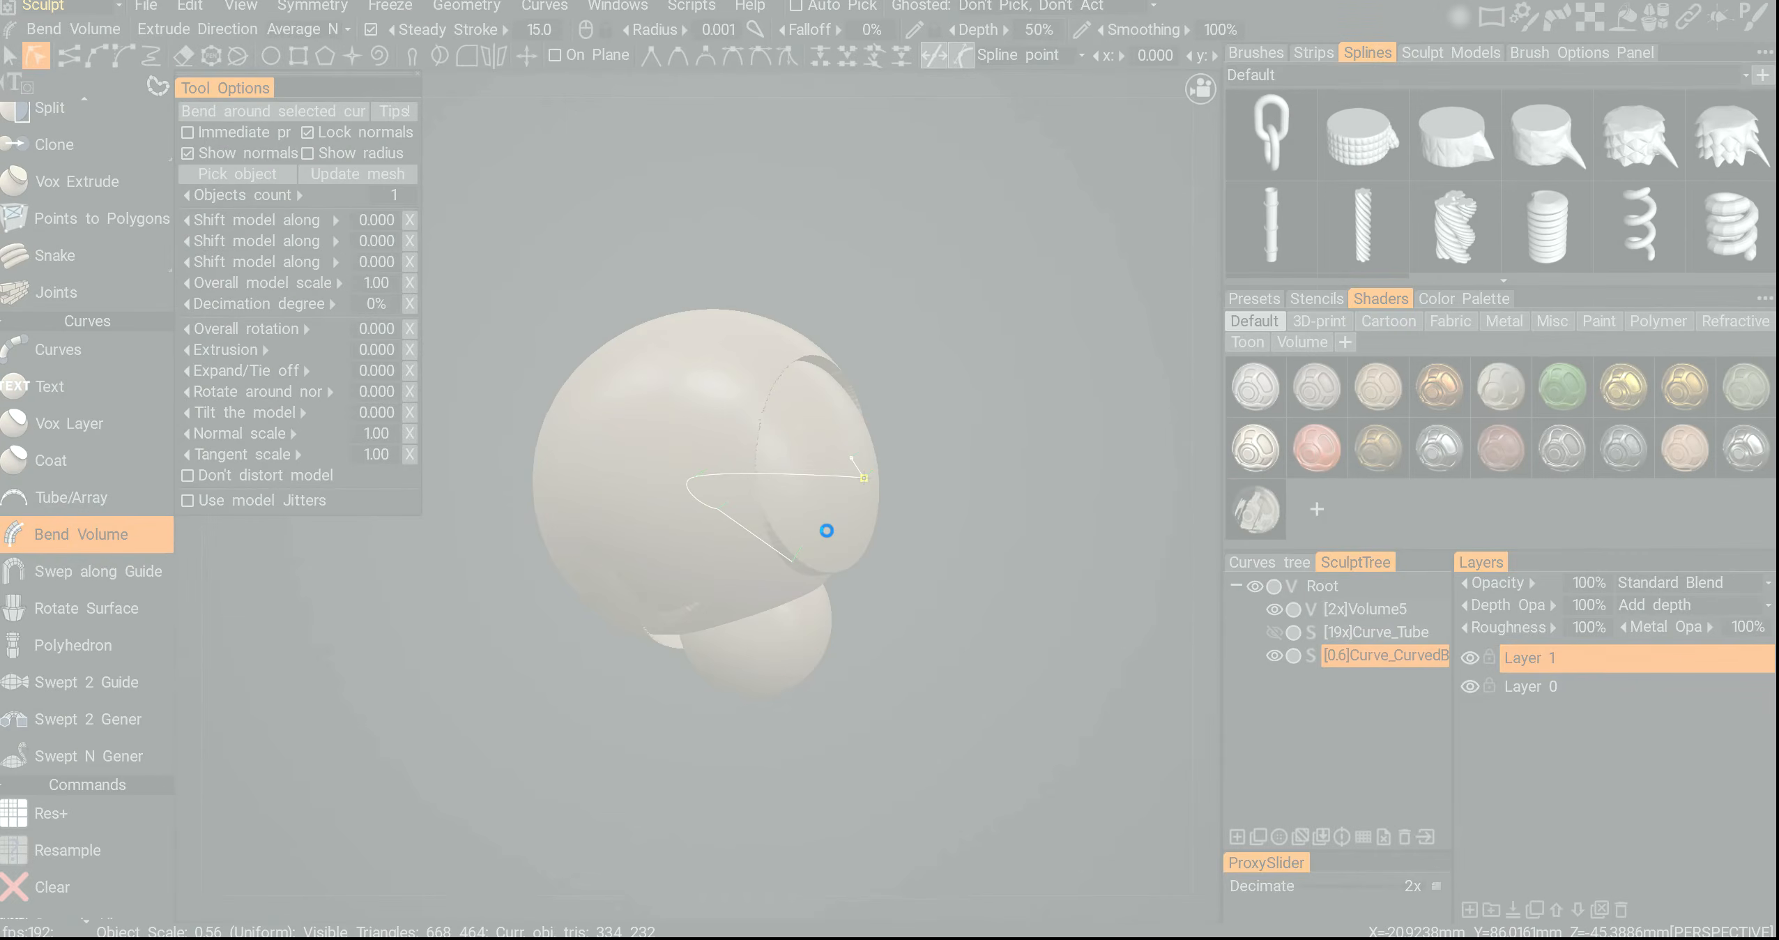
{"action": "key", "text": "alt+Tab"}
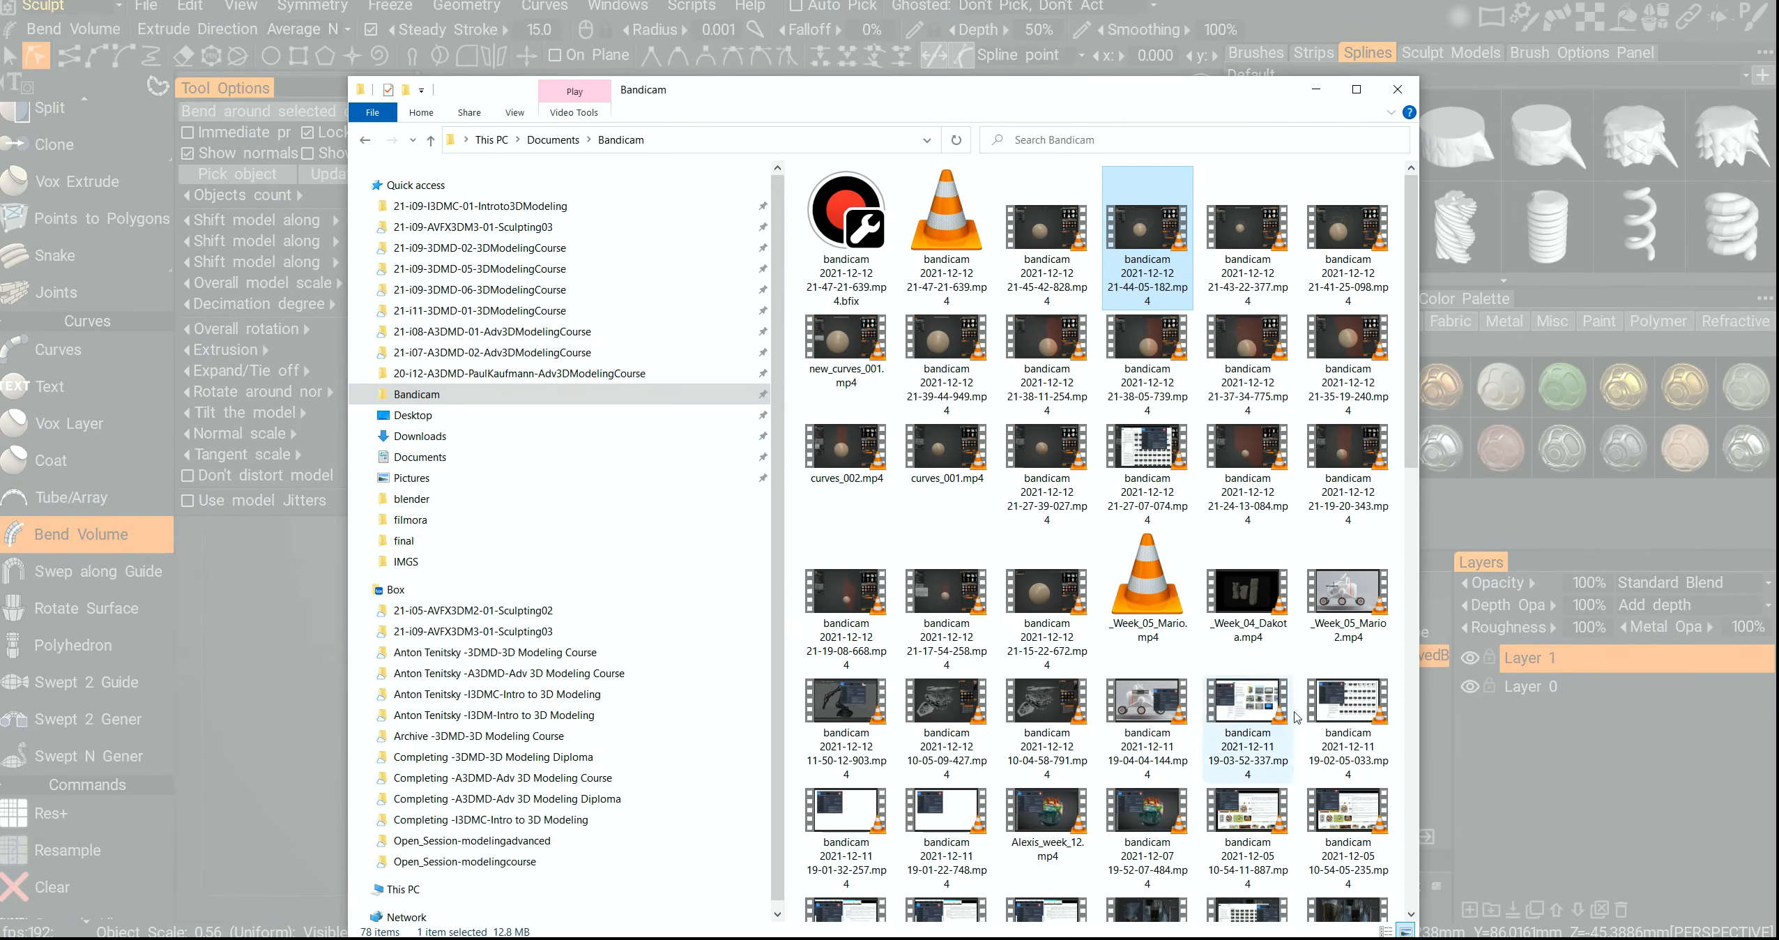
{"action": "key", "text": "F12"}
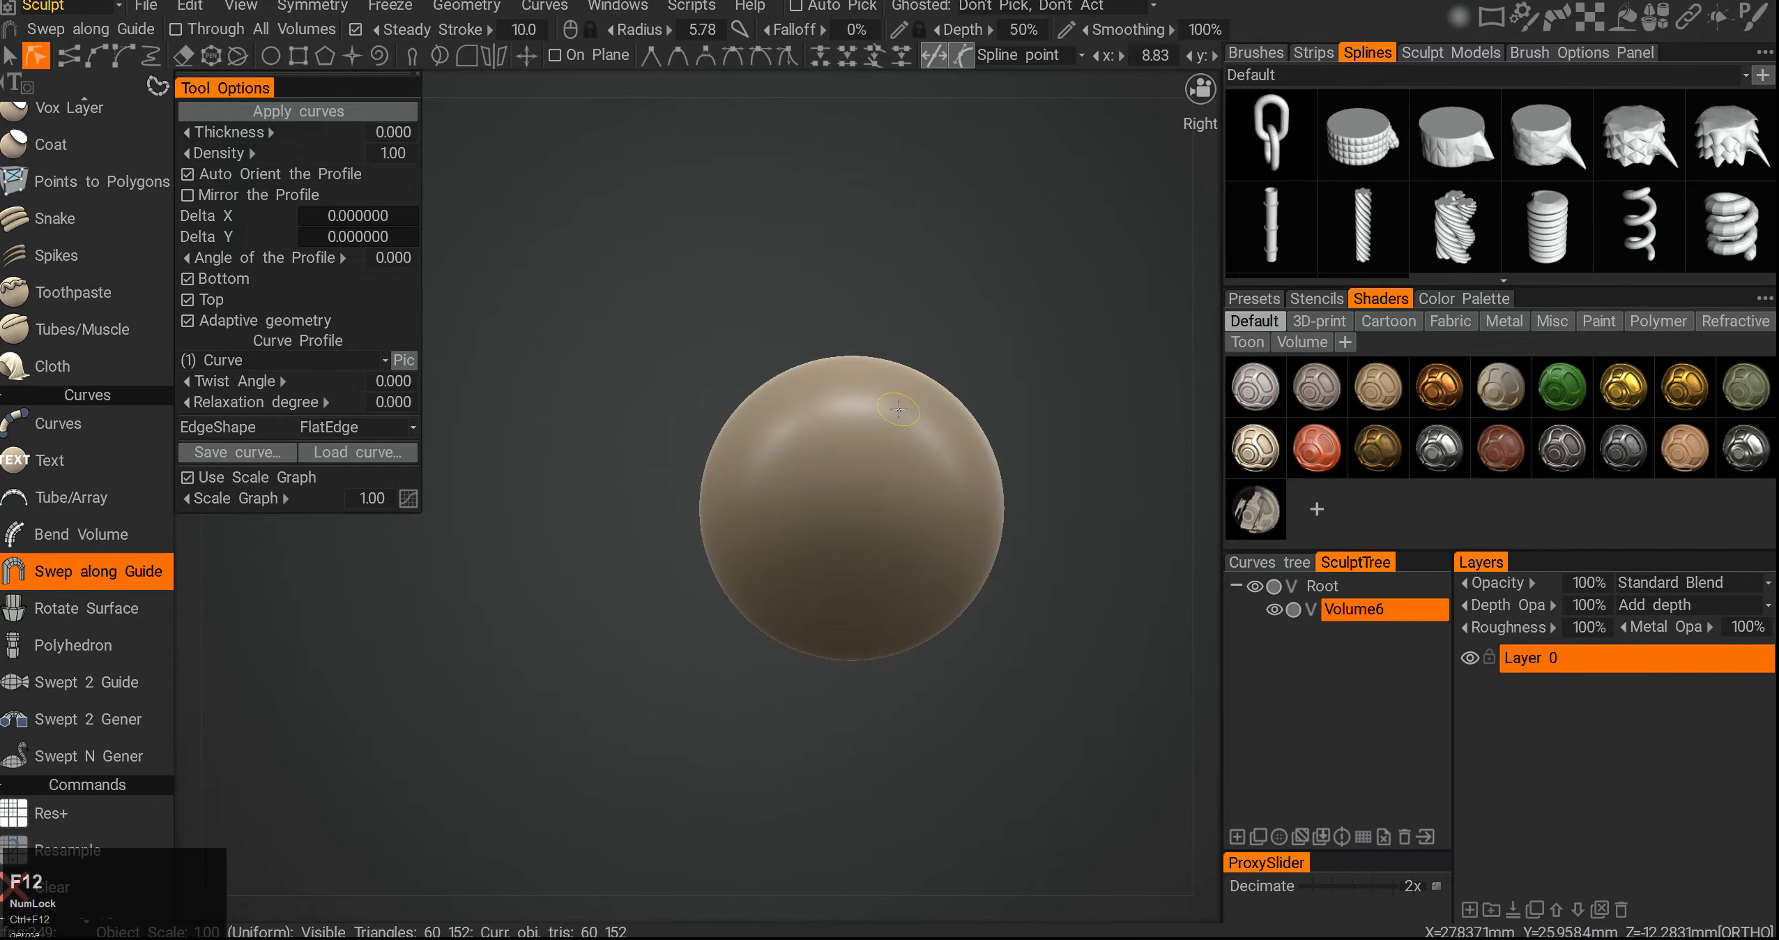
- Draw a closed profile curve with three points above the sphere
{"action": "middle_click_drag", "start_coordinate": [837, 485], "coordinate": [766, 569]}
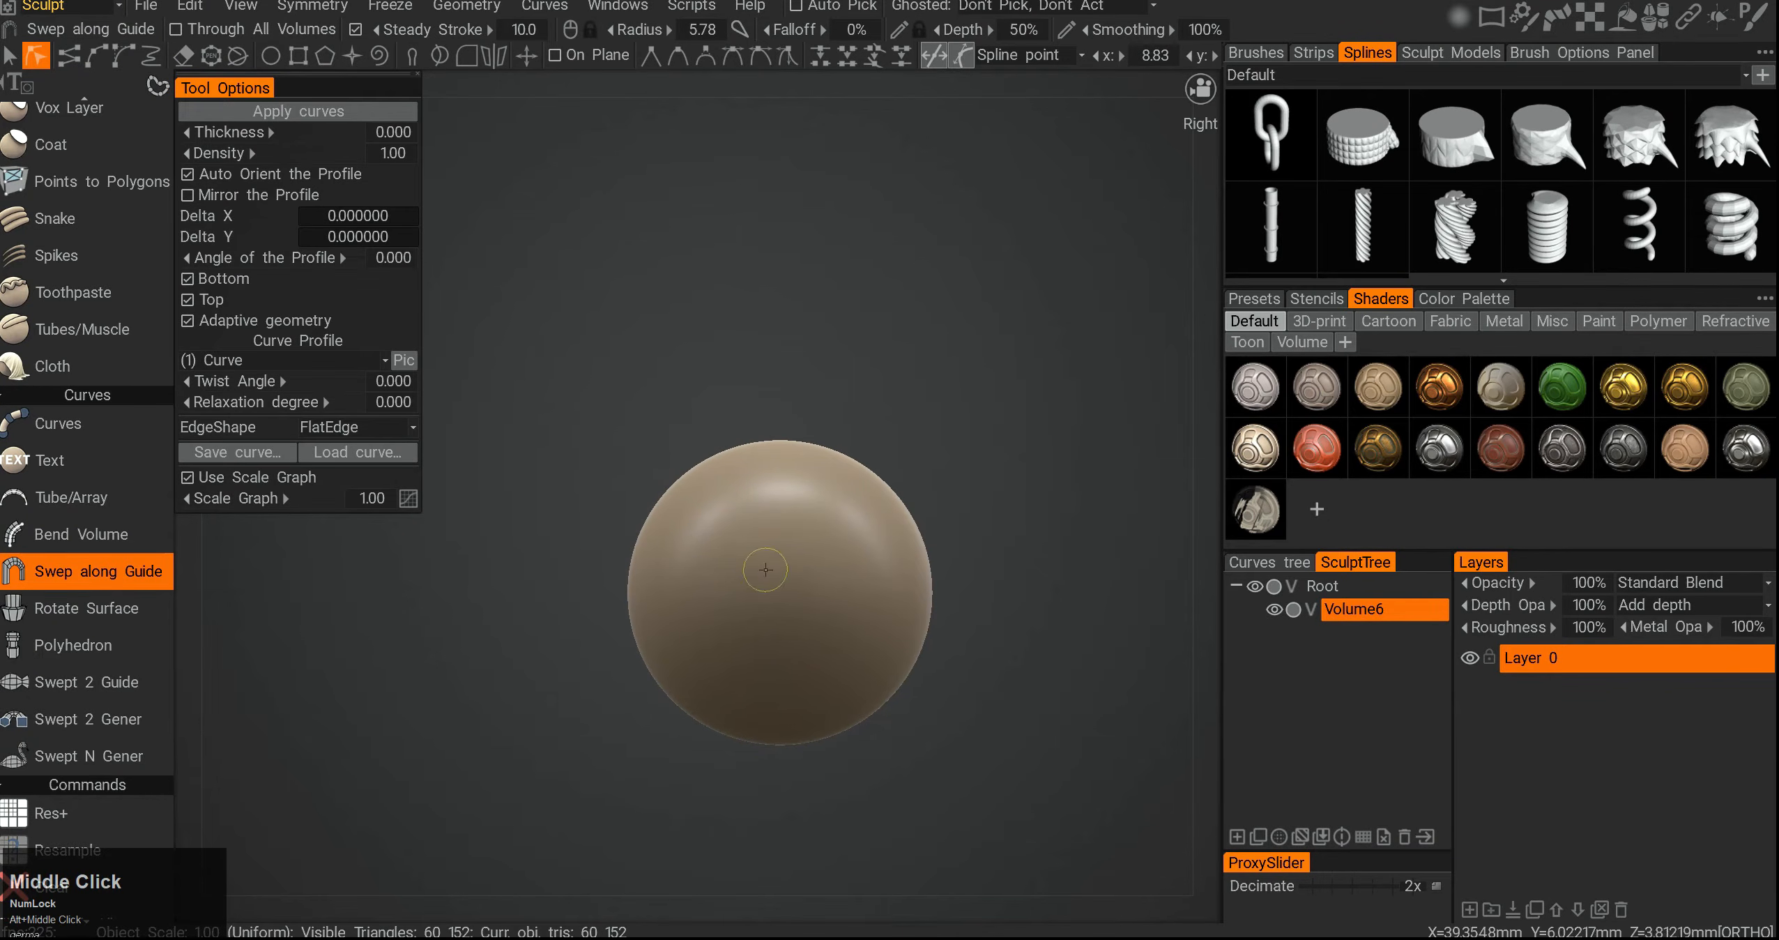
{"action": "left_click", "coordinate": [95, 57]}
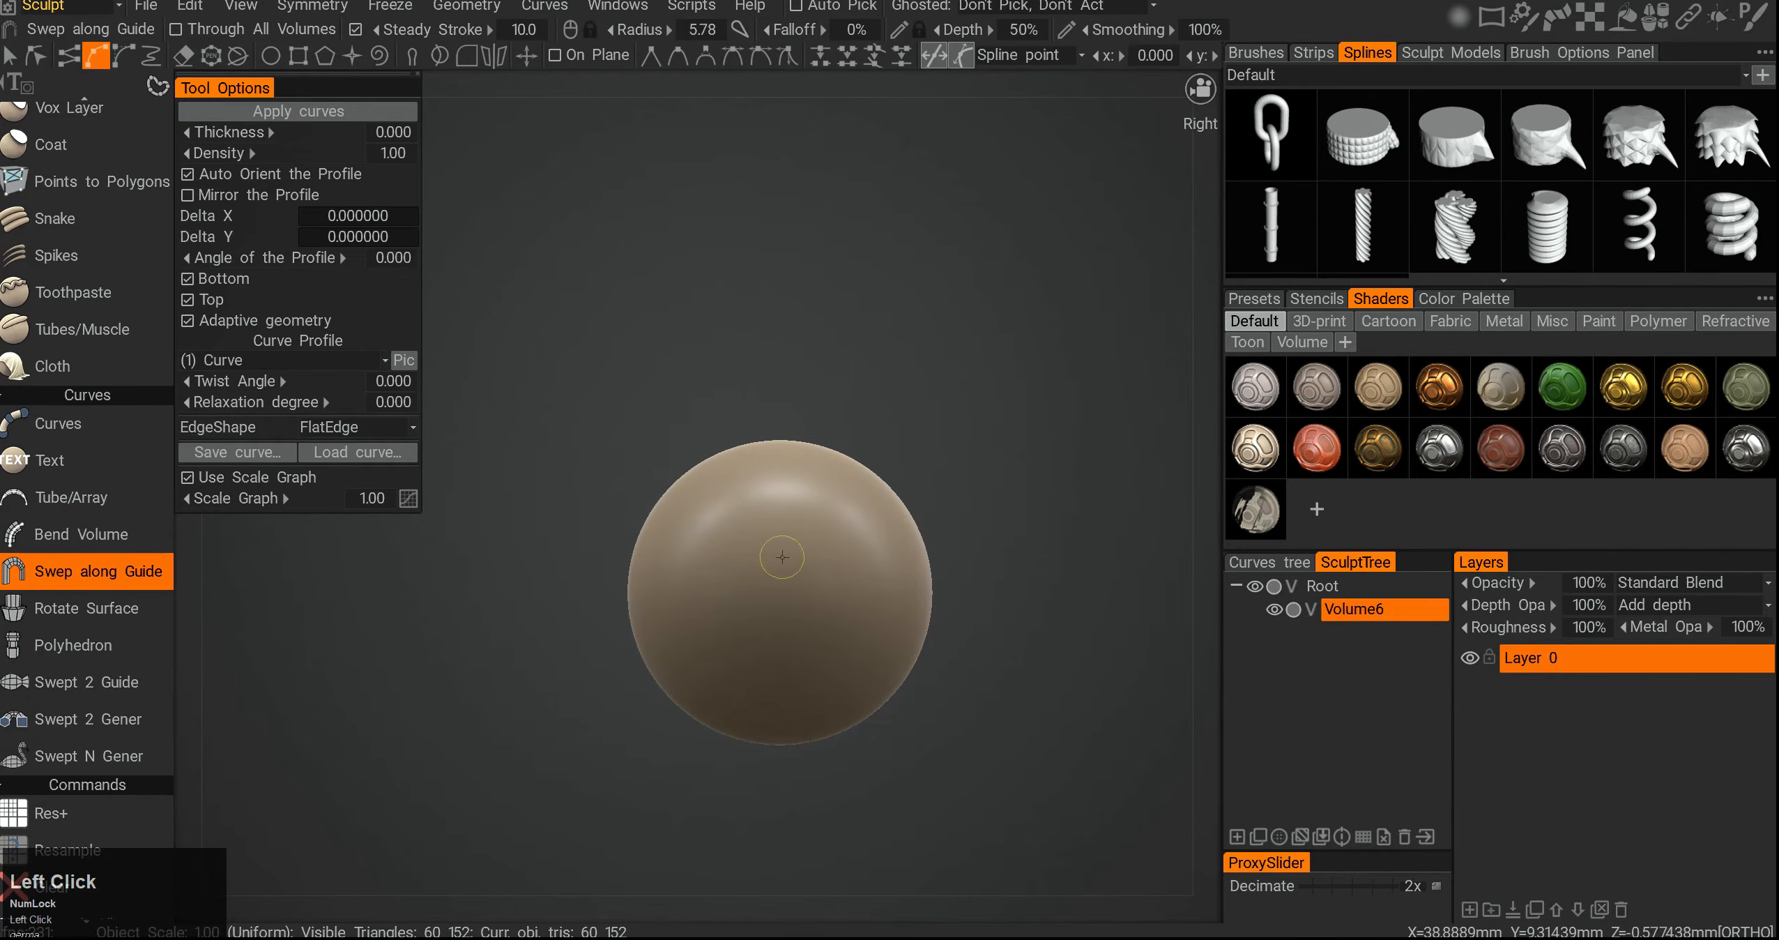
{"action": "left_click", "coordinate": [655, 308]}
{"action": "left_click", "coordinate": [924, 245]}
{"action": "left_click", "coordinate": [1017, 354]}
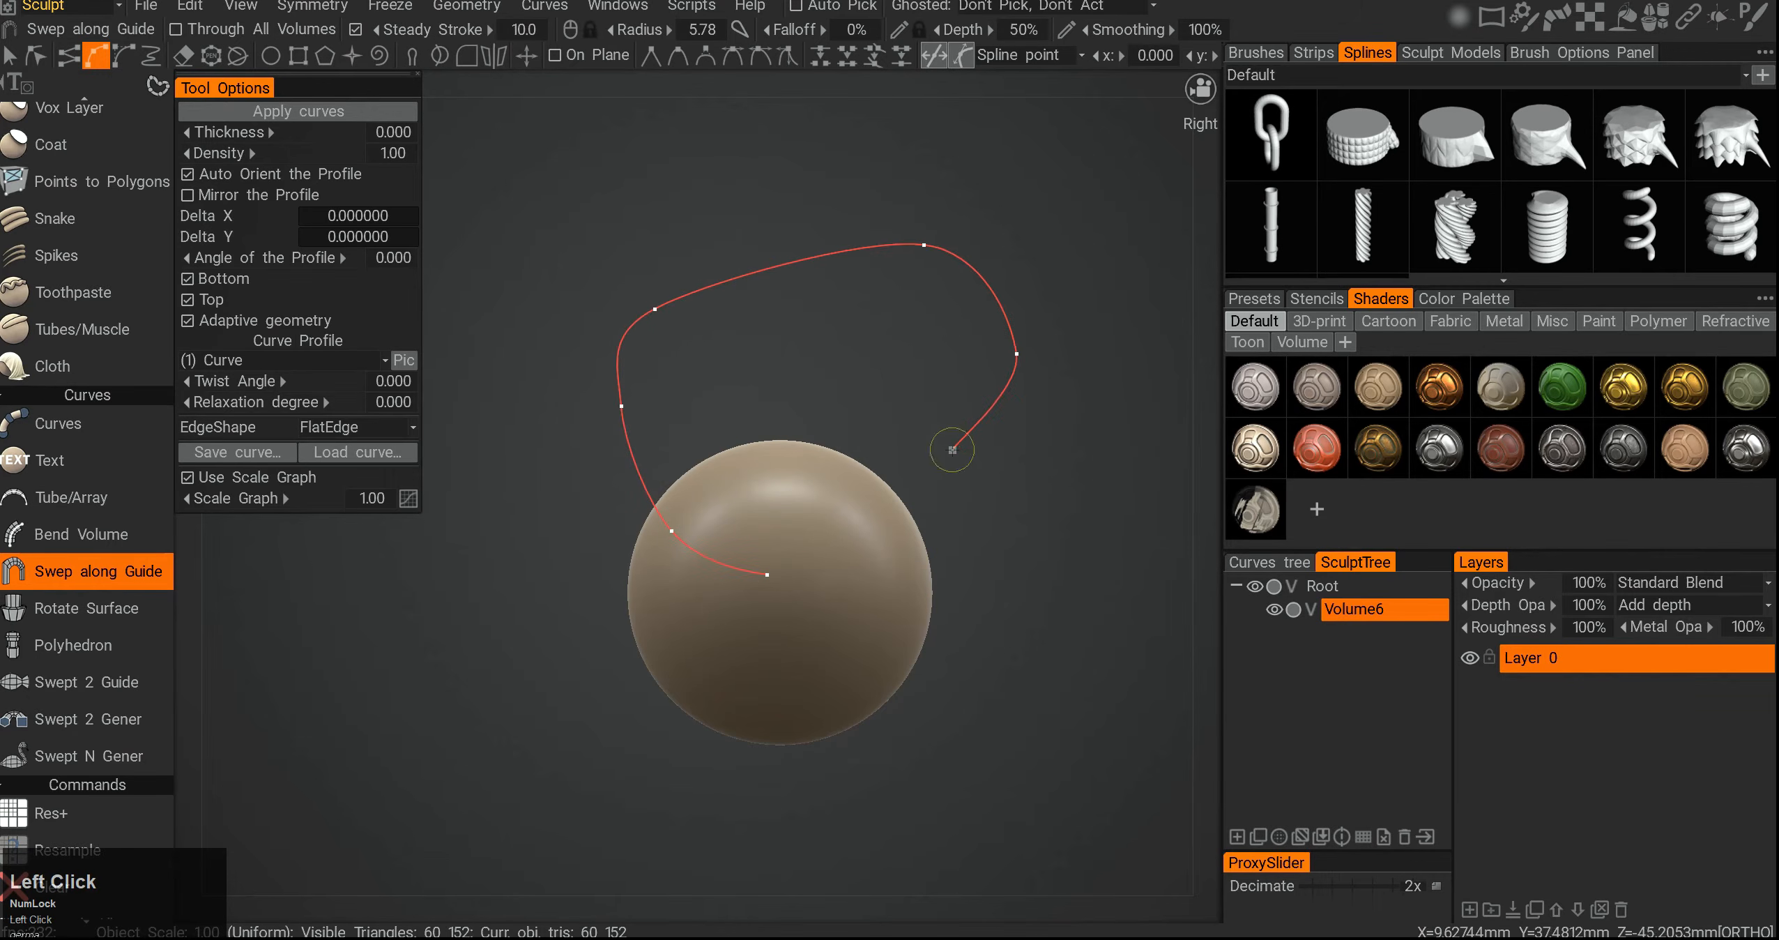
- Draw a second, straight curve crossing the view to serve as a guide
{"action": "middle_click_drag", "start_coordinate": [725, 506], "coordinate": [775, 587], "text": "alt"}
{"action": "left_click_drag", "start_coordinate": [775, 588], "coordinate": [937, 576], "text": "alt+shift"}
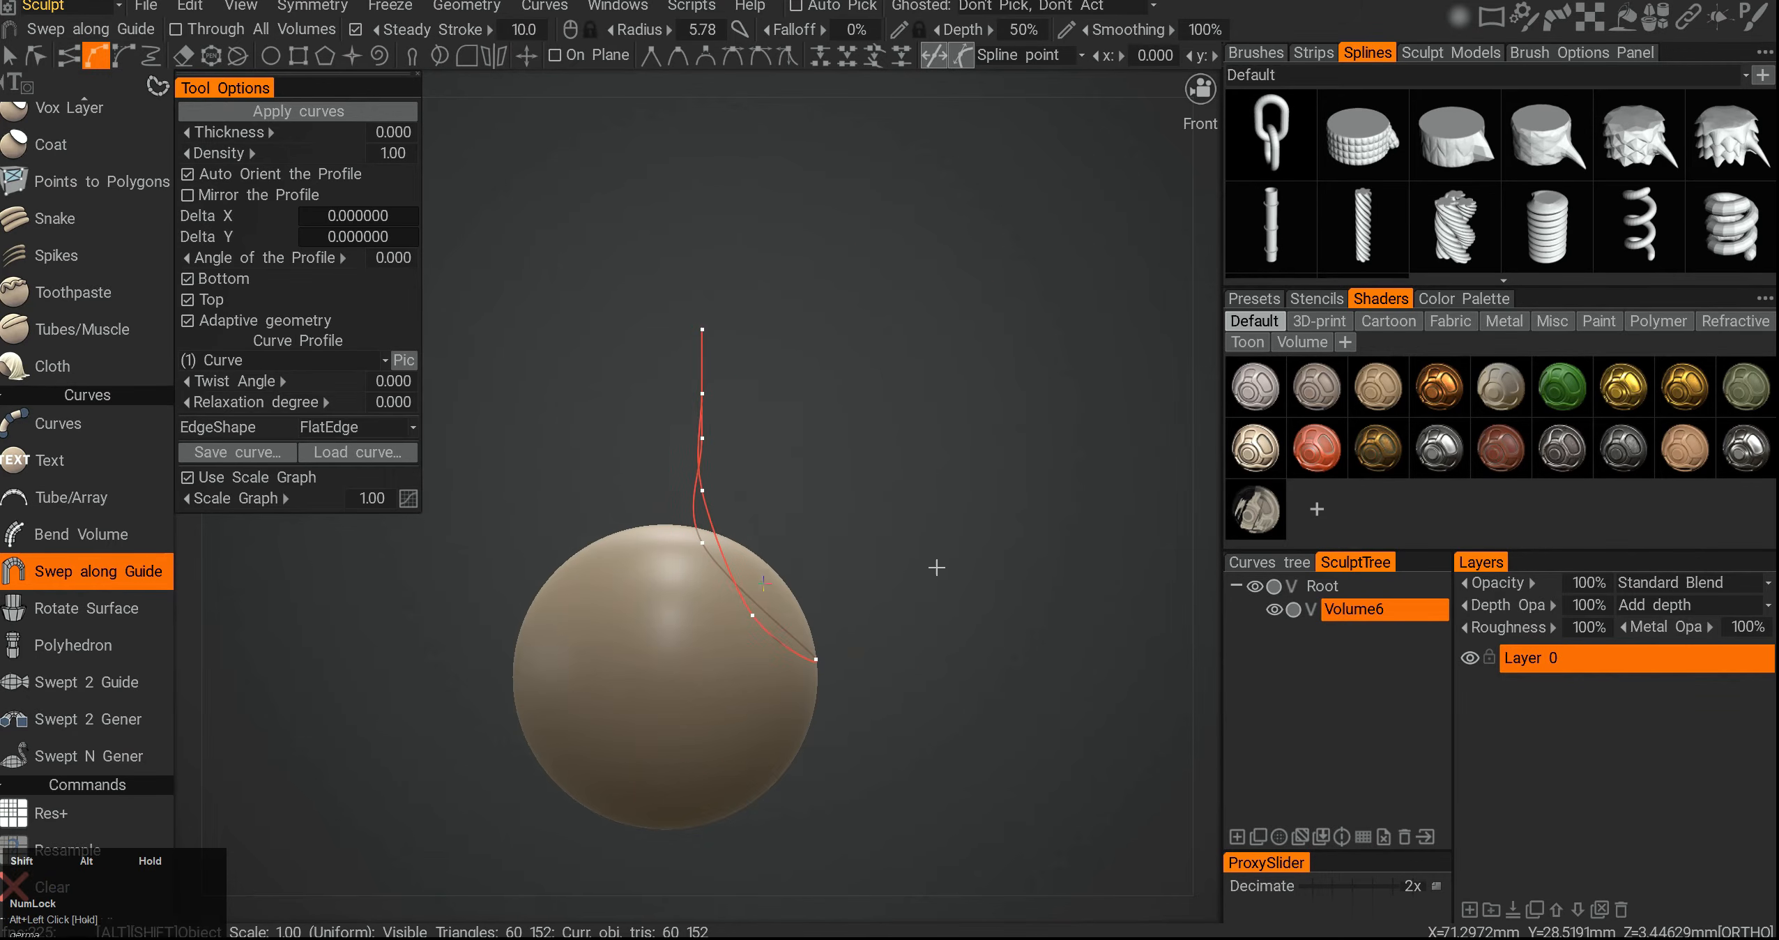
{"action": "middle_click_drag", "start_coordinate": [937, 576], "coordinate": [997, 524], "text": "alt"}
{"action": "right_click_drag", "start_coordinate": [997, 524], "coordinate": [470, 443], "text": "alt"}
{"action": "left_click", "coordinate": [453, 433]}
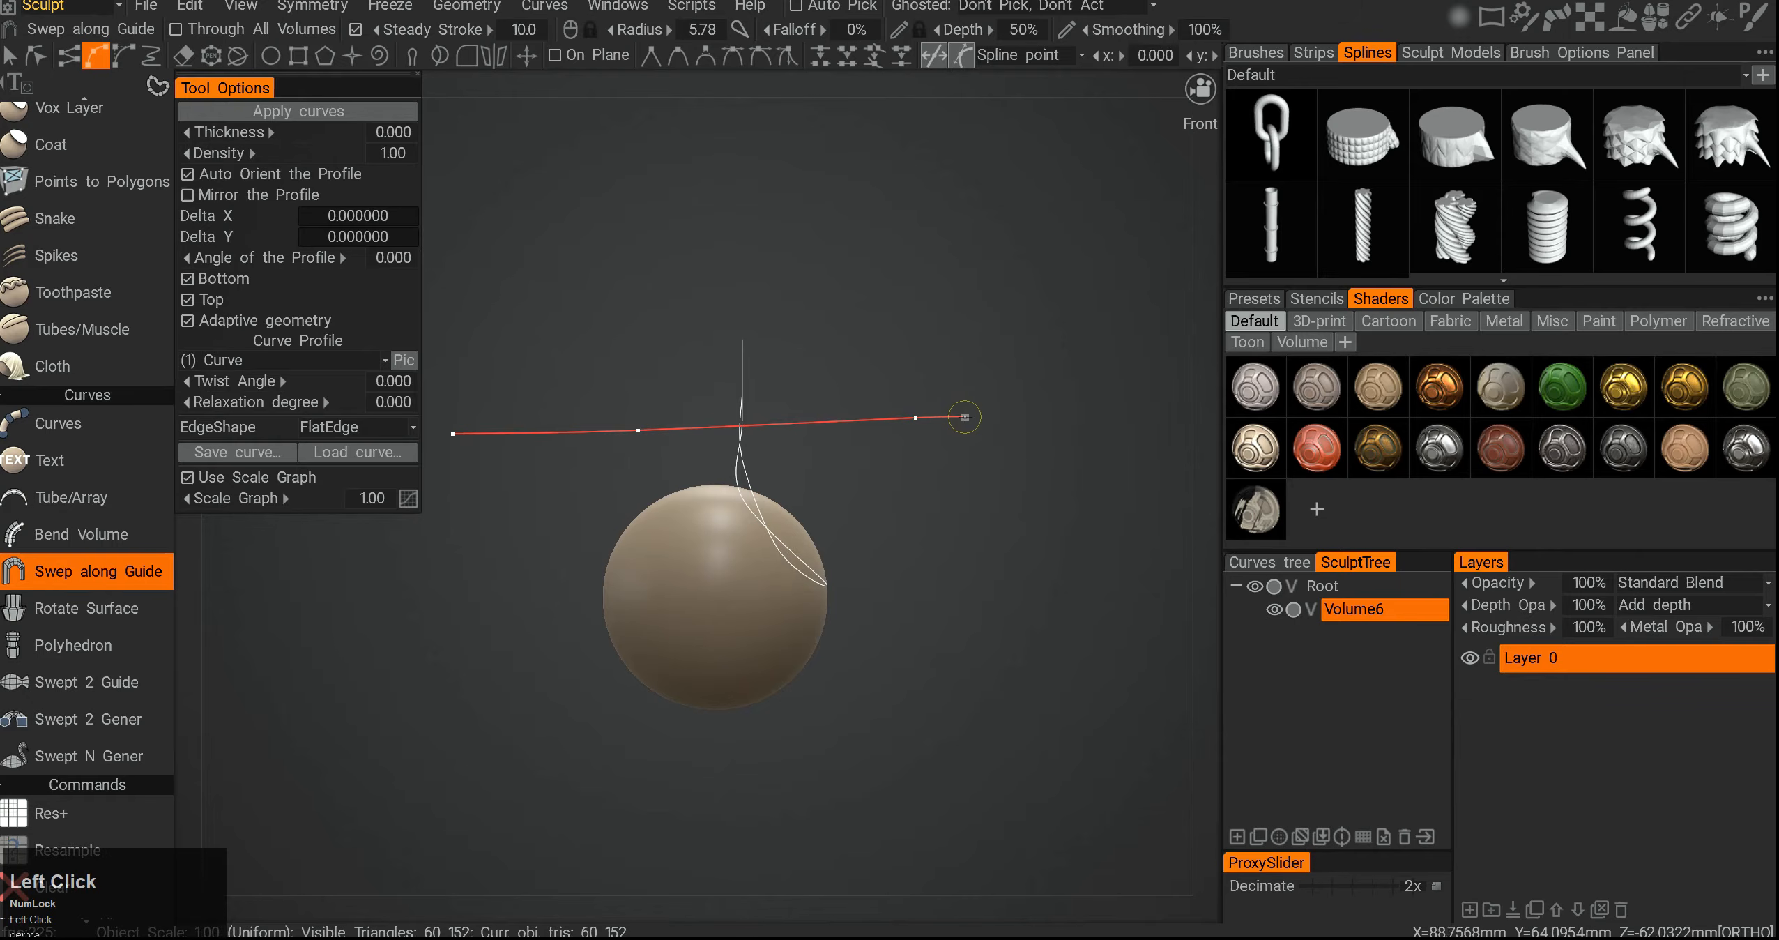
- Sweep the closed profile along the straight guide with the Swep profile along Guide Curve command
{"action": "left_click_drag", "start_coordinate": [1013, 481], "coordinate": [830, 467], "text": "alt"}
{"action": "middle_click_drag", "start_coordinate": [829, 467], "coordinate": [840, 509], "text": "alt"}
{"action": "right_click_drag", "start_coordinate": [841, 509], "coordinate": [889, 517], "text": "alt"}
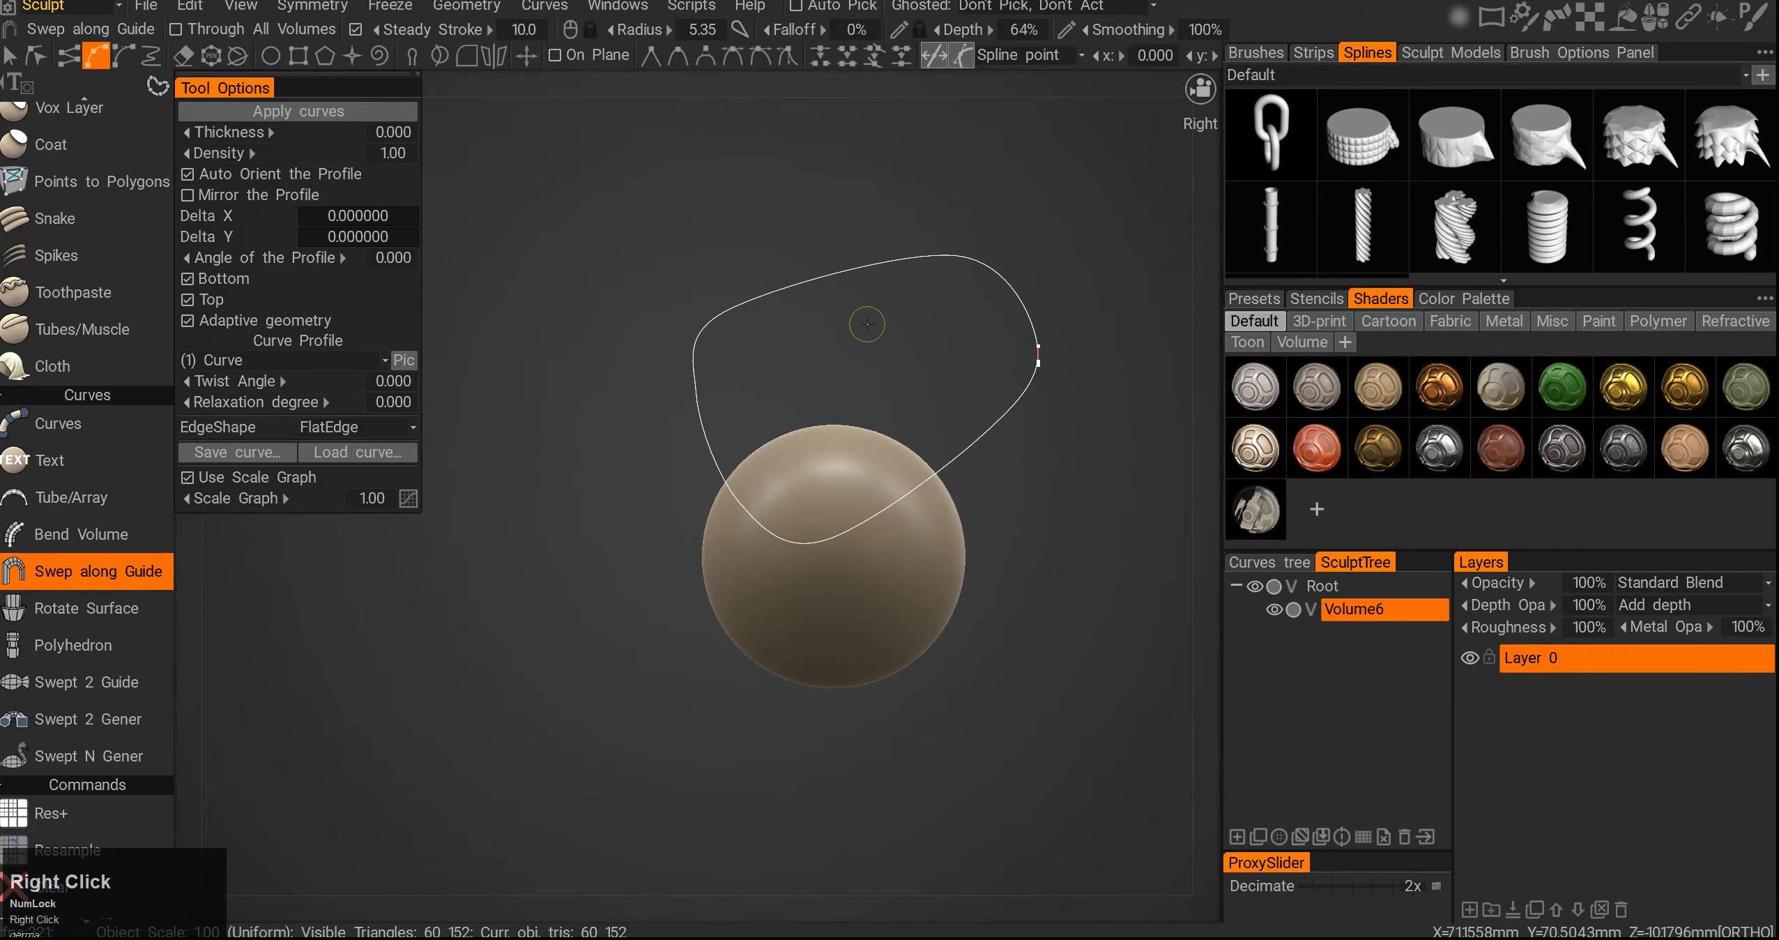
{"action": "right_click", "coordinate": [849, 269]}
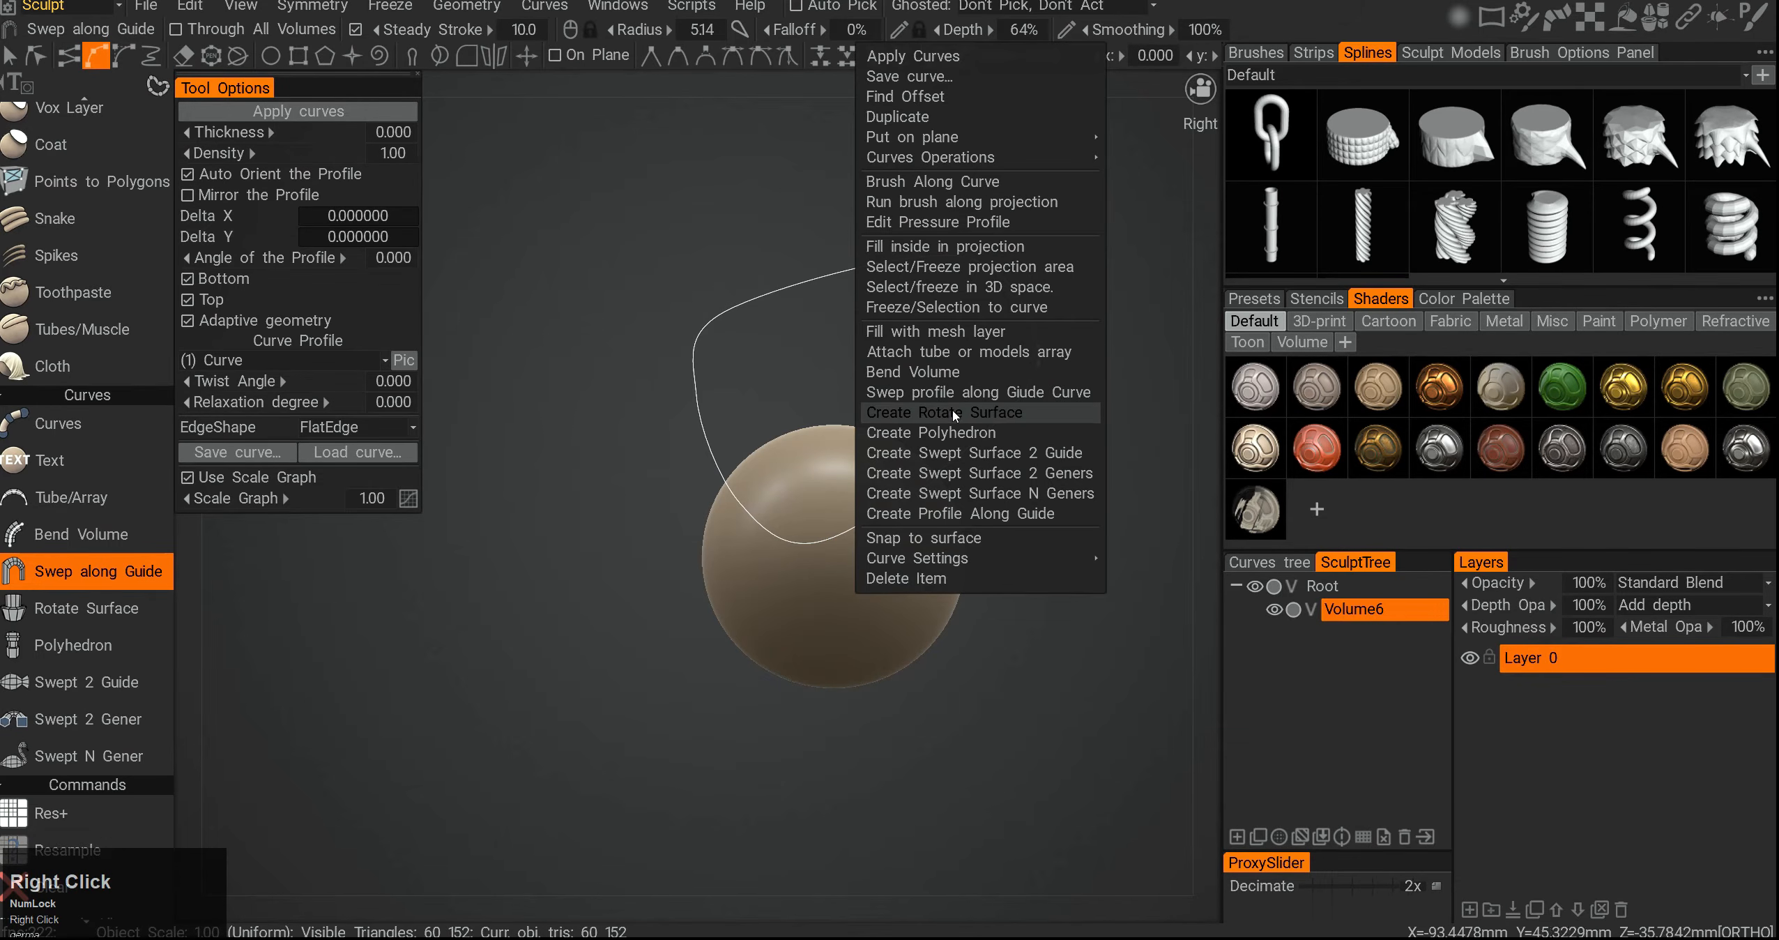
{"action": "left_click", "coordinate": [975, 394]}
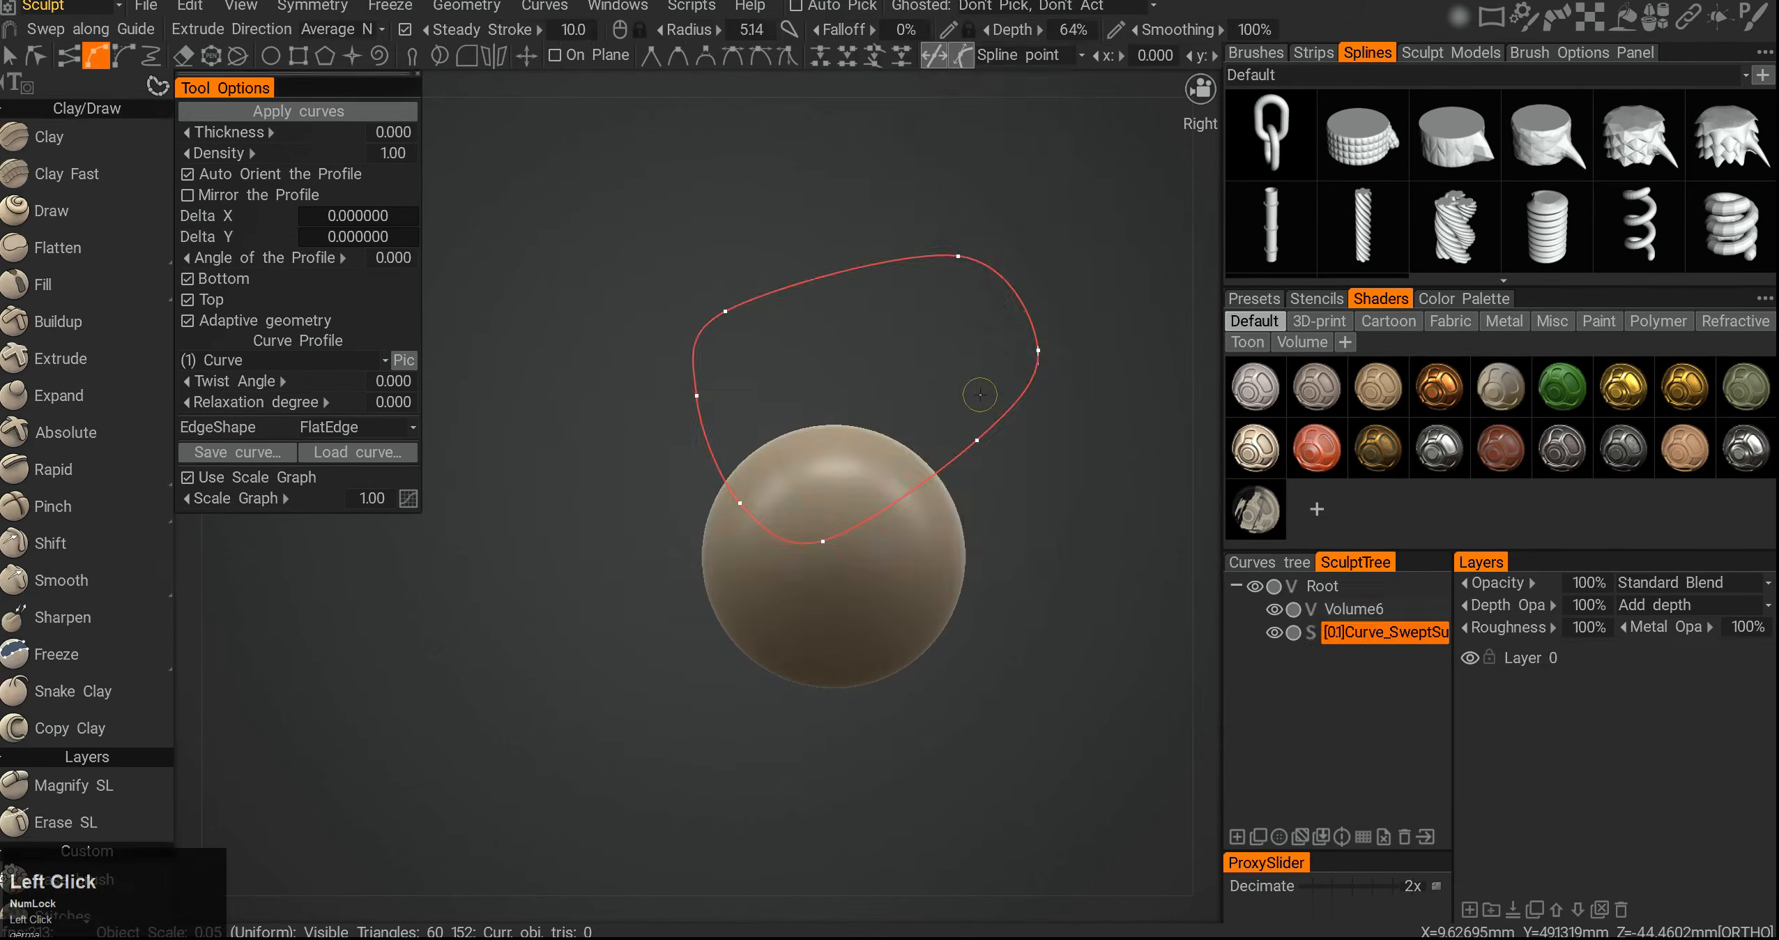
- Switch the sweep's curve profile between Curve and Curve1, ending with (1) Curve
{"action": "middle_click_drag", "start_coordinate": [861, 443], "coordinate": [812, 484], "text": "alt"}
{"action": "left_click_drag", "start_coordinate": [812, 483], "coordinate": [450, 405], "text": "alt"}
{"action": "middle_click_drag", "start_coordinate": [450, 404], "coordinate": [459, 442], "text": "alt"}
{"action": "right_click_drag", "start_coordinate": [459, 443], "coordinate": [392, 427], "text": "alt"}
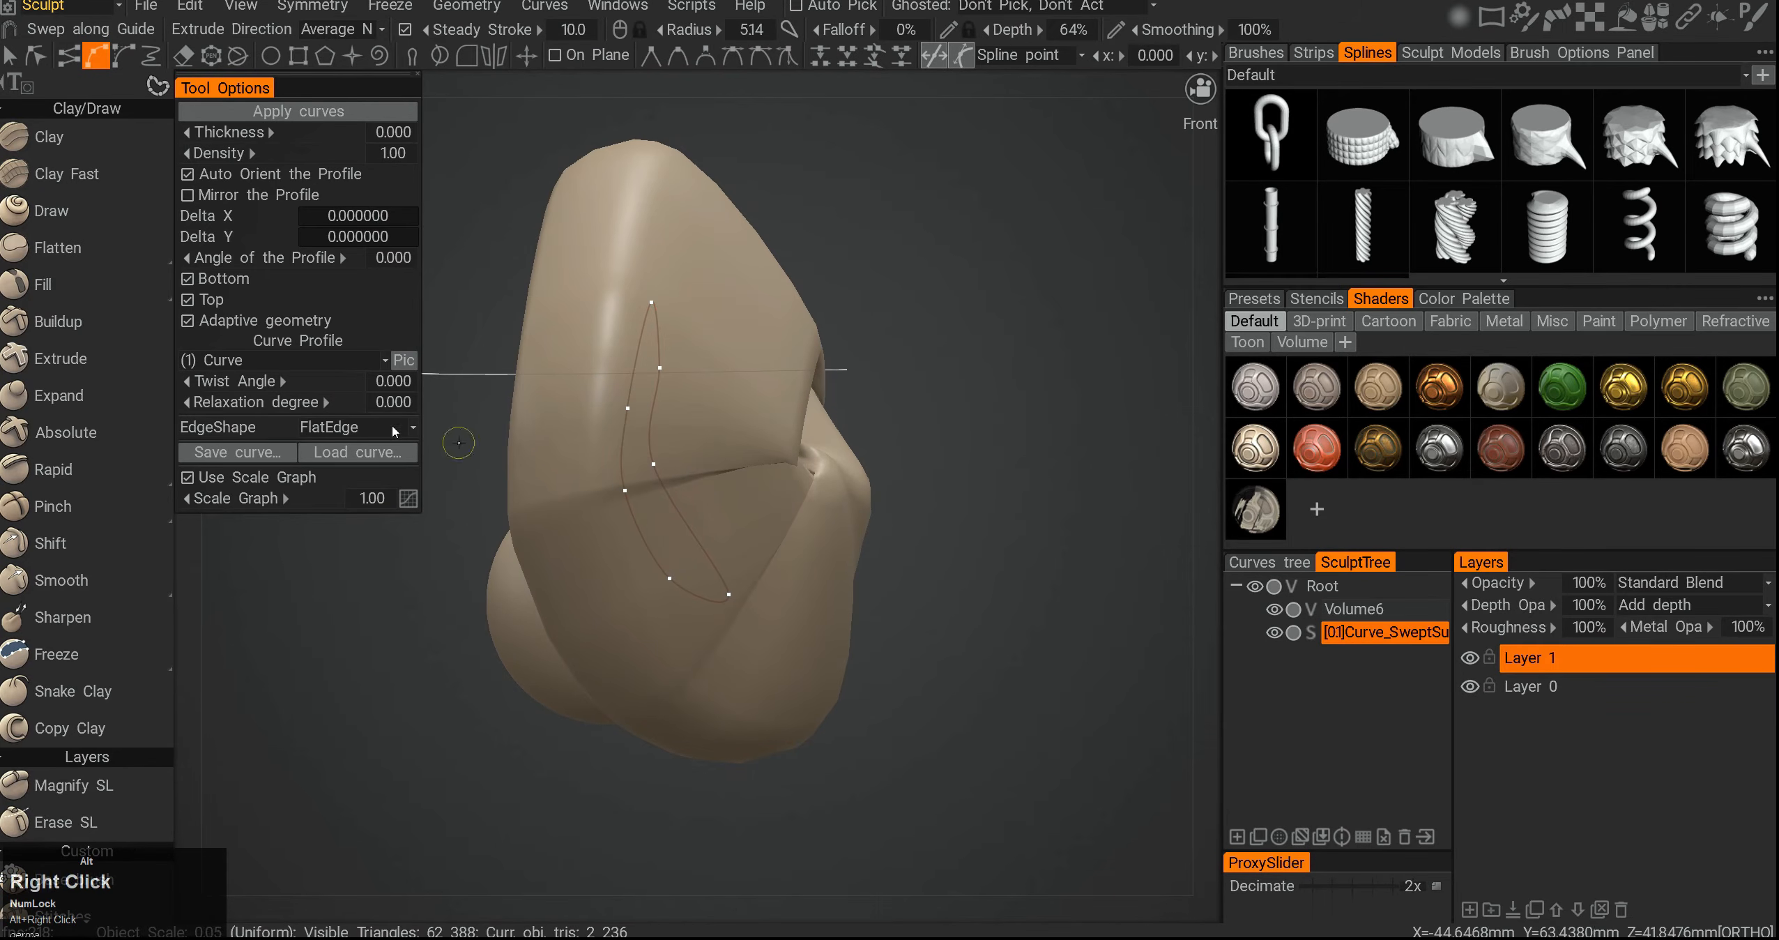
{"action": "middle_click_drag", "start_coordinate": [408, 407], "coordinate": [576, 435], "text": "alt"}
{"action": "left_click", "coordinate": [312, 359]}
{"action": "left_click", "coordinate": [249, 410]}
{"action": "left_click", "coordinate": [295, 360]}
{"action": "left_click", "coordinate": [244, 426]}
{"action": "left_click_drag", "start_coordinate": [521, 481], "coordinate": [628, 530], "text": "alt"}
{"action": "left_click", "coordinate": [300, 360]}
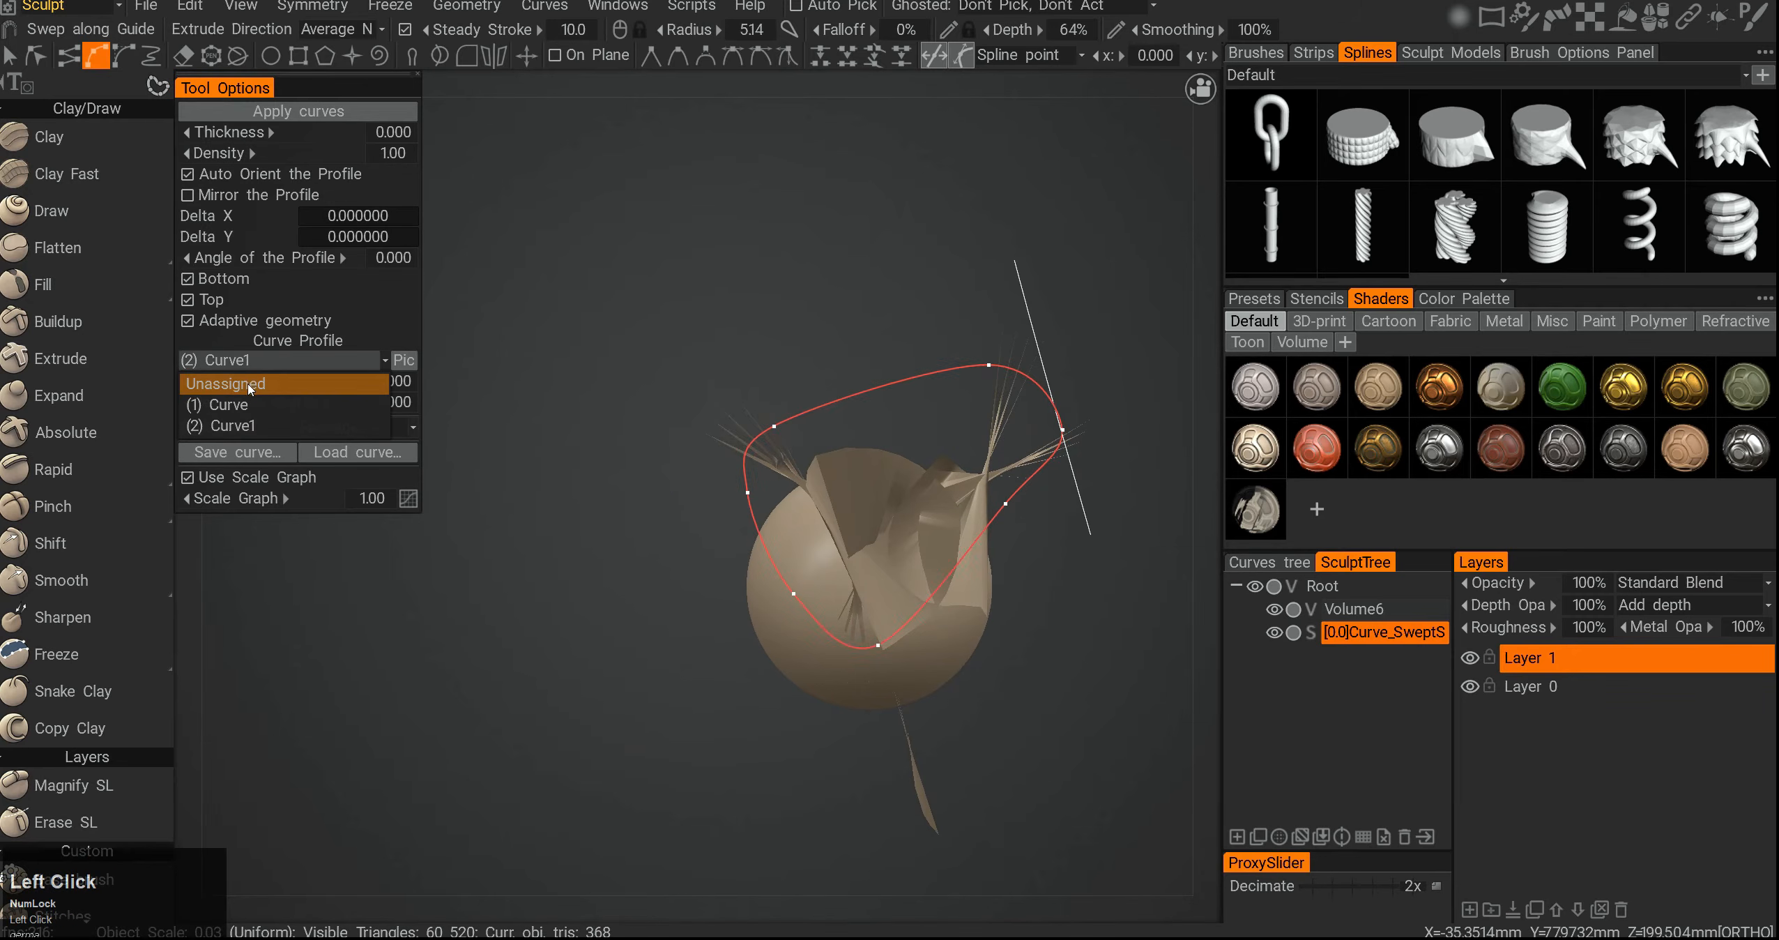
{"action": "left_click", "coordinate": [241, 406]}
- Remove the swept surface from the scene, keeping only the curves
{"action": "mouse_move", "coordinate": [772, 535]}
{"action": "left_mouse_down", "text": "alt"}
{"action": "mouse_move", "coordinate": [949, 537]}
{"action": "mouse_move", "coordinate": [896, 485]}
{"action": "mouse_move", "coordinate": [882, 518]}
{"action": "mouse_move", "coordinate": [655, 488]}
{"action": "mouse_move", "coordinate": [871, 414]}
{"action": "mouse_move", "coordinate": [847, 533]}
{"action": "mouse_move", "coordinate": [802, 558]}
{"action": "left_mouse_up", "text": "alt"}
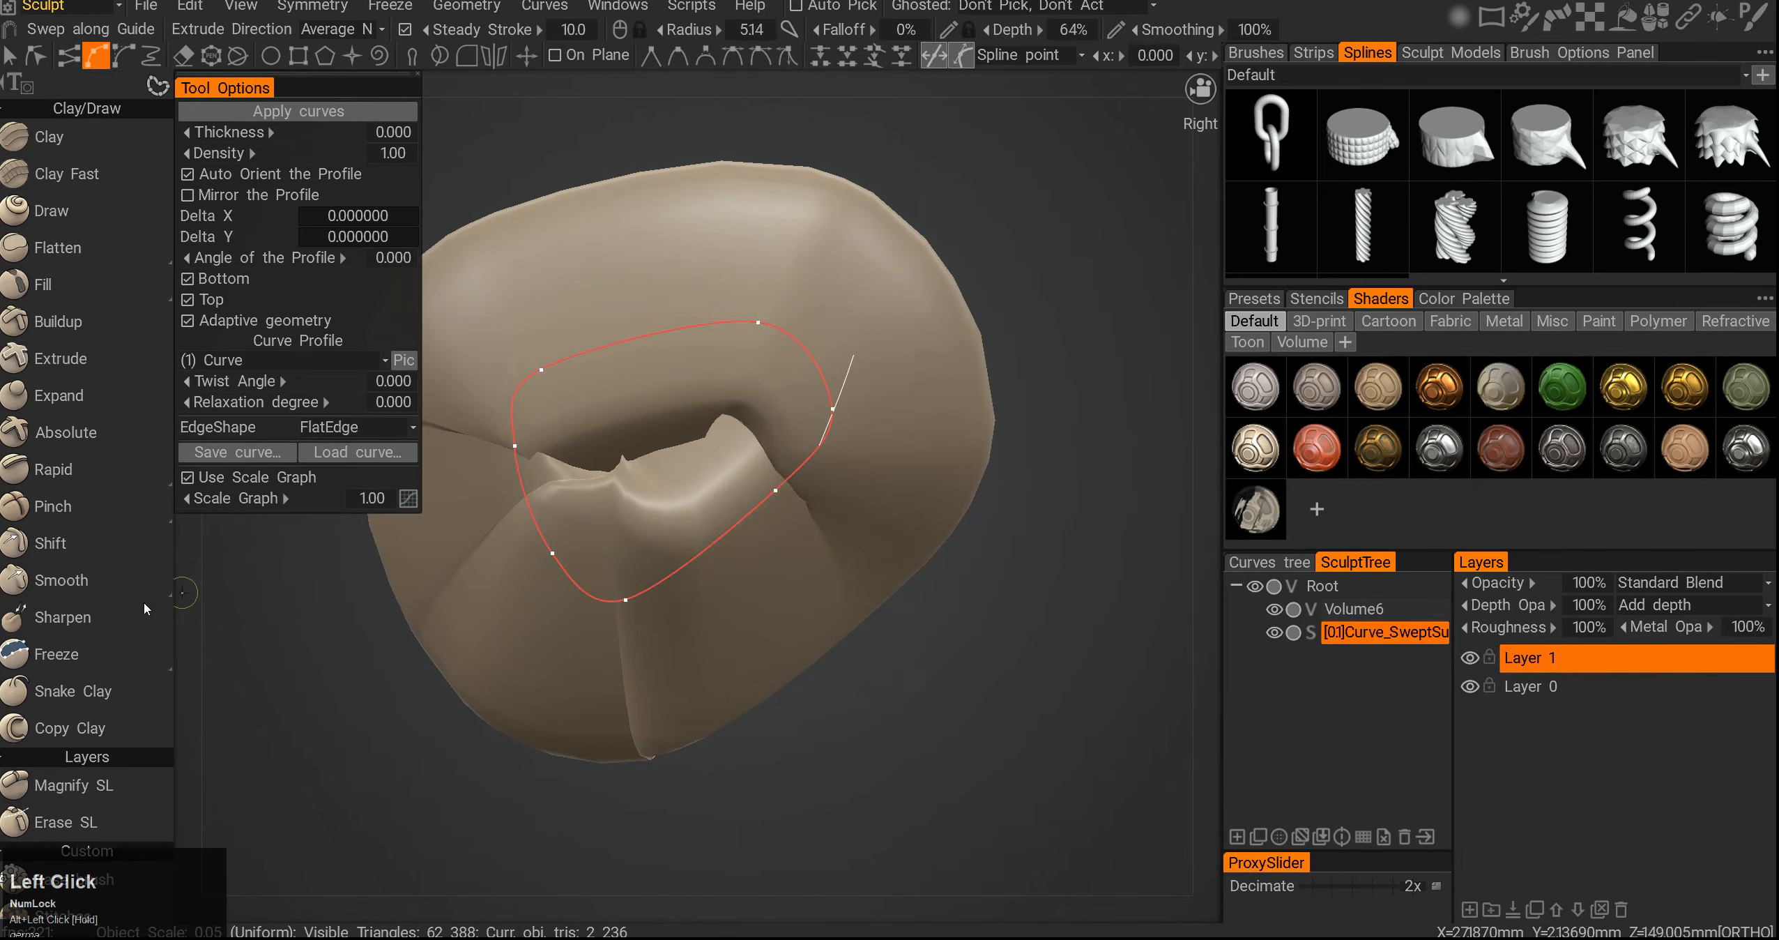
{"action": "scroll", "coordinate": [89, 621], "scroll_direction": "down", "scroll_amount": 3}
{"action": "scroll", "coordinate": [88, 621], "scroll_direction": "down", "scroll_amount": 8}
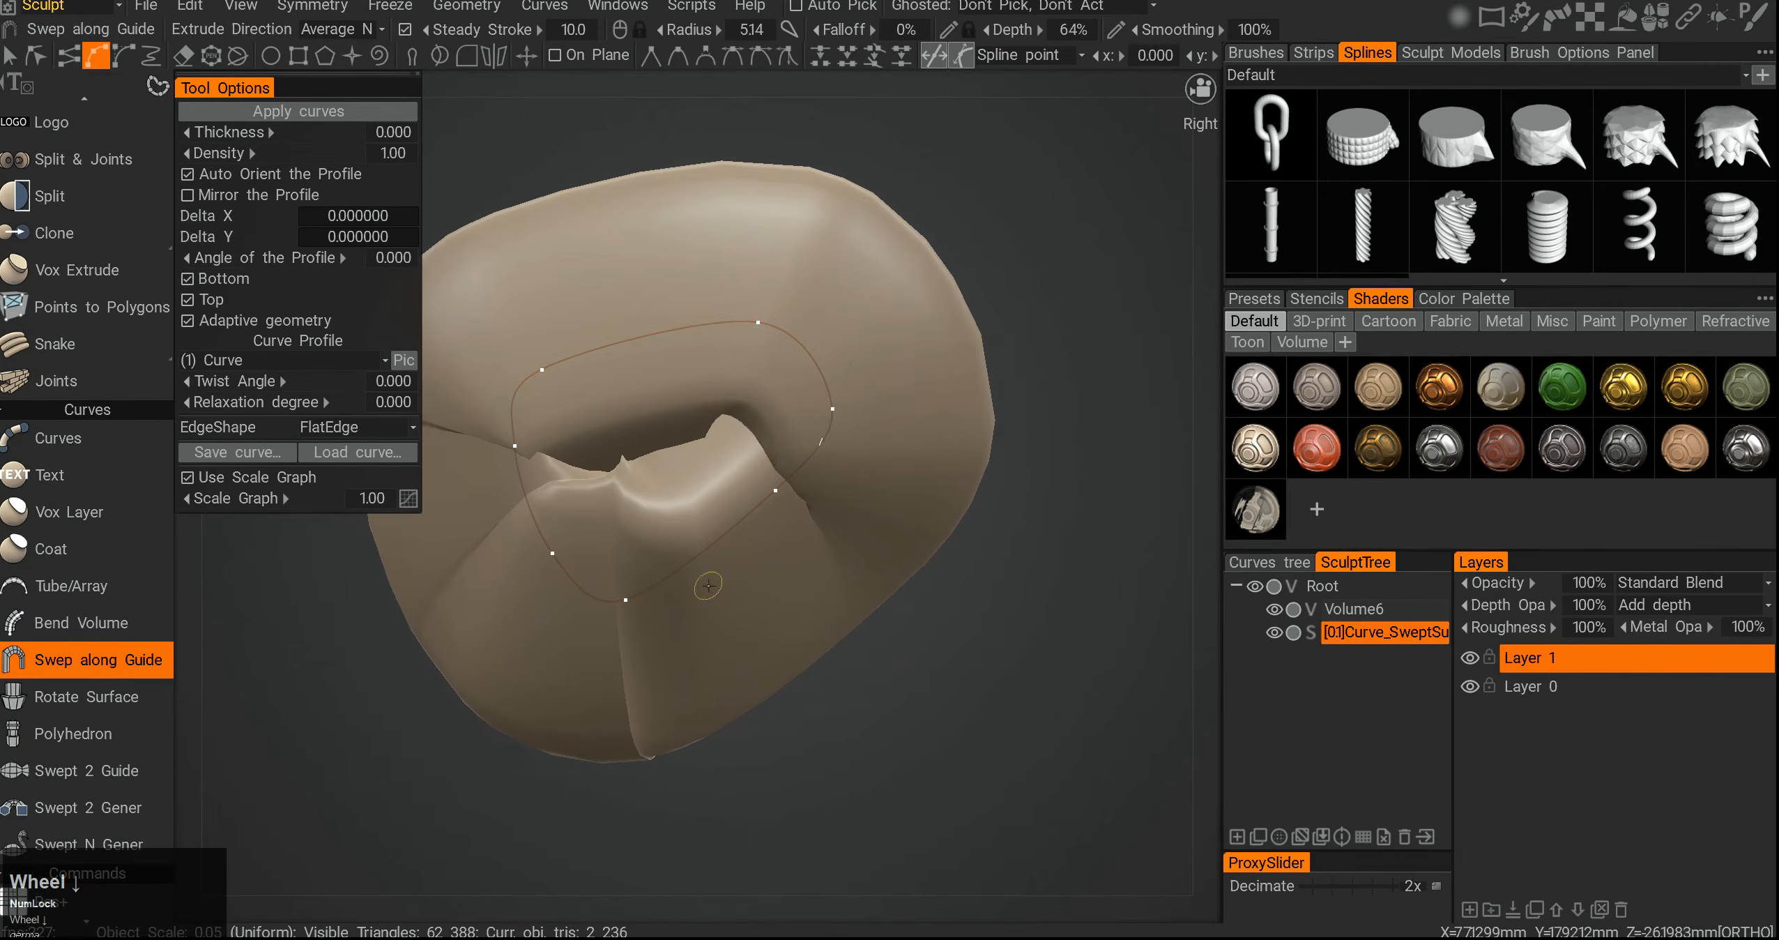
{"action": "middle_click_drag", "start_coordinate": [133, 537], "coordinate": [161, 569], "text": "alt"}
{"action": "left_click_drag", "start_coordinate": [488, 537], "coordinate": [550, 517], "text": "alt"}
{"action": "mouse_move", "coordinate": [549, 518]}
{"action": "middle_mouse_down", "text": "alt"}
{"action": "mouse_move", "coordinate": [559, 530]}
{"action": "mouse_move", "coordinate": [567, 501]}
{"action": "middle_mouse_up", "text": "alt"}
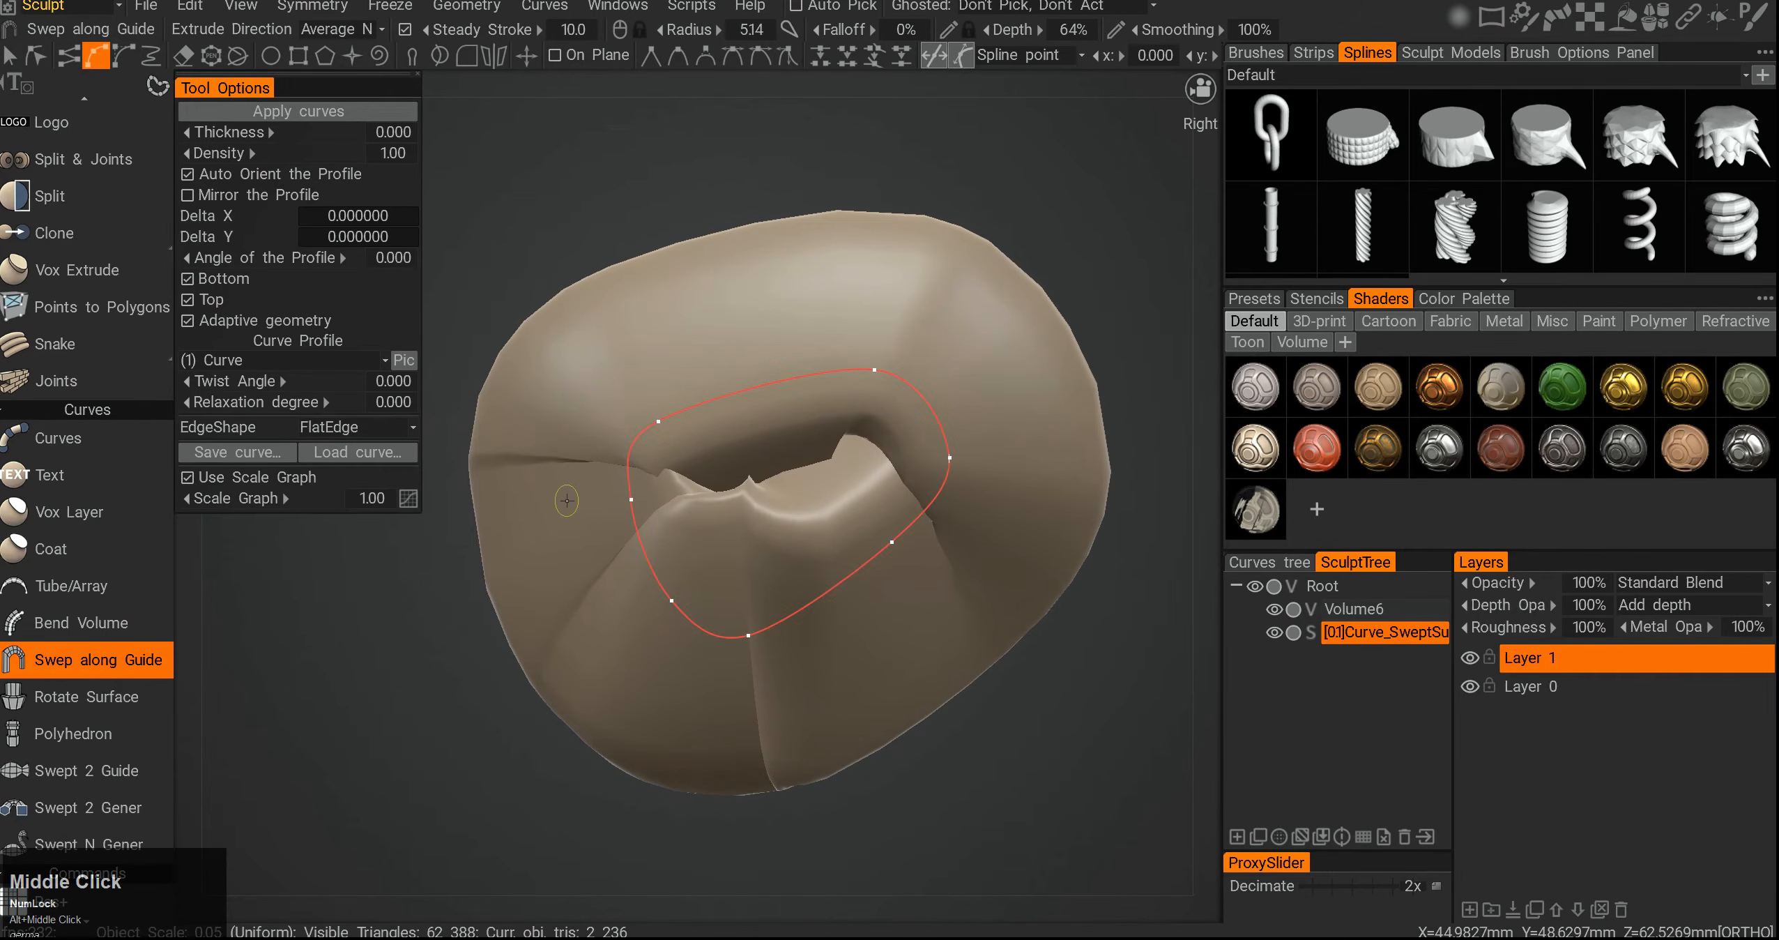
{"action": "key", "text": "ctrl+F12"}
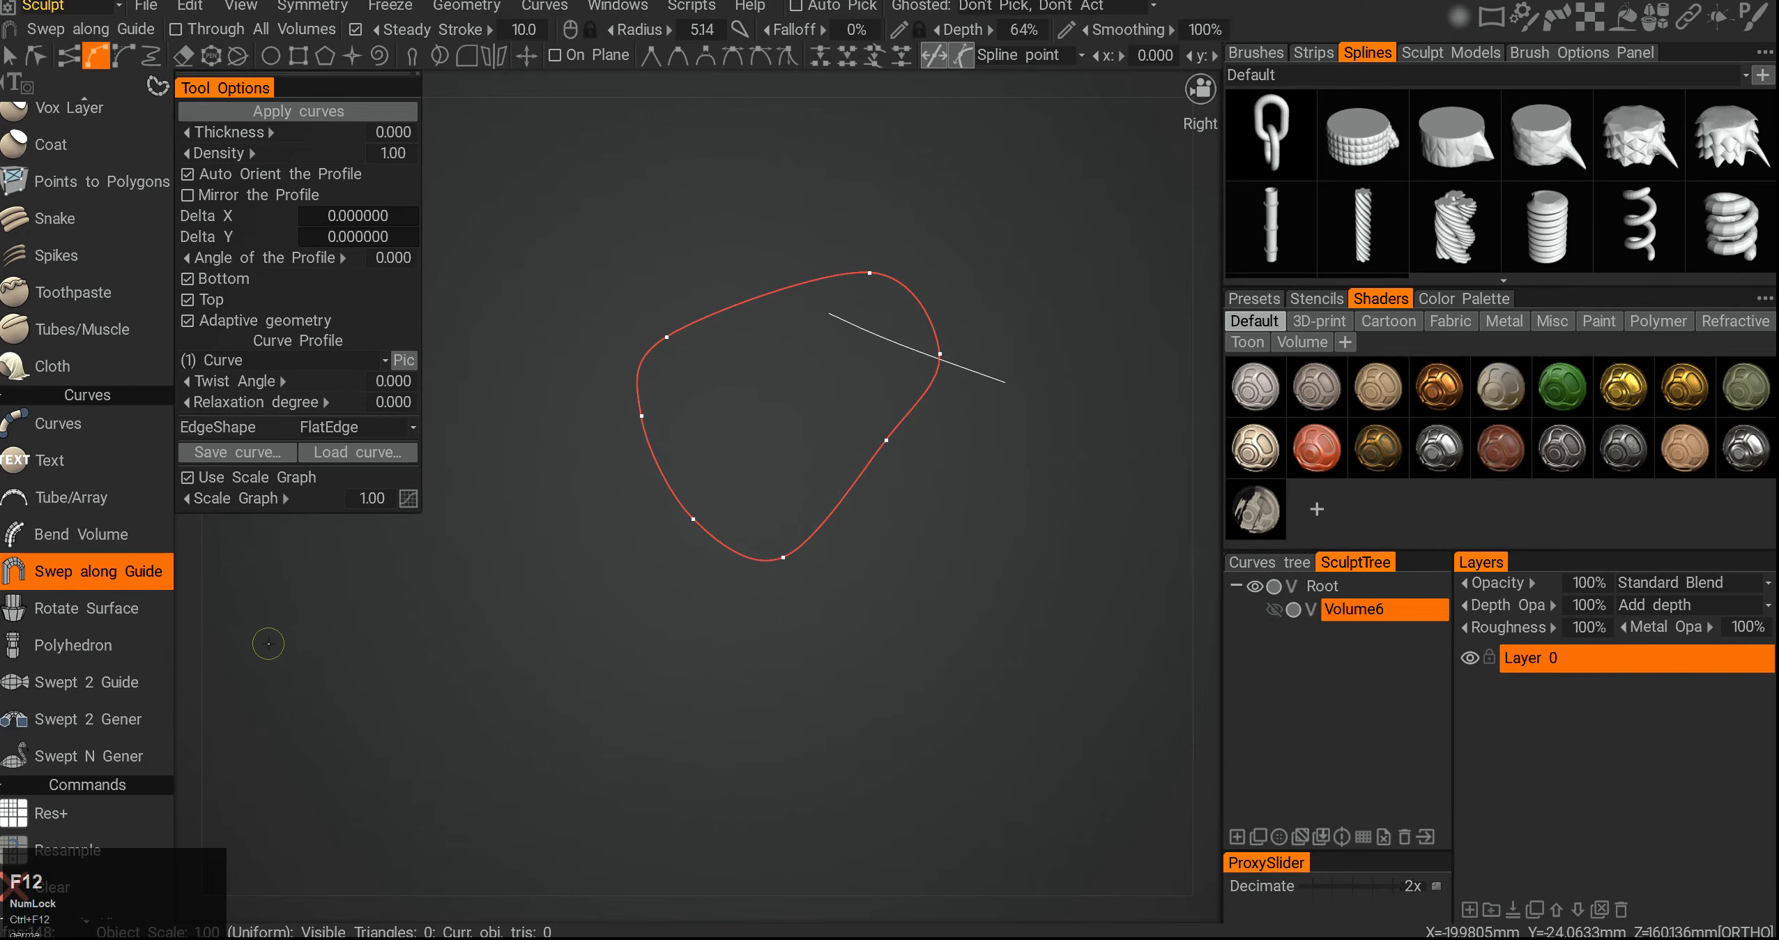
- Create a rotate surface from the closed curve with the Rotate Surface command
{"action": "left_click", "coordinate": [81, 604]}
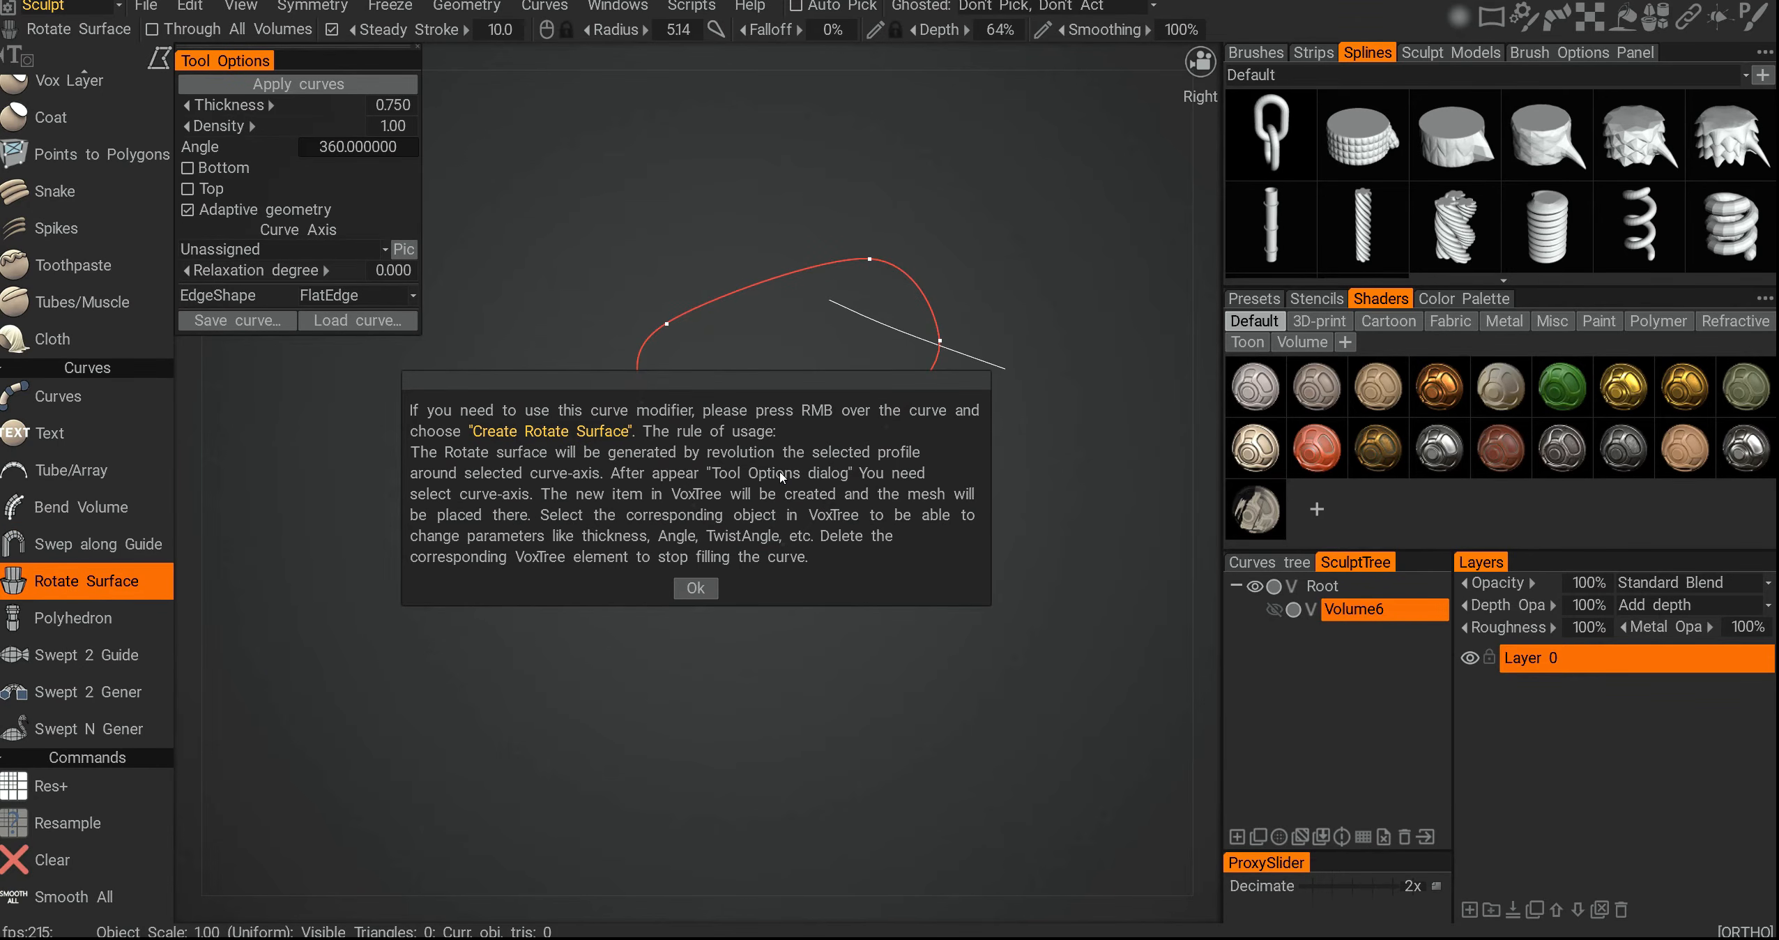
{"action": "left_click", "coordinate": [698, 590]}
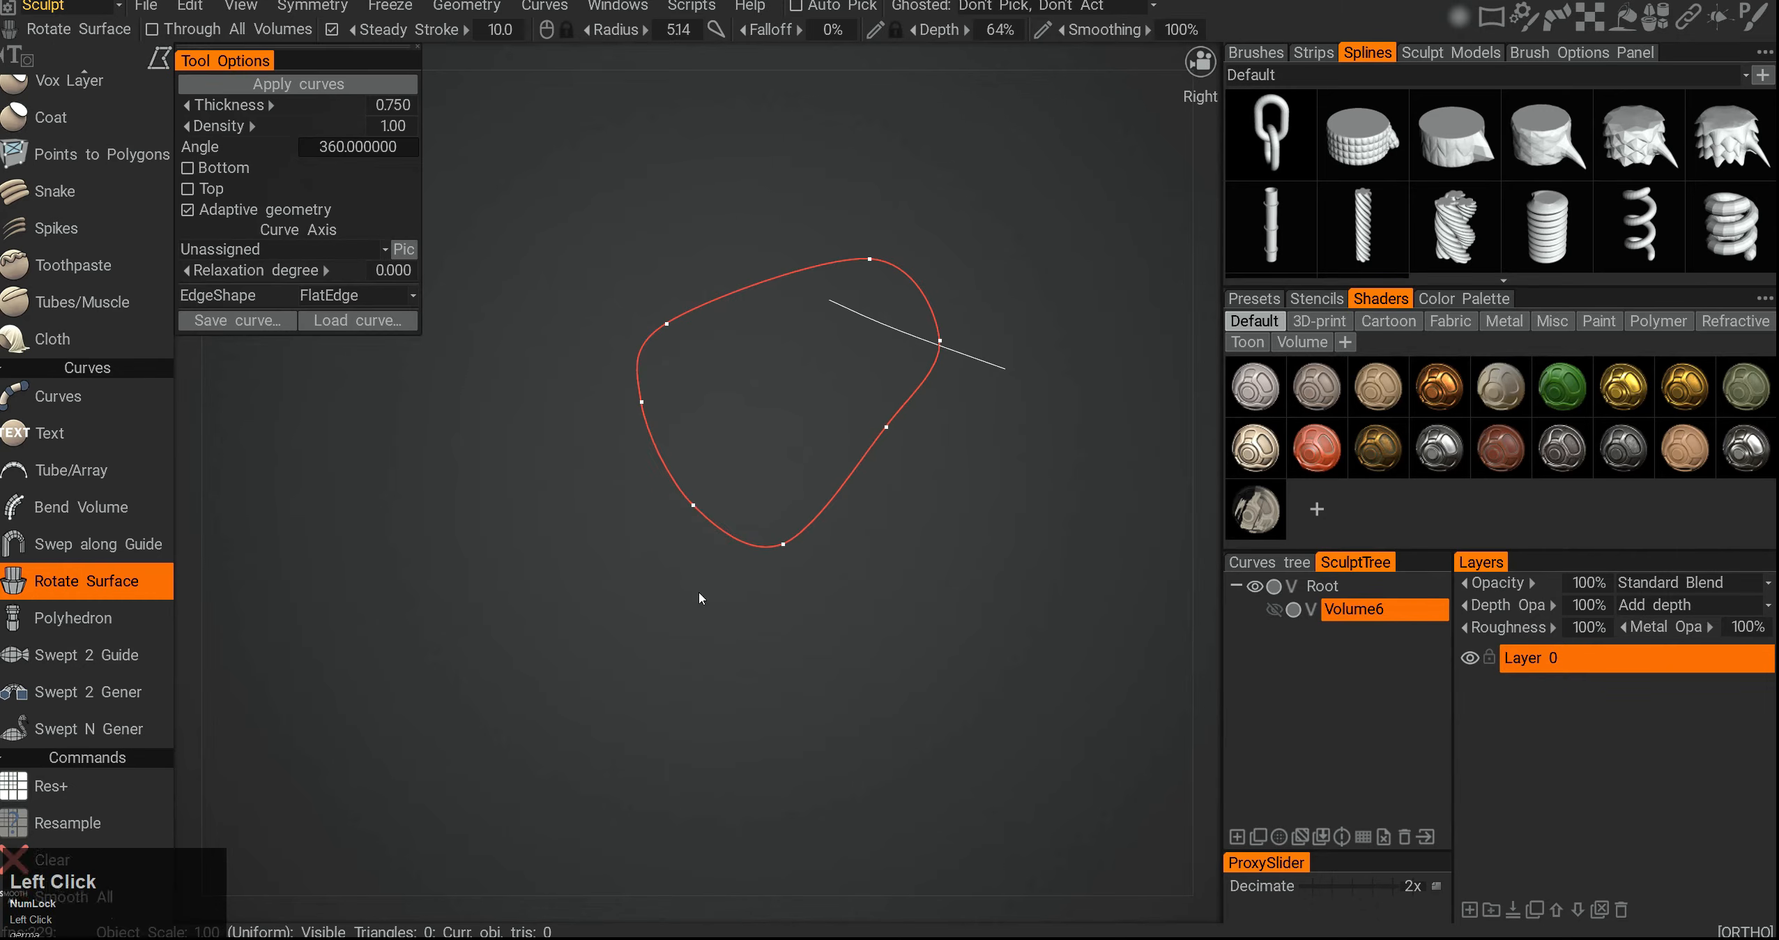
{"action": "middle_click_drag", "start_coordinate": [777, 398], "coordinate": [723, 465]}
{"action": "left_click_drag", "start_coordinate": [723, 465], "coordinate": [758, 425]}
{"action": "middle_click_drag", "start_coordinate": [759, 424], "coordinate": [719, 439]}
{"action": "left_click_drag", "start_coordinate": [719, 438], "coordinate": [699, 421]}
{"action": "right_click_drag", "start_coordinate": [699, 421], "coordinate": [703, 421]}
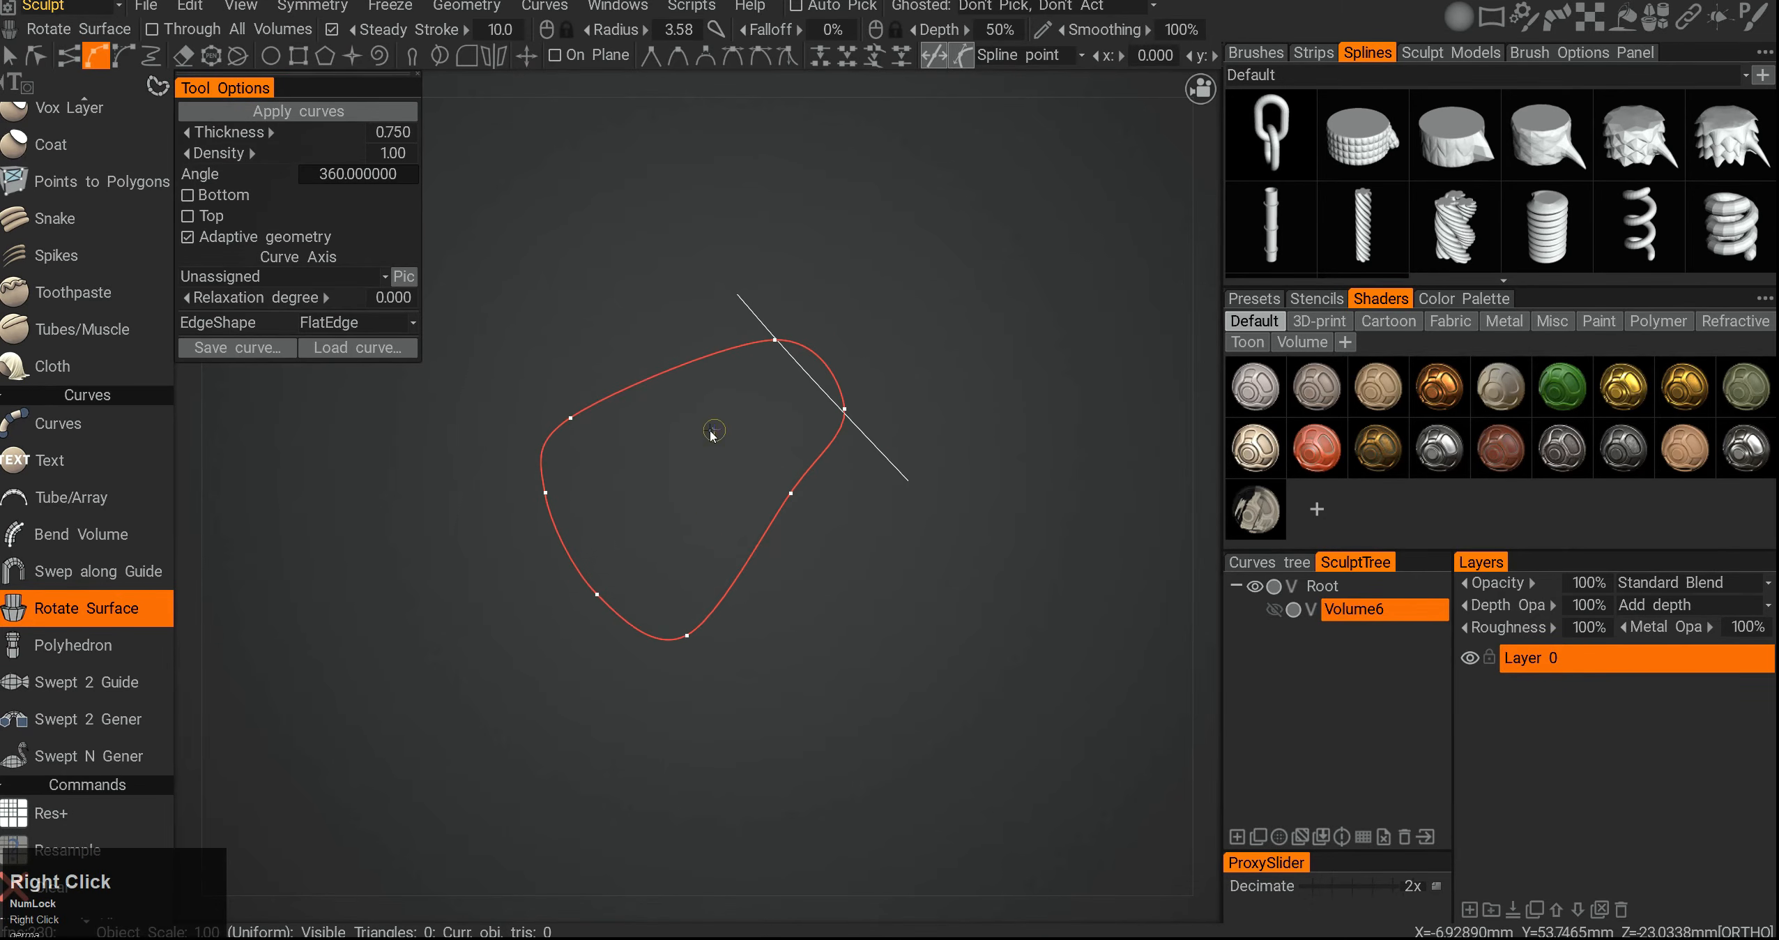
{"action": "middle_click_drag", "start_coordinate": [828, 454], "coordinate": [881, 409]}
{"action": "left_click_drag", "start_coordinate": [882, 409], "coordinate": [828, 390]}
{"action": "right_click", "coordinate": [886, 355]}
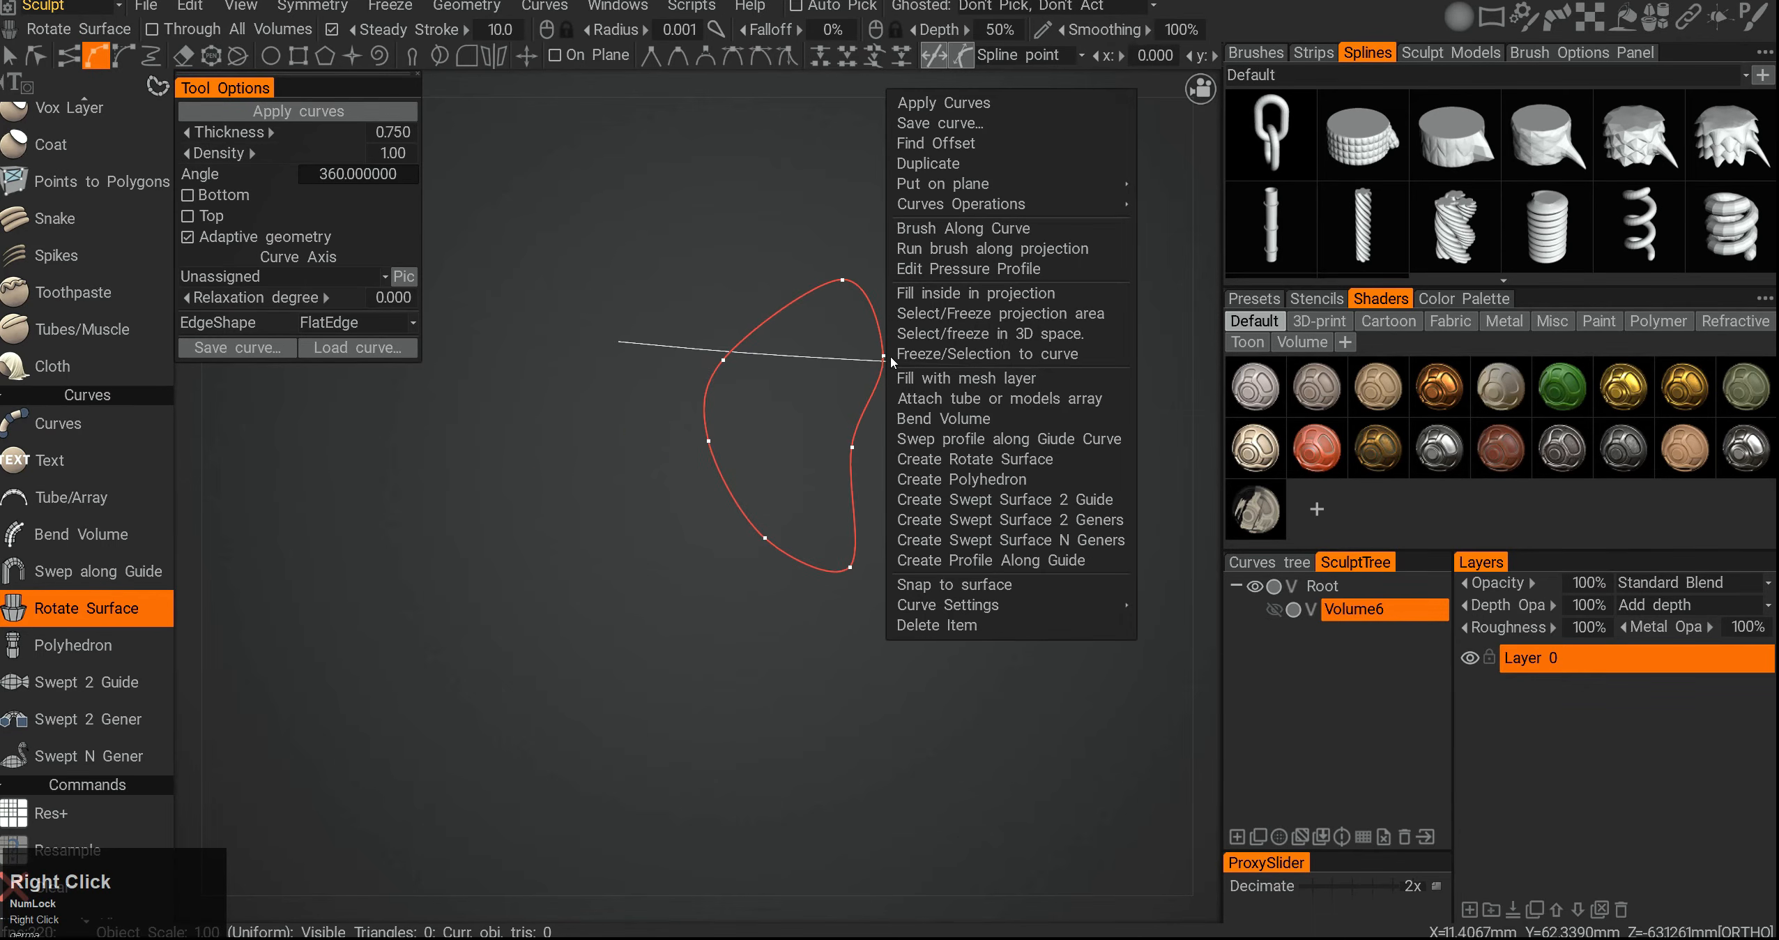
{"action": "left_click", "coordinate": [1004, 466]}
- Set the rotate surface's curve axis, trying Curve and ending with Curve1
{"action": "middle_click_drag", "start_coordinate": [627, 491], "coordinate": [608, 504]}
{"action": "left_click_drag", "start_coordinate": [608, 505], "coordinate": [543, 521], "text": "alt"}
{"action": "middle_click_drag", "start_coordinate": [543, 520], "coordinate": [521, 521]}
{"action": "left_click", "coordinate": [330, 277]}
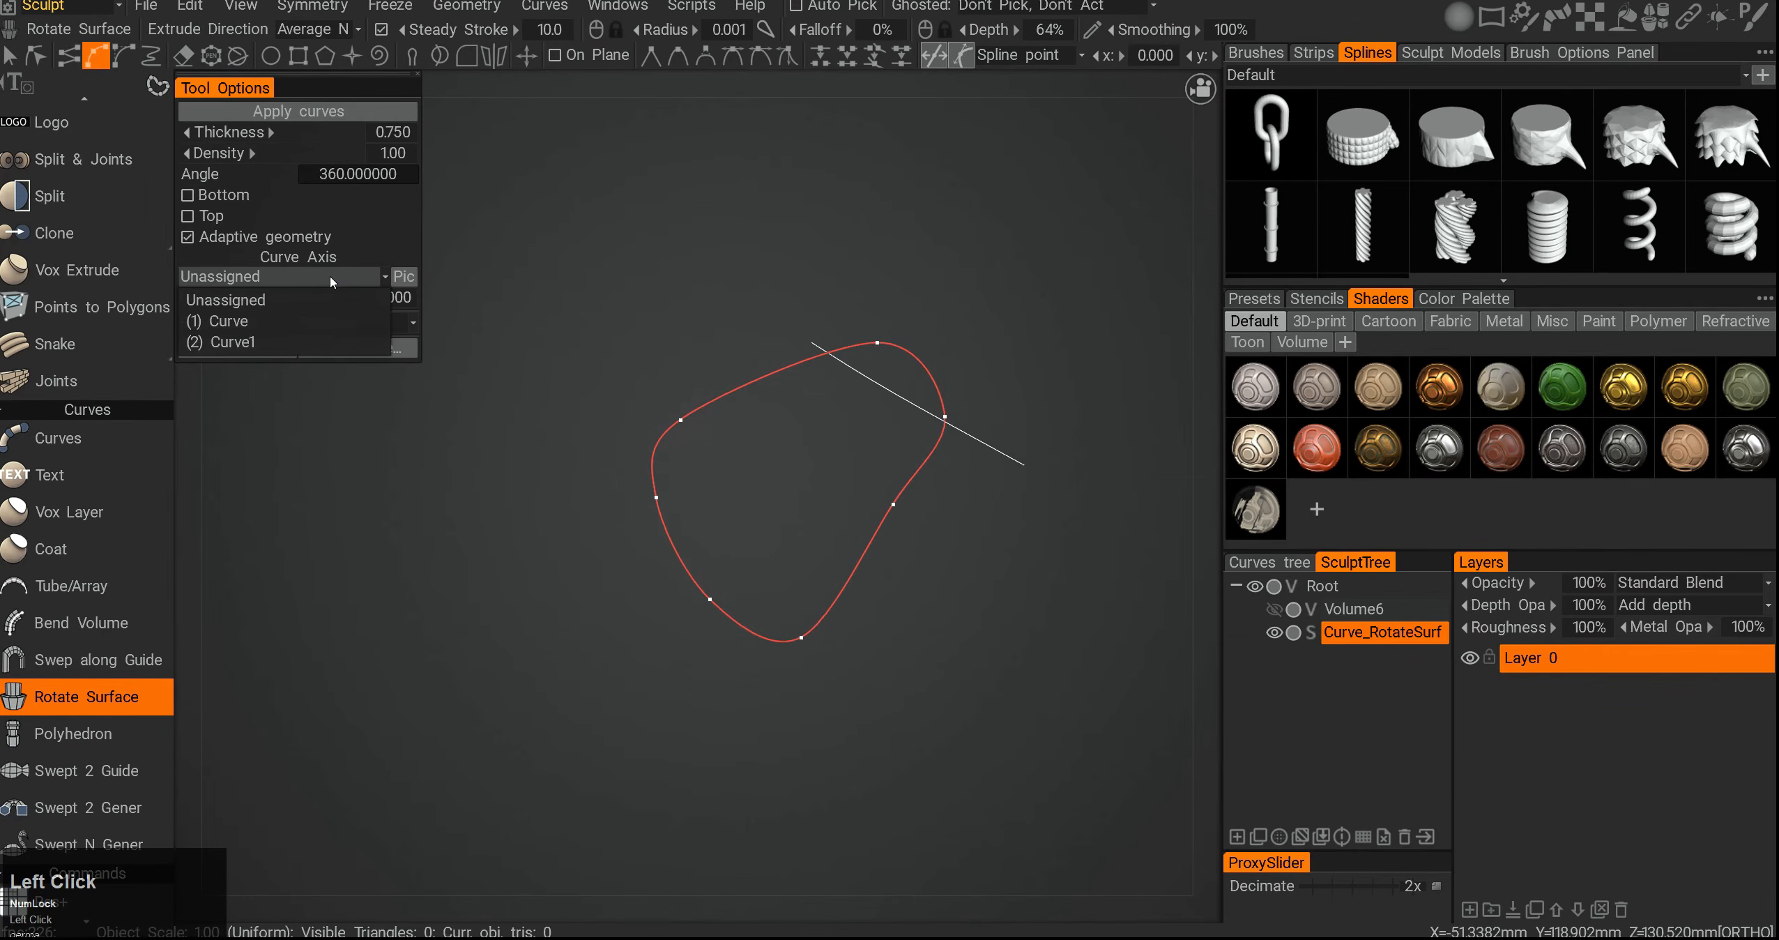
{"action": "left_click", "coordinate": [307, 310]}
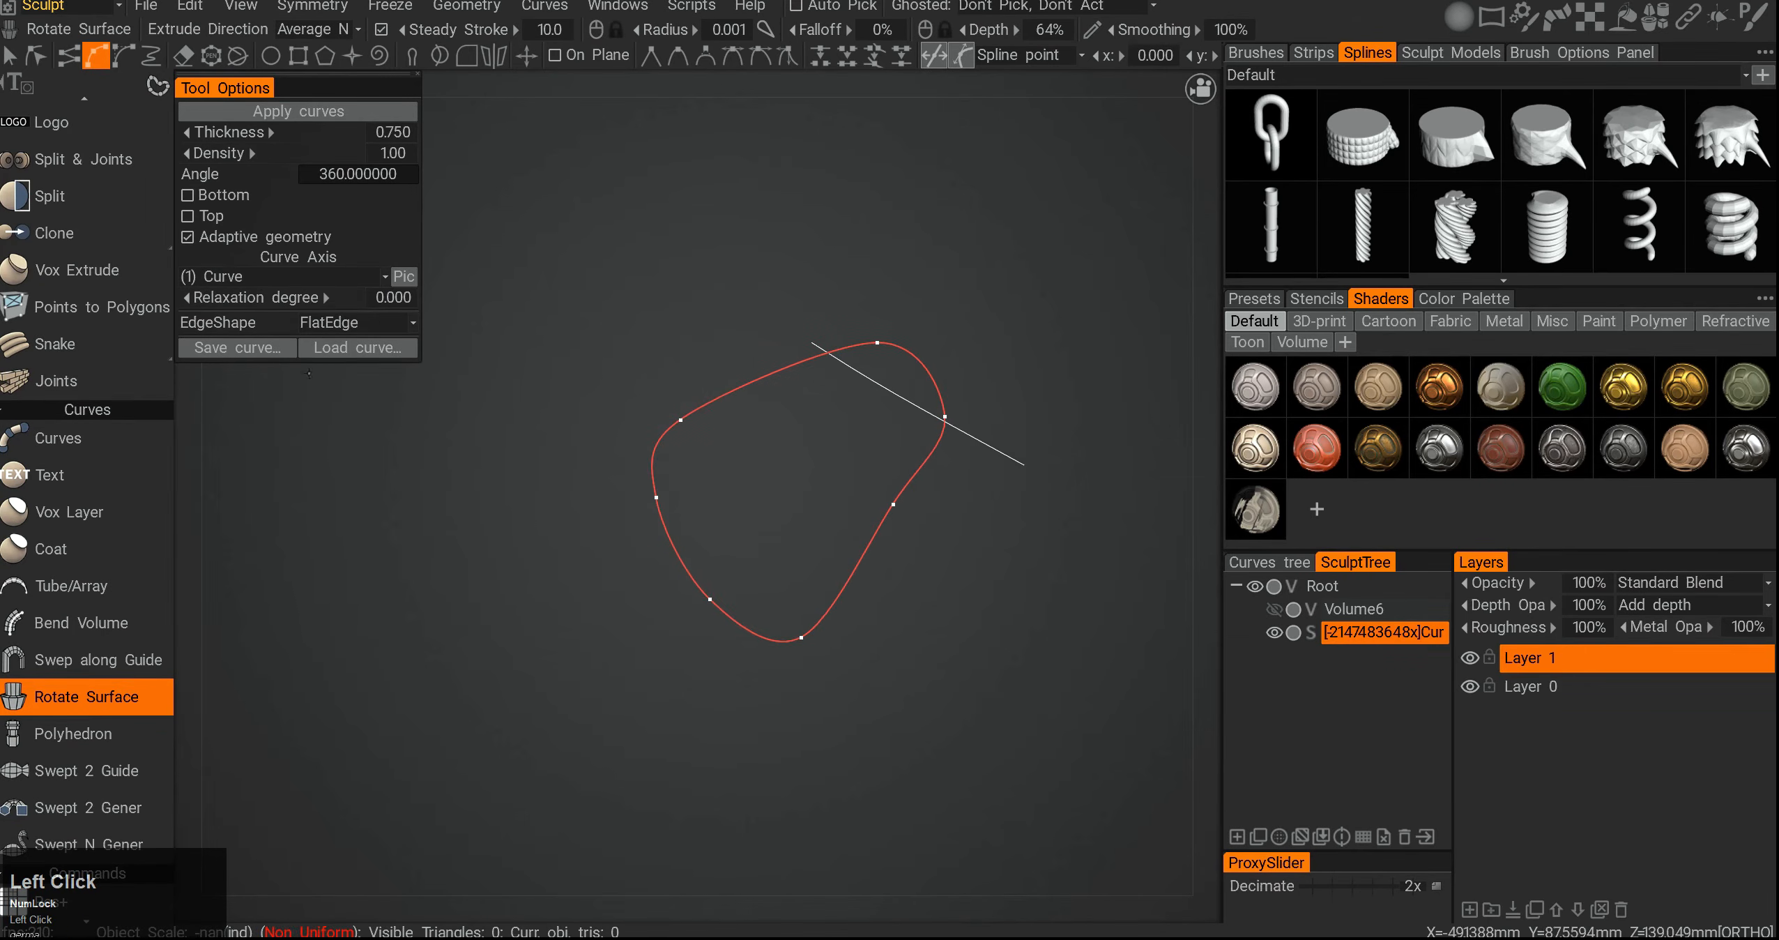
{"action": "left_click", "coordinate": [315, 277]}
{"action": "left_click", "coordinate": [302, 345]}
- Orbit around the rotate surface to inspect its shape from several angles
{"action": "left_click_drag", "start_coordinate": [683, 481], "coordinate": [893, 371], "text": "alt"}
{"action": "middle_click_drag", "start_coordinate": [892, 371], "coordinate": [763, 385]}
{"action": "left_click", "coordinate": [763, 381]}
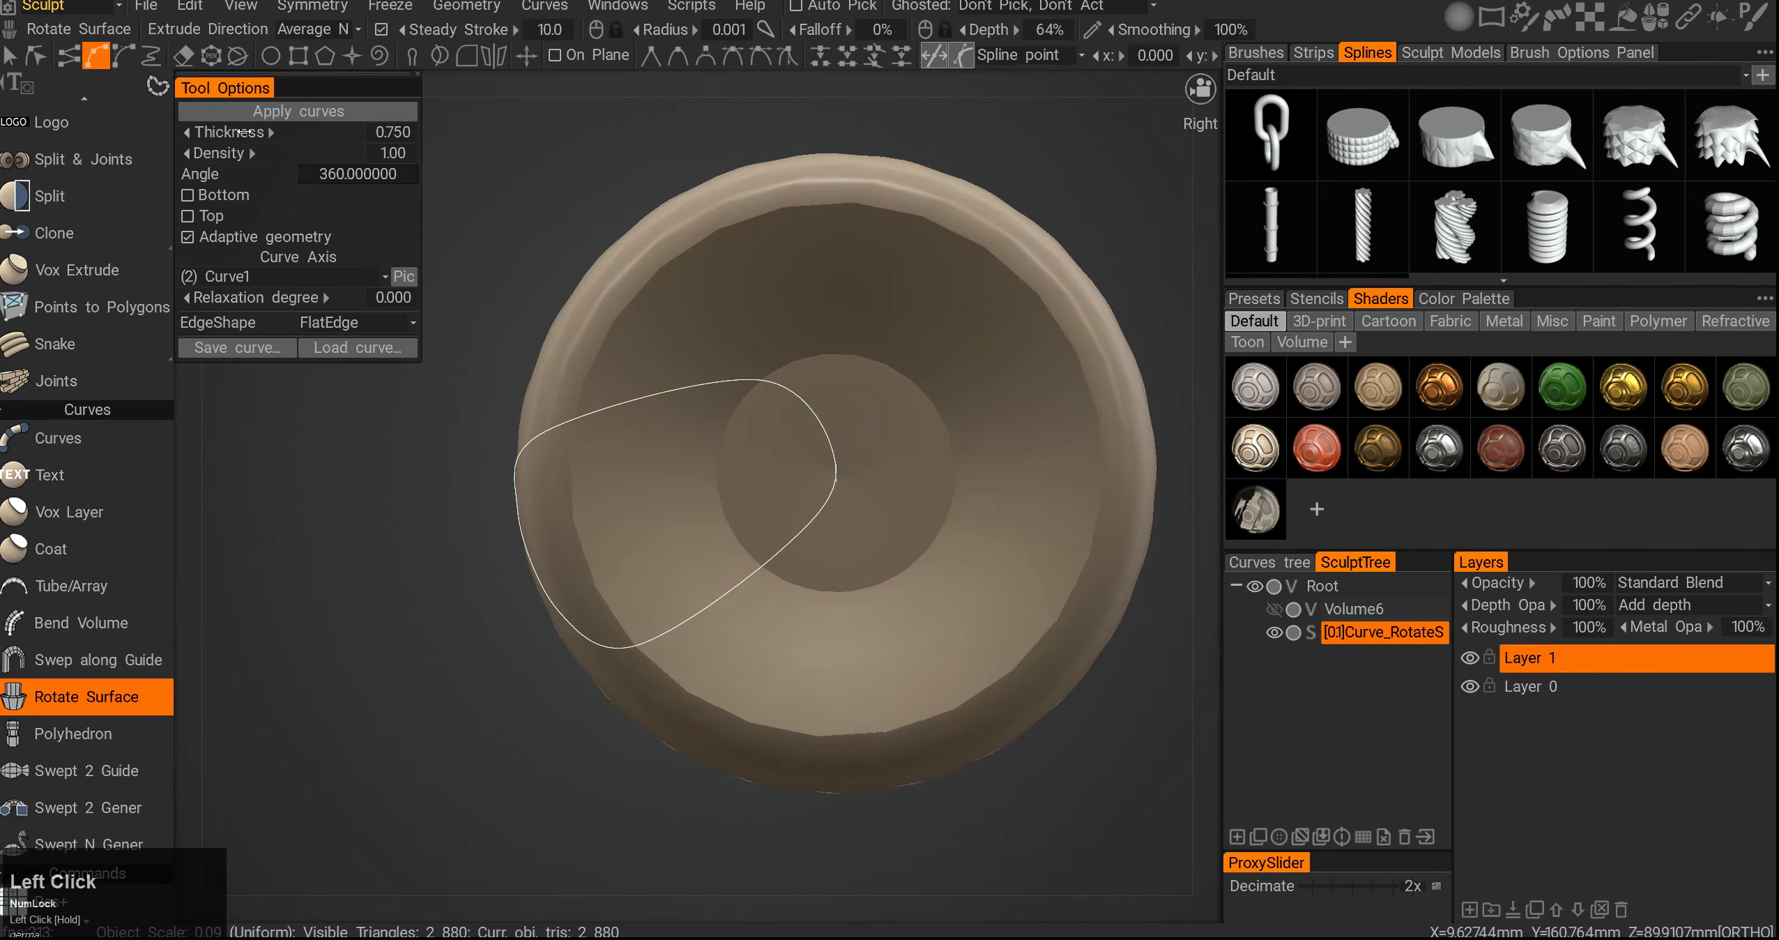
{"action": "left_click", "coordinate": [38, 61]}
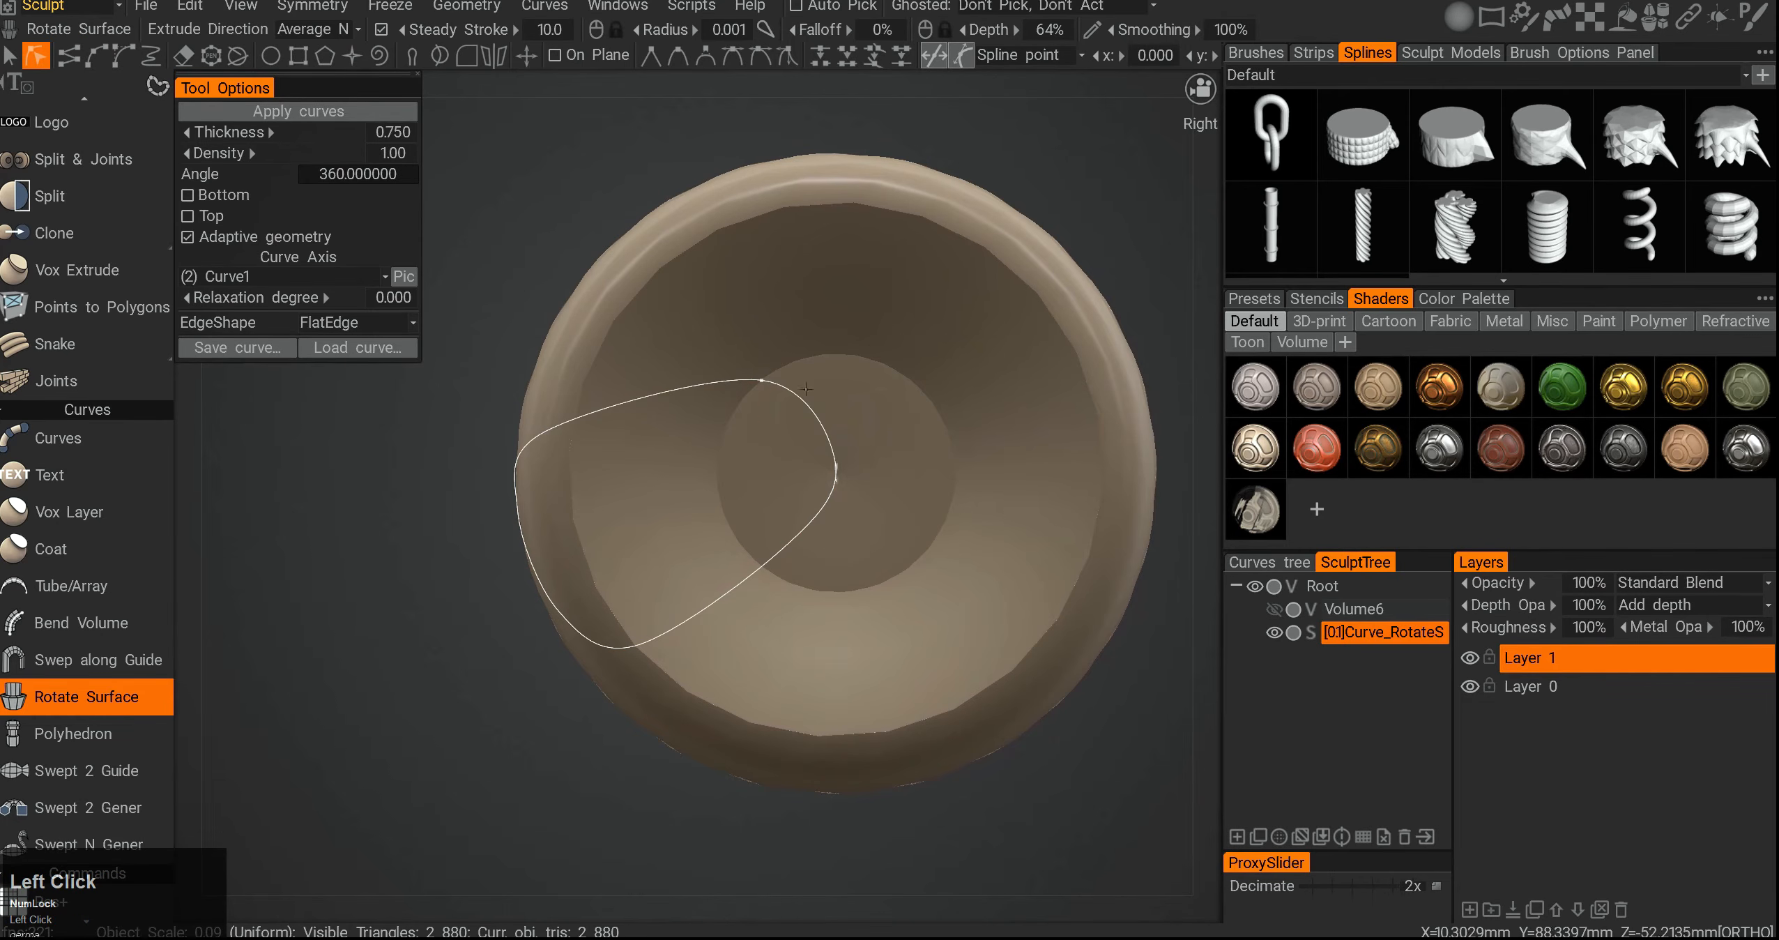
{"action": "left_click_drag", "start_coordinate": [681, 467], "coordinate": [907, 558]}
{"action": "left_click_drag", "start_coordinate": [700, 659], "coordinate": [753, 607]}
{"action": "middle_click_drag", "start_coordinate": [753, 607], "coordinate": [695, 592], "text": "alt"}
{"action": "left_click_drag", "start_coordinate": [696, 592], "coordinate": [610, 596], "text": "alt"}
{"action": "left_click_drag", "start_coordinate": [536, 664], "coordinate": [299, 638]}
{"action": "middle_click_drag", "start_coordinate": [523, 580], "coordinate": [694, 602], "text": "alt"}
{"action": "left_click_drag", "start_coordinate": [695, 602], "coordinate": [721, 580], "text": "alt"}
{"action": "middle_click_drag", "start_coordinate": [722, 580], "coordinate": [863, 578], "text": "alt"}
{"action": "left_click_drag", "start_coordinate": [863, 577], "coordinate": [770, 636], "text": "alt"}
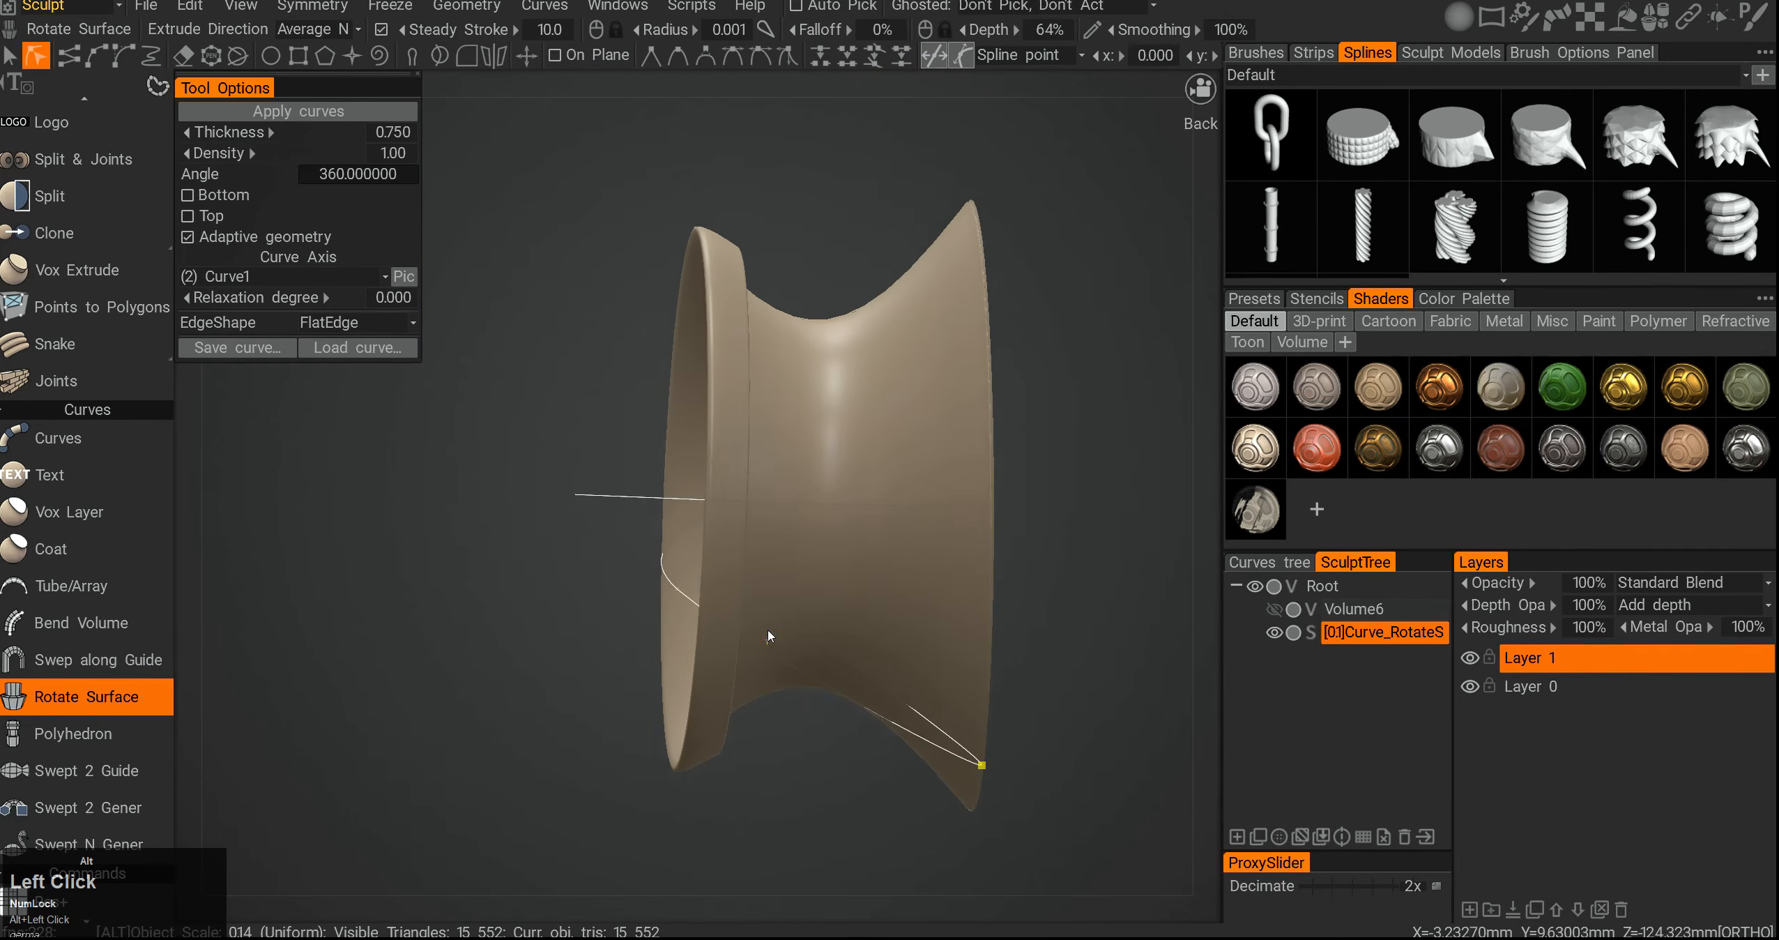
{"action": "middle_click_drag", "start_coordinate": [770, 636], "coordinate": [730, 557], "text": "alt"}
{"action": "left_click_drag", "start_coordinate": [942, 683], "coordinate": [1128, 656]}
{"action": "left_click_drag", "start_coordinate": [709, 517], "coordinate": [990, 522], "text": "alt"}
{"action": "middle_click_drag", "start_coordinate": [990, 522], "coordinate": [996, 494], "text": "alt"}
{"action": "left_click_drag", "start_coordinate": [995, 493], "coordinate": [1045, 461], "text": "alt"}
{"action": "left_click_drag", "start_coordinate": [536, 512], "coordinate": [904, 579]}
{"action": "left_click_drag", "start_coordinate": [936, 693], "coordinate": [1052, 592]}
{"action": "left_click_drag", "start_coordinate": [933, 526], "coordinate": [930, 587], "text": "alt"}
{"action": "middle_click_drag", "start_coordinate": [970, 529], "coordinate": [961, 520], "text": "alt"}
{"action": "left_click_drag", "start_coordinate": [961, 520], "coordinate": [833, 517], "text": "alt"}
{"action": "middle_click_drag", "start_coordinate": [955, 551], "coordinate": [821, 505], "text": "alt"}
{"action": "left_click_drag", "start_coordinate": [822, 506], "coordinate": [852, 529], "text": "alt"}
- Undo the last two changes and clear the rotate surface from the scene
{"action": "key", "text": "ctrl+z"}
{"action": "key", "text": "ctrl+z"}
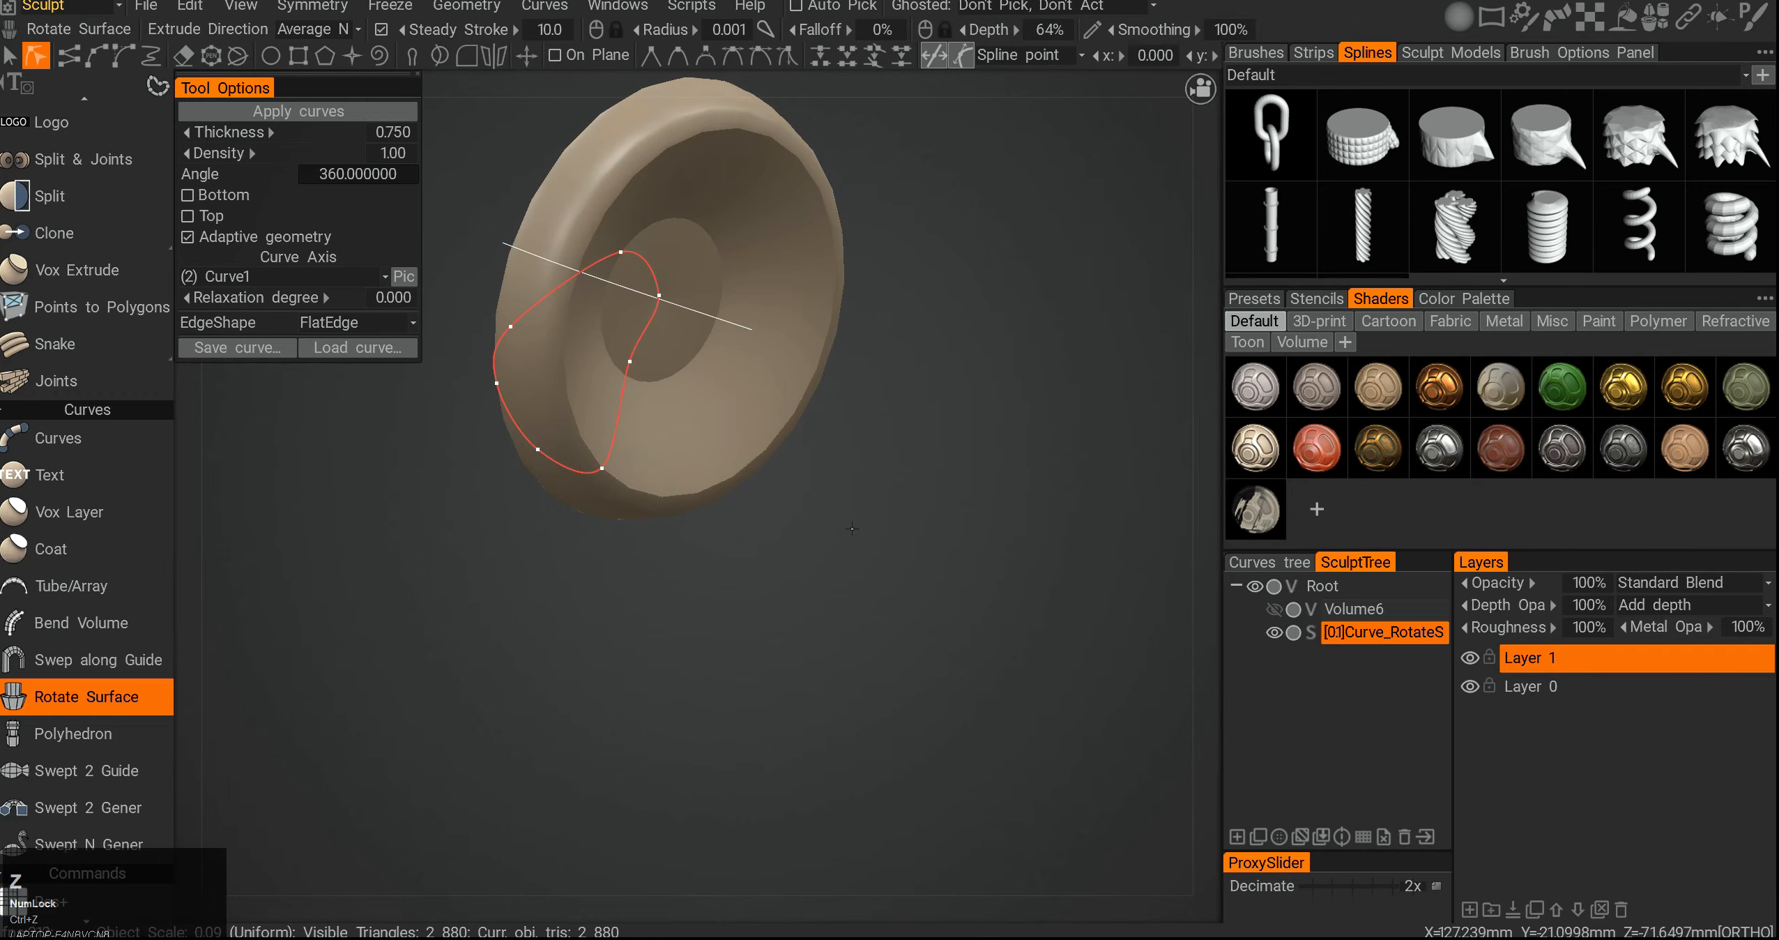
{"action": "key", "text": "ctrl+F12"}
- Create a polyhedron from the closed curve with the Polyhedron command
{"action": "left_click", "coordinate": [105, 645]}
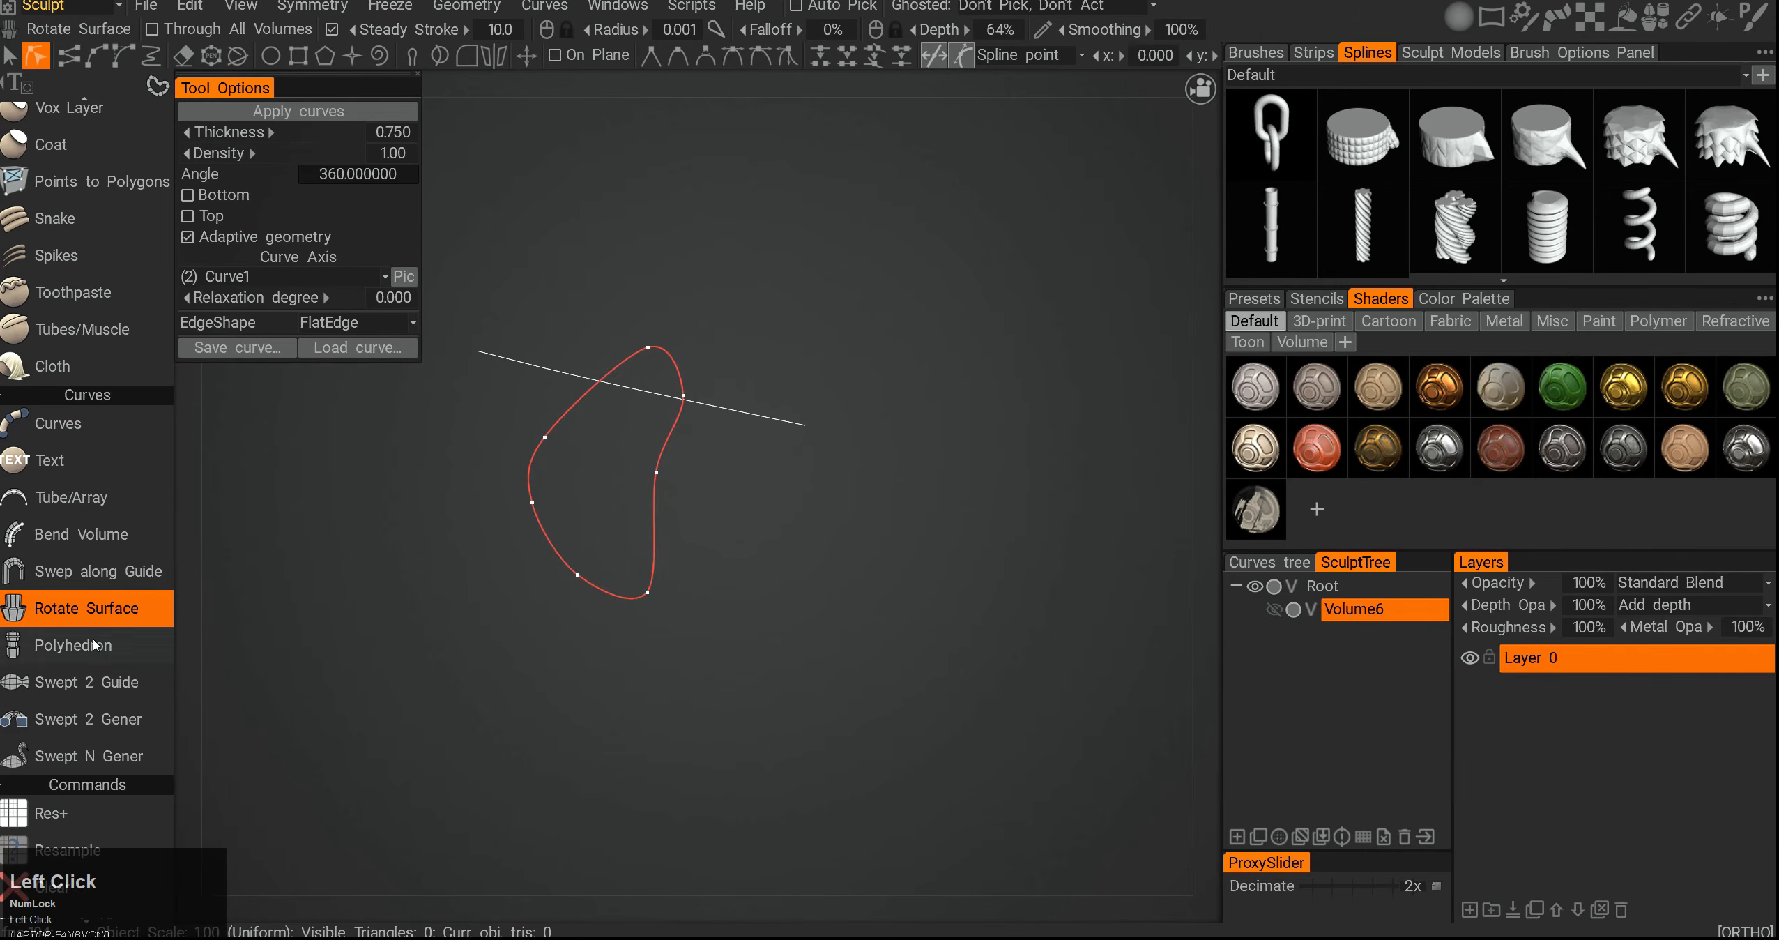
{"action": "left_click", "coordinate": [711, 590]}
{"action": "left_click_drag", "start_coordinate": [612, 441], "coordinate": [533, 424], "text": "alt"}
{"action": "middle_click_drag", "start_coordinate": [533, 424], "coordinate": [560, 438], "text": "alt"}
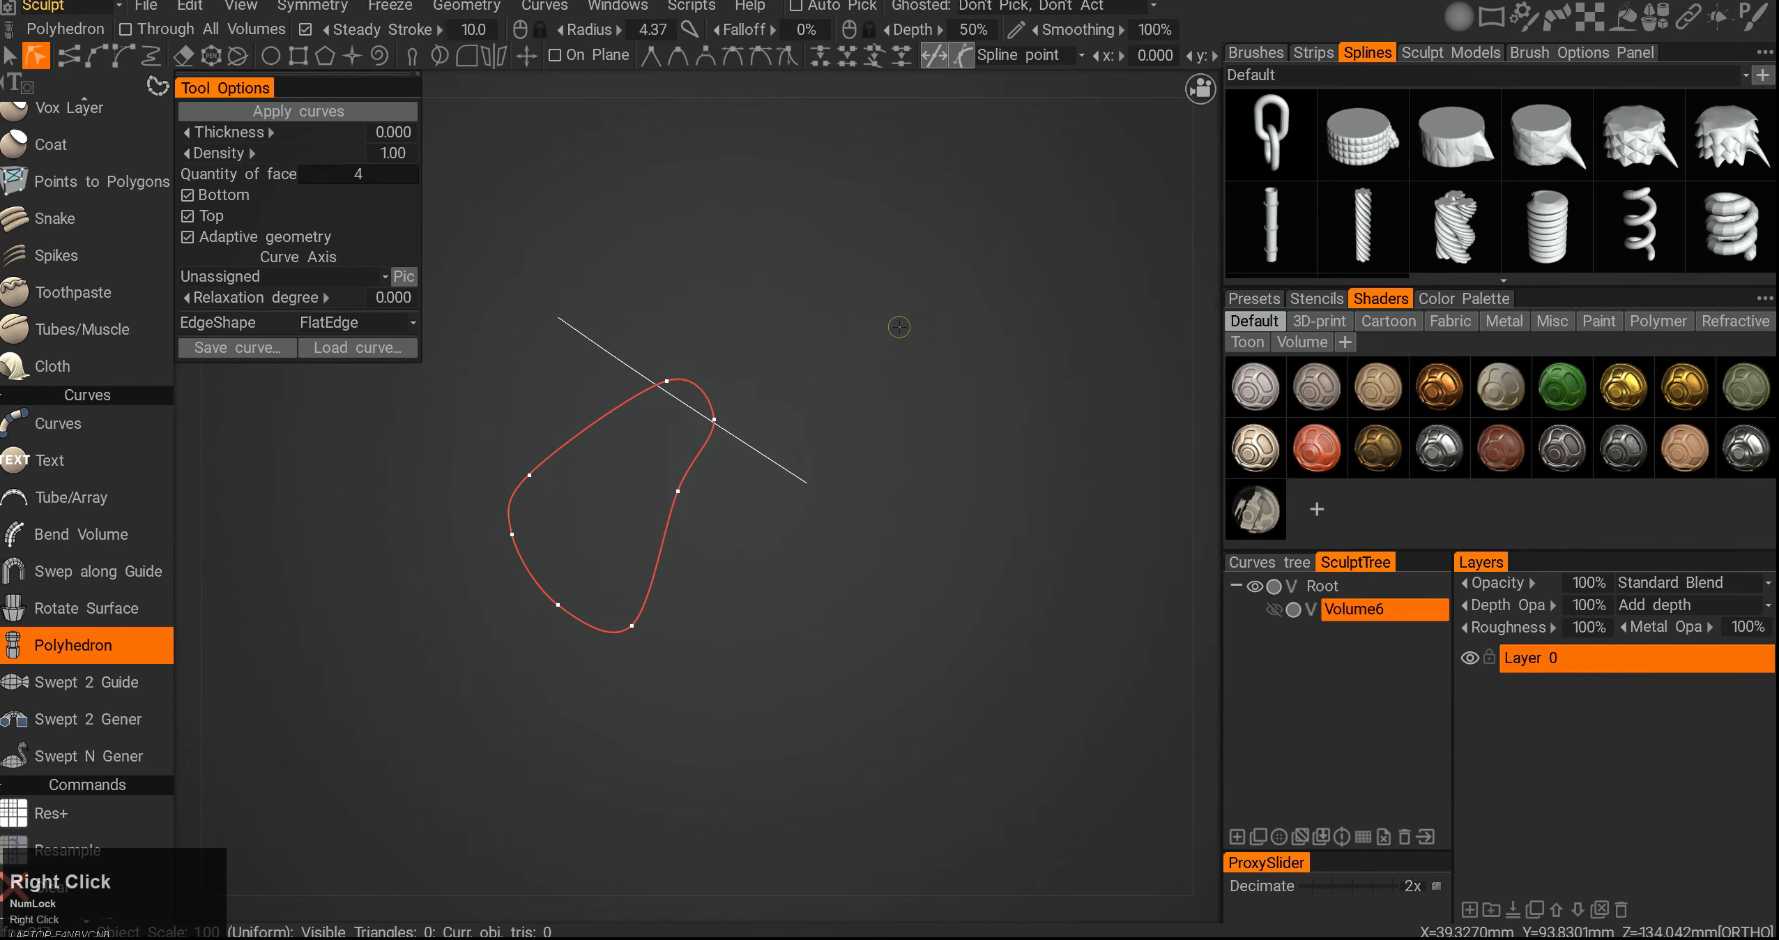
{"action": "right_click", "coordinate": [726, 385]}
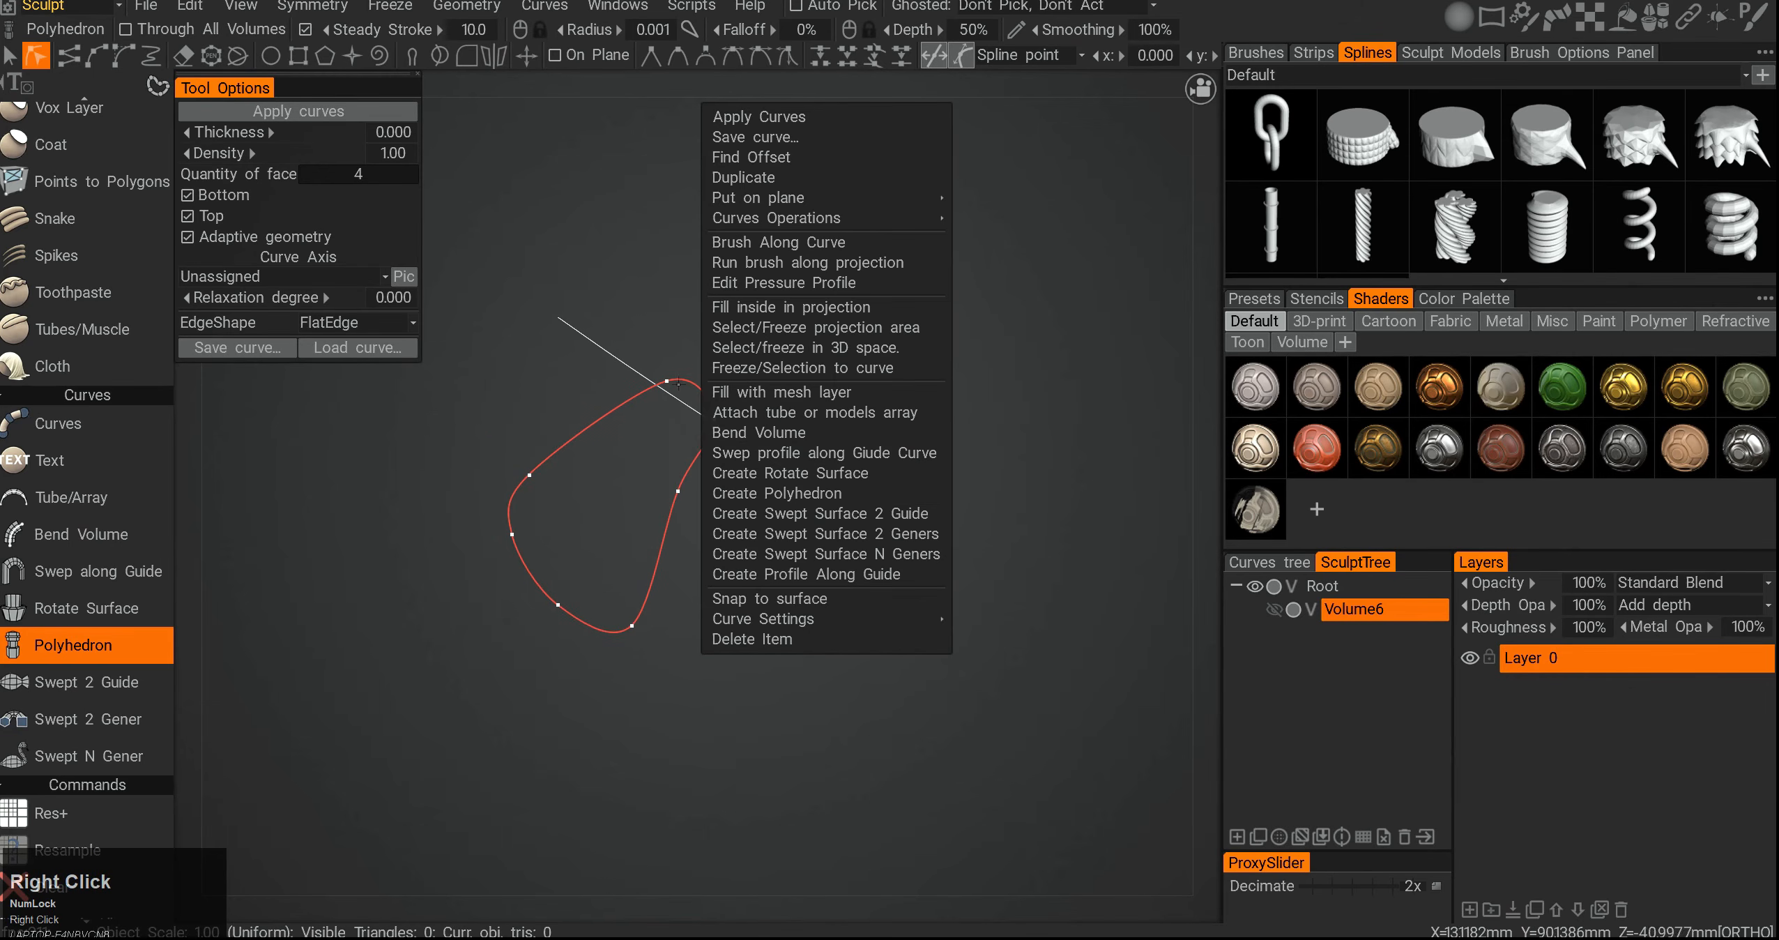
{"action": "left_click", "coordinate": [811, 505]}
- Set the polyhedron's curve axis, trying Curve and ending with Curve1
{"action": "right_click_drag", "start_coordinate": [654, 463], "coordinate": [481, 391]}
{"action": "left_click", "coordinate": [279, 277]}
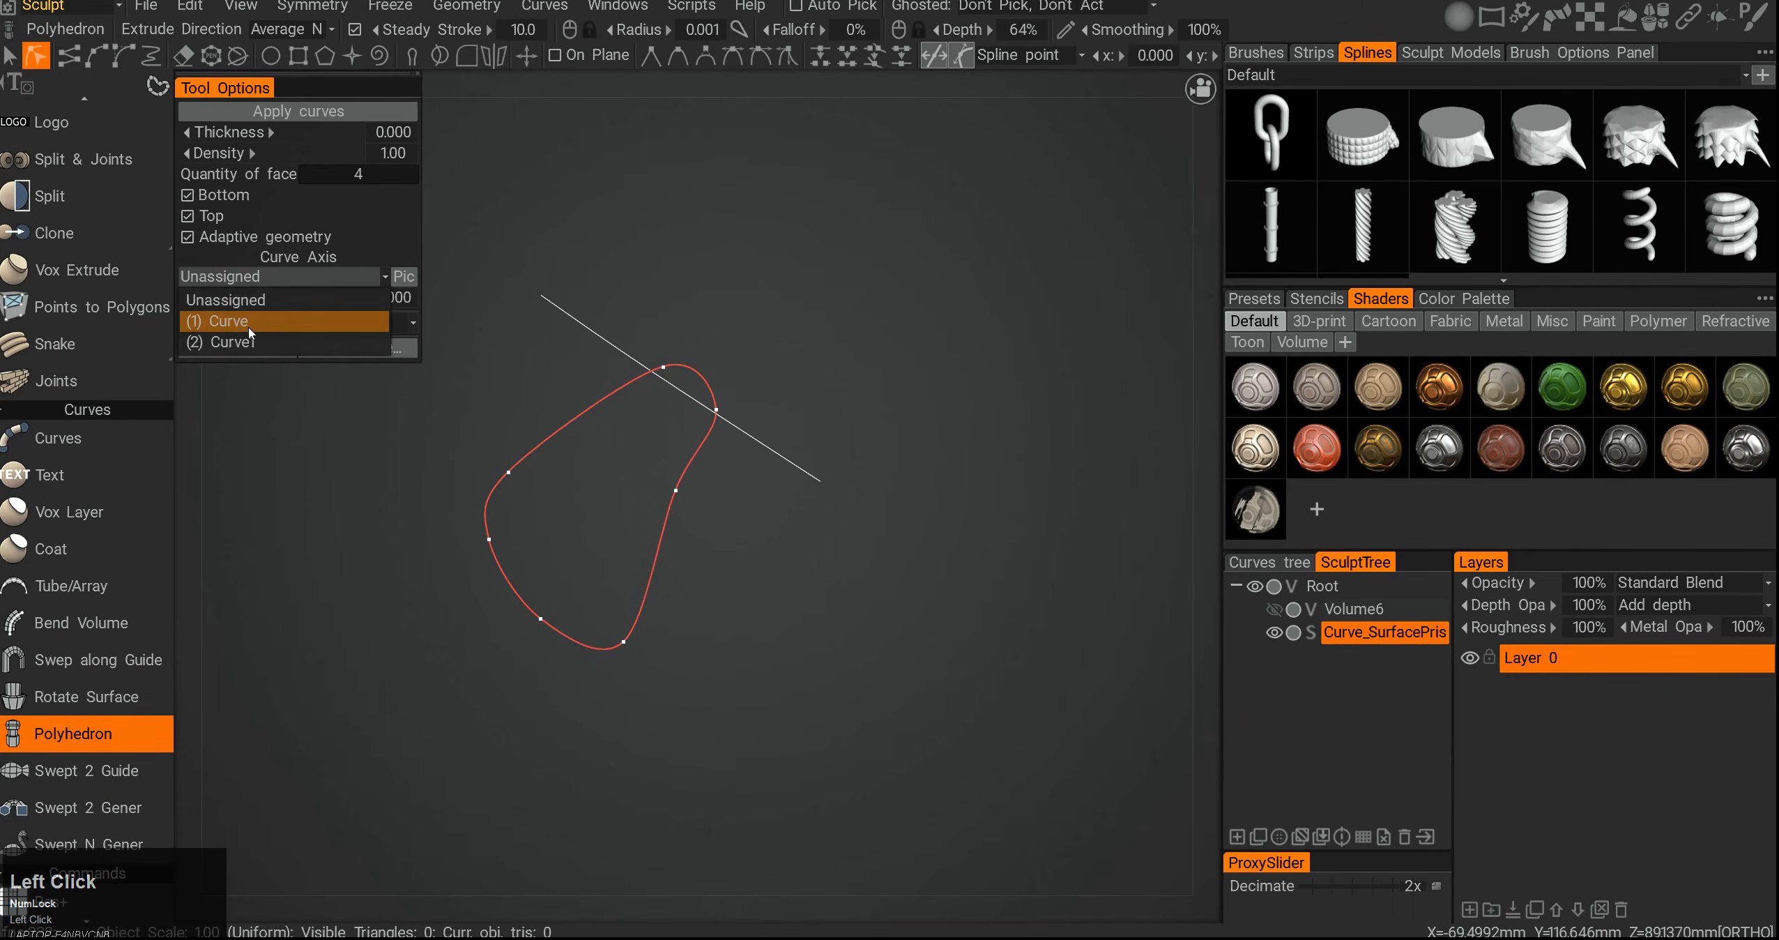
{"action": "left_click", "coordinate": [230, 305]}
{"action": "left_click_drag", "start_coordinate": [513, 428], "coordinate": [699, 493], "text": "alt"}
{"action": "middle_click_drag", "start_coordinate": [698, 492], "coordinate": [682, 427], "text": "alt"}
{"action": "left_click_drag", "start_coordinate": [687, 428], "coordinate": [490, 379], "text": "alt"}
{"action": "left_click", "coordinate": [279, 276]}
{"action": "left_click", "coordinate": [261, 311]}
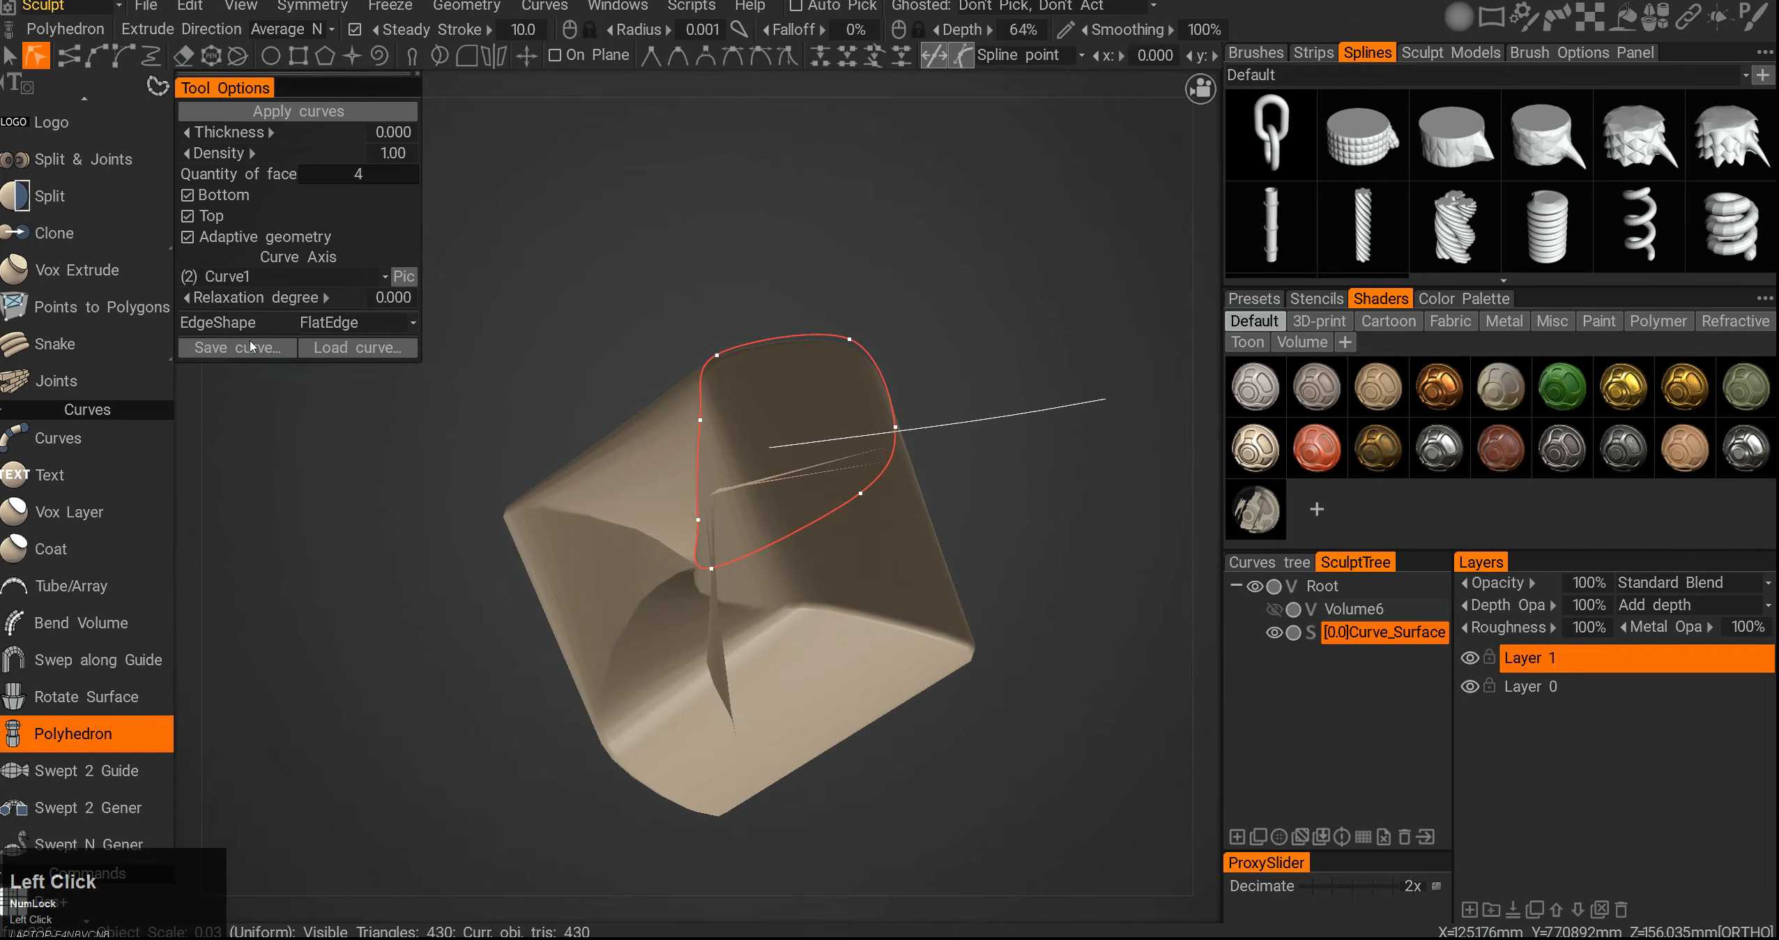
- Set the polyhedron's quantity of faces to 66
{"action": "left_click_drag", "start_coordinate": [722, 546], "coordinate": [730, 456], "text": "alt"}
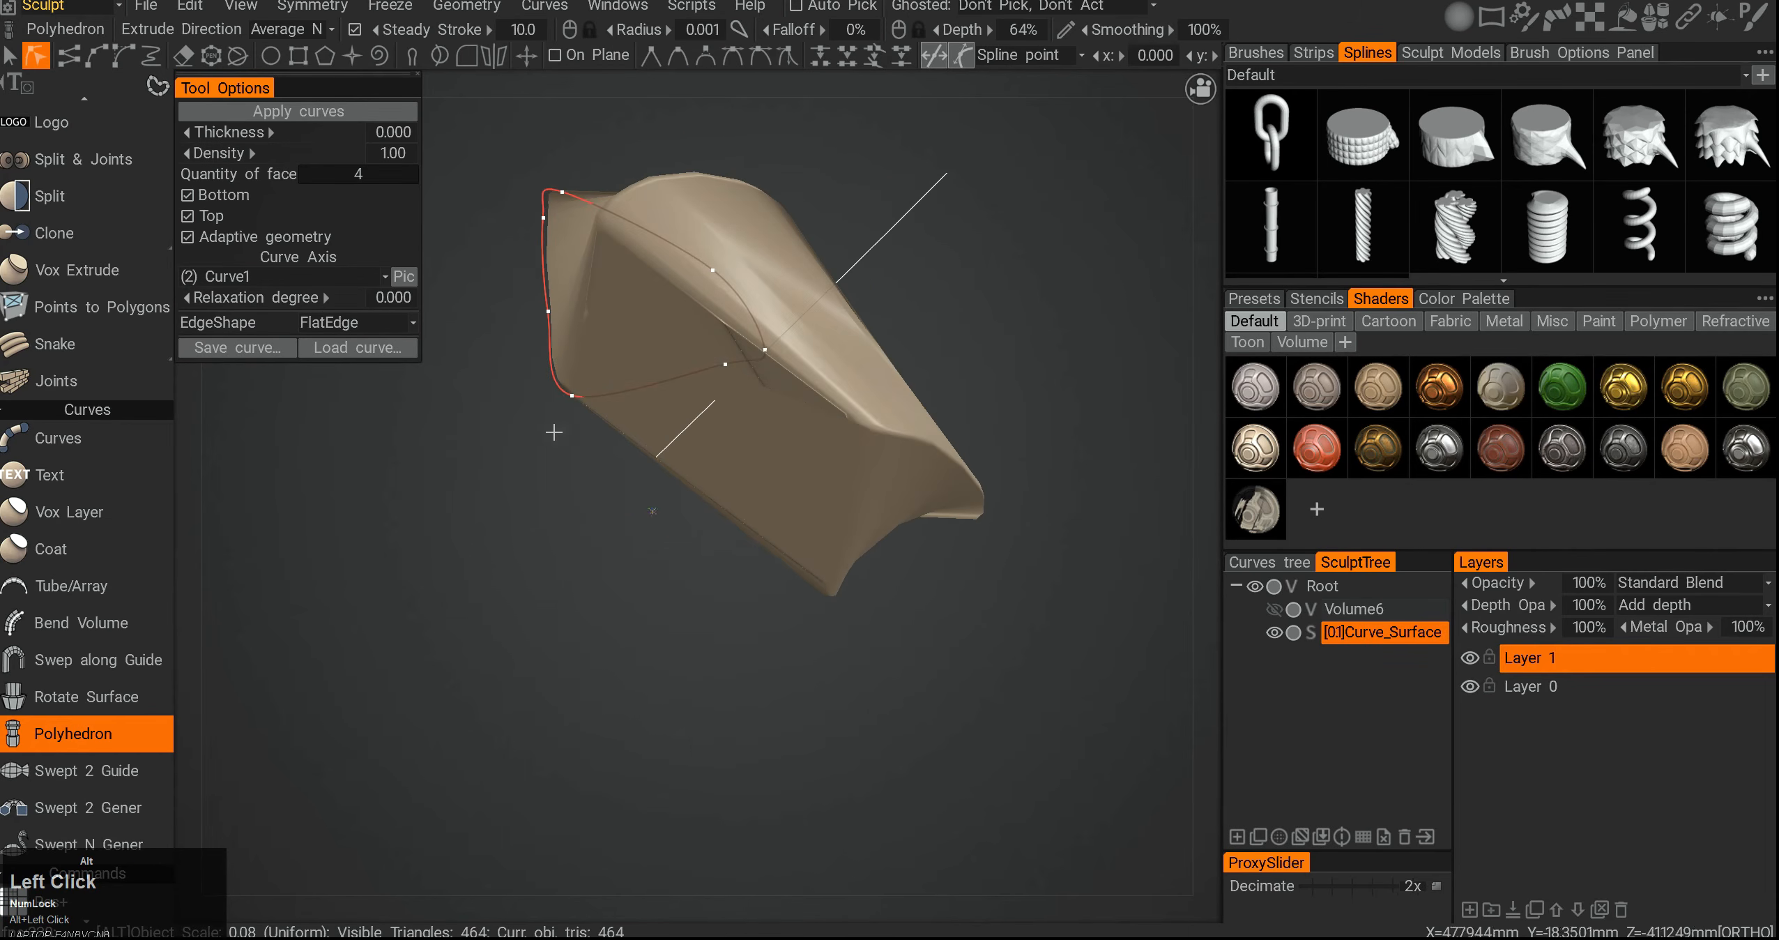
{"action": "left_click", "coordinate": [359, 173]}
{"action": "left_click", "coordinate": [426, 175]}
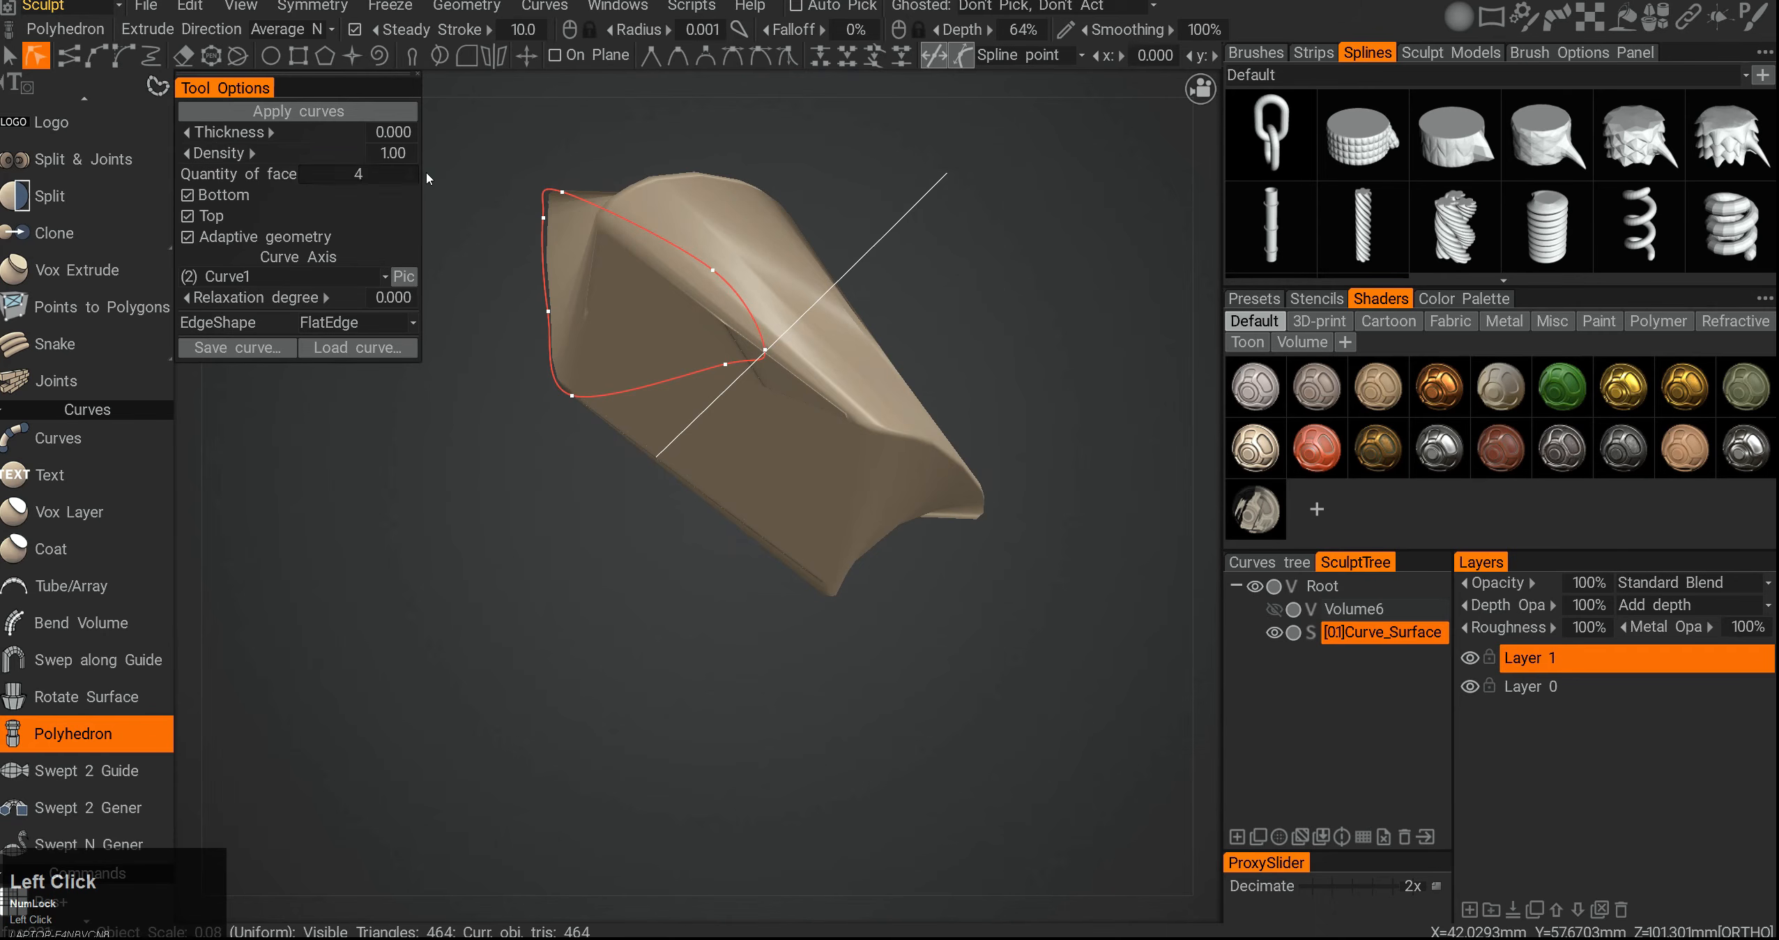
{"action": "left_click_drag", "start_coordinate": [651, 481], "coordinate": [880, 428], "text": "alt"}
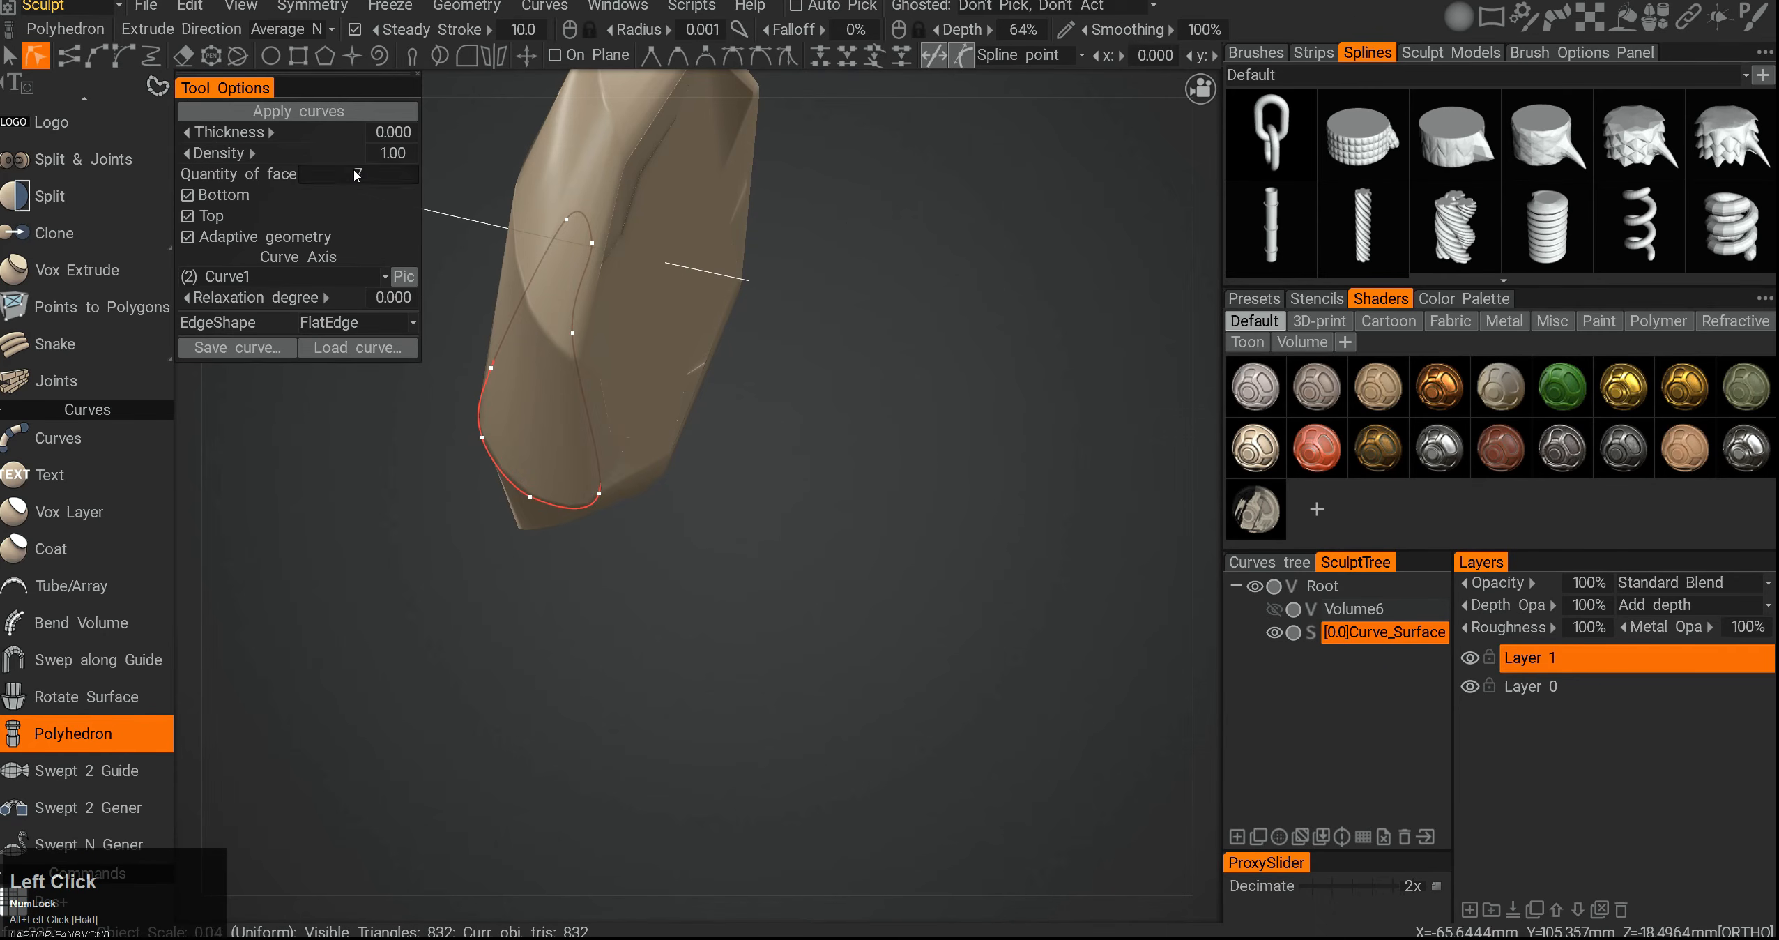
{"action": "left_click", "coordinate": [389, 176]}
{"action": "left_click", "coordinate": [427, 175]}
{"action": "left_click", "coordinate": [375, 176]}
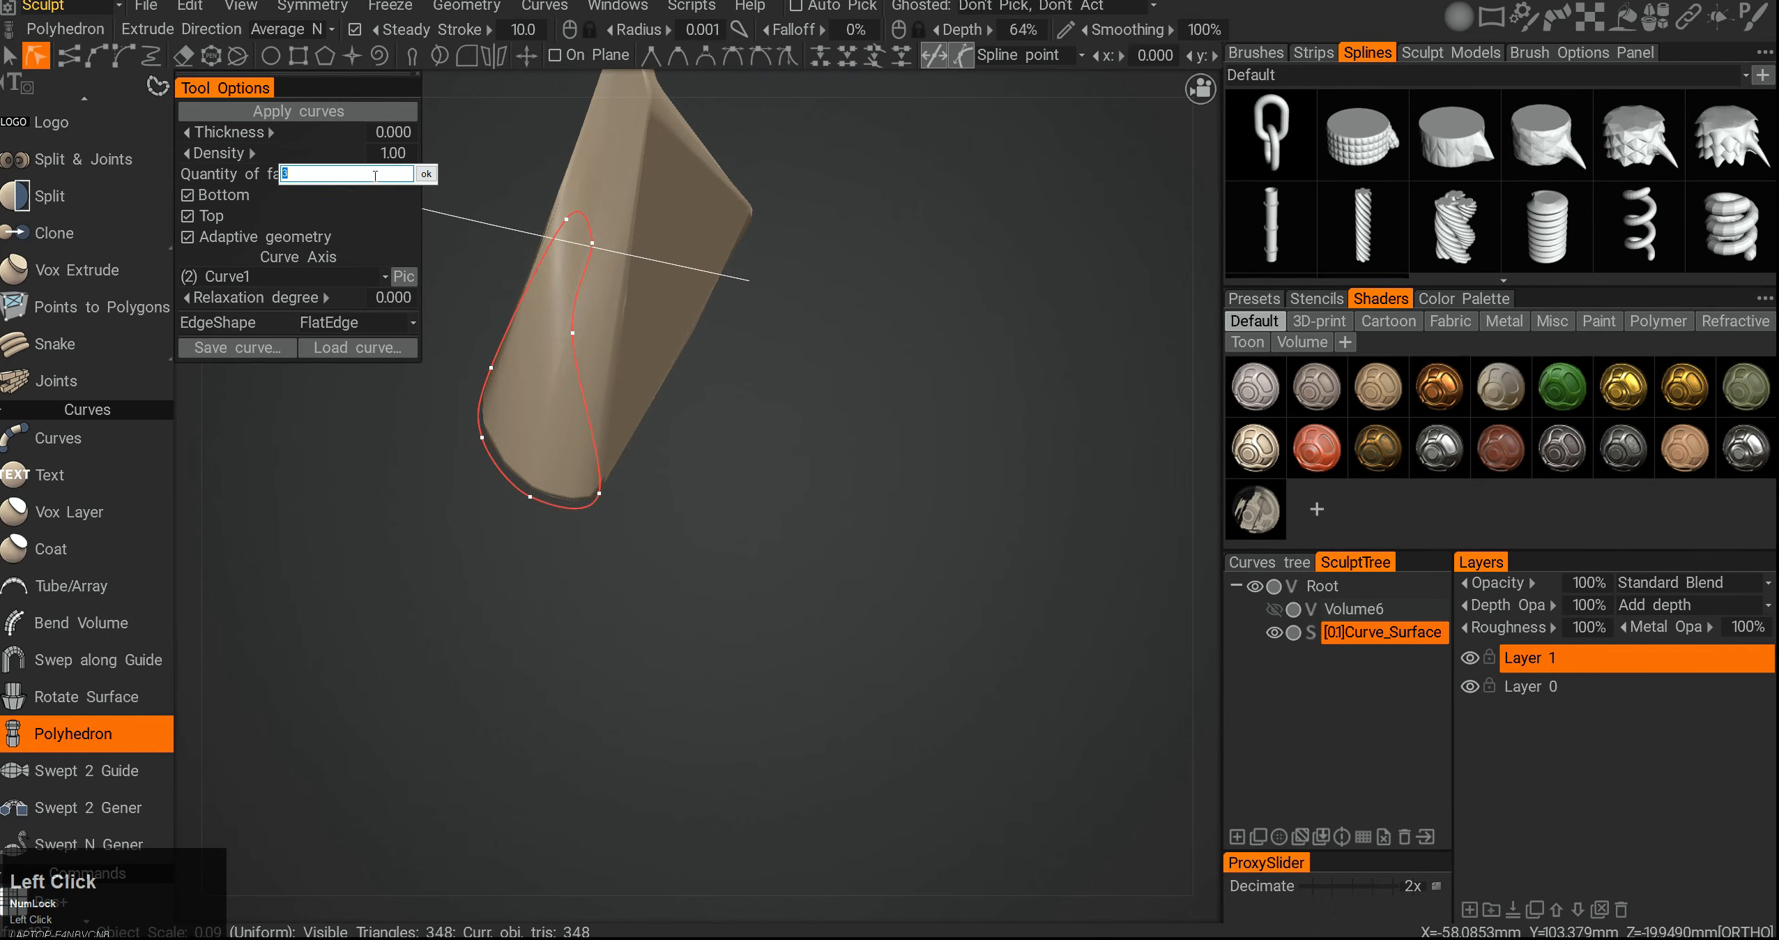
{"action": "type", "text": "66"}
{"action": "left_click", "coordinate": [424, 173]}
- Undo the last three changes
{"action": "left_click_drag", "start_coordinate": [488, 334], "coordinate": [731, 398], "text": "alt"}
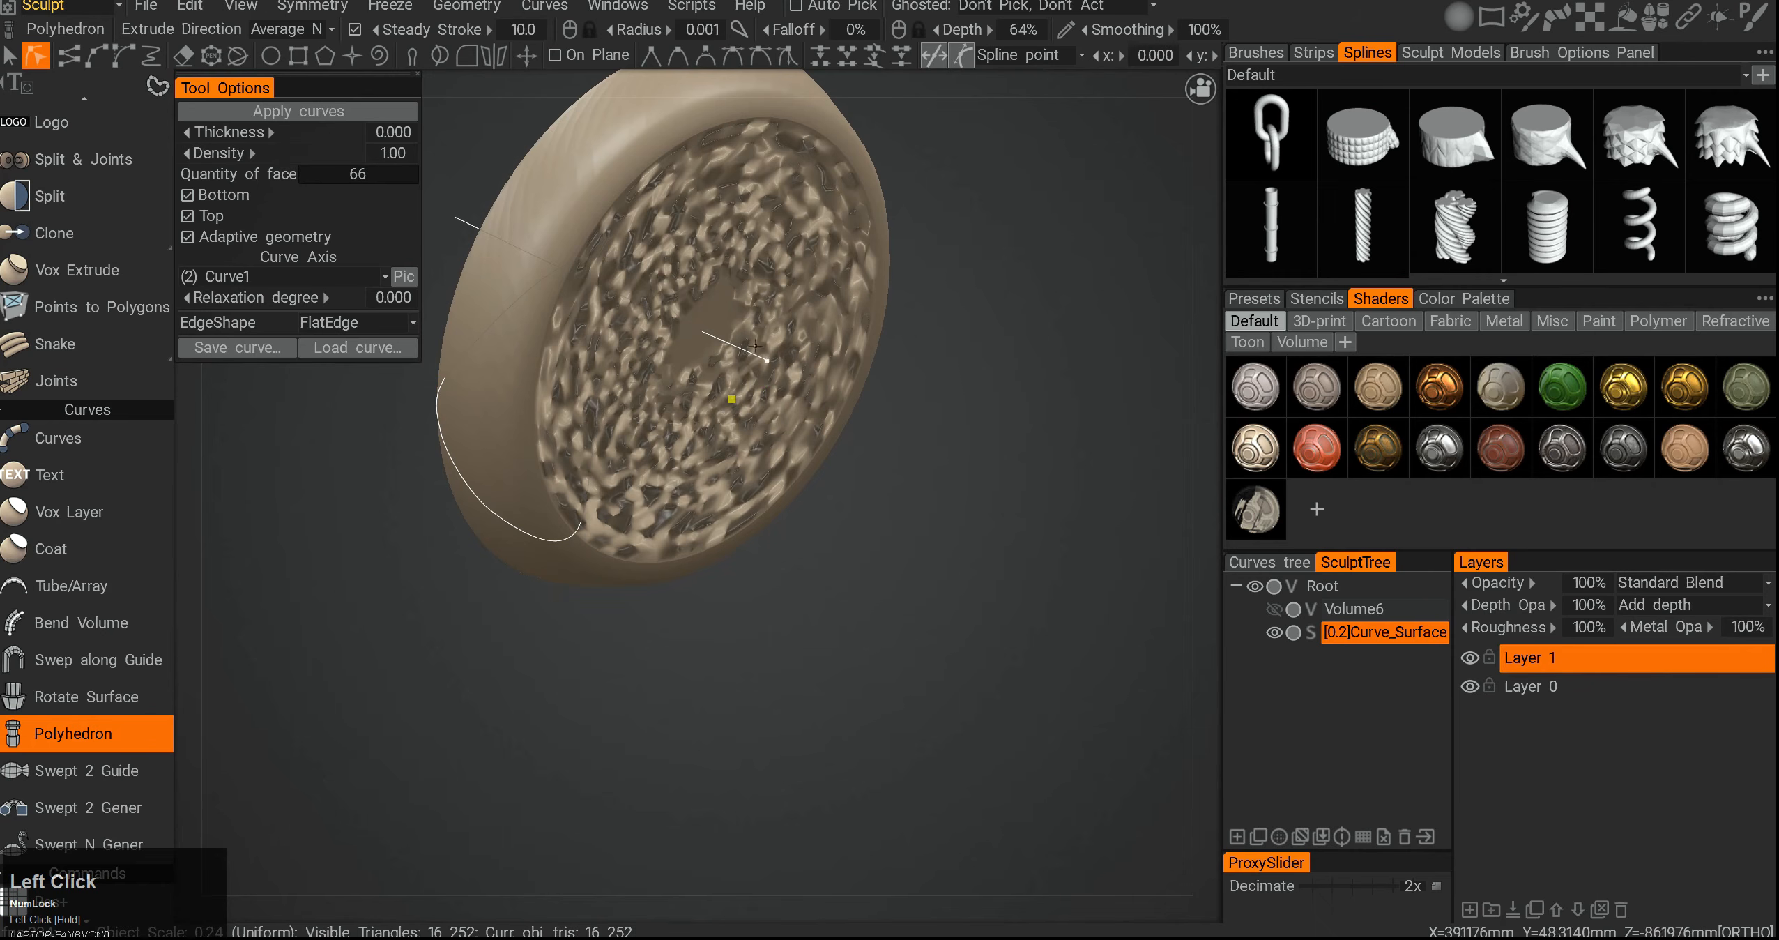
{"action": "key", "text": "ctrl+z"}
{"action": "key", "text": "ctrl+z"}
{"action": "key", "text": "ctrl+z"}
{"action": "key", "text": "ctrl+z"}
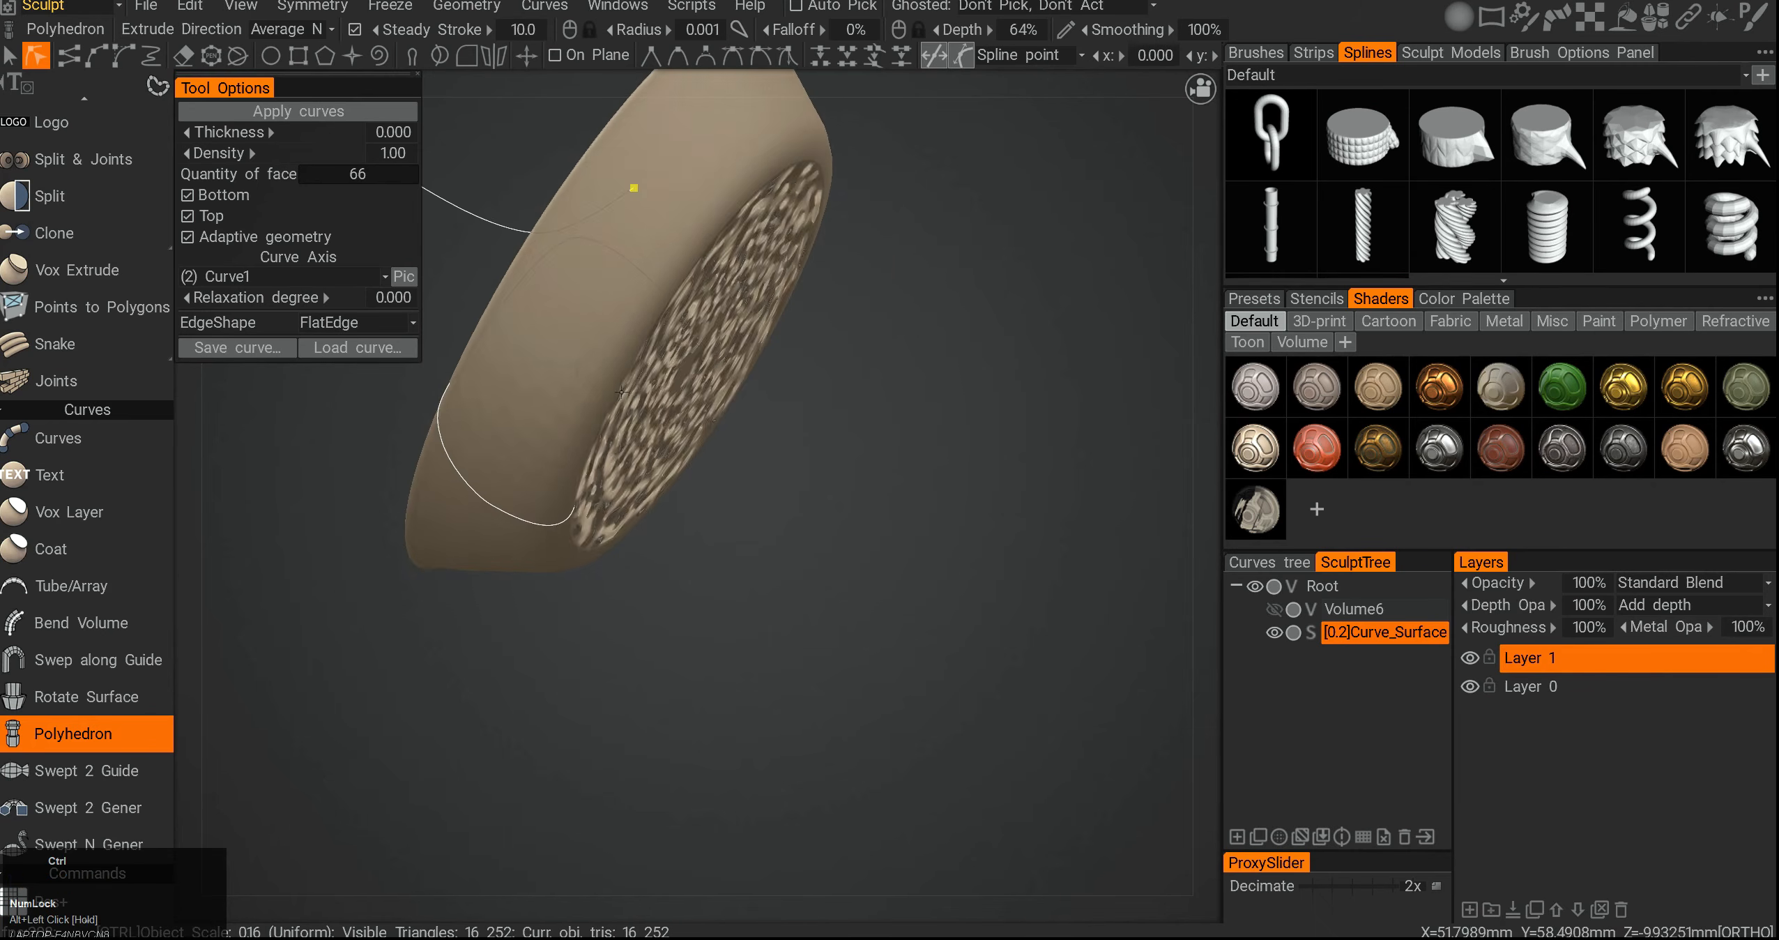
- Undo the polyhedron and its face changes, returning to the sphere with its closed curve
{"action": "key", "text": "ctrl+z"}
{"action": "key", "text": "ctrl+z"}
{"action": "key", "text": "ctrl+z"}
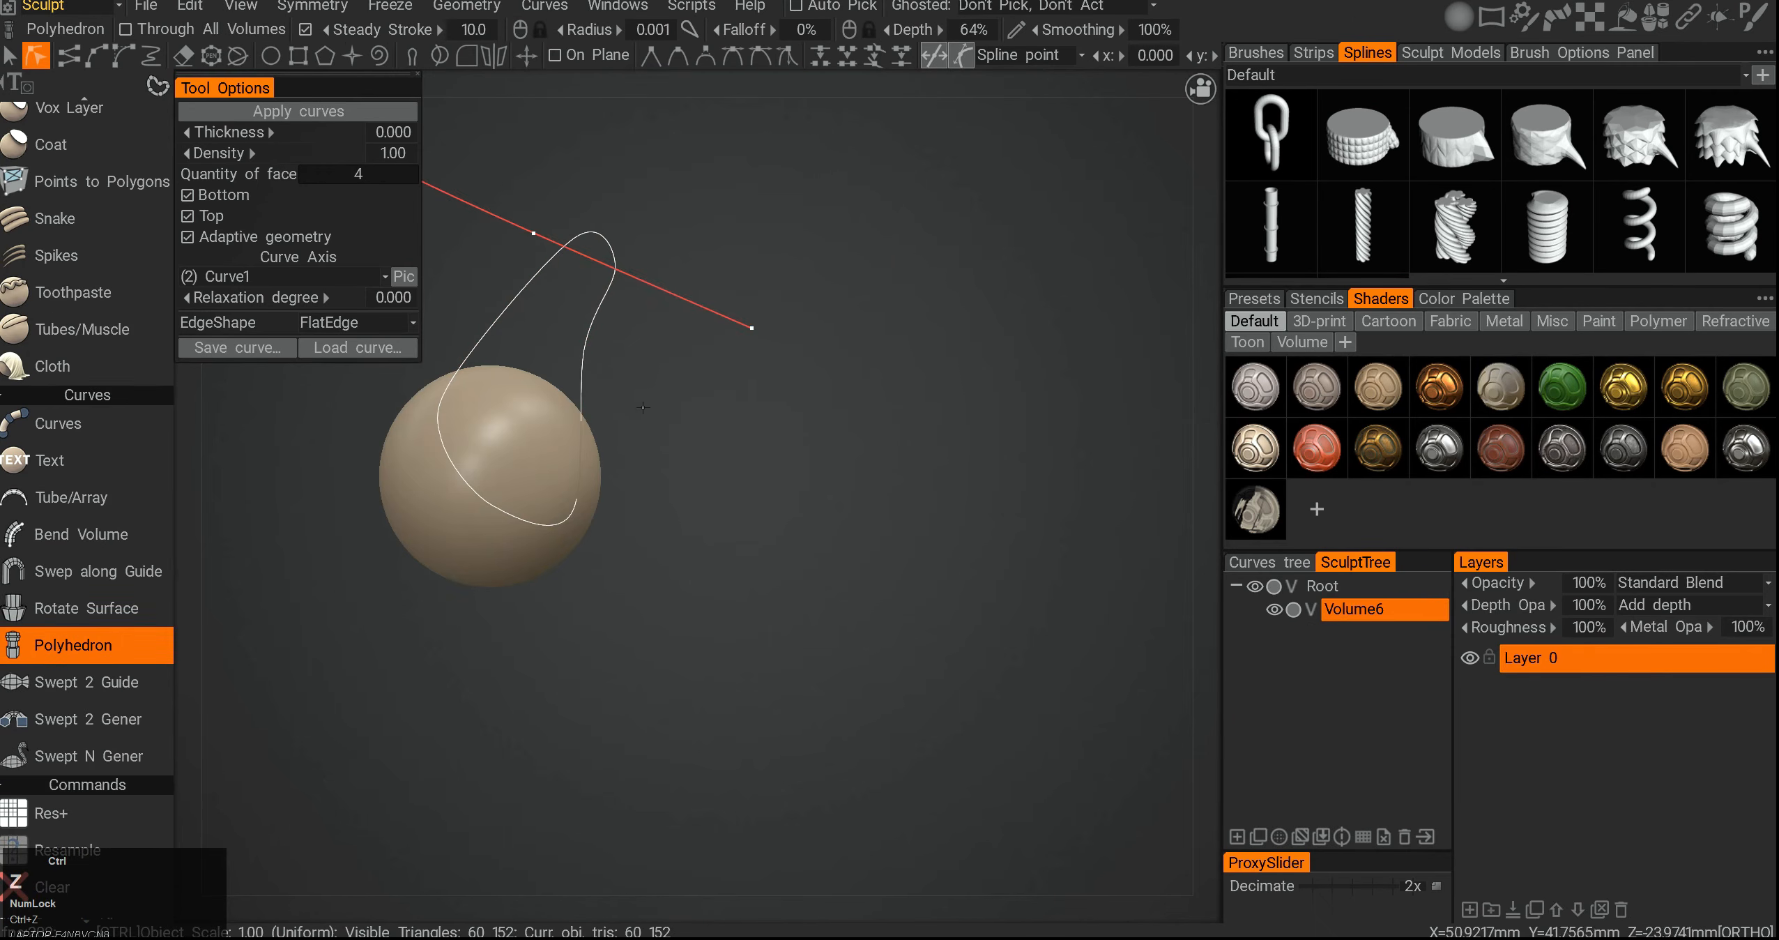
{"action": "left_click_drag", "start_coordinate": [691, 437], "coordinate": [684, 472], "text": "alt"}
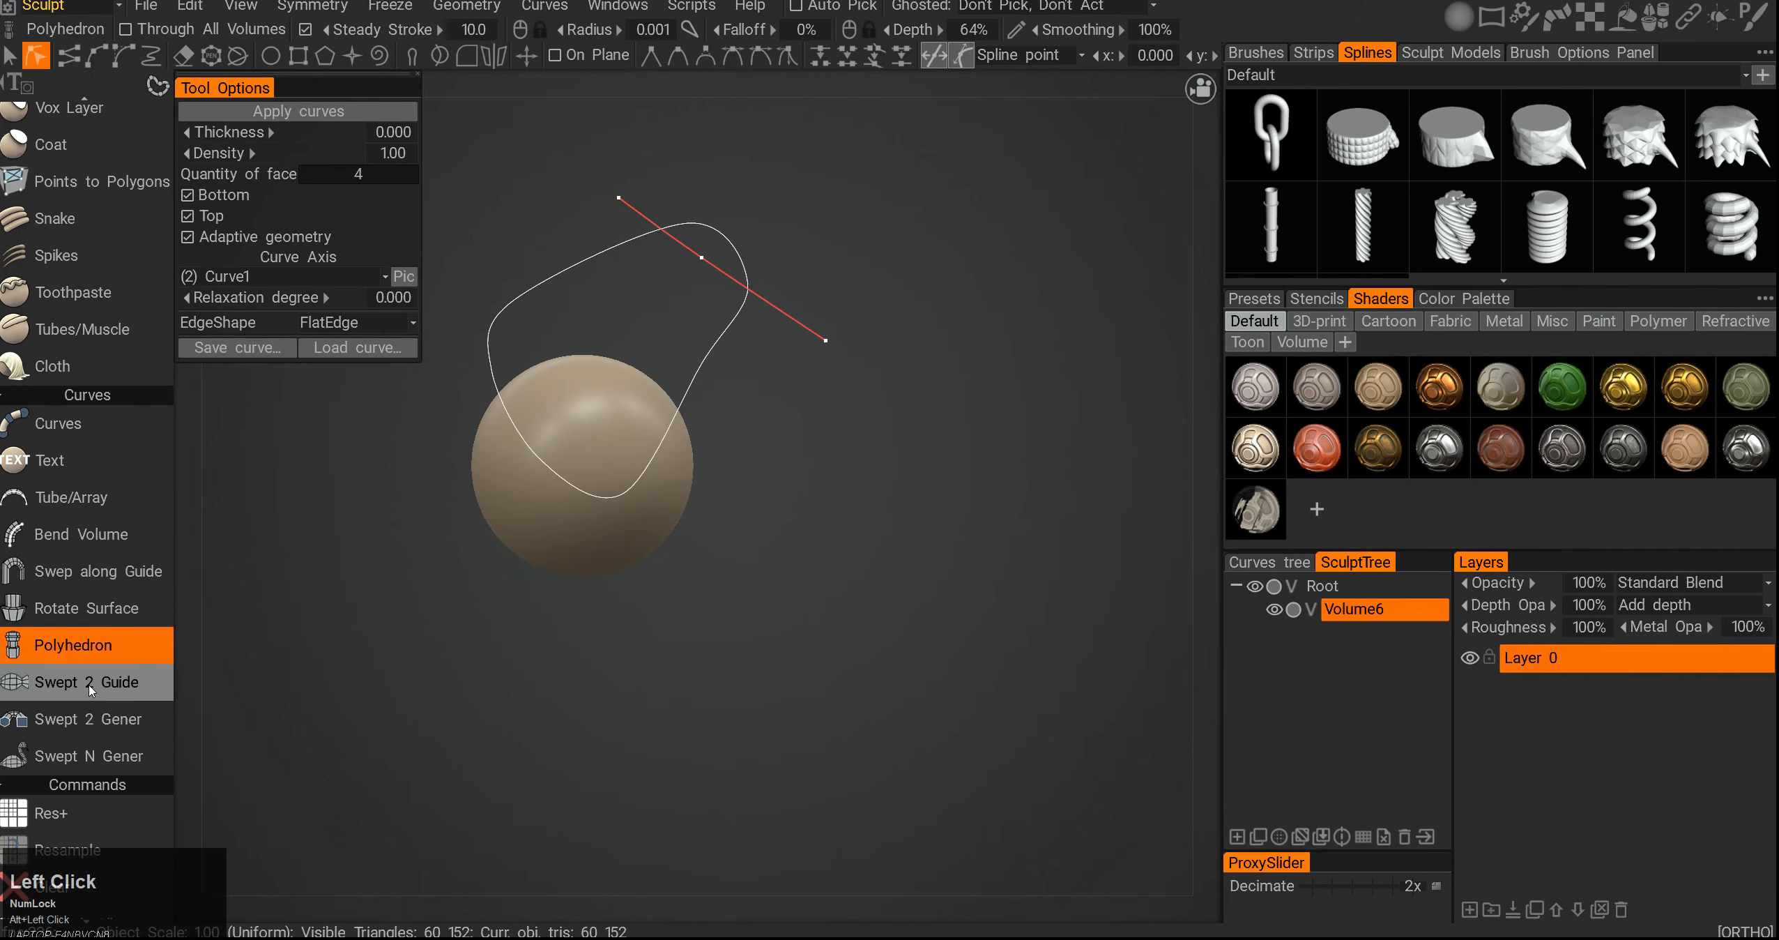
{"action": "key", "text": "ctrl"}
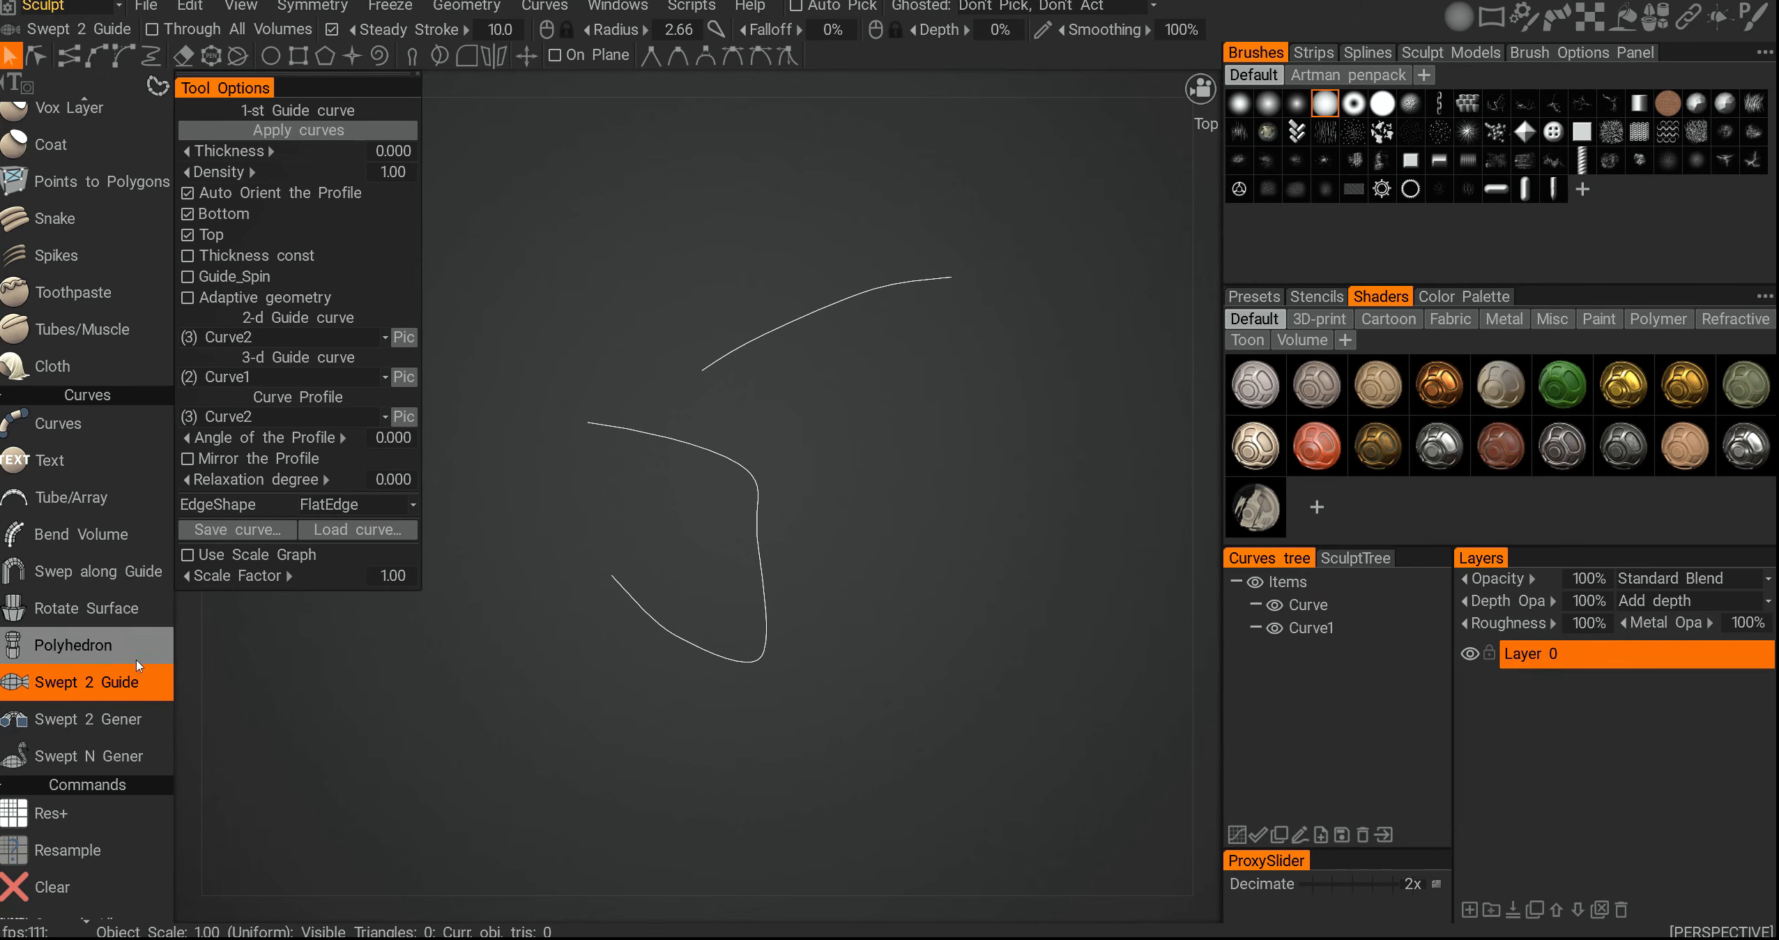
- Select both curves and start Create Swept Surface 2 Guide from them
{"action": "middle_click_drag", "start_coordinate": [675, 424], "coordinate": [728, 487], "text": "alt"}
{"action": "left_click", "coordinate": [1324, 608]}
{"action": "left_click", "coordinate": [1323, 629], "text": "ctrl"}
{"action": "right_click", "coordinate": [844, 410]}
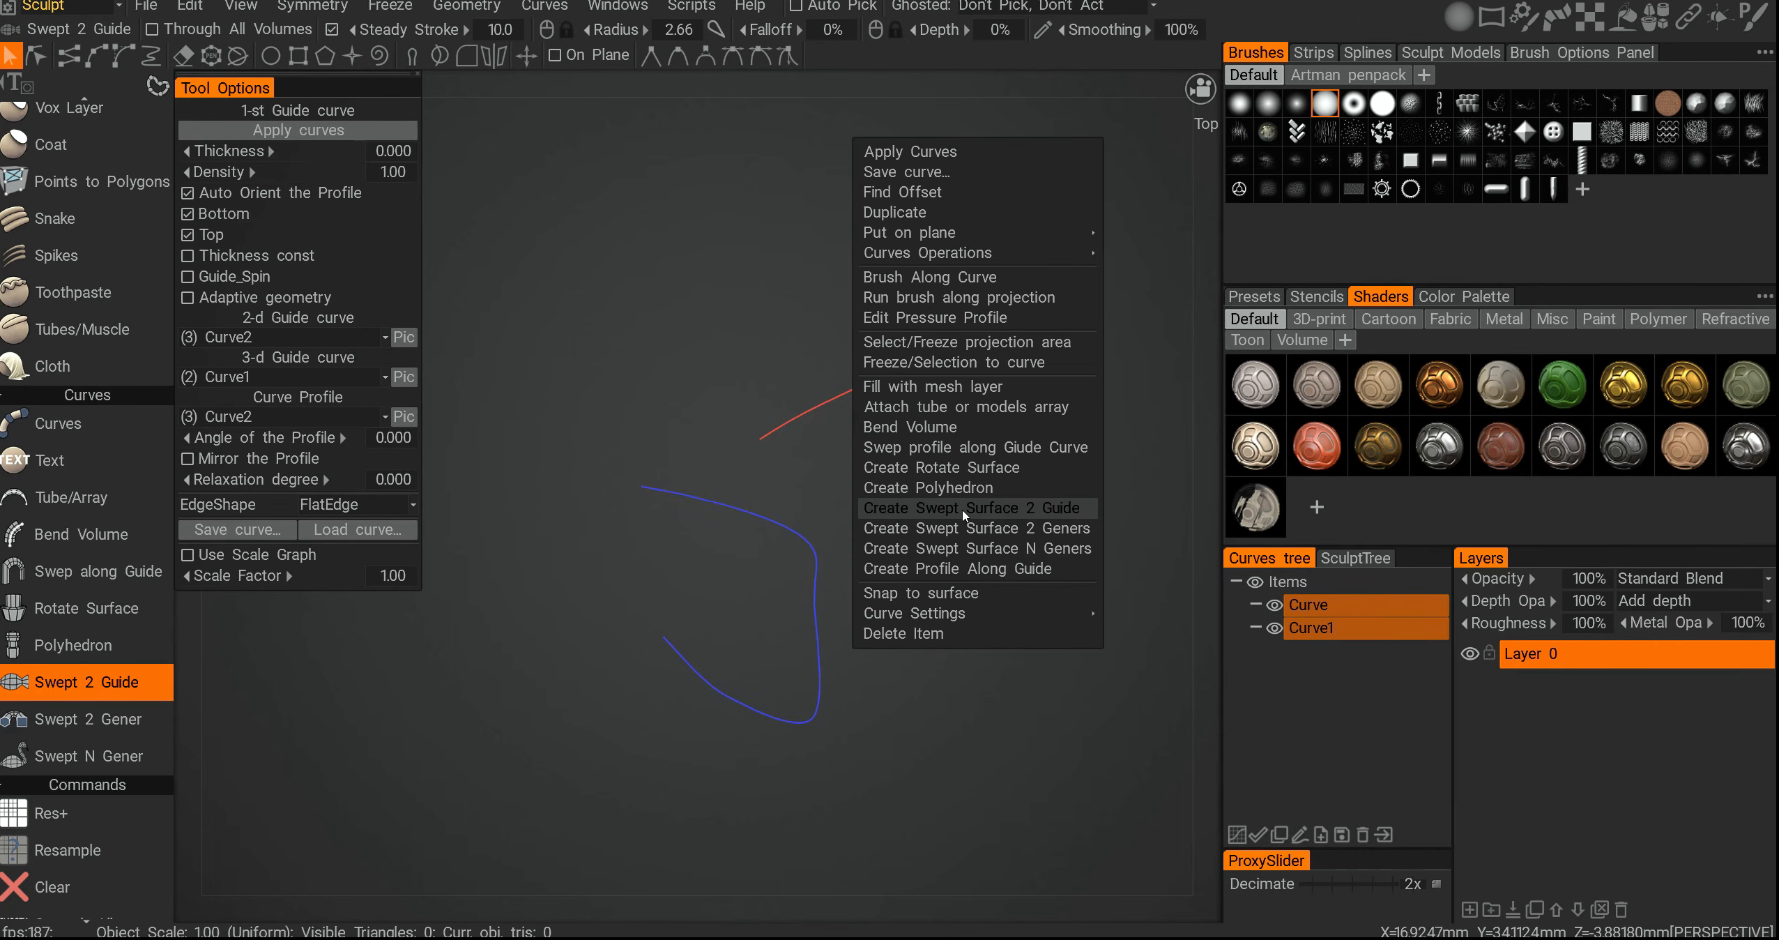
{"action": "left_click", "coordinate": [963, 528]}
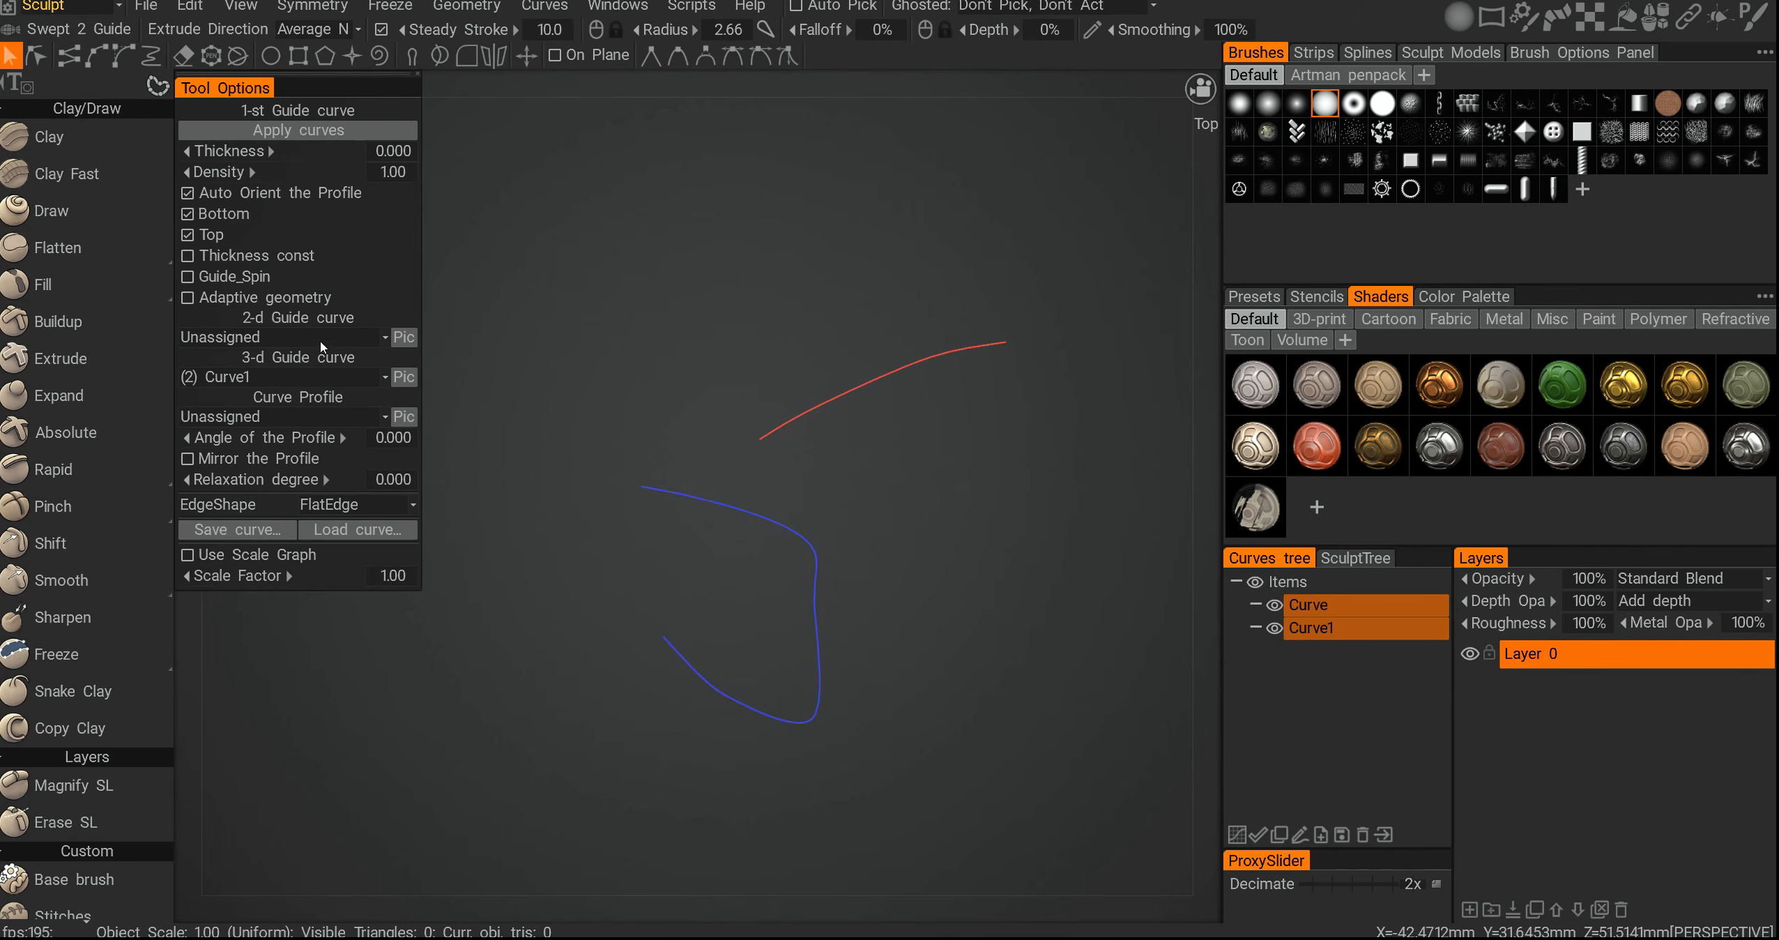
- Set the swept surface's second guide curve to Curve
{"action": "left_click", "coordinate": [255, 338]}
{"action": "left_click", "coordinate": [230, 359]}
{"action": "mouse_move", "coordinate": [142, 523]}
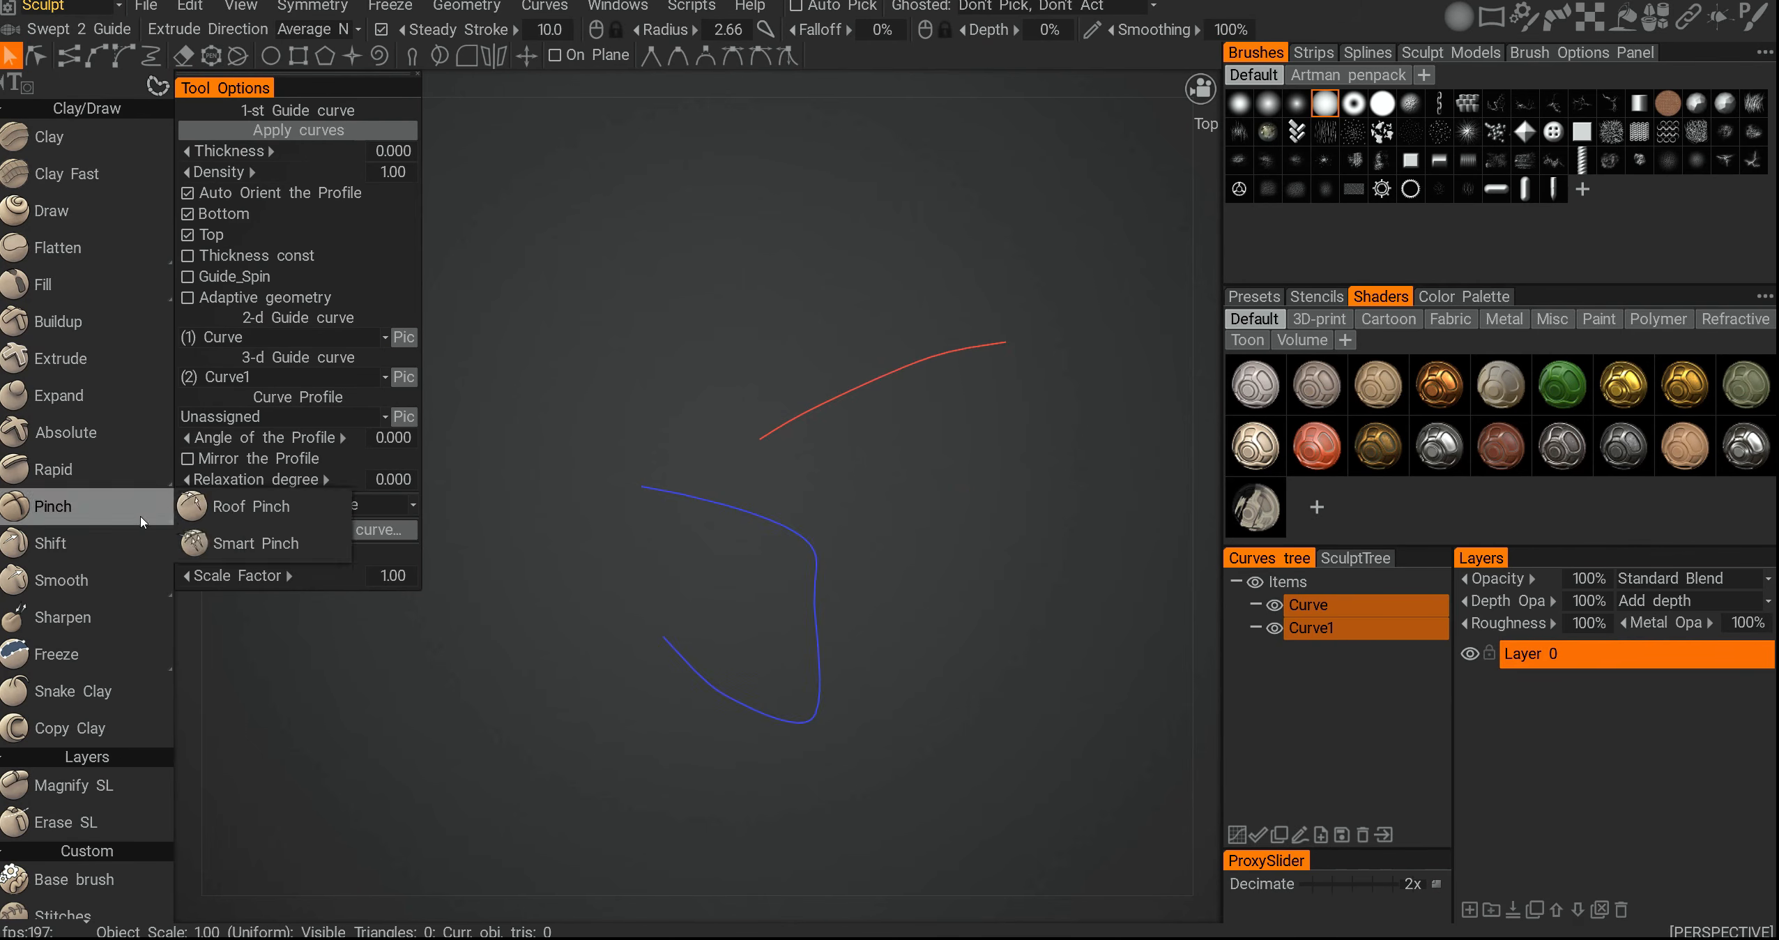
{"action": "left_click_drag", "start_coordinate": [830, 469], "coordinate": [769, 523], "text": "alt"}
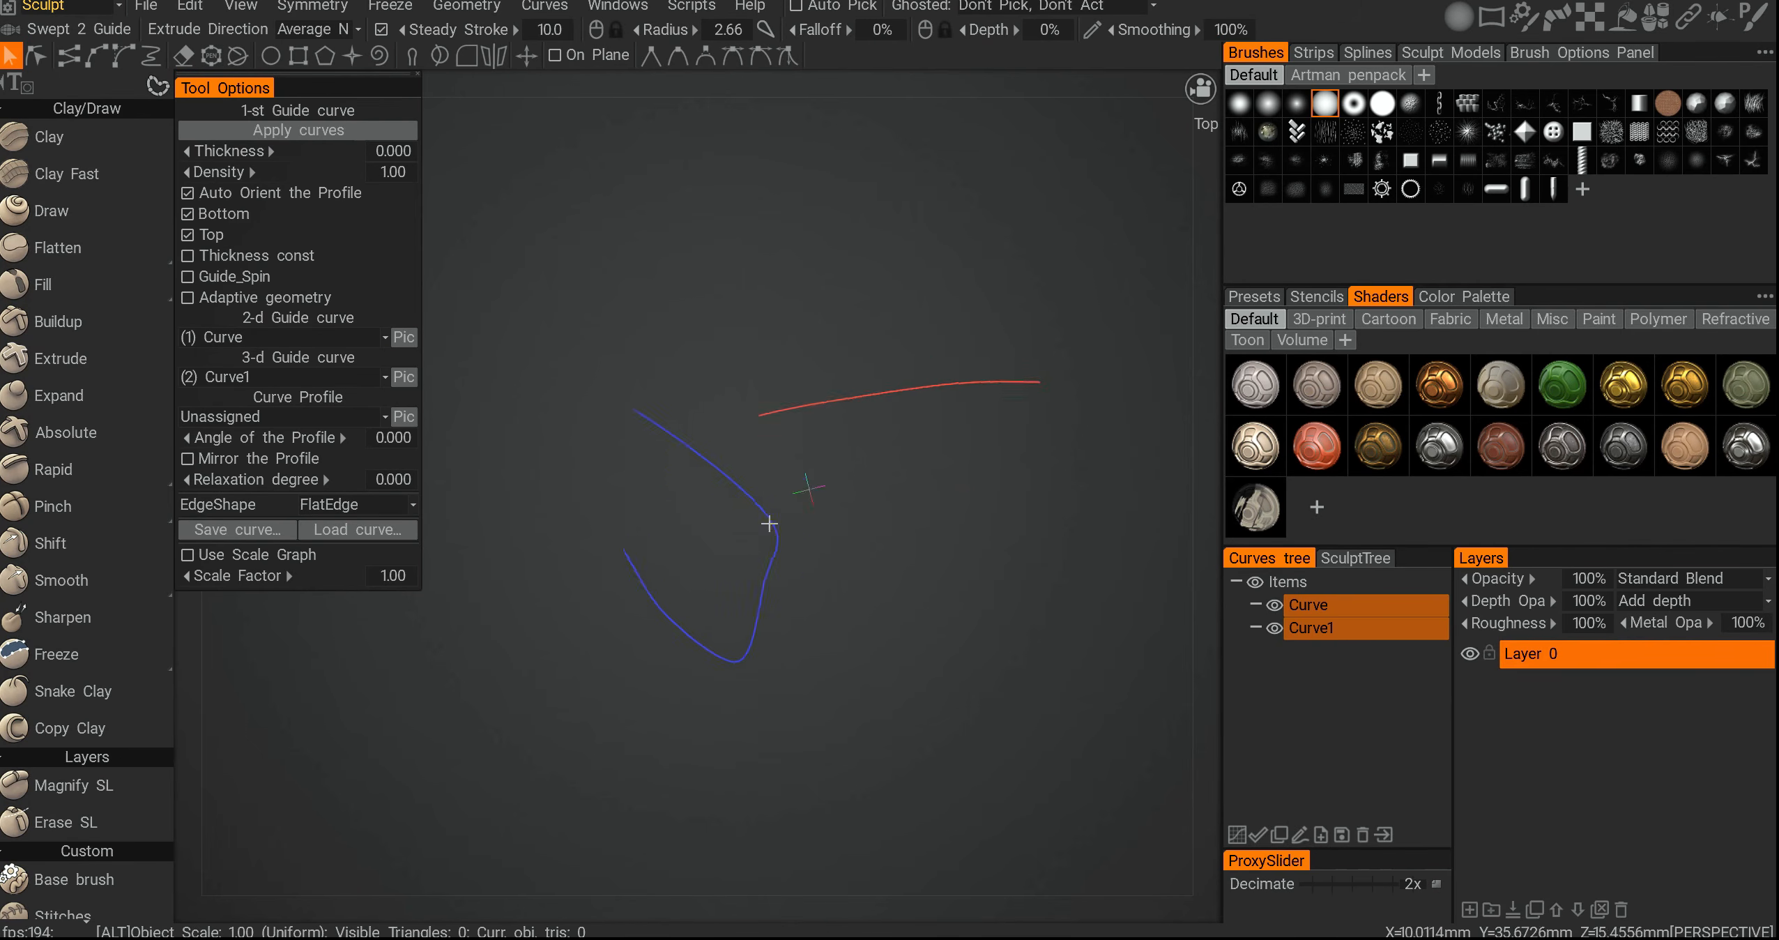
- Keep Curve1 as the third guide and set the curve profile to Curve
{"action": "left_click", "coordinate": [240, 377]}
{"action": "left_click", "coordinate": [239, 362]}
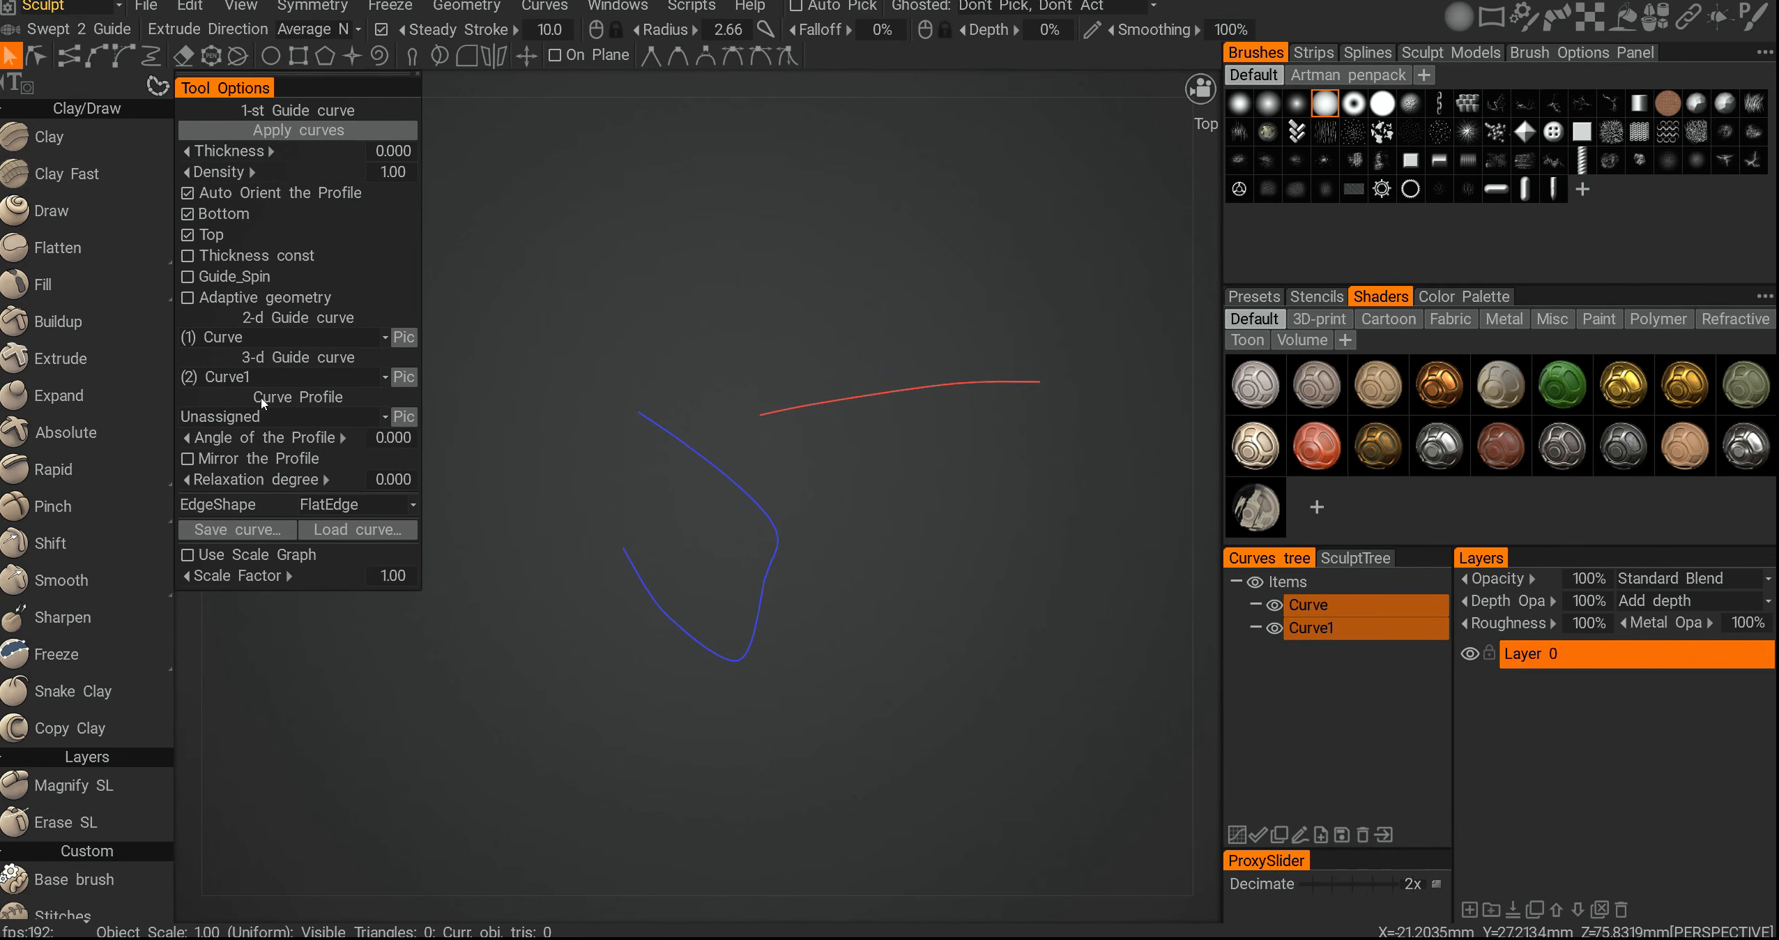
{"action": "left_click", "coordinate": [258, 417]}
{"action": "left_click", "coordinate": [257, 461]}
{"action": "left_click_drag", "start_coordinate": [864, 514], "coordinate": [726, 528], "text": "alt"}
{"action": "middle_click_drag", "start_coordinate": [881, 438], "coordinate": [788, 558]}
{"action": "right_click_drag", "start_coordinate": [760, 534], "coordinate": [744, 557], "text": "alt"}
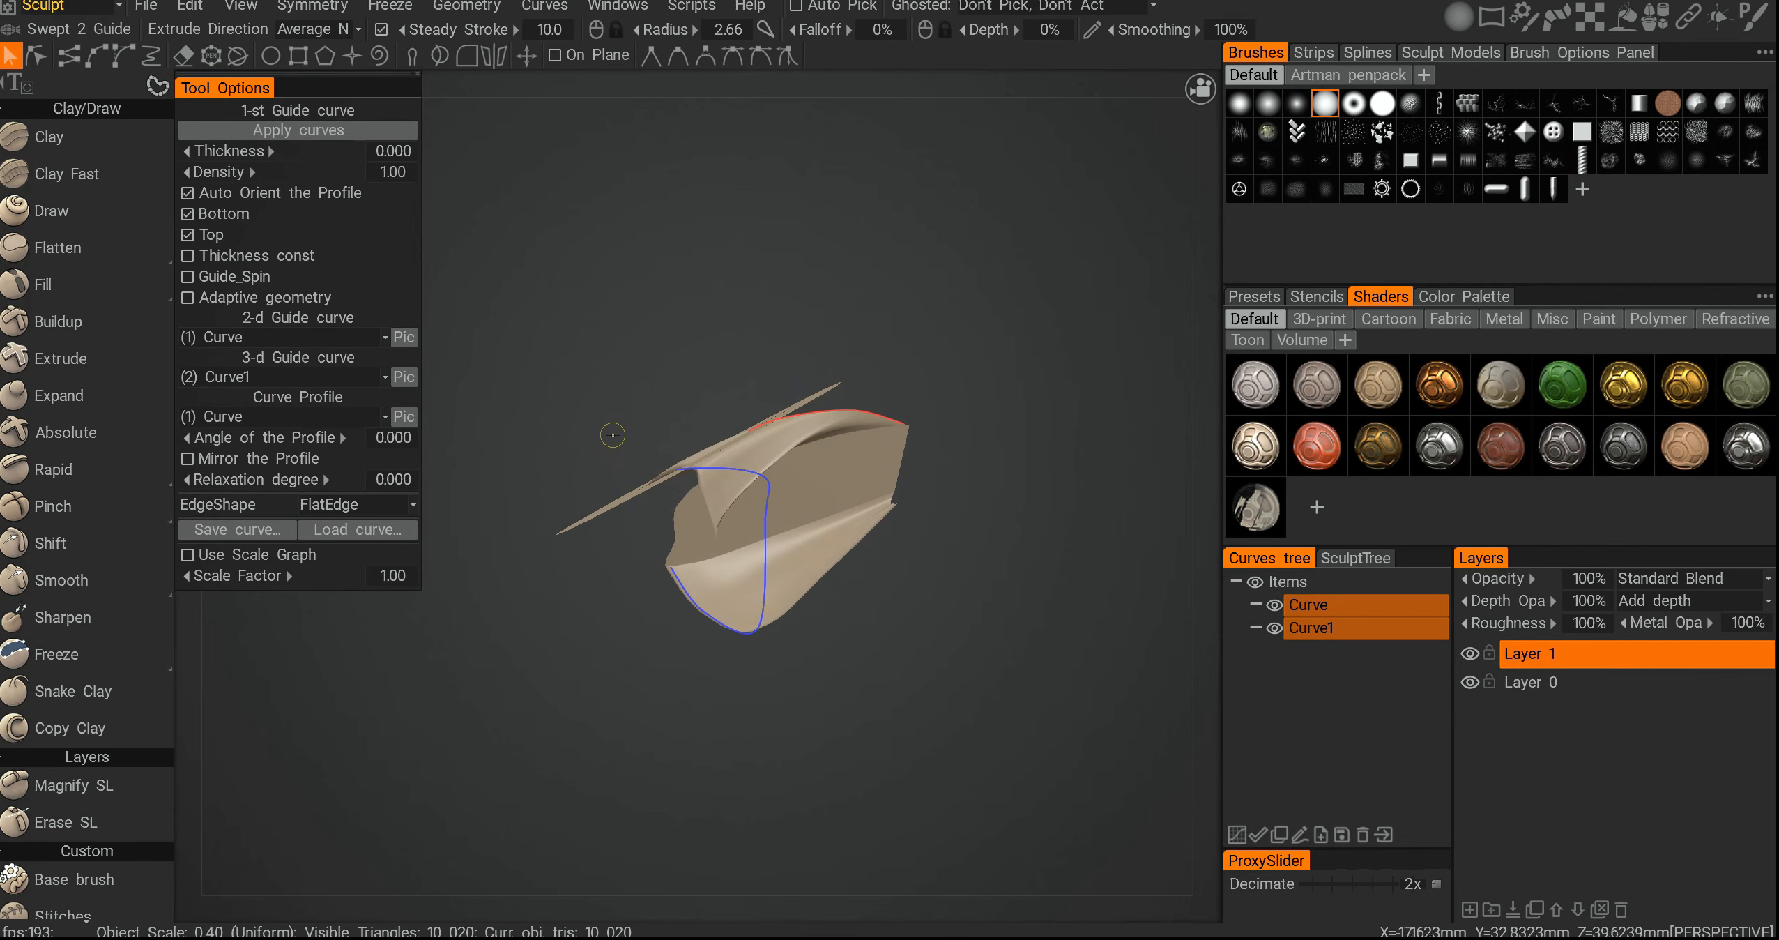
- Inspect the swept surface from different angles
{"action": "right_click_drag", "start_coordinate": [623, 402], "coordinate": [632, 410], "text": "alt"}
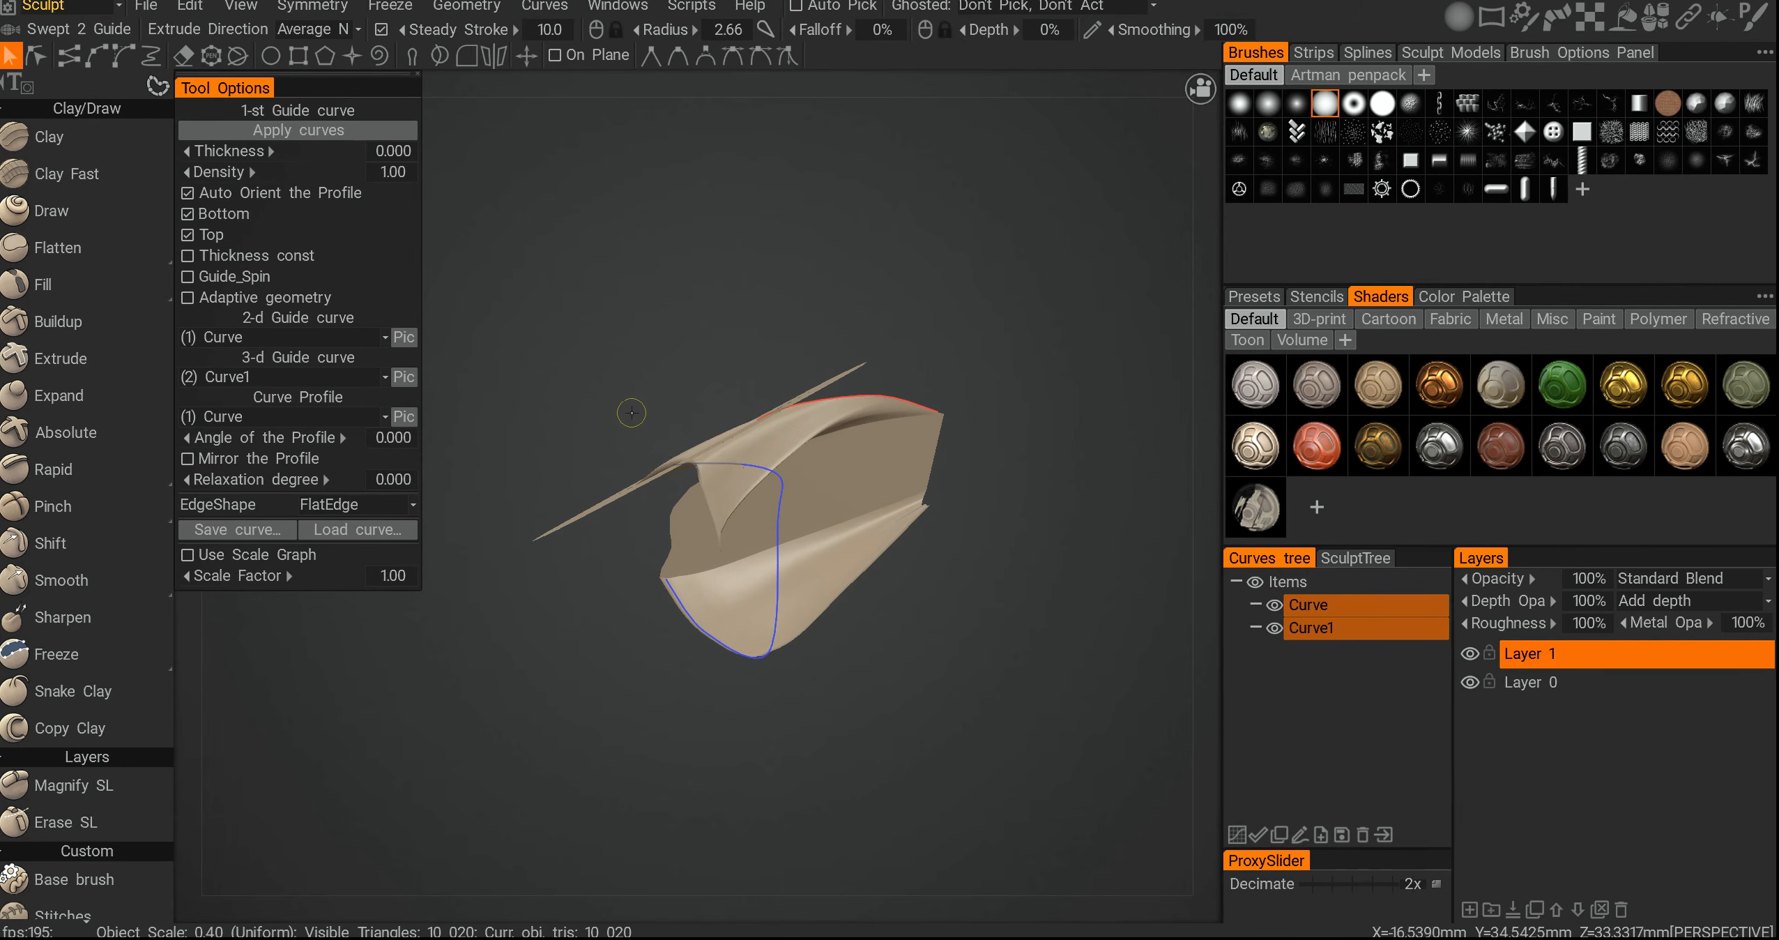
{"action": "mouse_move", "coordinate": [673, 479]}
{"action": "left_mouse_down", "text": "alt"}
{"action": "mouse_move", "coordinate": [671, 535]}
{"action": "mouse_move", "coordinate": [616, 521]}
{"action": "mouse_move", "coordinate": [634, 473]}
{"action": "mouse_move", "coordinate": [702, 441]}
{"action": "mouse_move", "coordinate": [641, 406]}
{"action": "mouse_move", "coordinate": [679, 479]}
{"action": "mouse_move", "coordinate": [636, 566]}
{"action": "left_mouse_up", "text": "alt"}
{"action": "scroll", "coordinate": [43, 662], "scroll_direction": "down", "scroll_amount": 2}
{"action": "scroll", "coordinate": [38, 732], "scroll_direction": "down", "scroll_amount": 10}
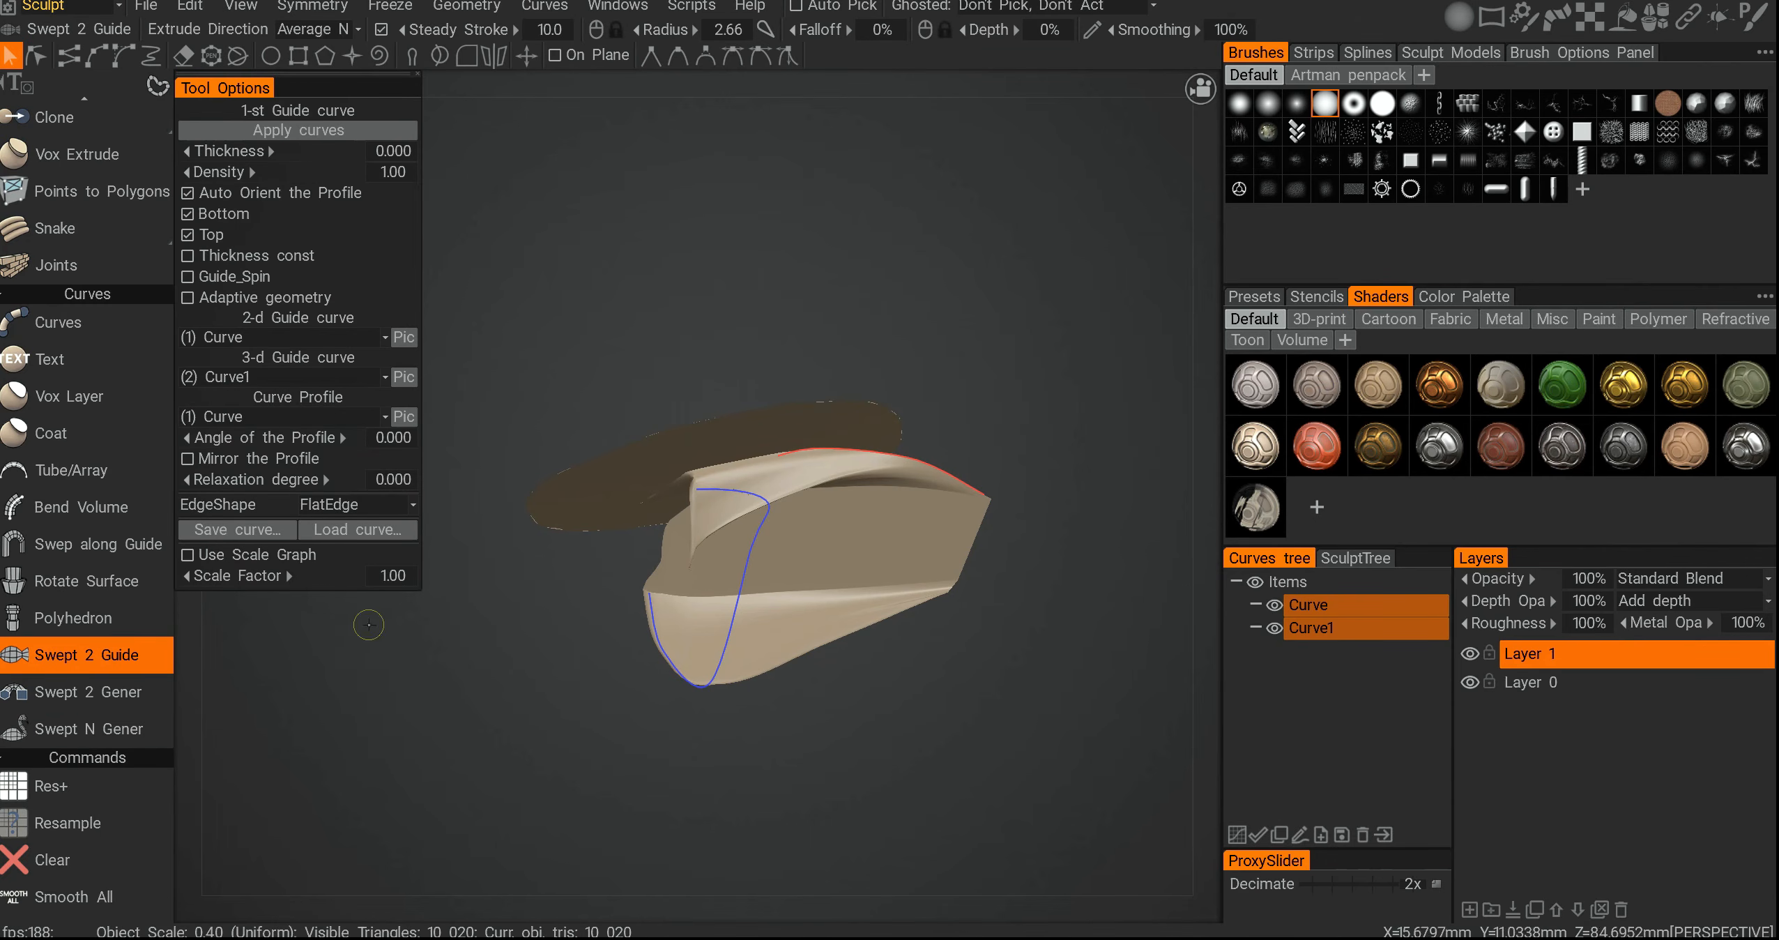
{"action": "middle_click_drag", "start_coordinate": [594, 474], "coordinate": [589, 511], "text": "alt"}
{"action": "left_click_drag", "start_coordinate": [589, 511], "coordinate": [608, 530], "text": "alt"}
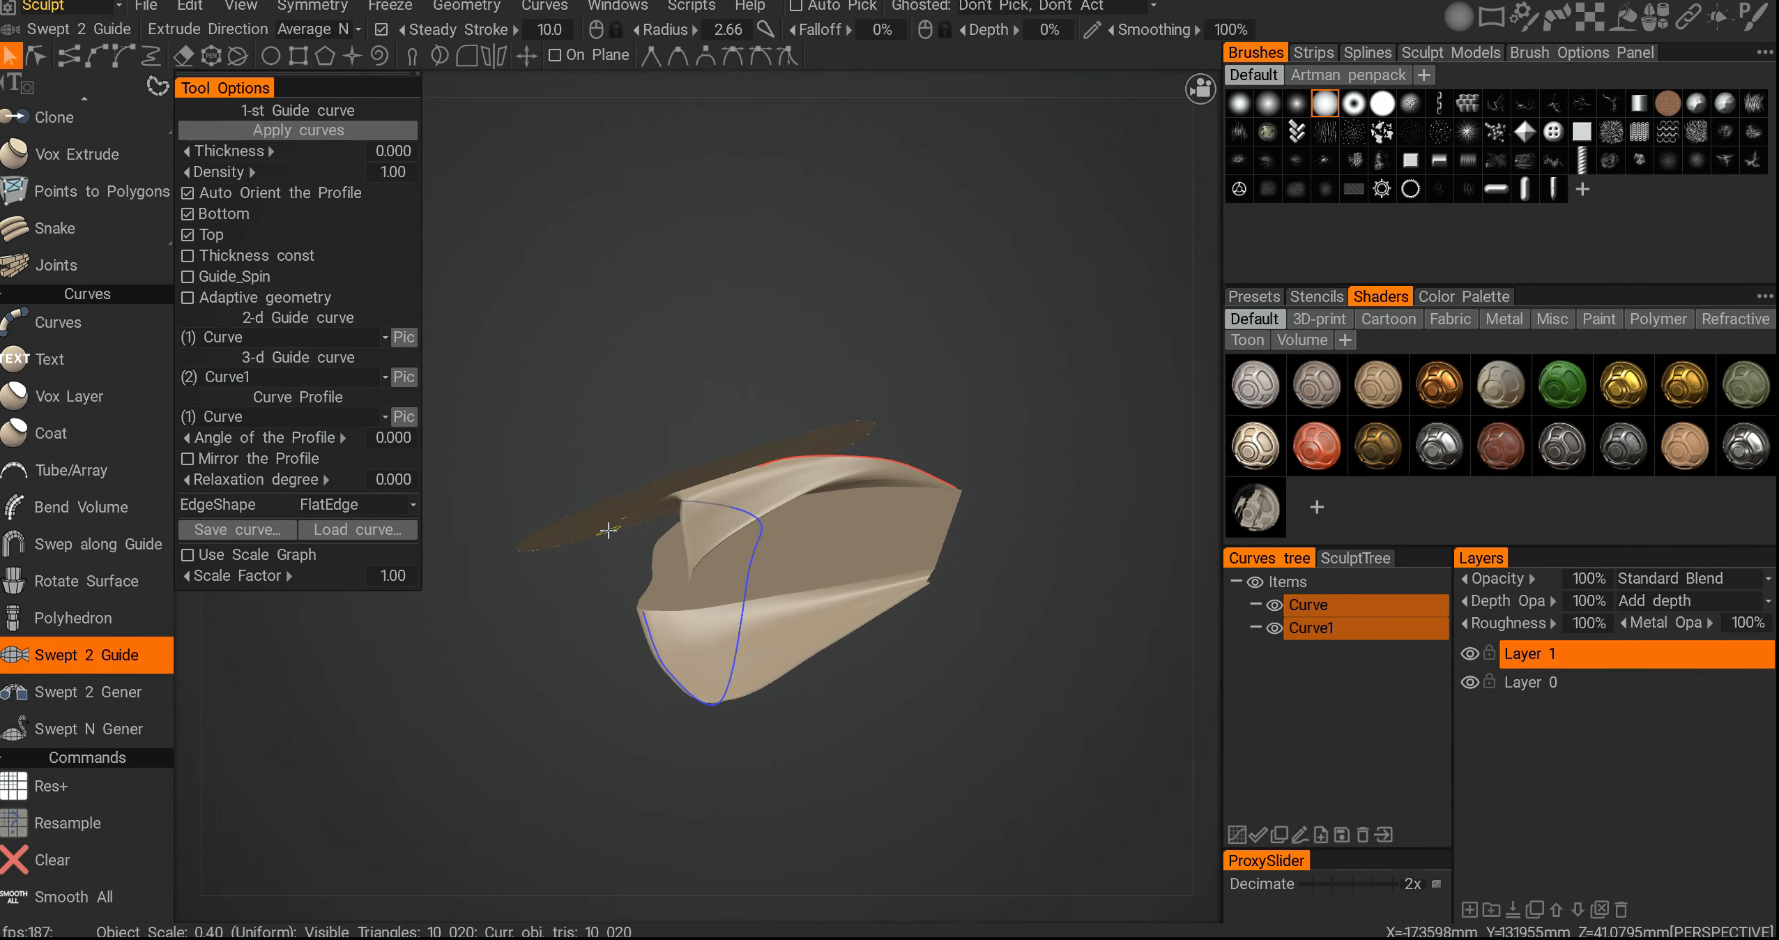